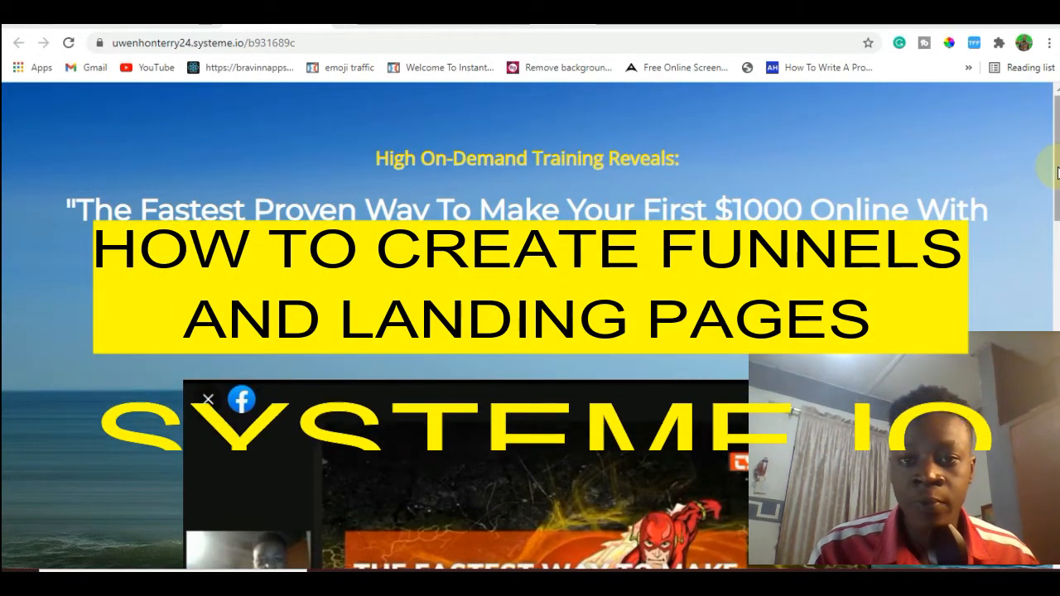
Review the example "Make Your First $1000 Online" landing page through to its footer and submit its video training opt-in form.
drag(1056, 172, 1056, 242)
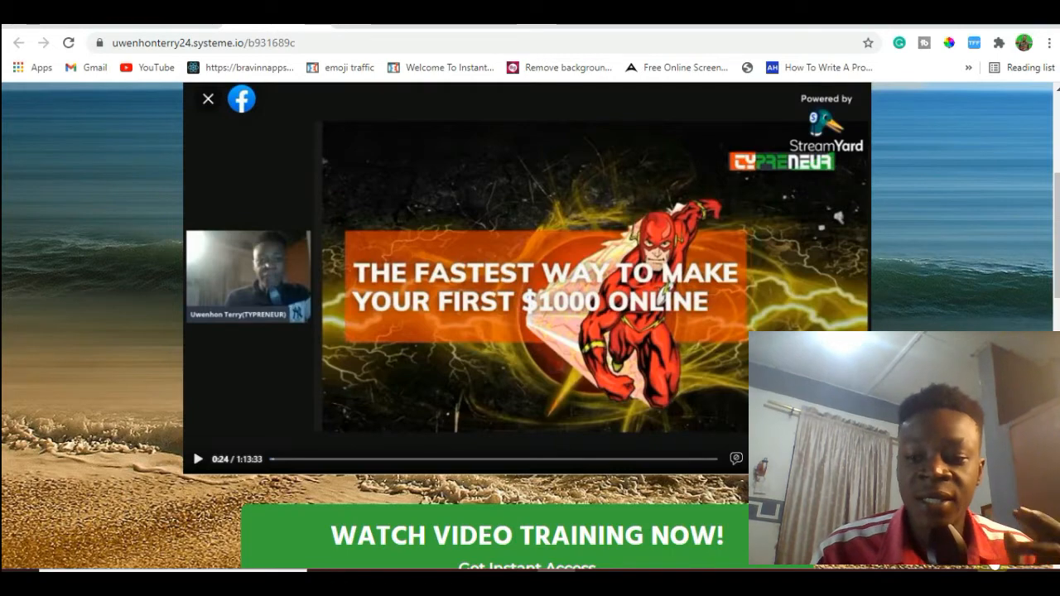
scroll(1053, 265, down, 5)
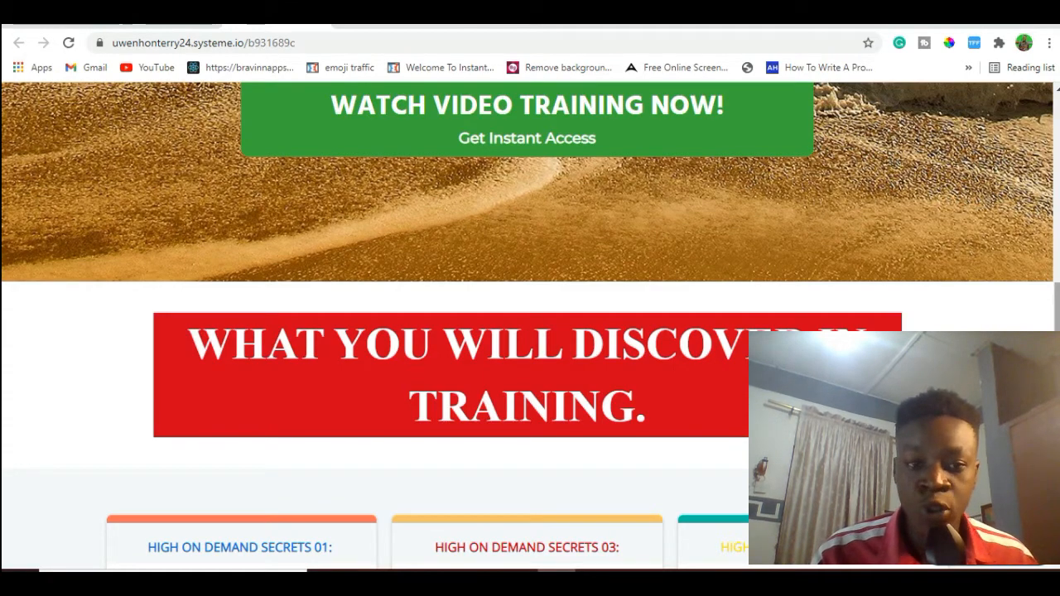
scroll(530, 323, down, 2)
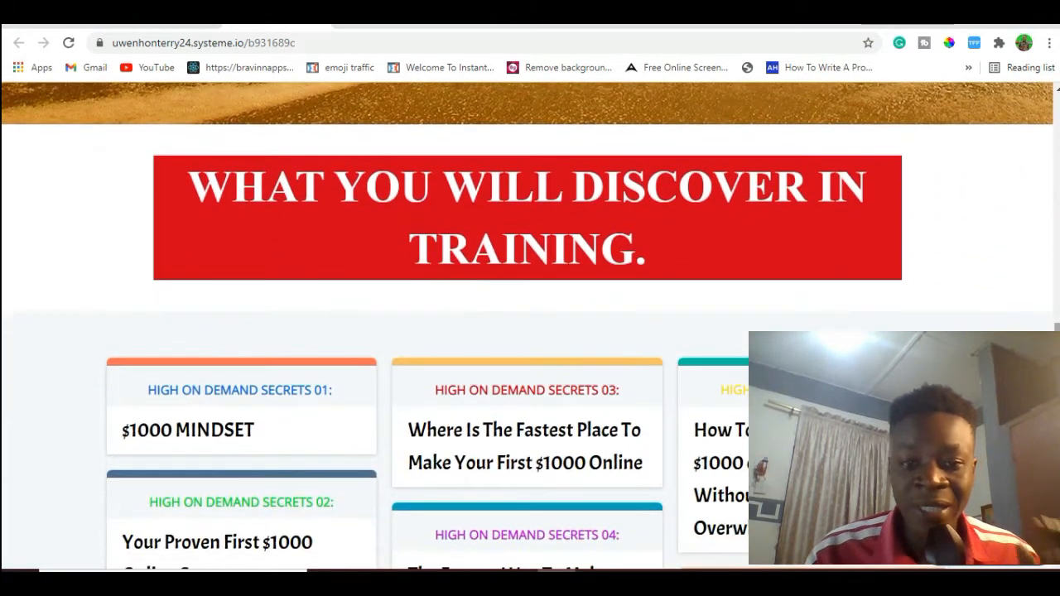
scroll(530, 323, down, 4)
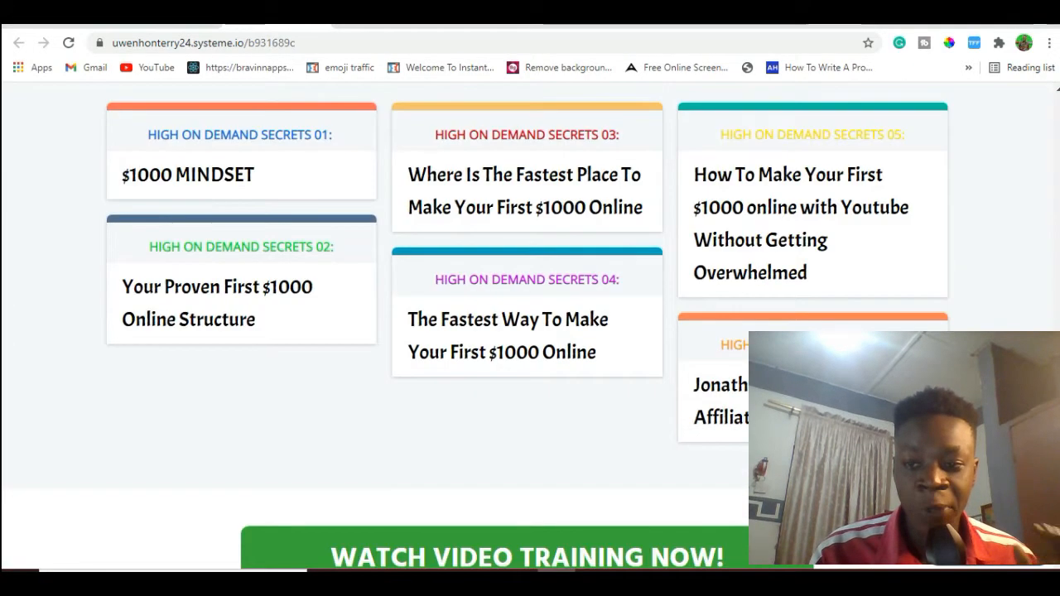
scroll(531, 323, down, 1)
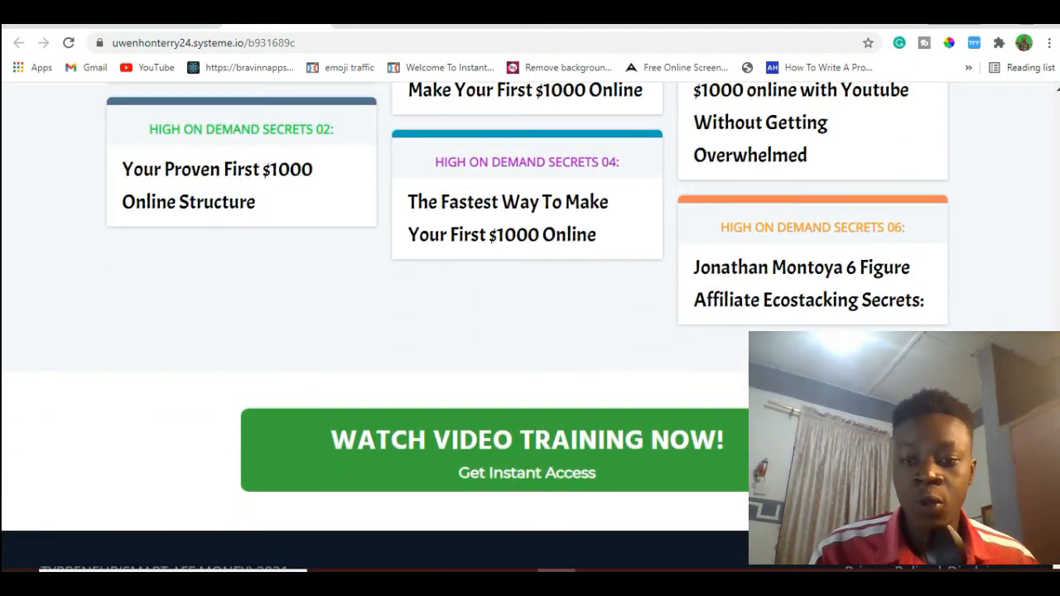
click(772, 439)
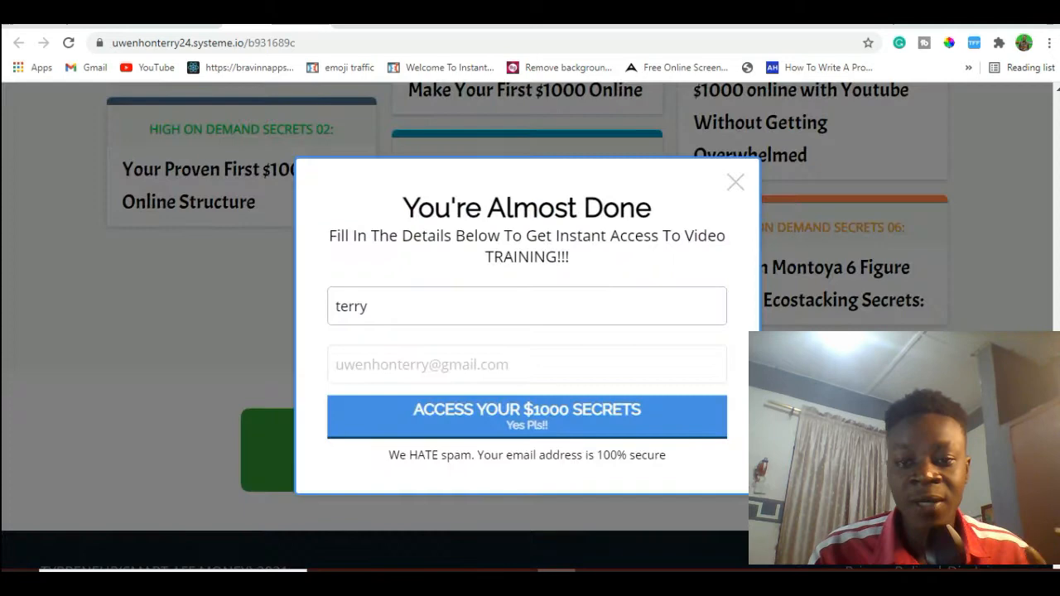
click(584, 416)
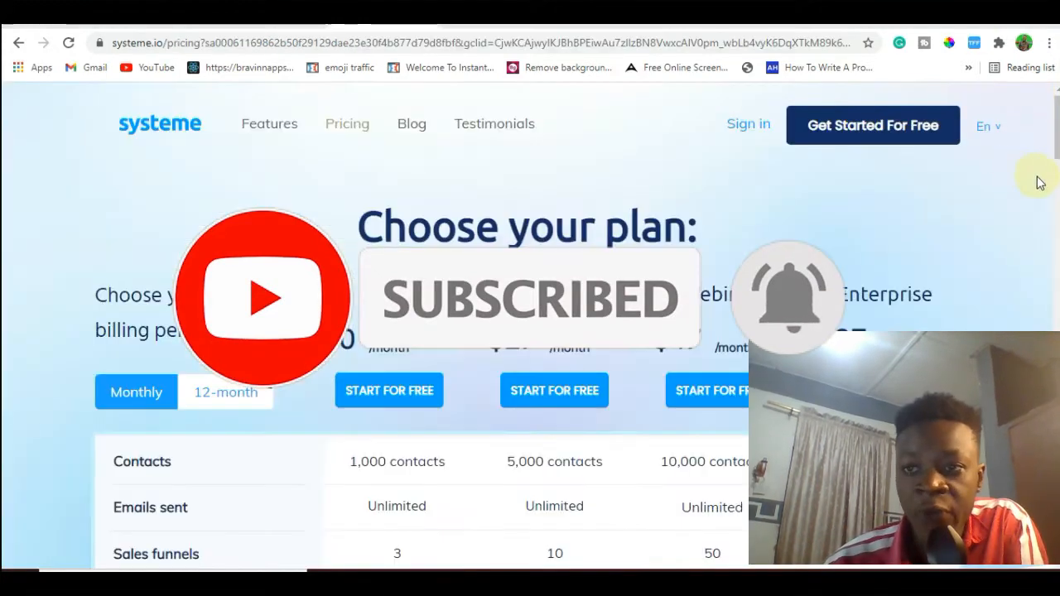
Examine the systeme.io pricing page, comparing the limits and features of the Free, Startup, Webinar and Enterprise plans.
scroll(1052, 161, down, 1)
drag(1059, 152, 1059, 164)
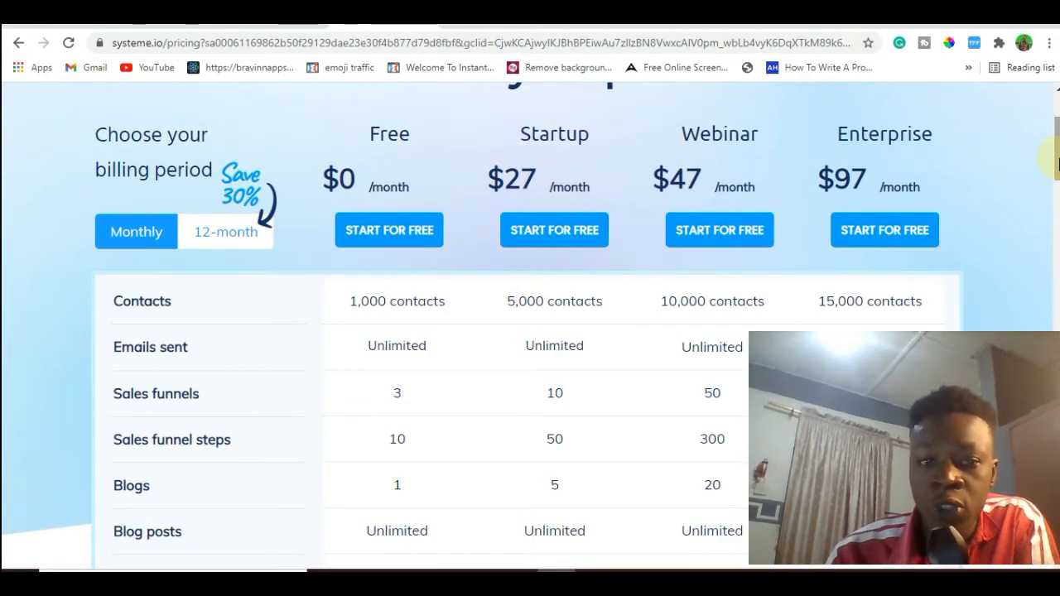
scroll(1058, 163, down, 1)
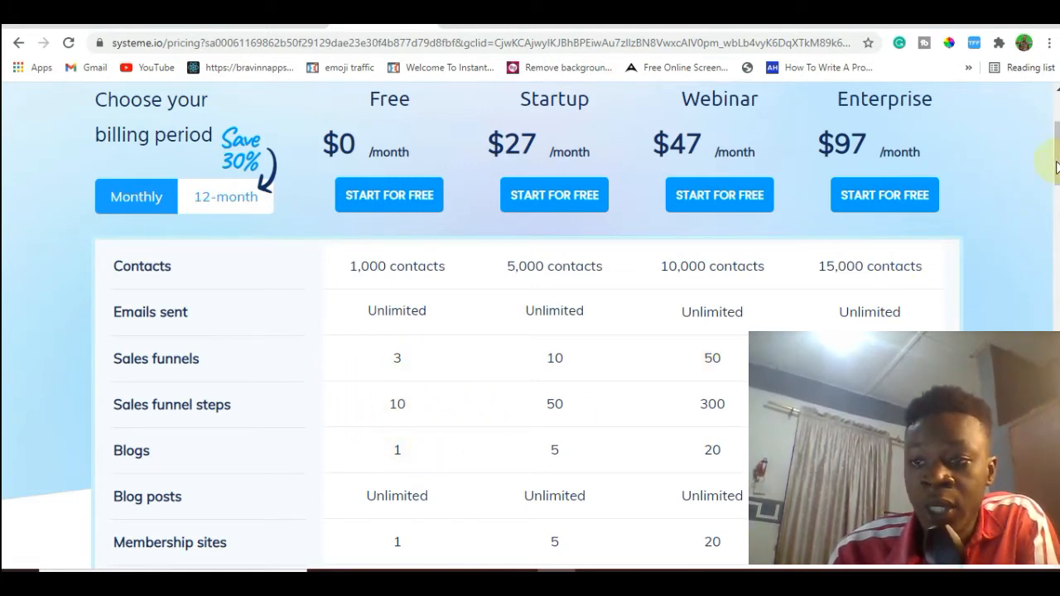
scroll(1056, 168, down, 3)
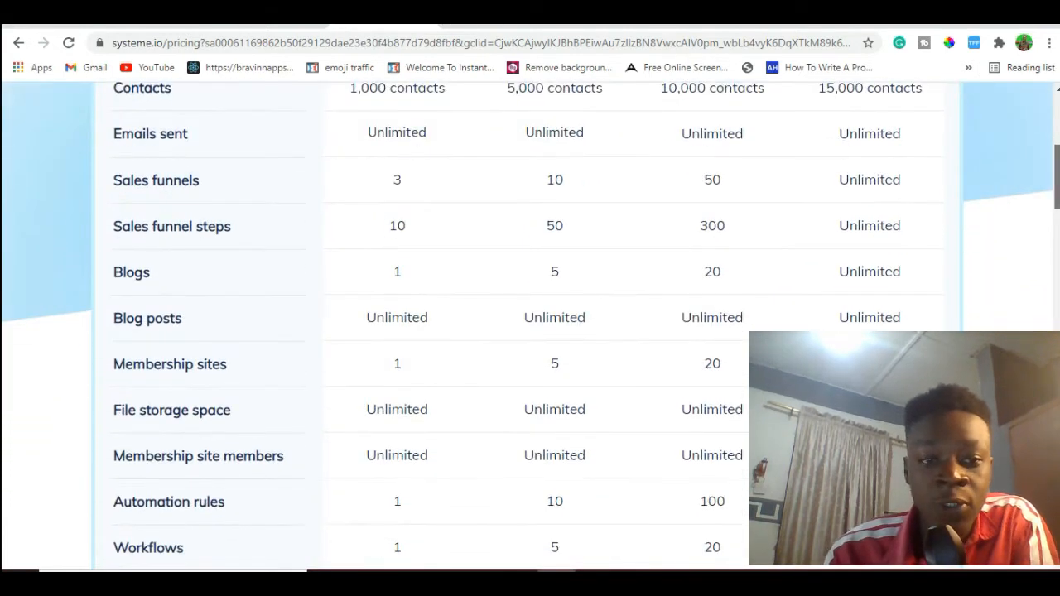
drag(1057, 177, 1057, 181)
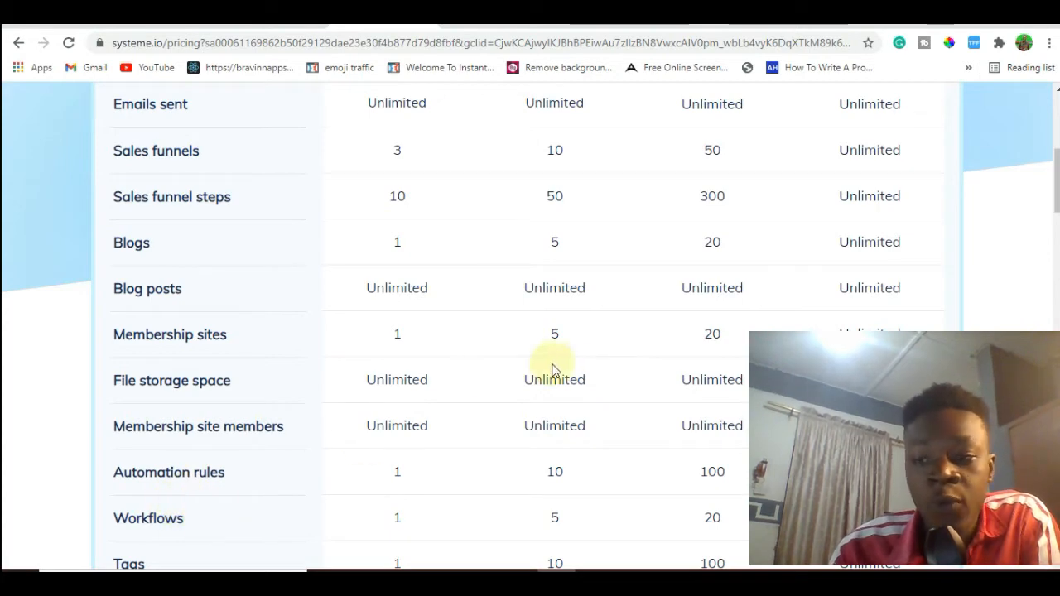
scroll(745, 353, down, 5)
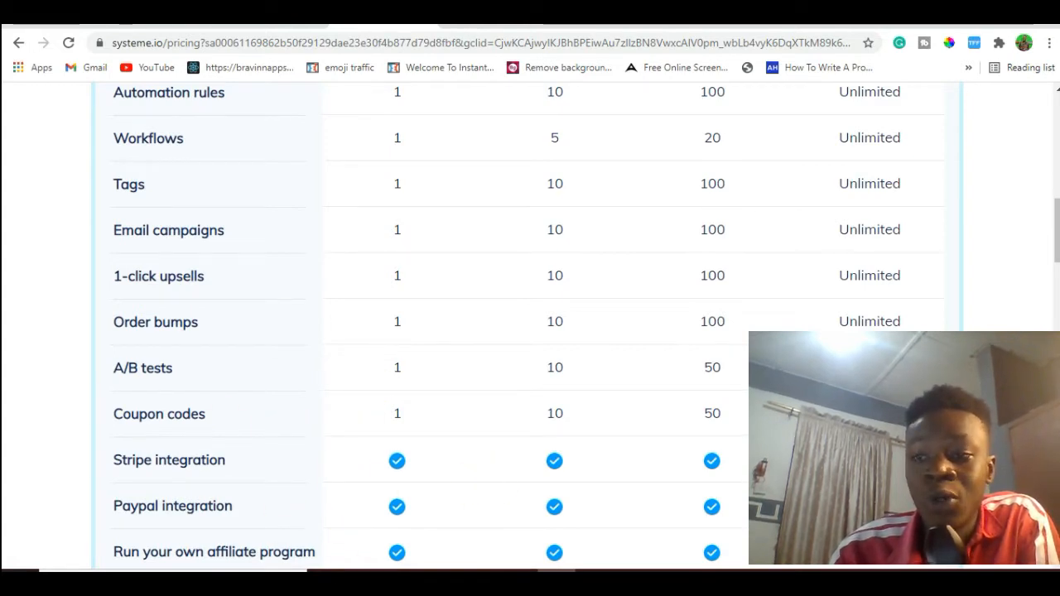
scroll(835, 224, down, 3)
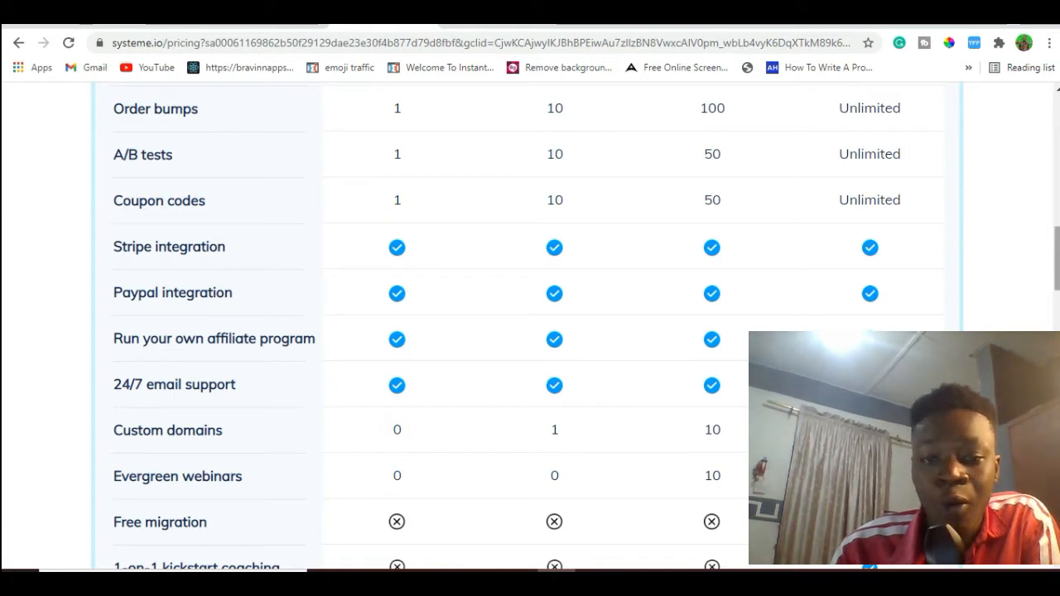
scroll(530, 323, up, 6)
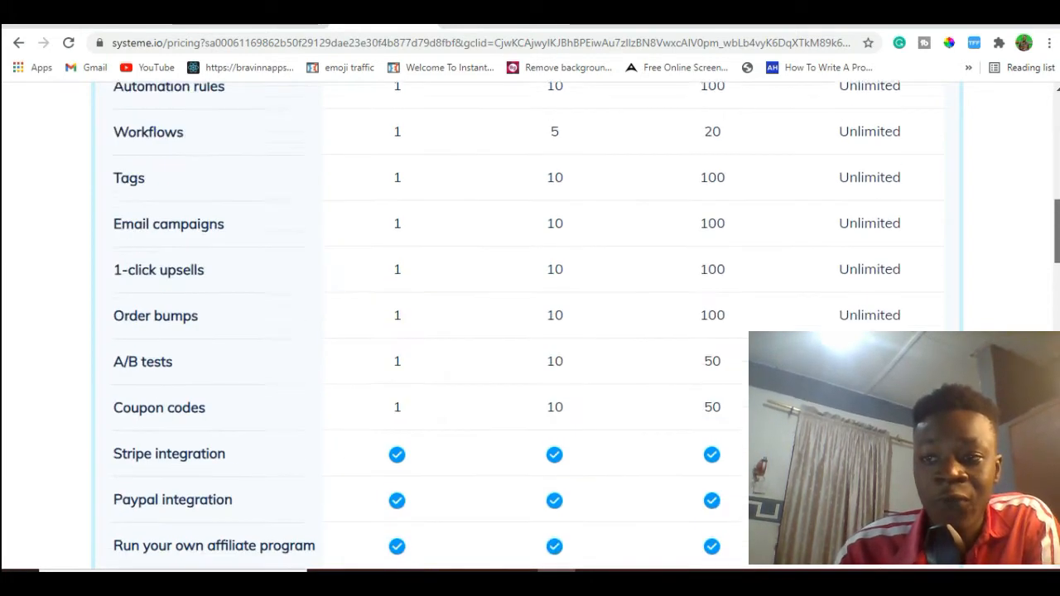
drag(1057, 190, 1054, 136)
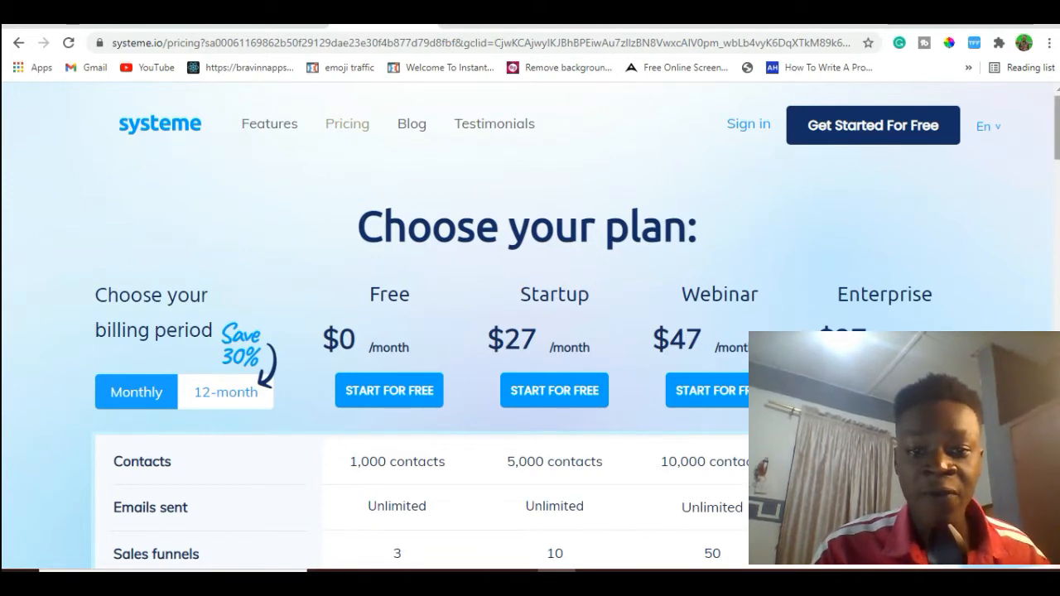
scroll(956, 226, down, 1)
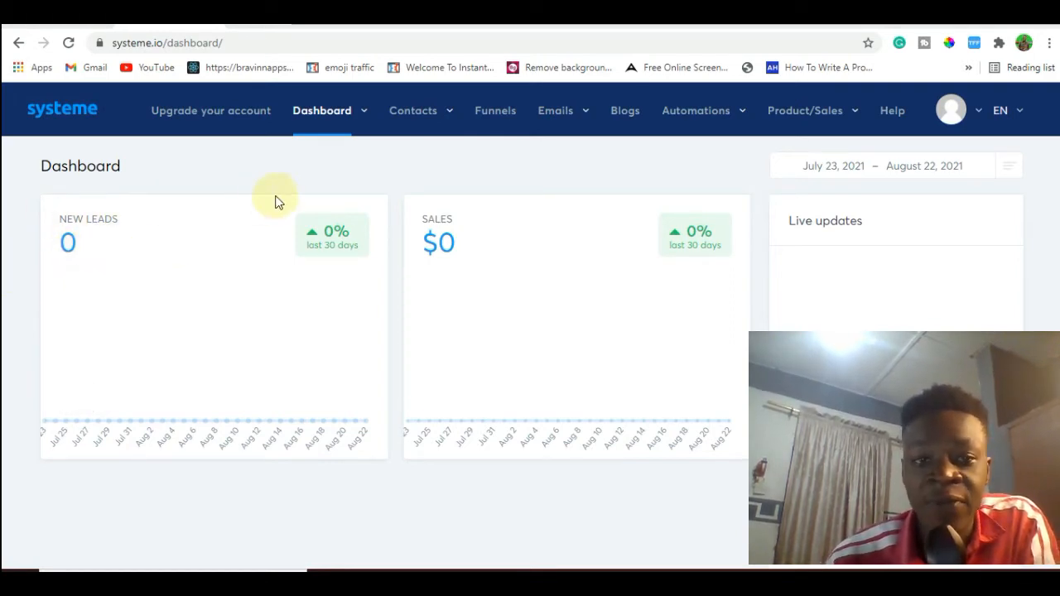
mouse_move(416, 116)
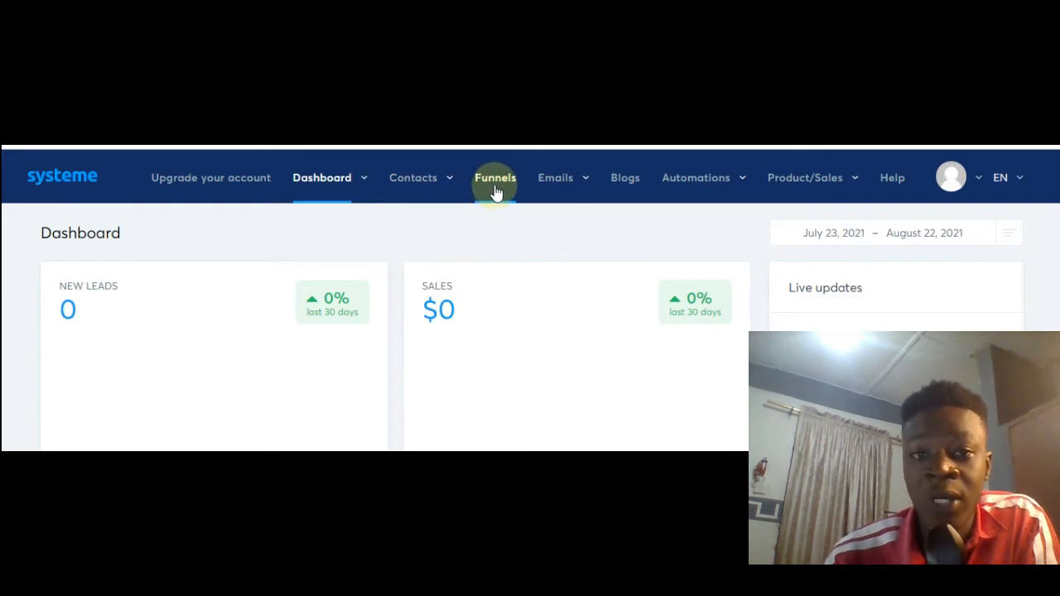
mouse_move(583, 170)
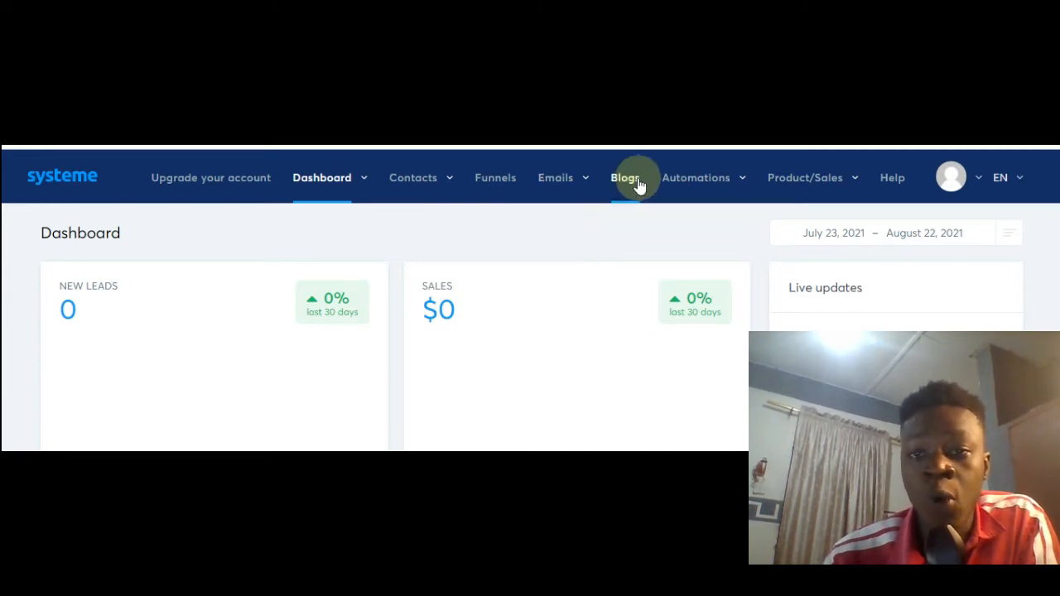
mouse_move(668, 184)
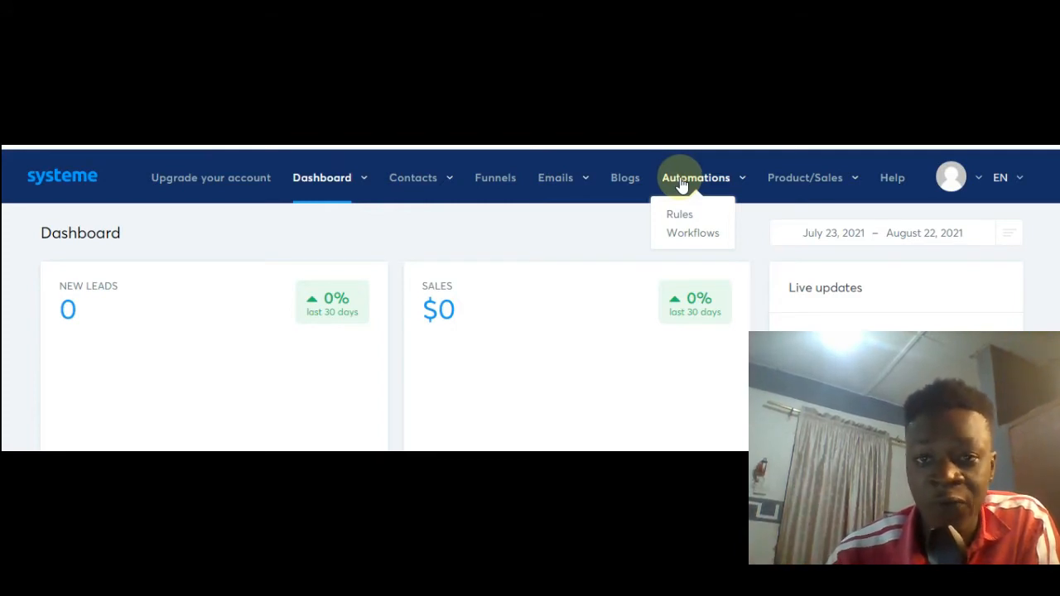
Create a new funnel named "Live Training Replay" with the "Build an audience" goal.
click(511, 188)
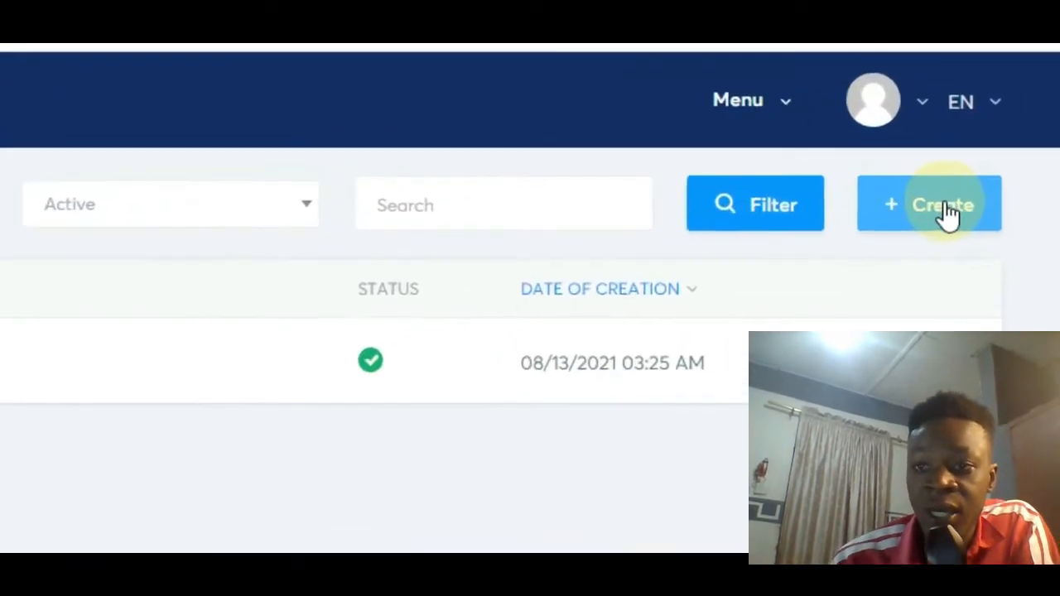
click(954, 203)
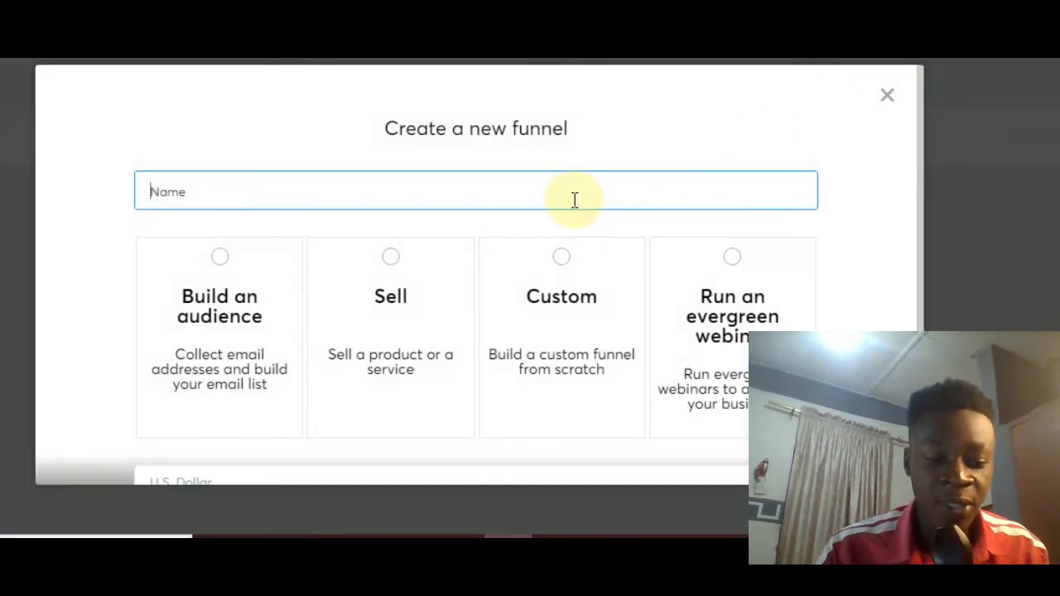
text(Live Trai)
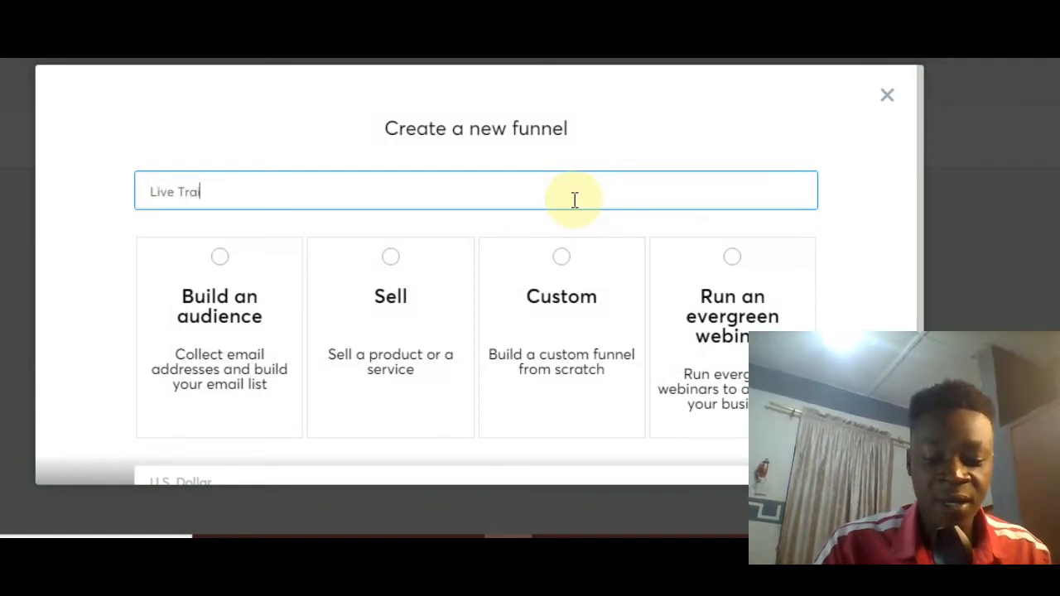
text(ning Rep)
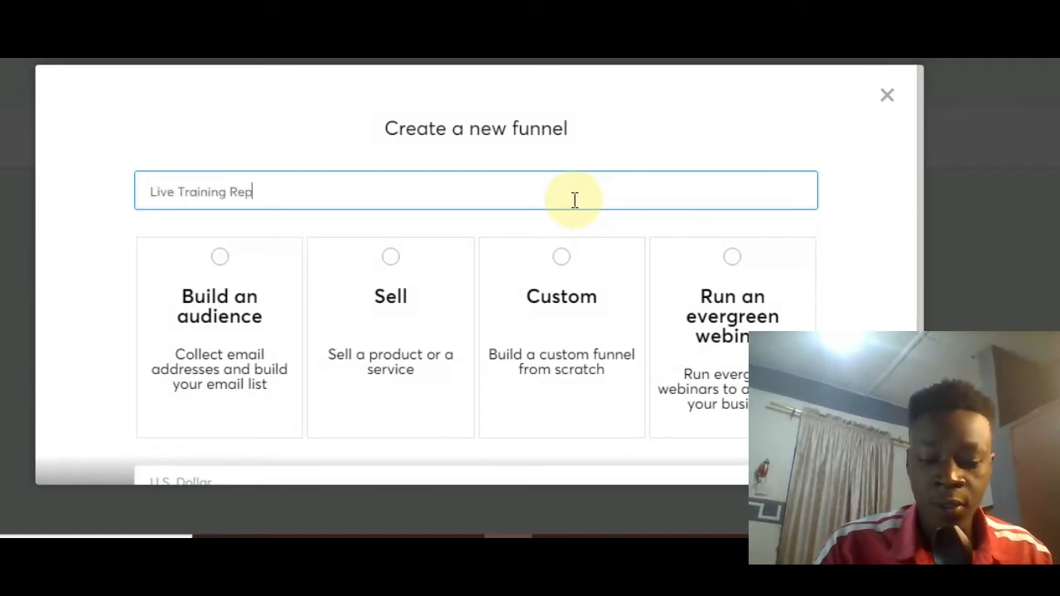
text(lat)
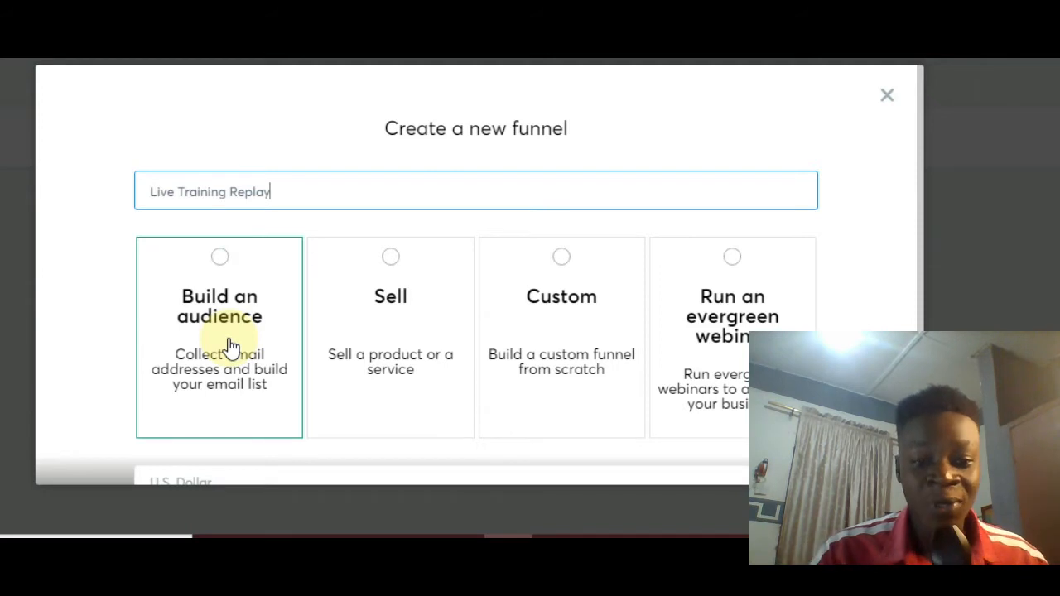
click(232, 346)
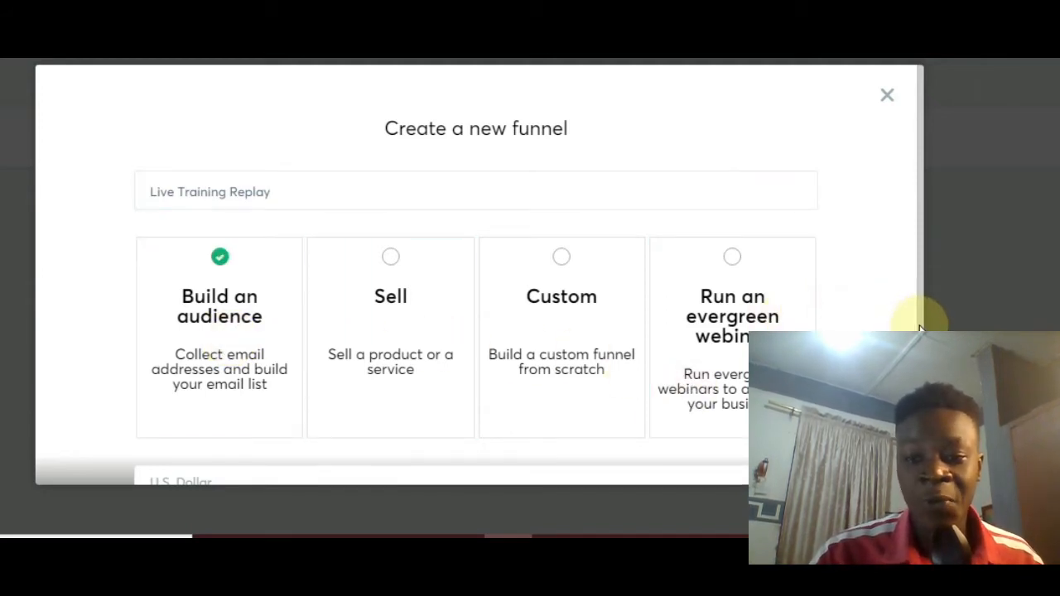
drag(920, 325, 917, 360)
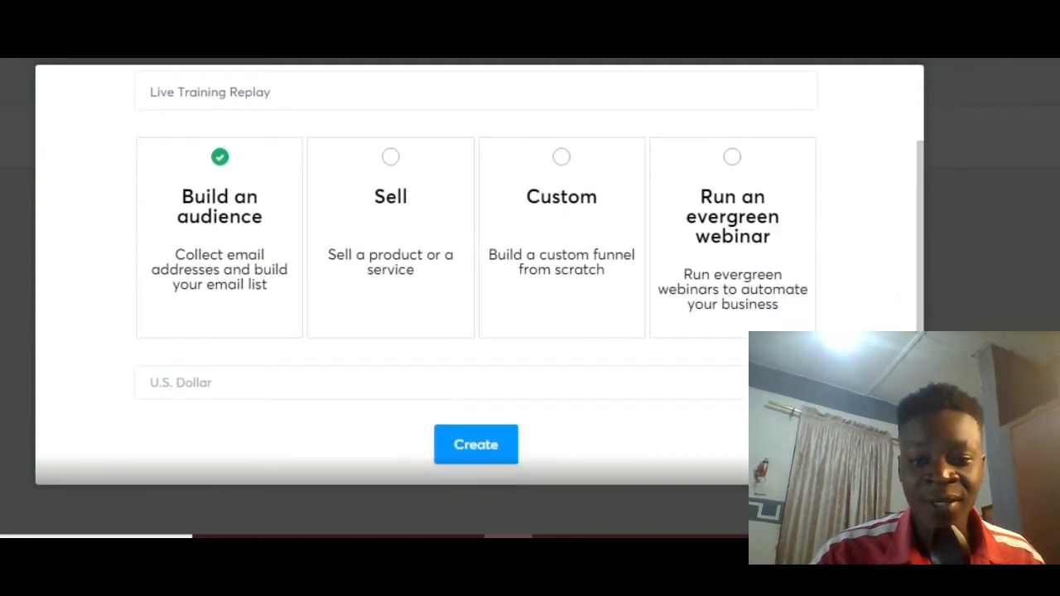
click(481, 445)
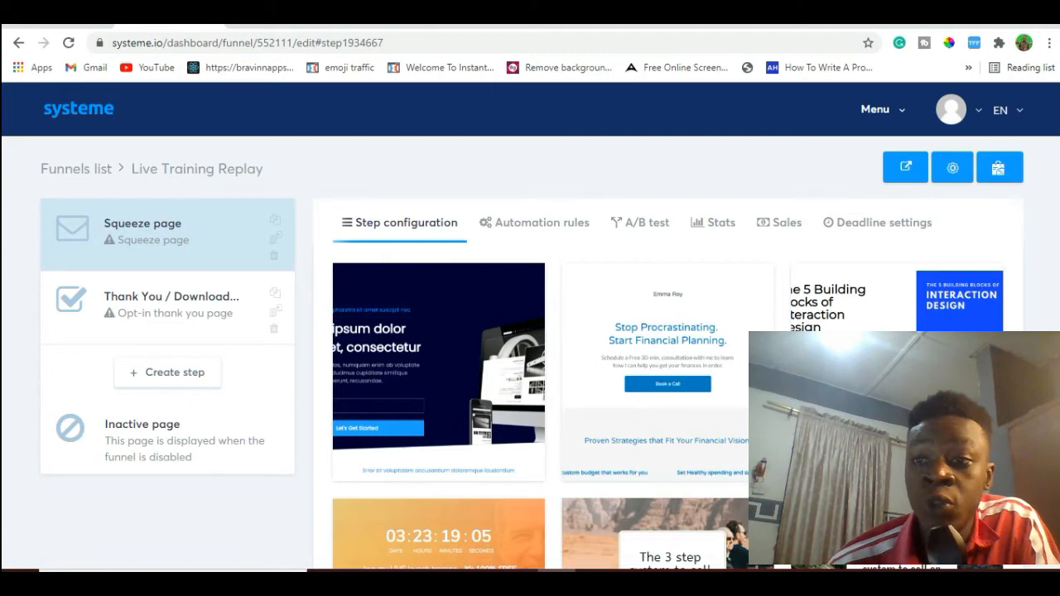
Browse the squeeze page templates and preview the "Explore our services and let us build a custom package for you" template.
scroll(530, 332, down, 3)
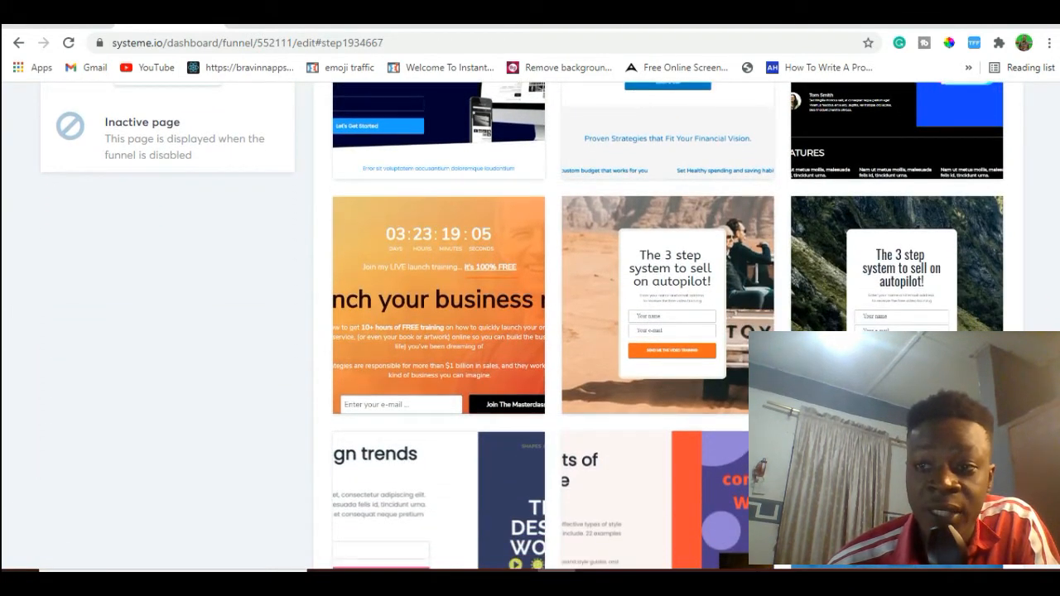
scroll(530, 332, down, 4)
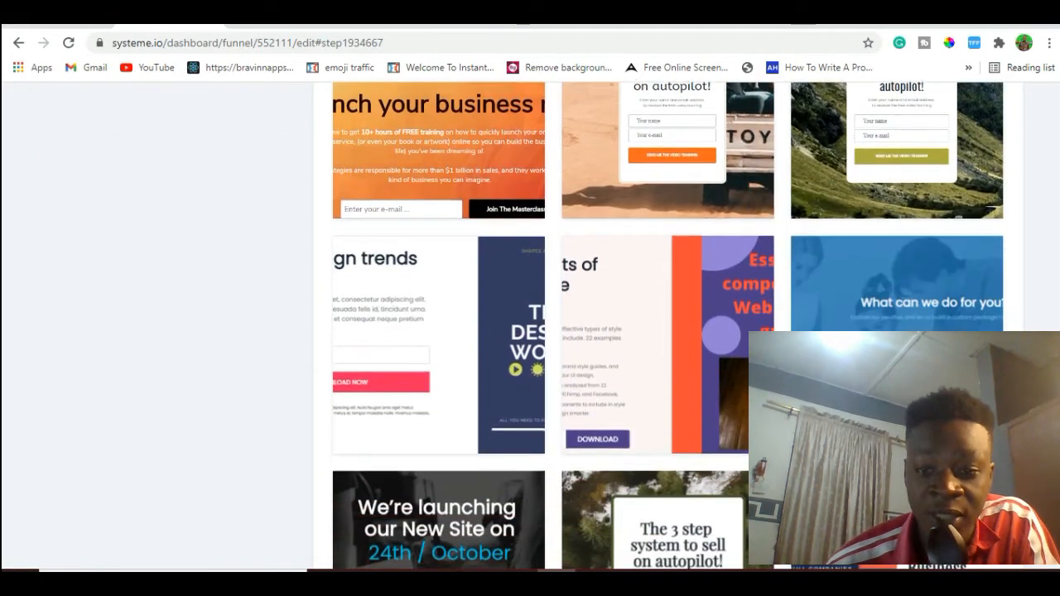
scroll(669, 325, up, 2)
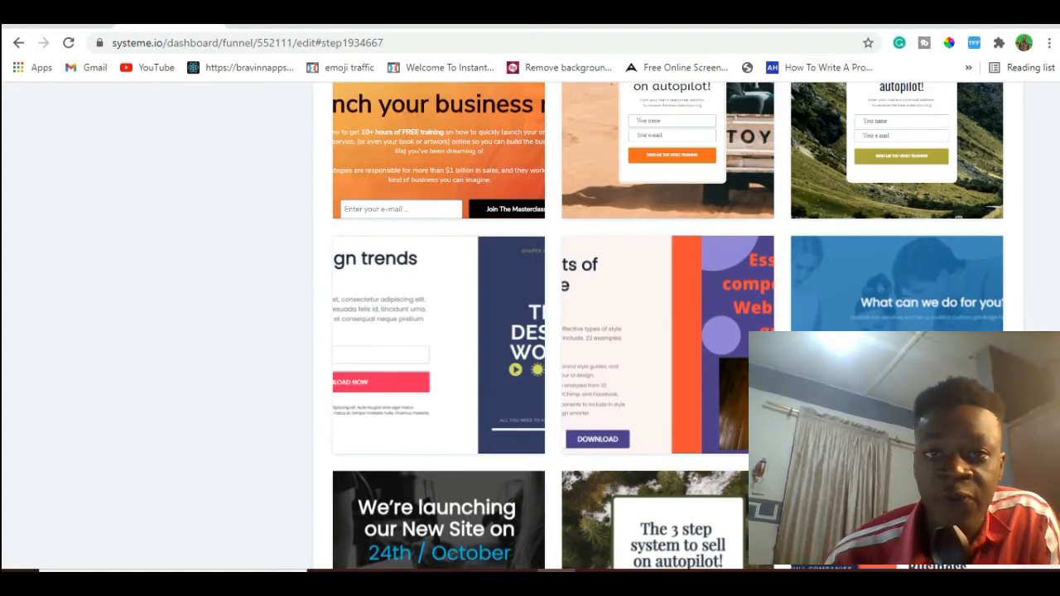
scroll(669, 325, down, 1)
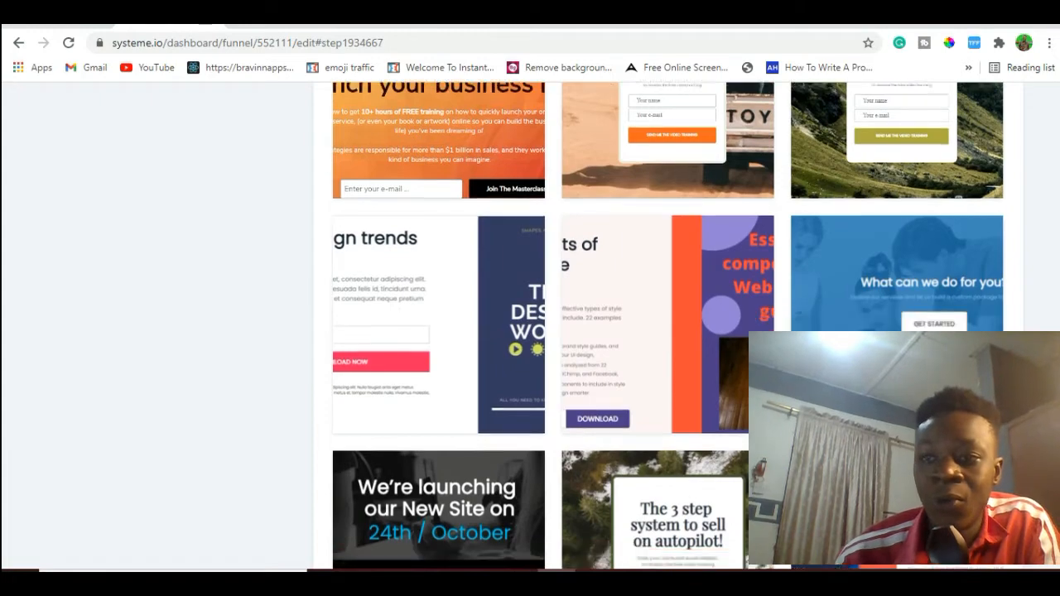
scroll(668, 325, down, 2)
scroll(668, 325, down, 4)
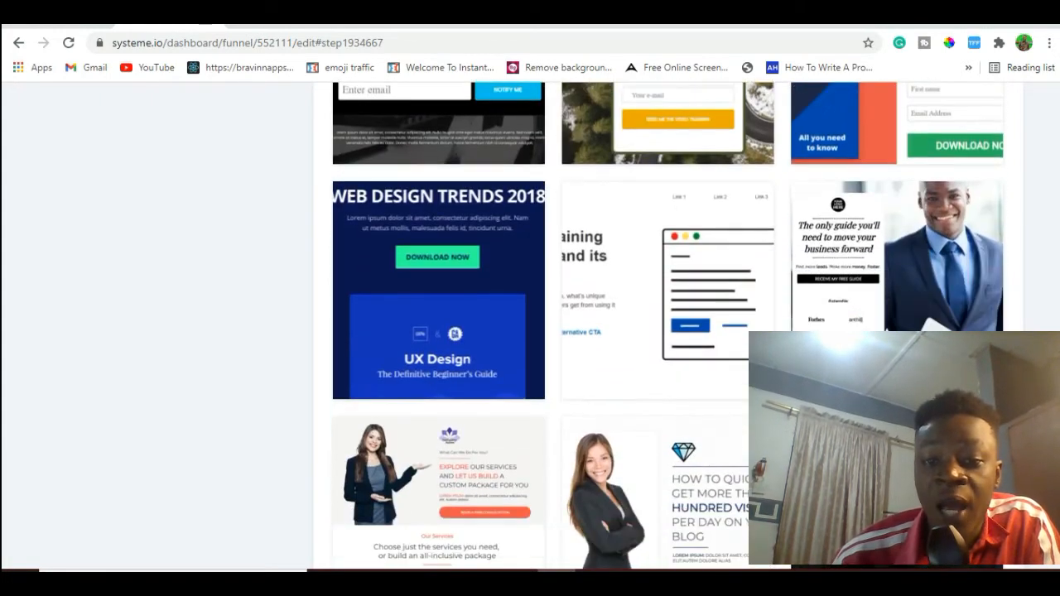
scroll(1037, 240, down, 1)
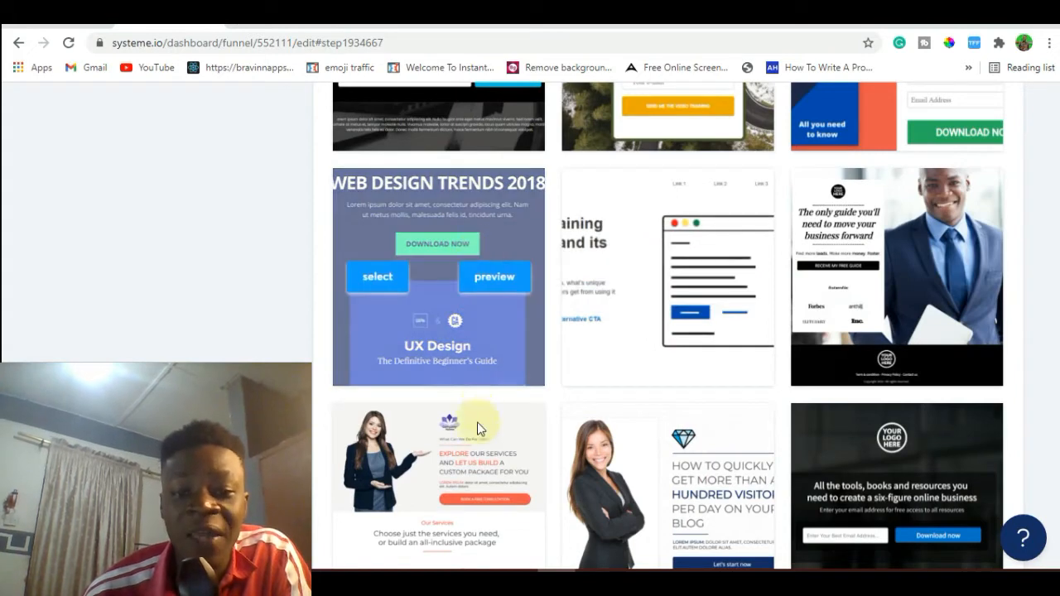
mouse_move(476, 441)
click(490, 518)
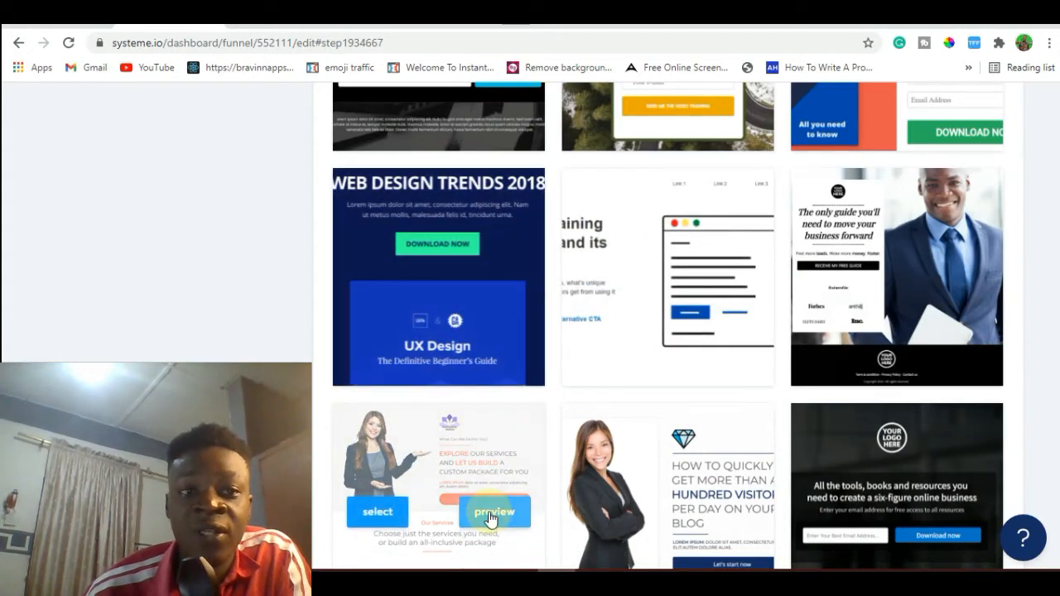
click(491, 514)
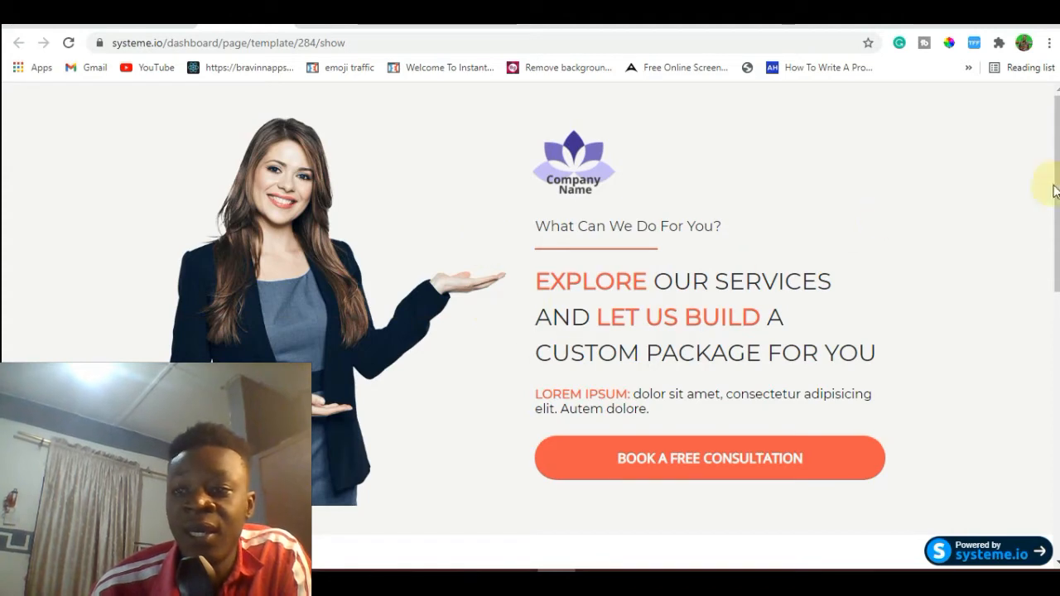
Review the custom services template further down, and preview the "The only guide you'll need to move your business forward" template.
drag(1054, 190, 1057, 269)
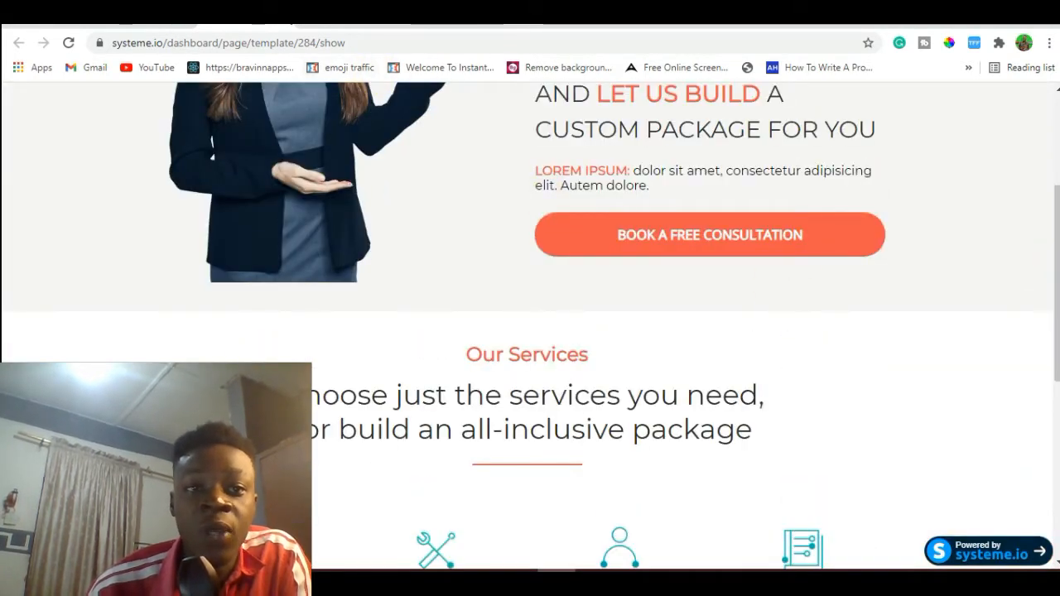
click(283, 16)
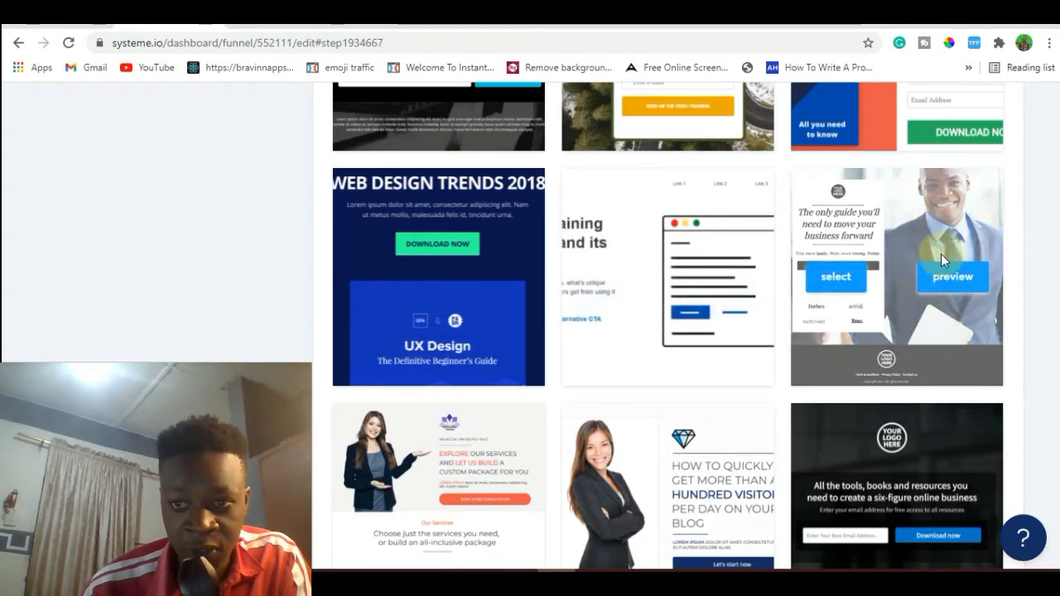
click(943, 272)
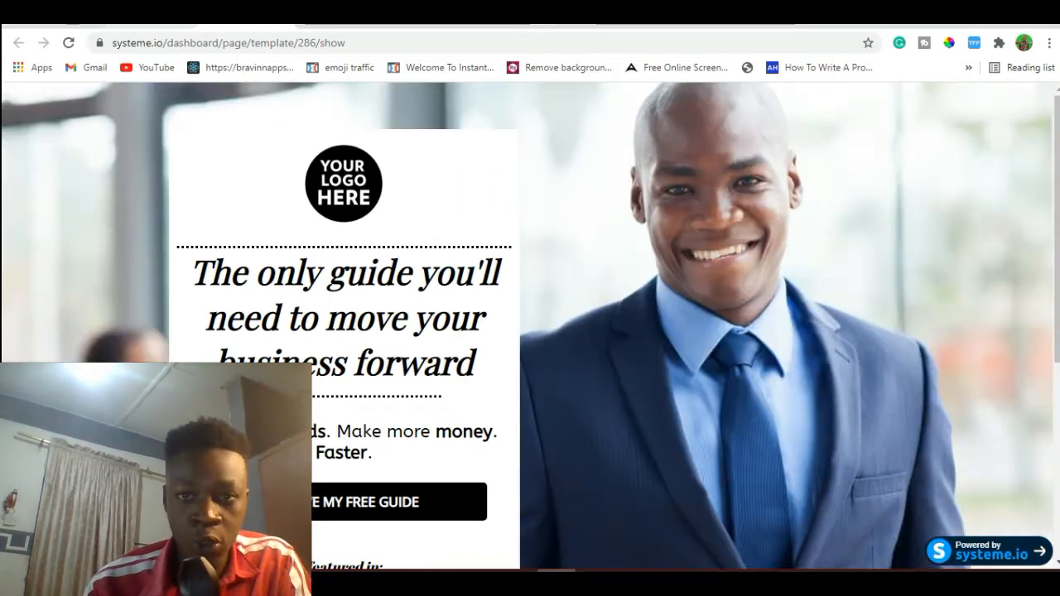
click(146, 24)
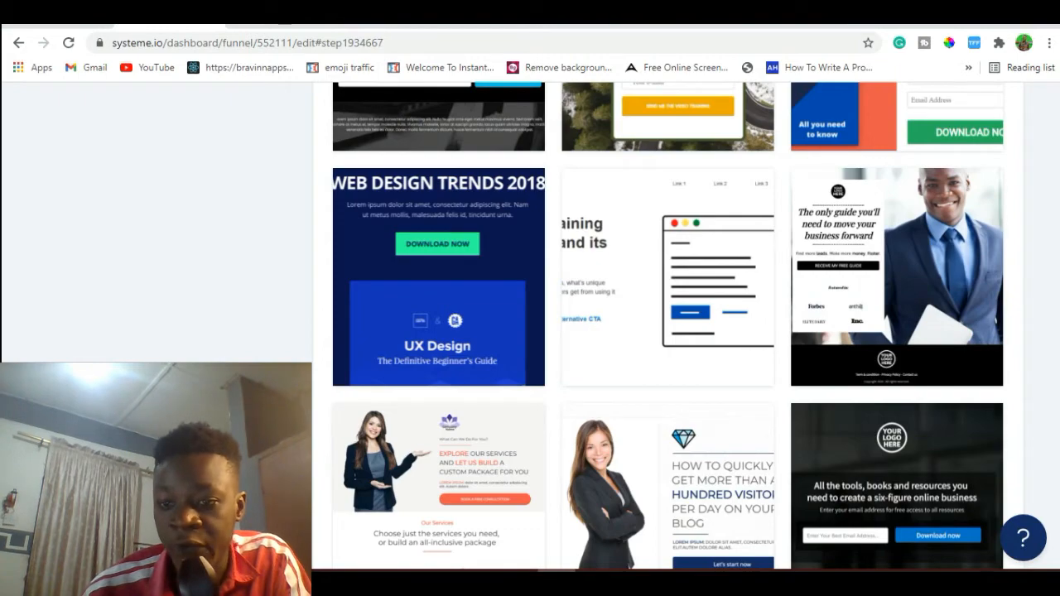
Browse the remaining squeeze page templates, comparing the video course, consultation, free guide and landing page designs.
scroll(668, 325, down, 5)
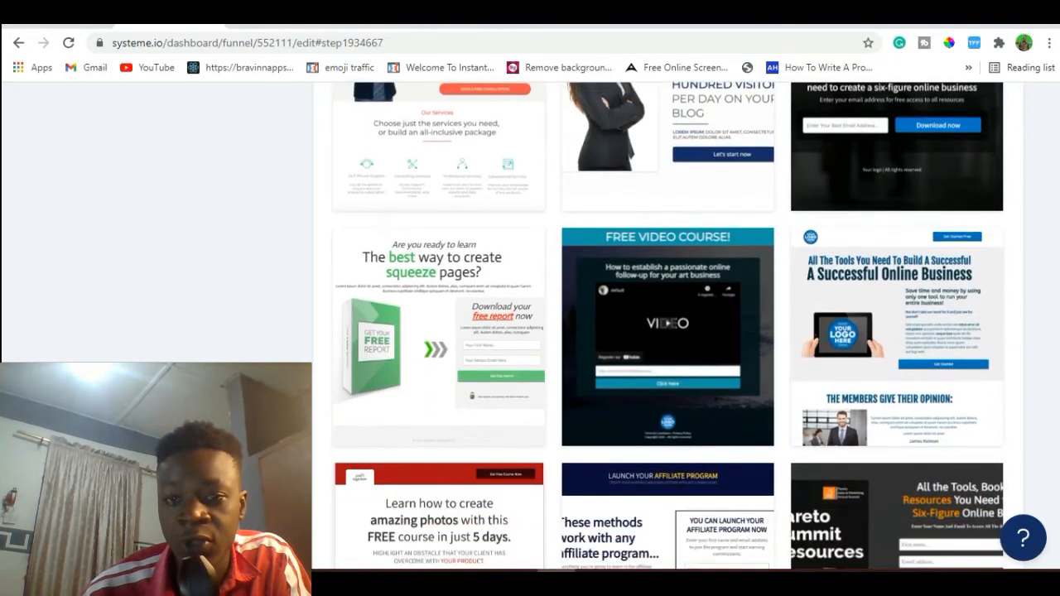
mouse_move(651, 389)
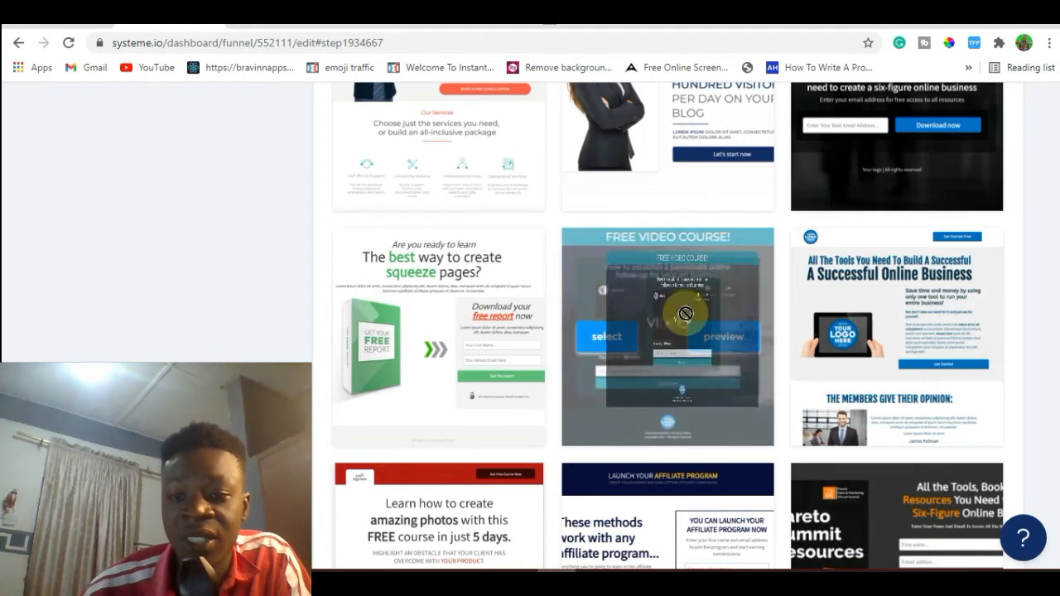
mouse_move(502, 374)
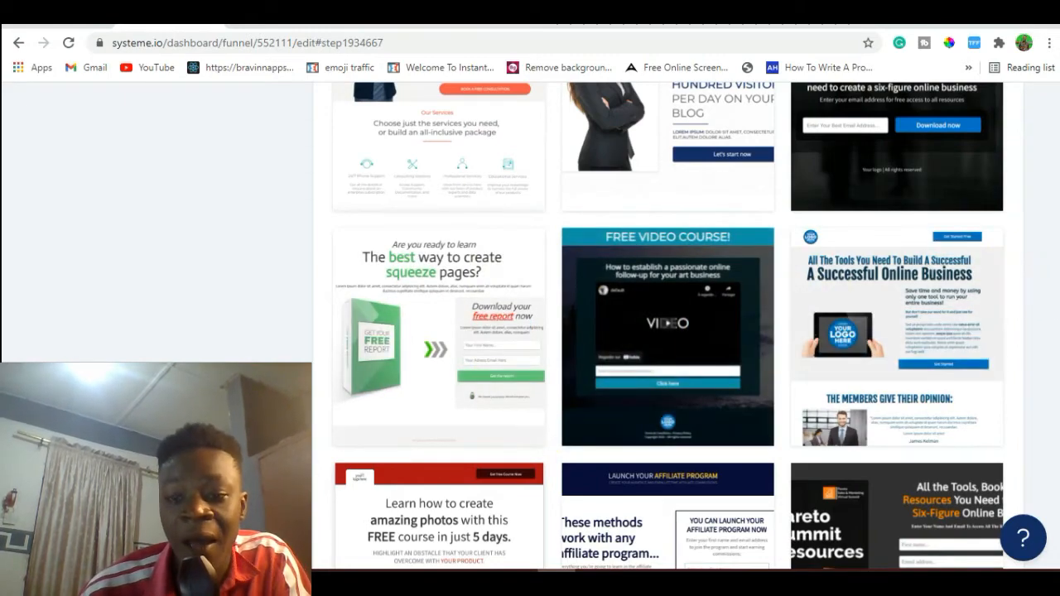
scroll(668, 325, down, 3)
scroll(668, 325, down, 4)
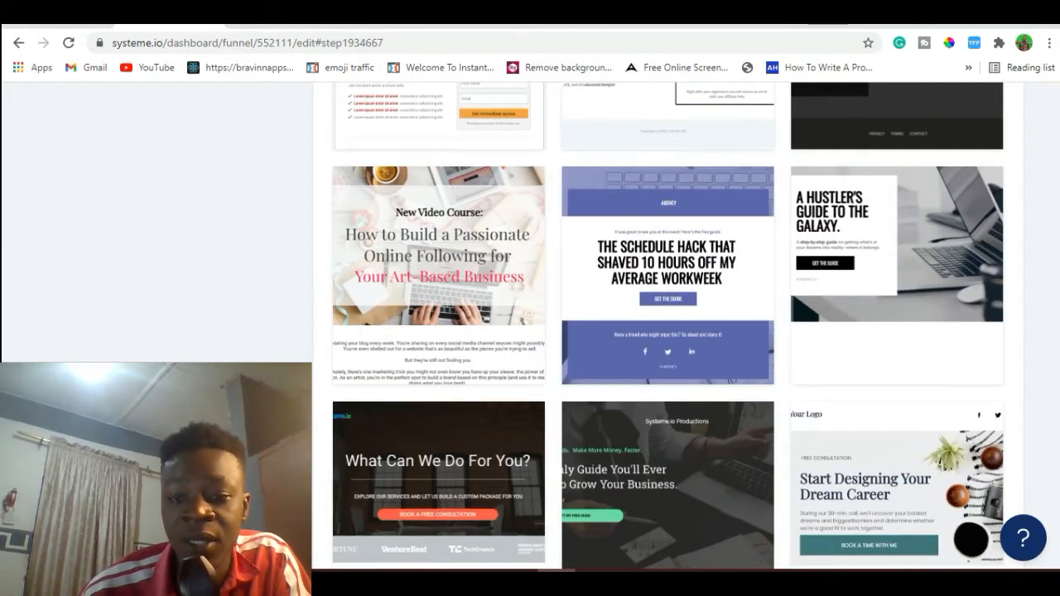
scroll(671, 264, down, 5)
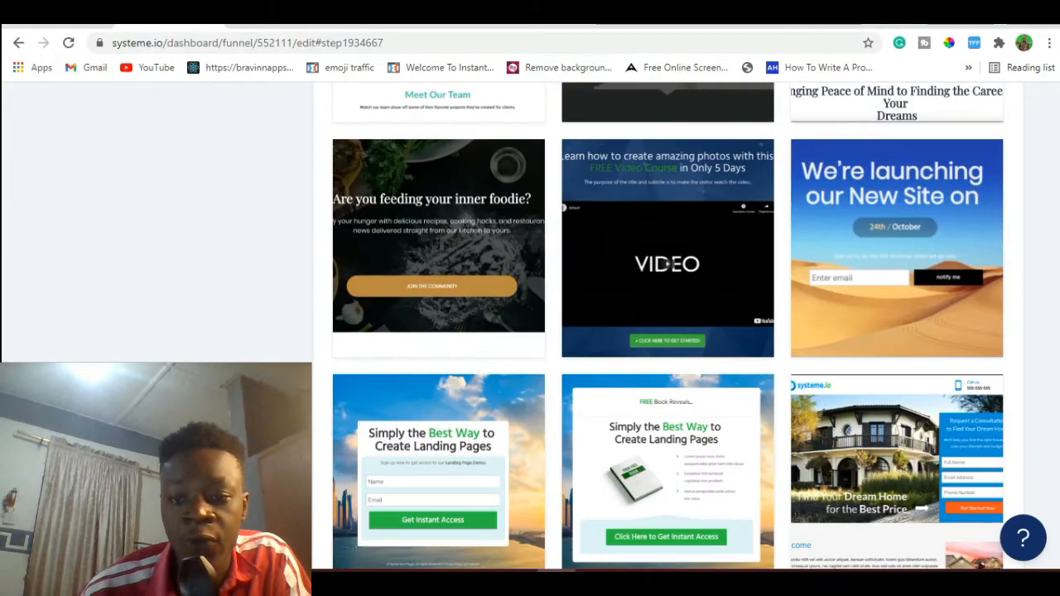
scroll(671, 263, down, 3)
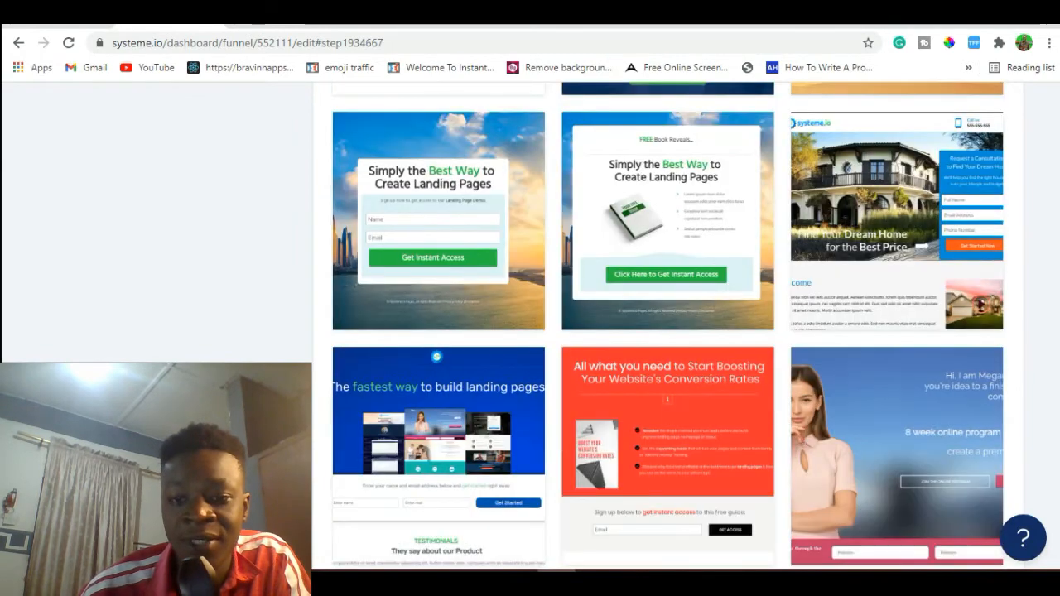
scroll(1056, 369, up, 7)
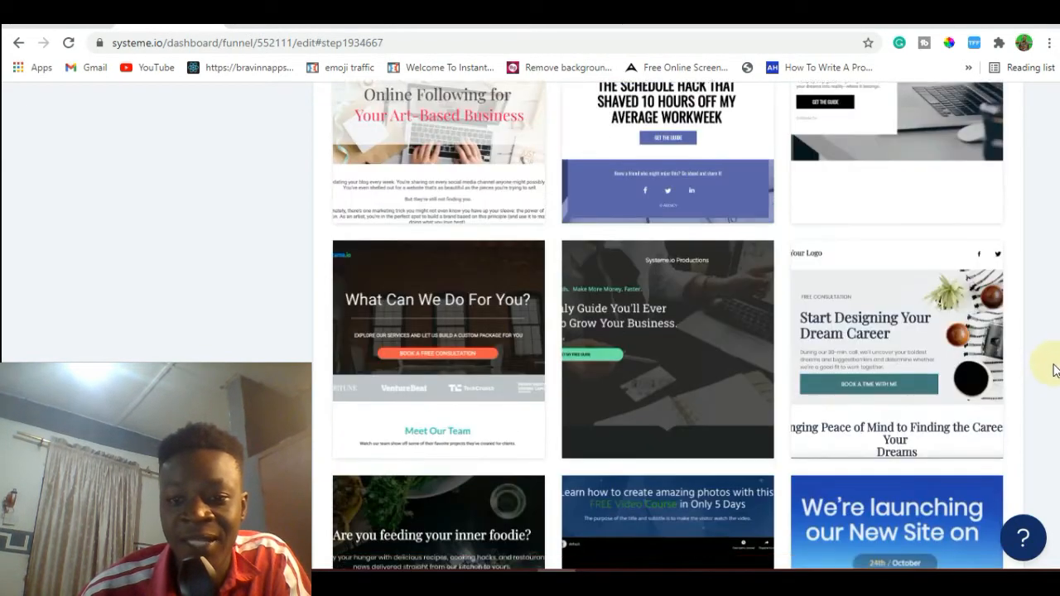
scroll(1057, 381, down, 3)
Preview the "Learn how to create amazing photos with this FREE Video Course in Only 5 Days" template and return to the gallery.
mouse_move(734, 438)
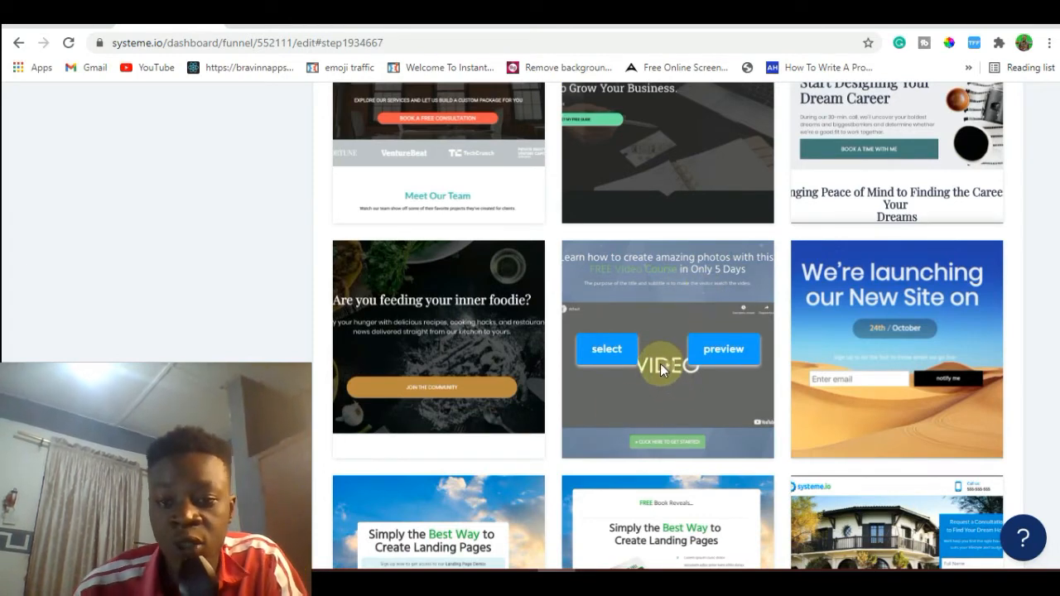
click(723, 349)
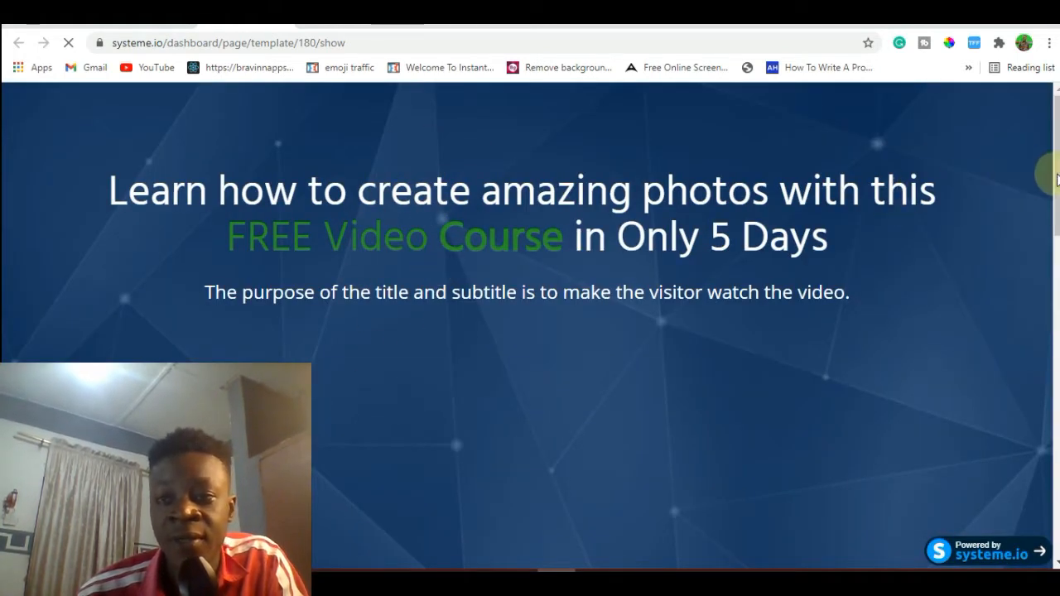
drag(1058, 179, 1052, 64)
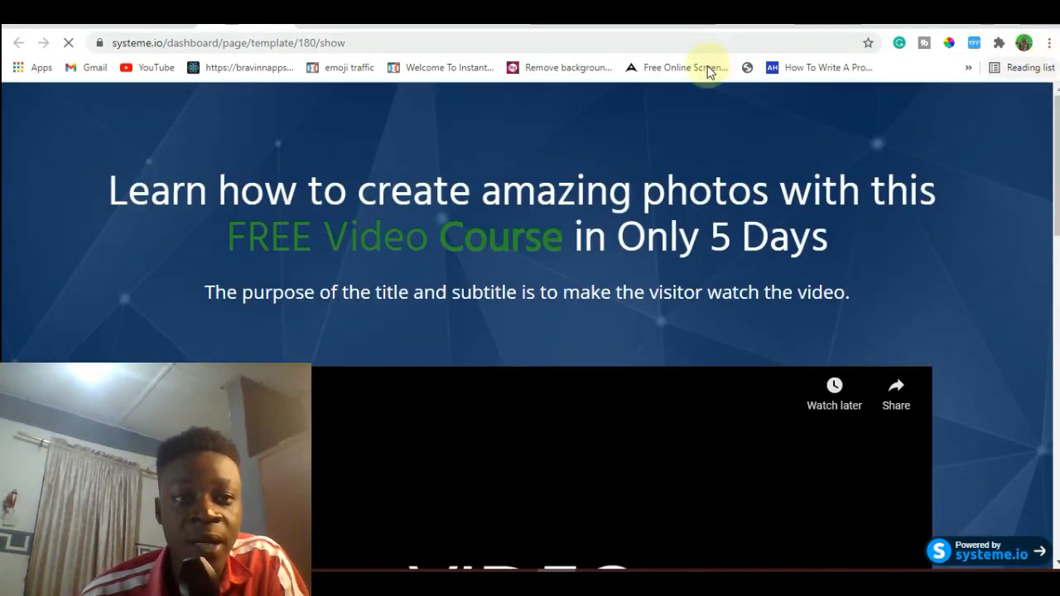
click(288, 22)
Select the "Learn how to create amazing photos" video course template, save the squeeze page funnel step and open its page for editing.
mouse_move(621, 364)
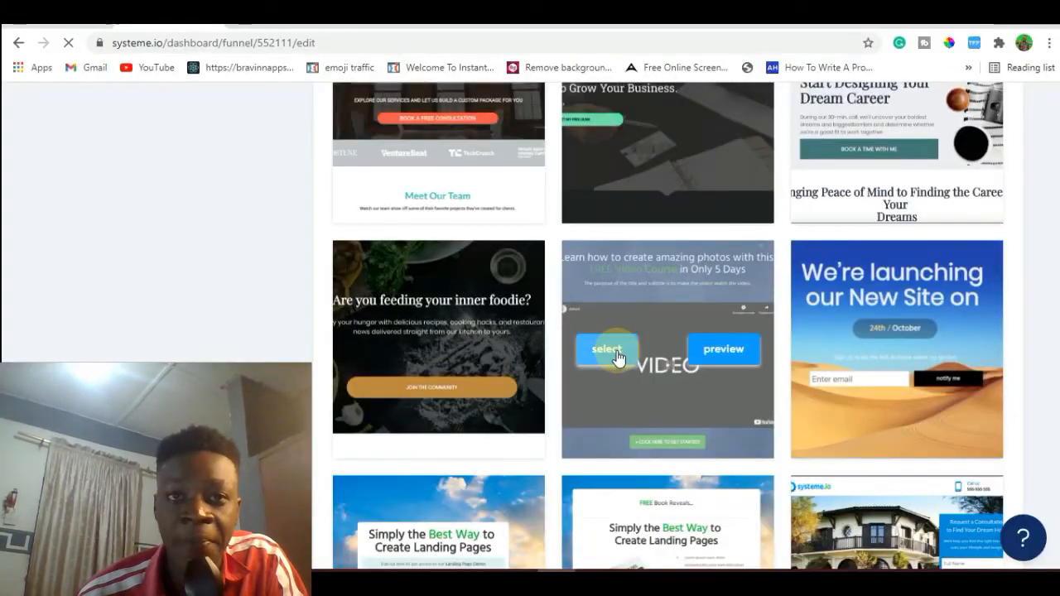
click(618, 354)
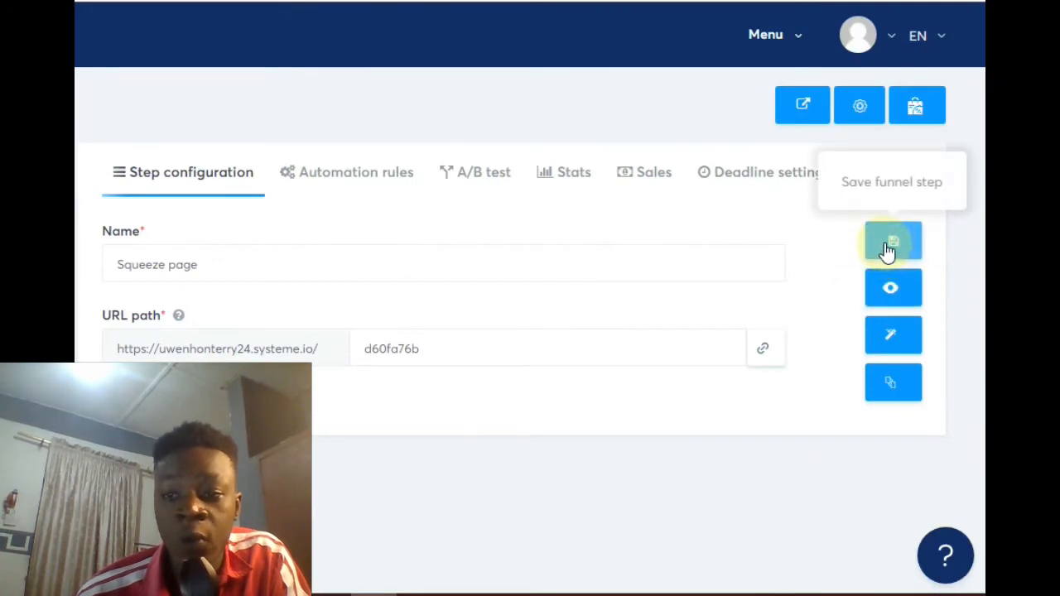
click(892, 245)
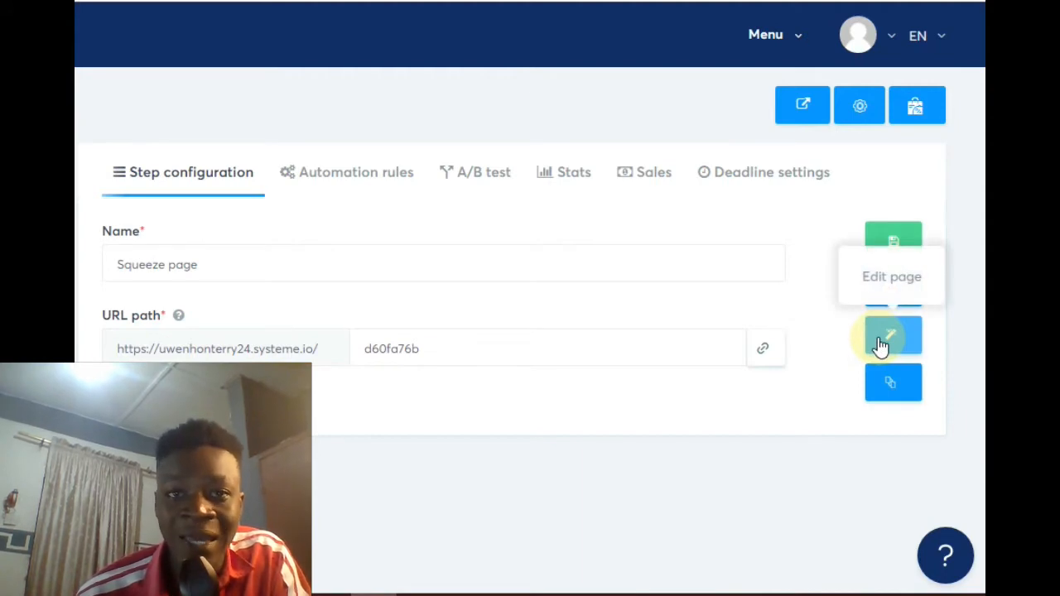
click(880, 344)
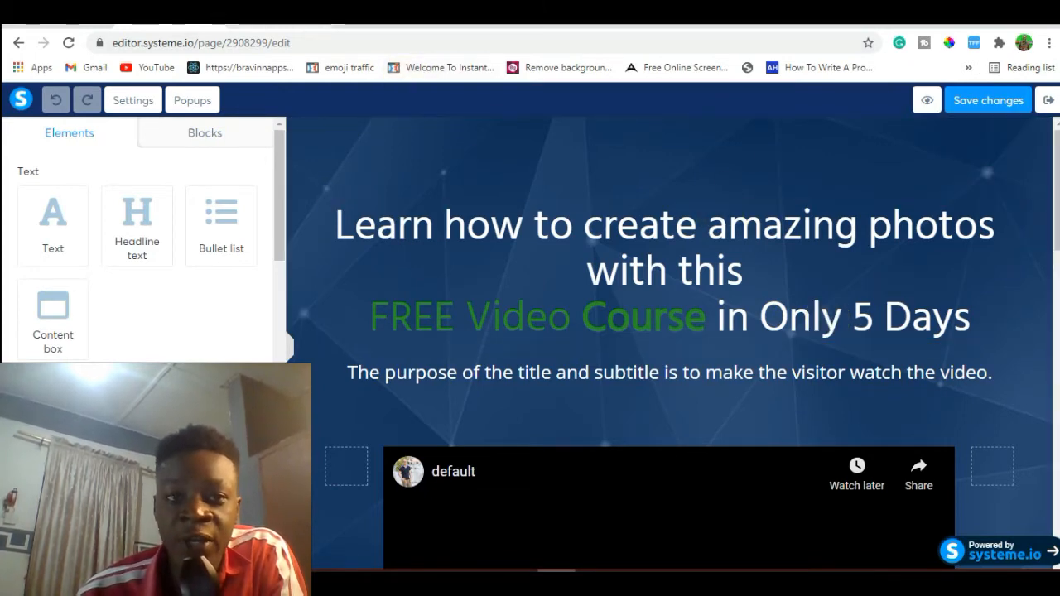
Revisit the pricing page and the example "Make Your First $1000 Online" landing page for reference, and return to the page editor.
click(381, 18)
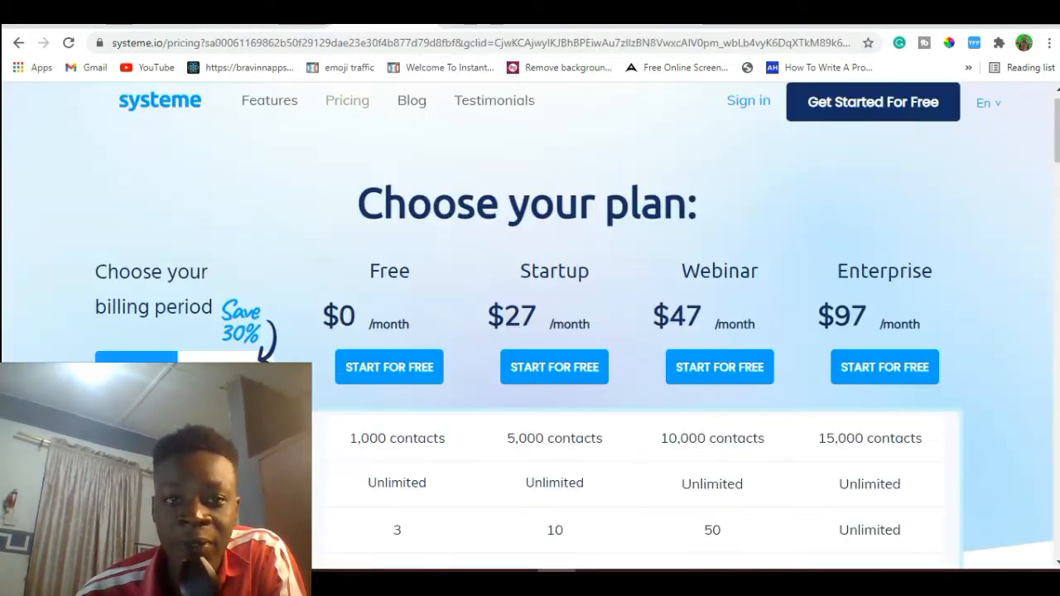
click(277, 18)
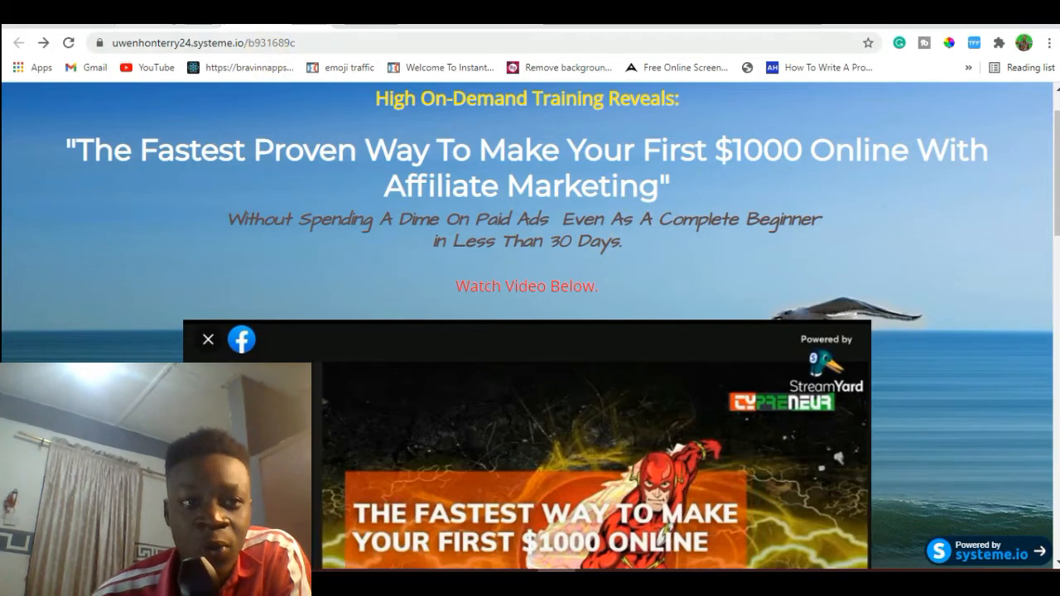
click(167, 16)
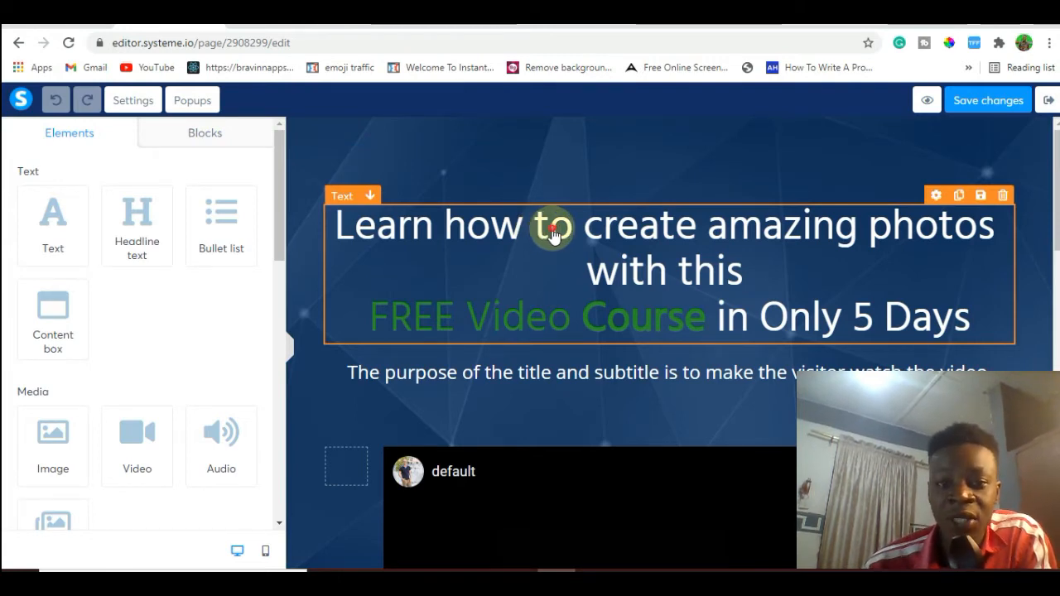
Insert the test letters "hnhhghgfh" after the "t" of "to" in the page headline.
double_click(555, 229)
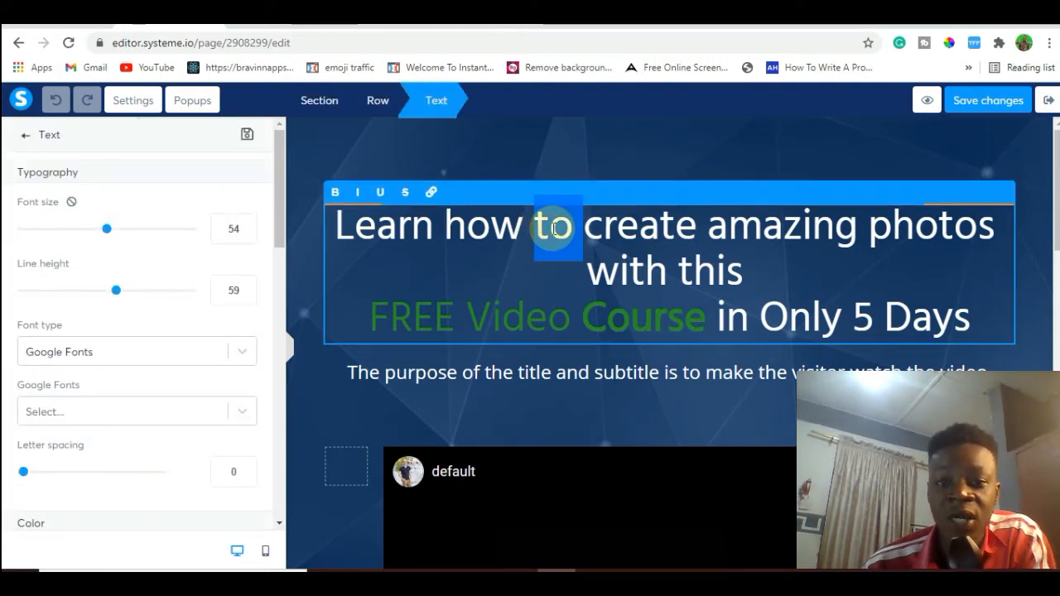
click(550, 228)
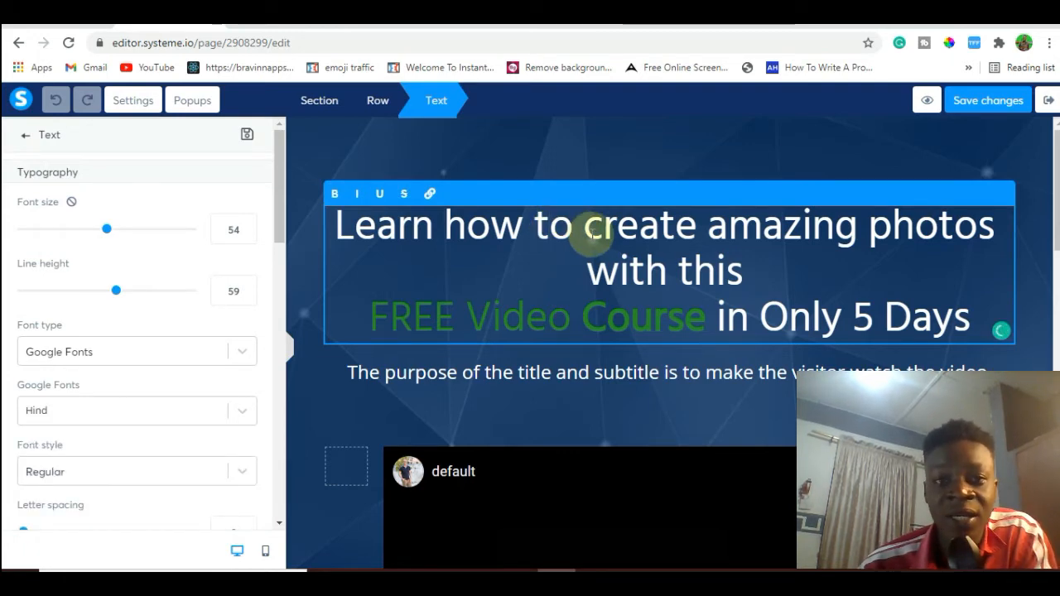
text(hnhhghg)
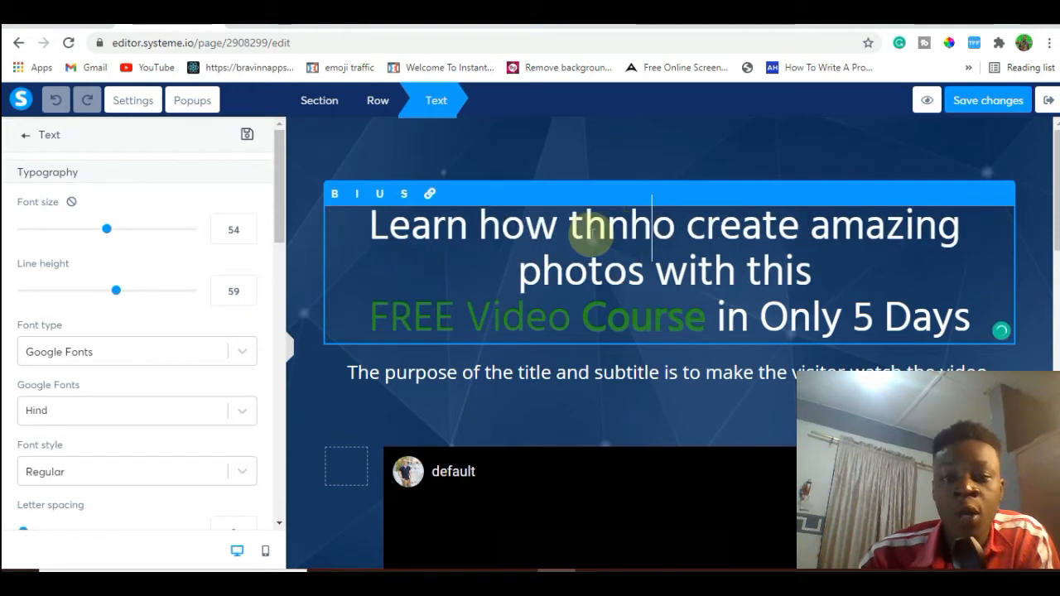
text(fh)
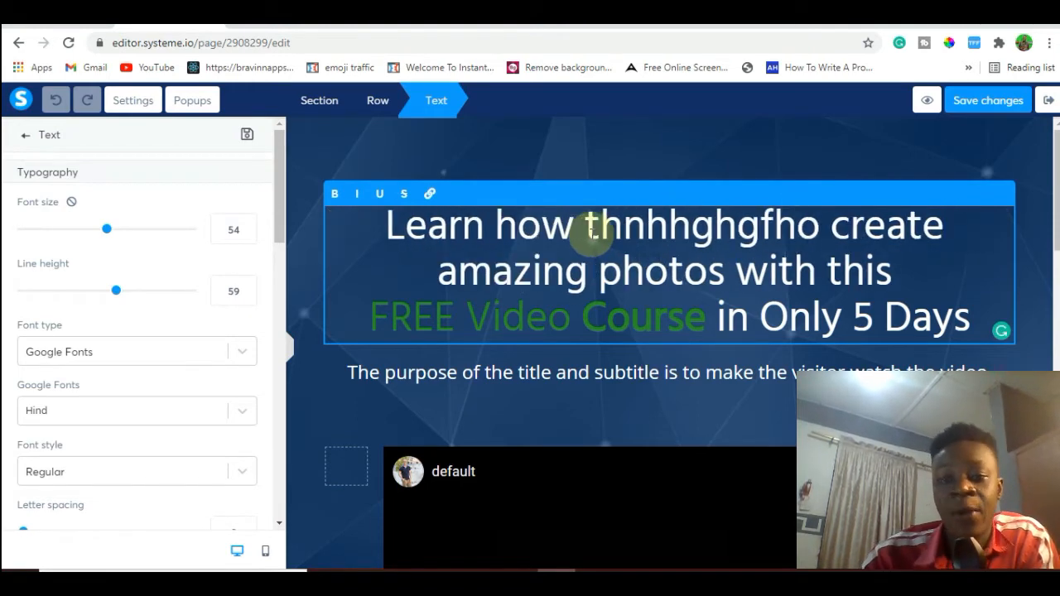
Erase the test letters and the leading "Learn how t" from the headline, and set its font size to 57.
key(BackSpace)
key(BackSpace)
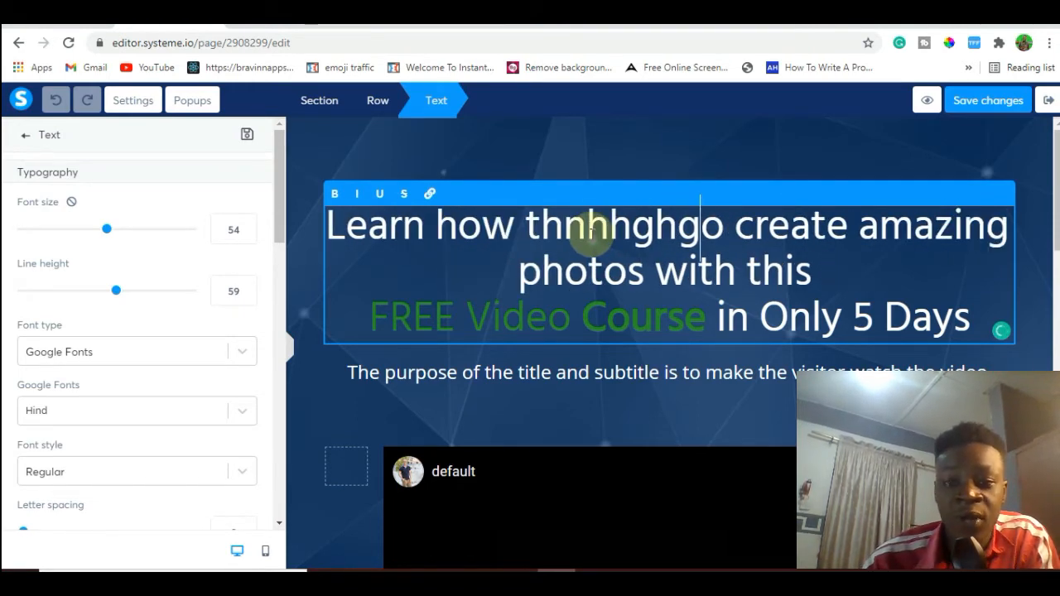
key(BackSpace)
key(BackSpace)
key(BackSpace)
key(BackSpace)
key(BackSpace)
key(BackSpace)
key(BackSpace)
key(BackSpace)
key(BackSpace)
key(BackSpace)
key(BackSpace)
key(BackSpace)
key(BackSpace)
key(BackSpace)
key(BackSpace)
key(BackSpace)
key(BackSpace)
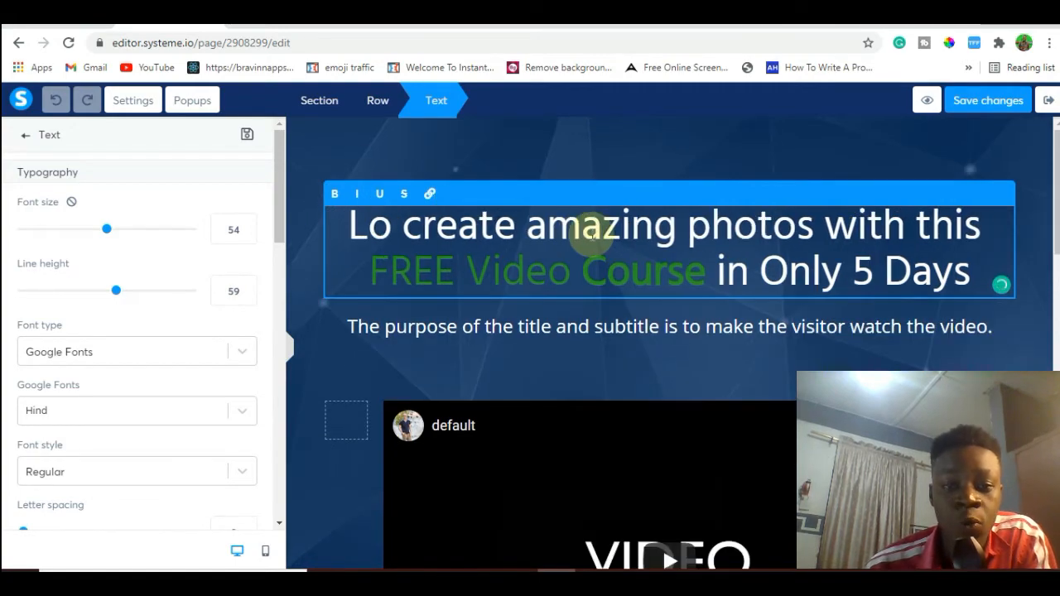
key(BackSpace)
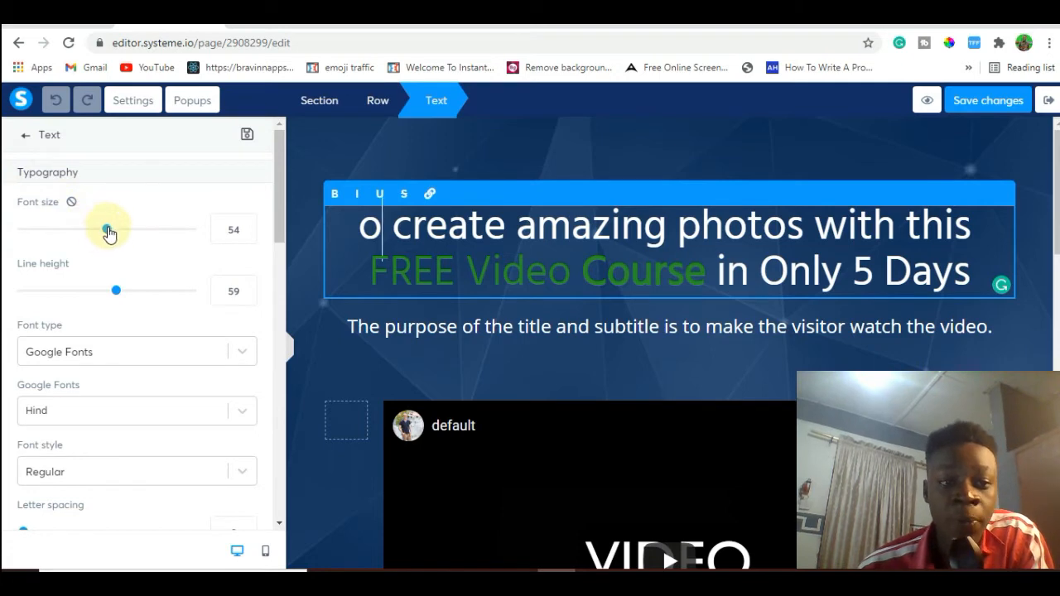
mouse_move(118, 230)
mouse_down()
mouse_move(131, 240)
mouse_move(104, 238)
mouse_move(112, 229)
mouse_up()
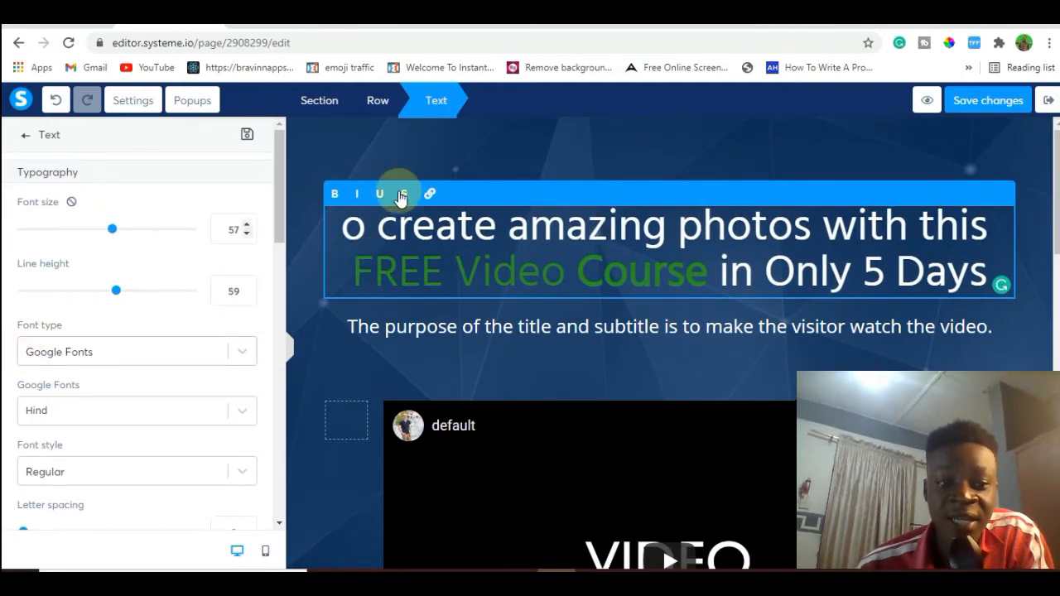
Remove "The purpose of the title and subtitle is to make the visitor" from the subtitle, keeping only "watch the video.".
click(410, 332)
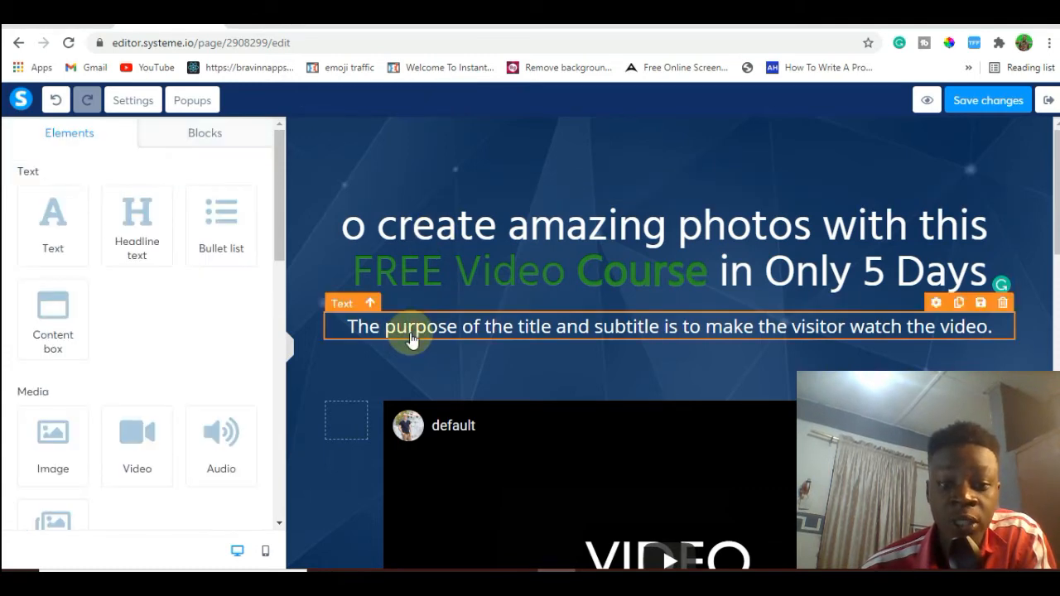
click(846, 329)
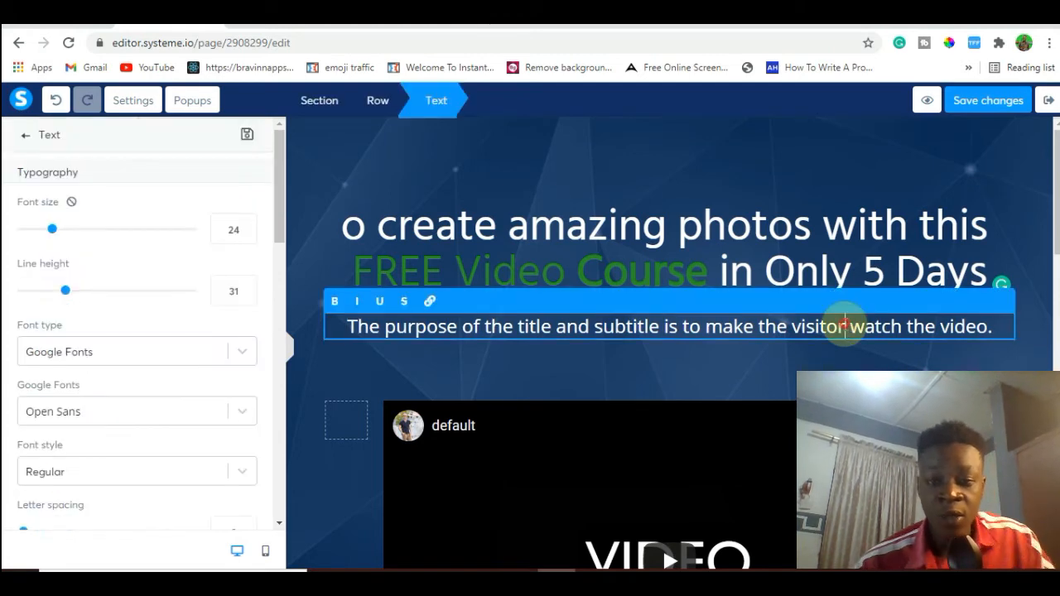
drag(846, 326, 357, 318)
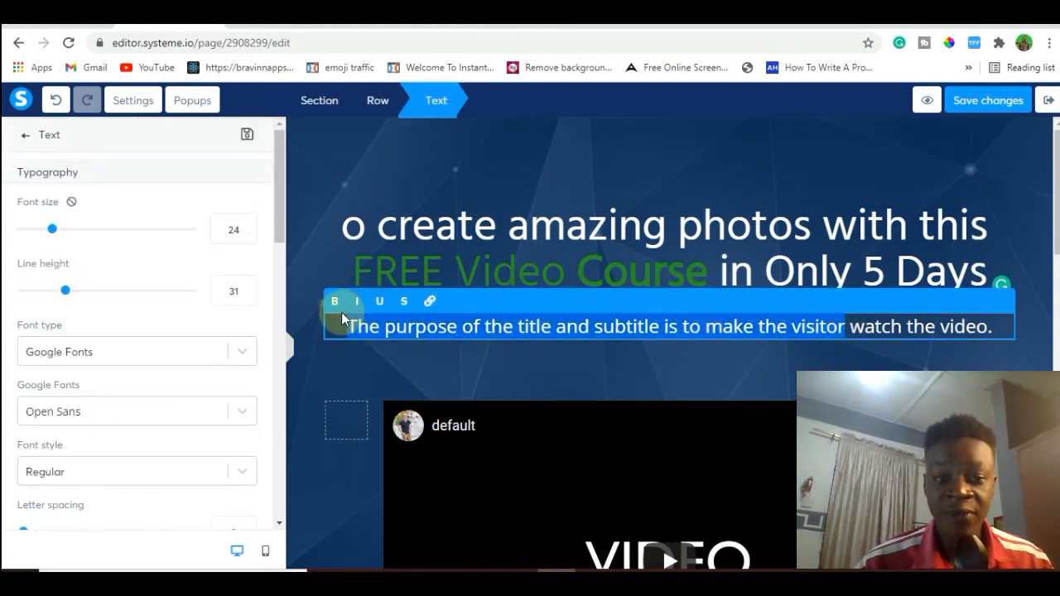
key(BackSpace)
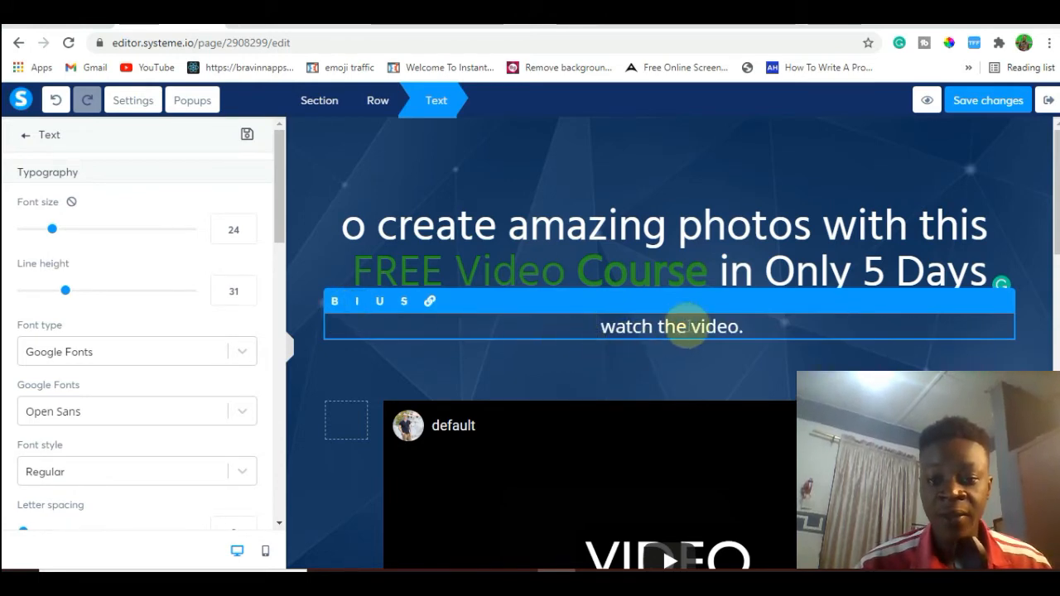
click(656, 328)
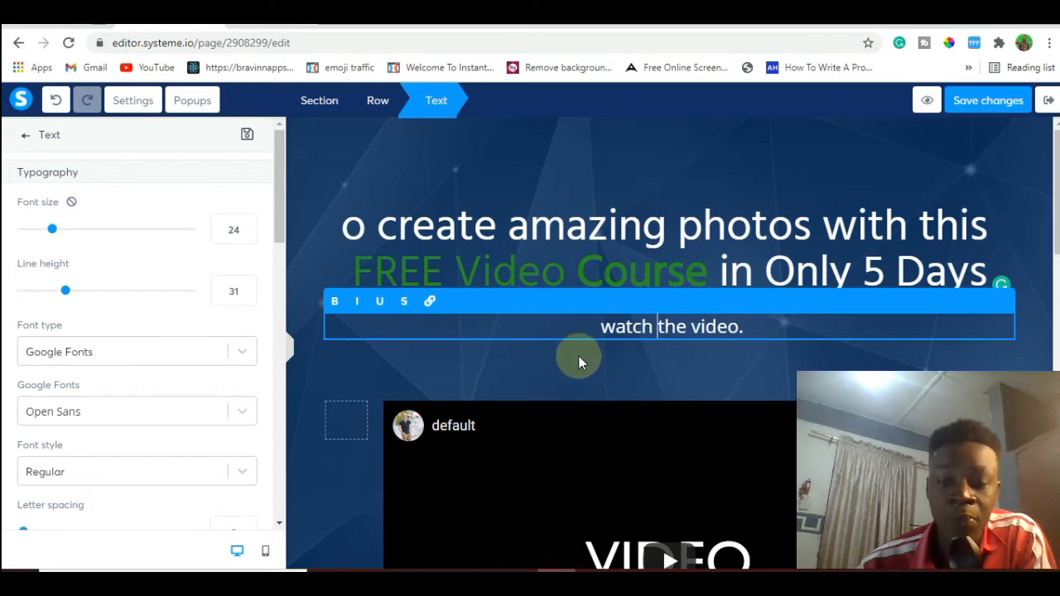
Color the subtitle red with hex E0090D and extend its wording to "watch the video Below.".
key(ctrl+a)
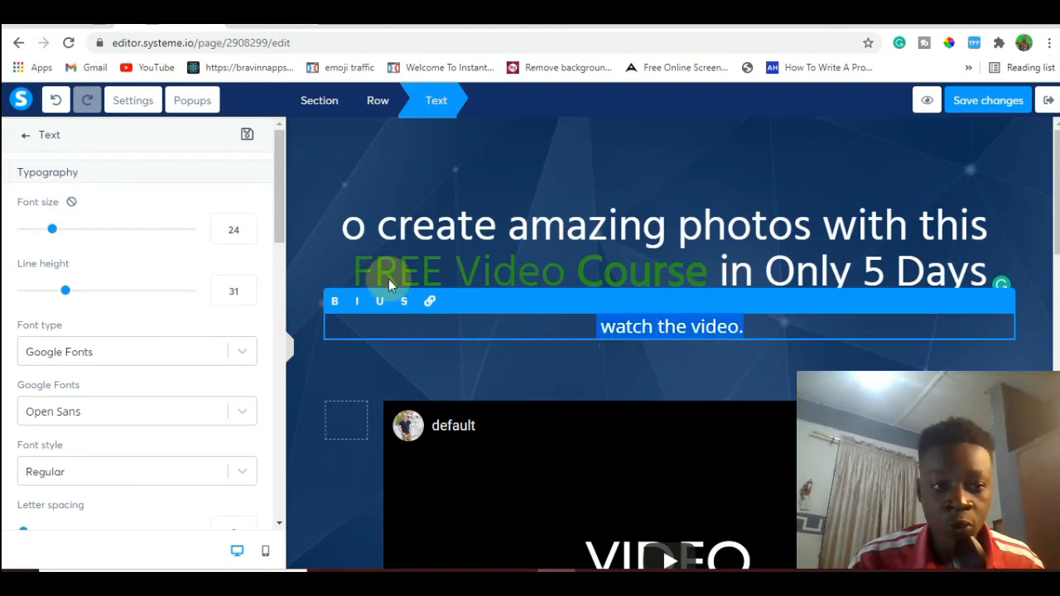
drag(280, 235, 283, 301)
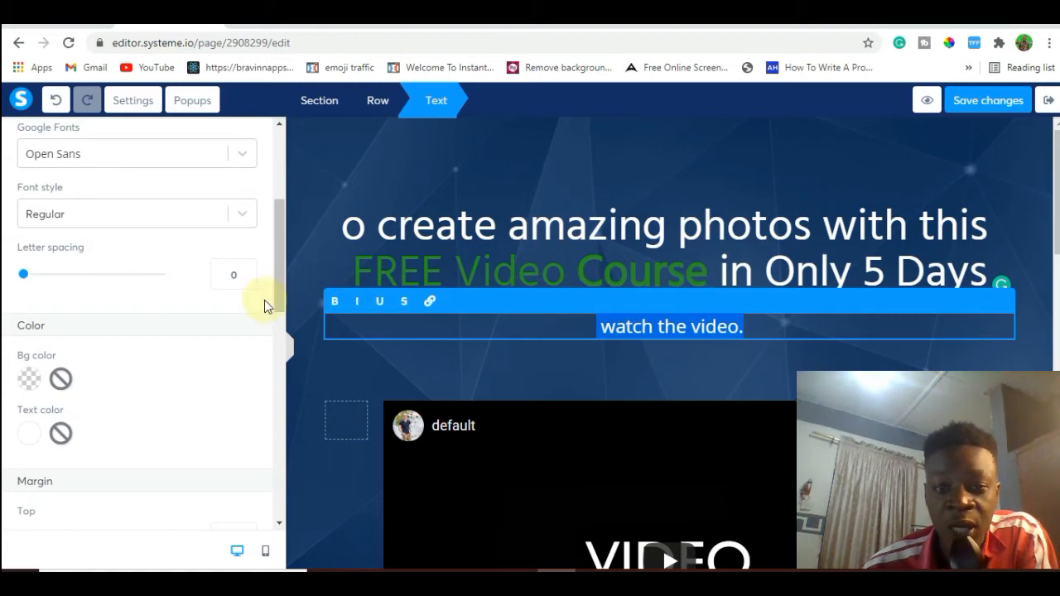
click(29, 434)
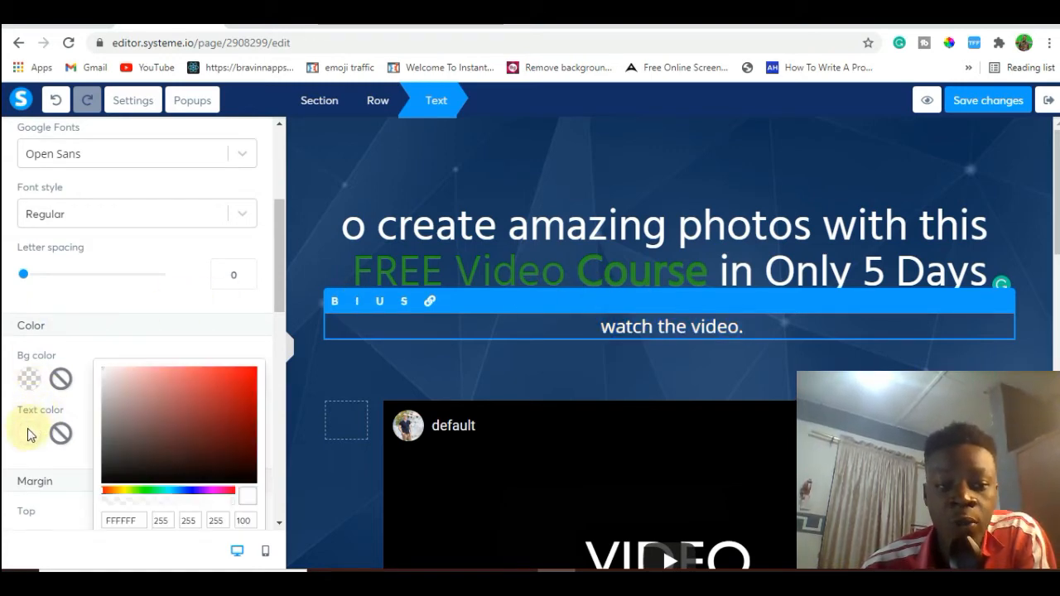
click(242, 385)
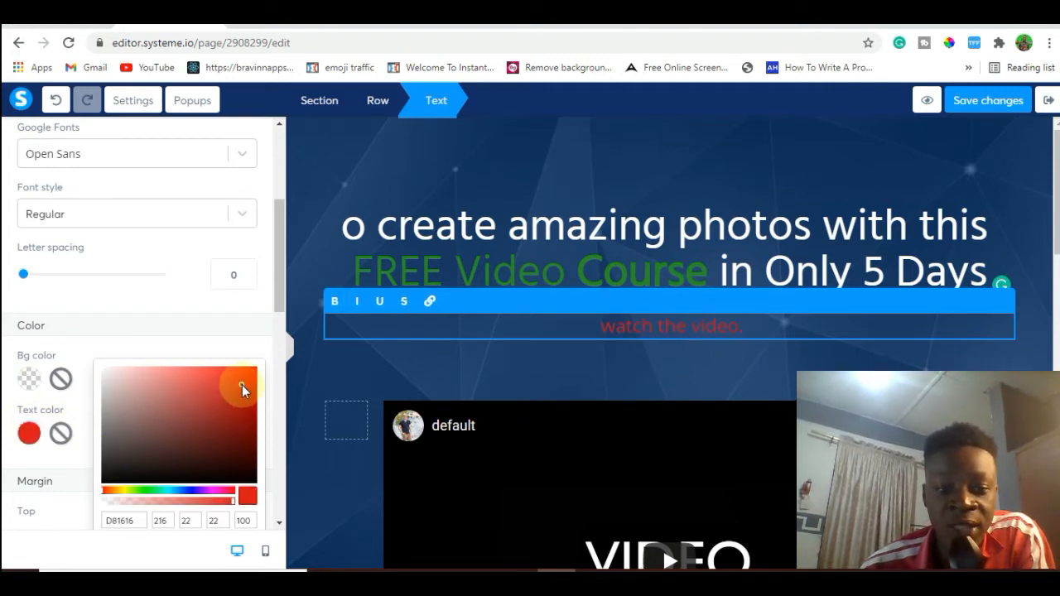
click(189, 431)
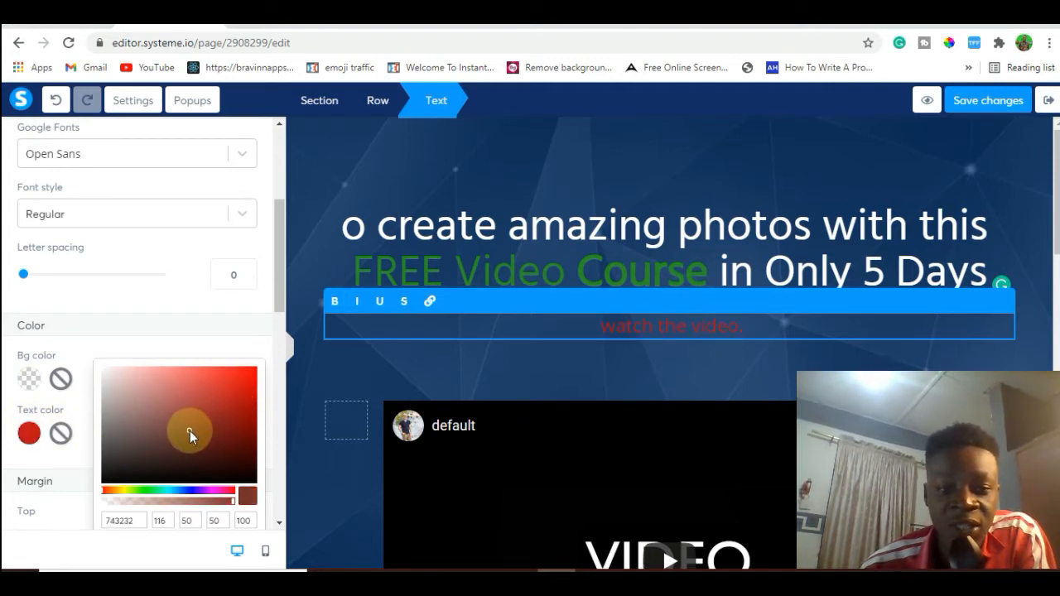
click(257, 373)
click(251, 381)
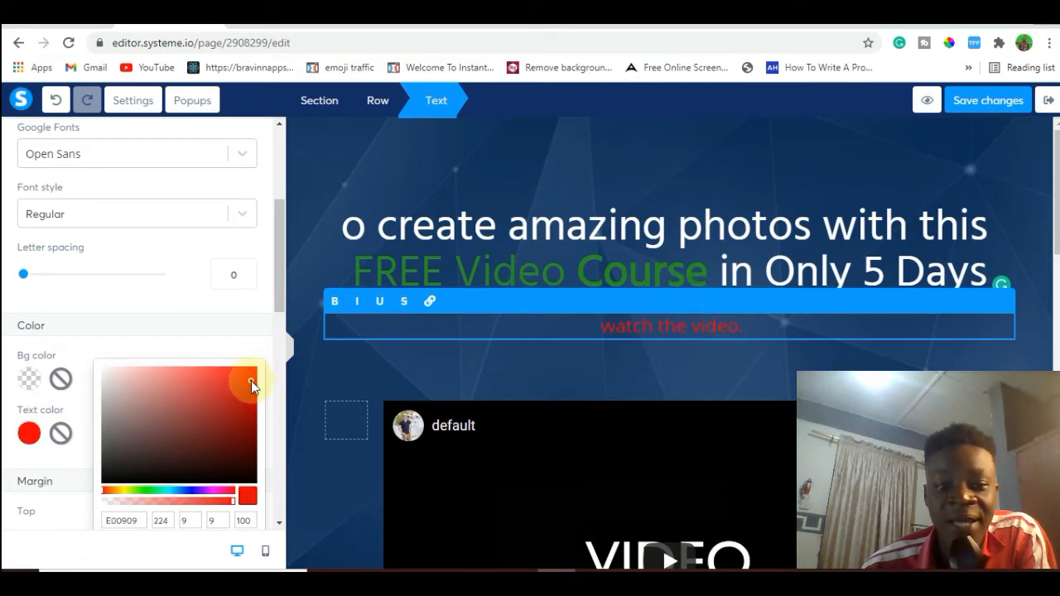
click(189, 487)
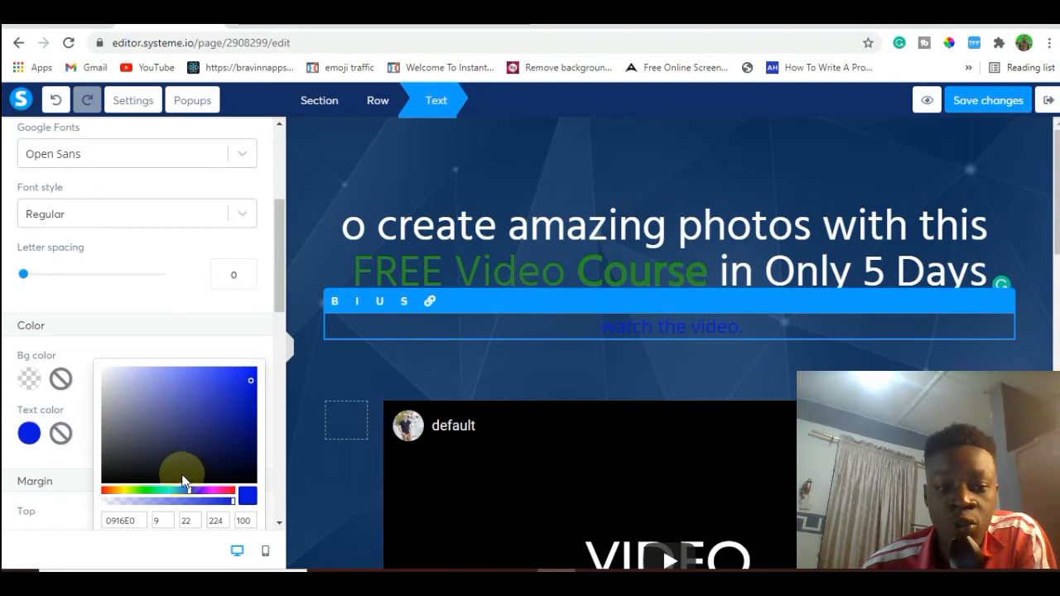
click(194, 489)
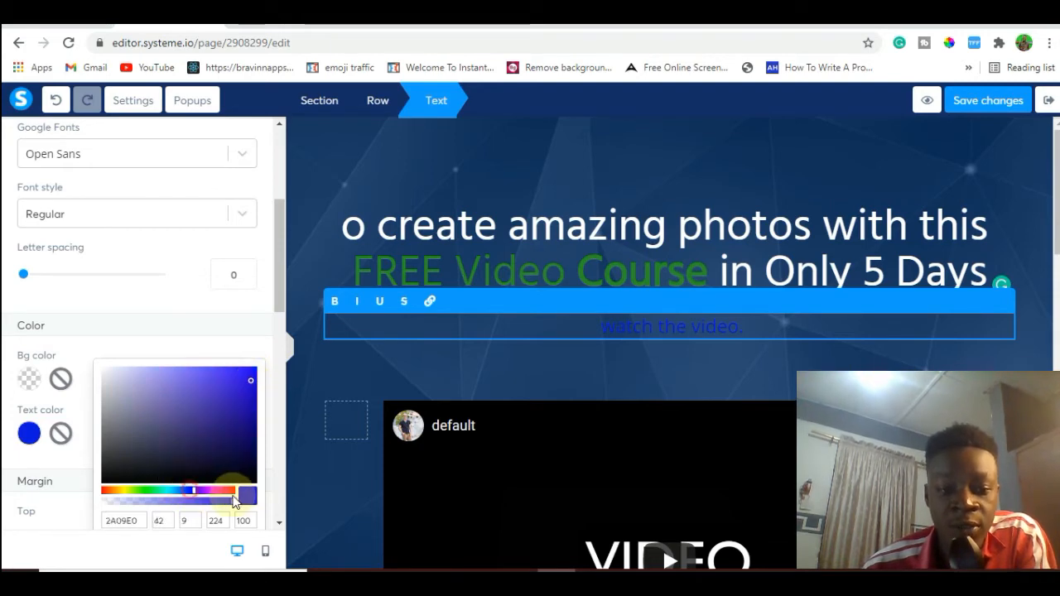
click(233, 491)
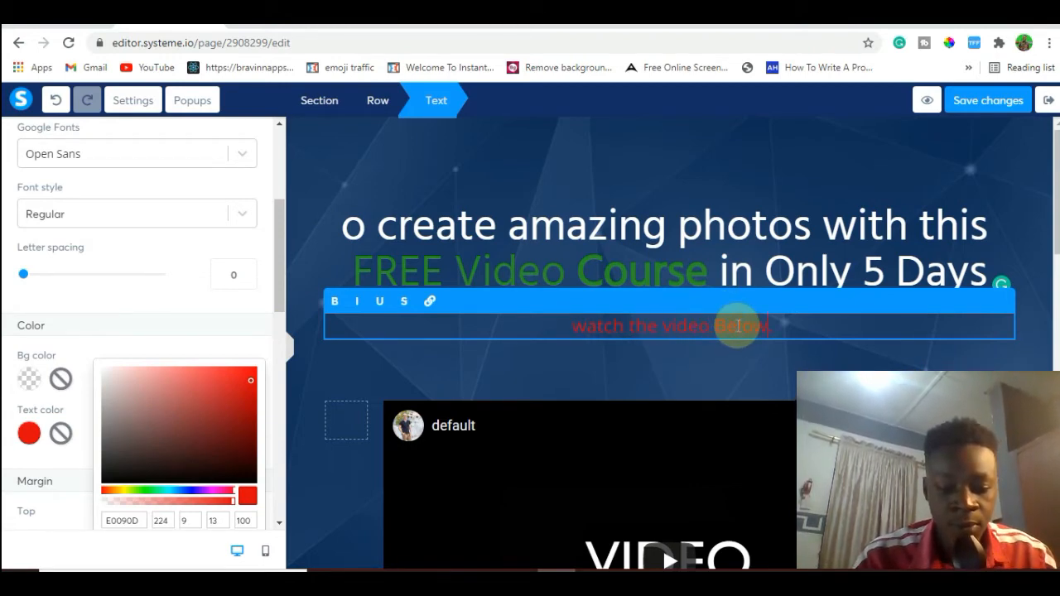
click(929, 234)
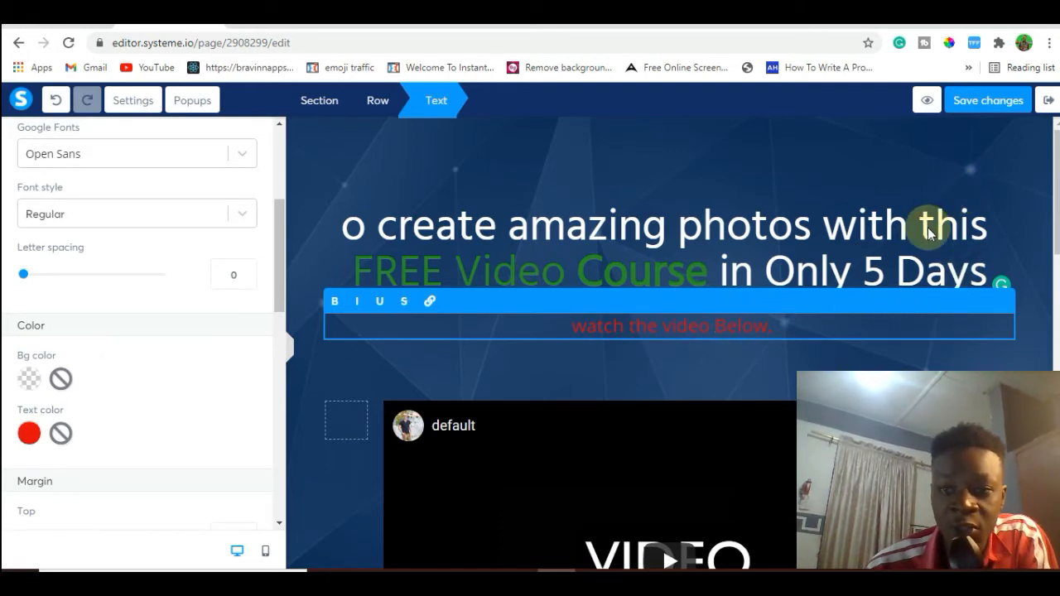
click(857, 144)
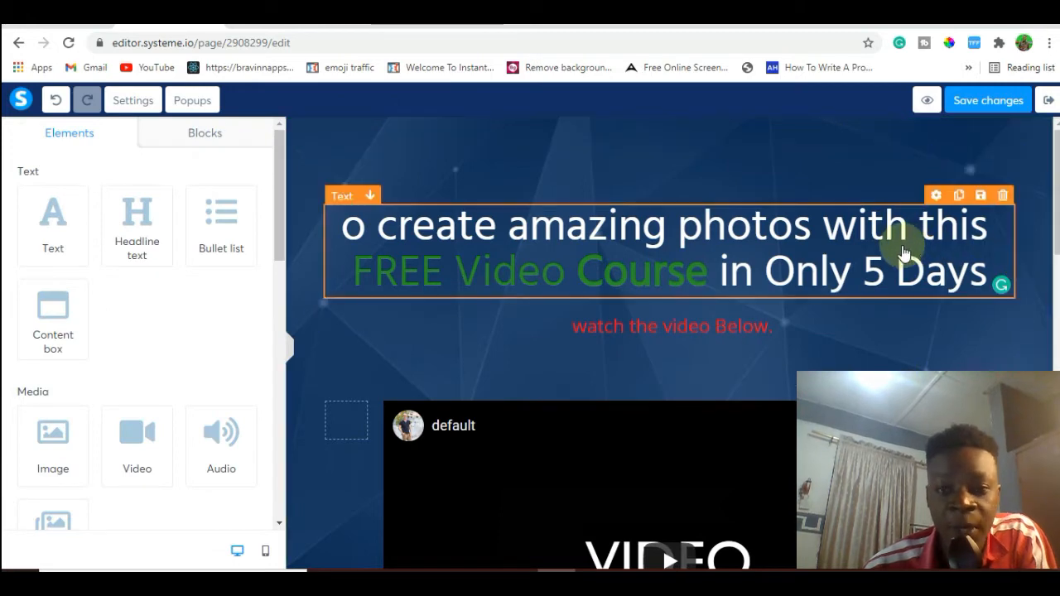
Replace the whole page headline with "High On Demand Live Training", copied from the first line of the Google Docs document.
click(753, 278)
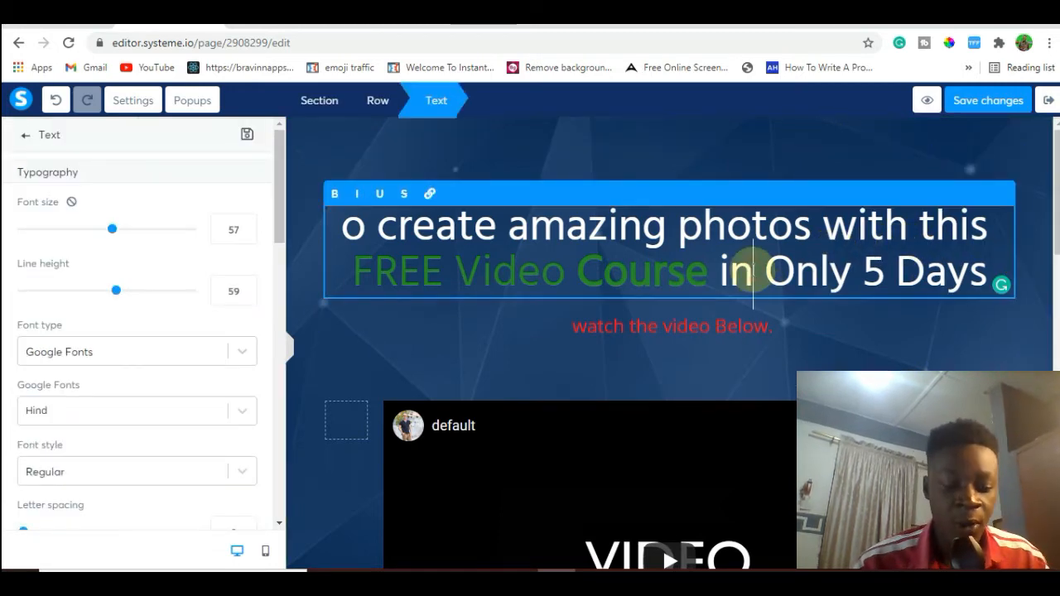
triple_click(753, 278)
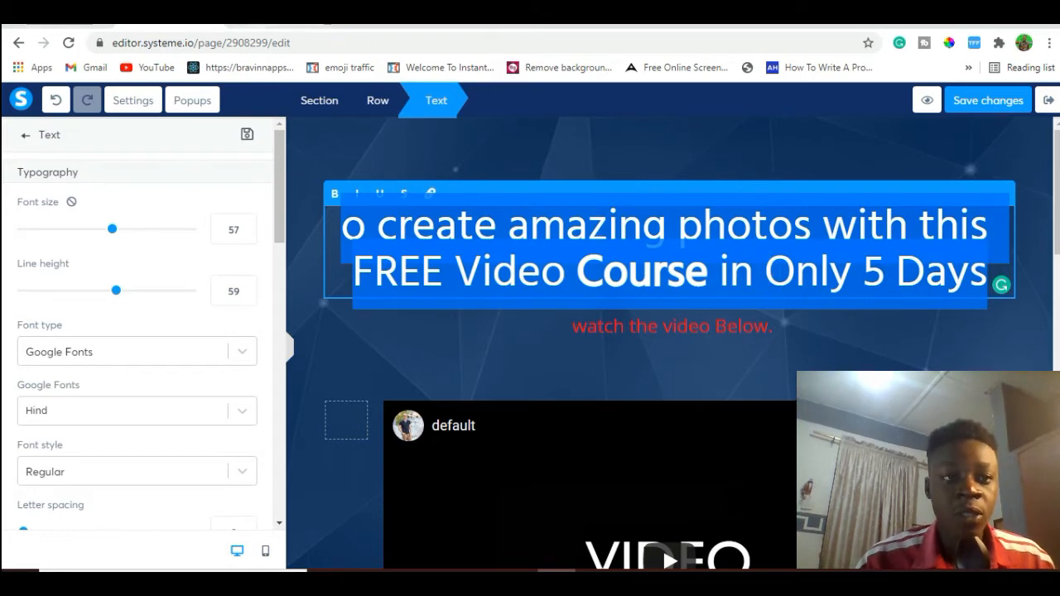
click(170, 15)
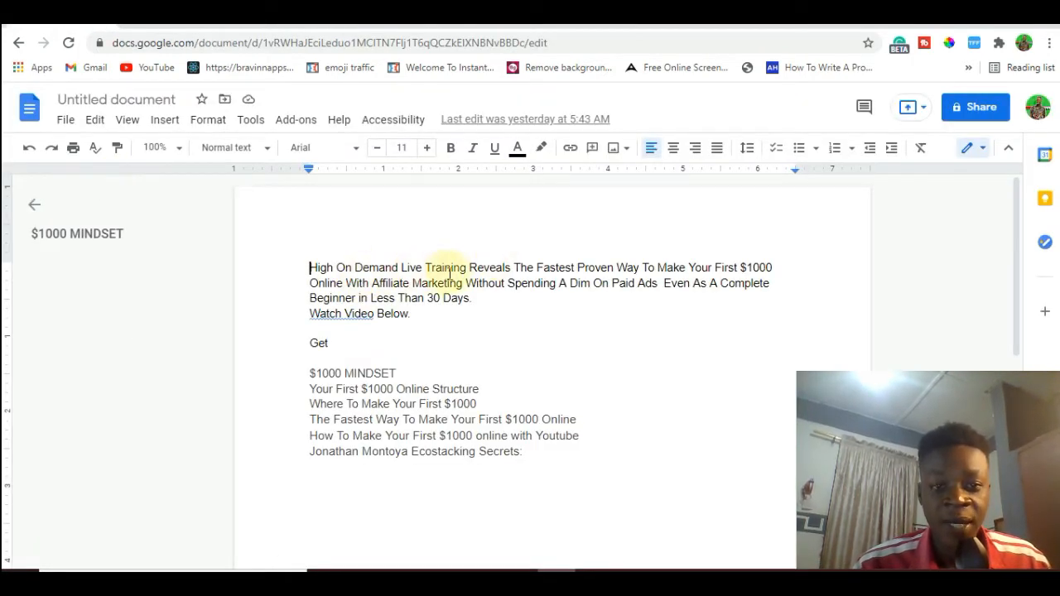
drag(466, 267, 296, 262)
key(ctrl+c)
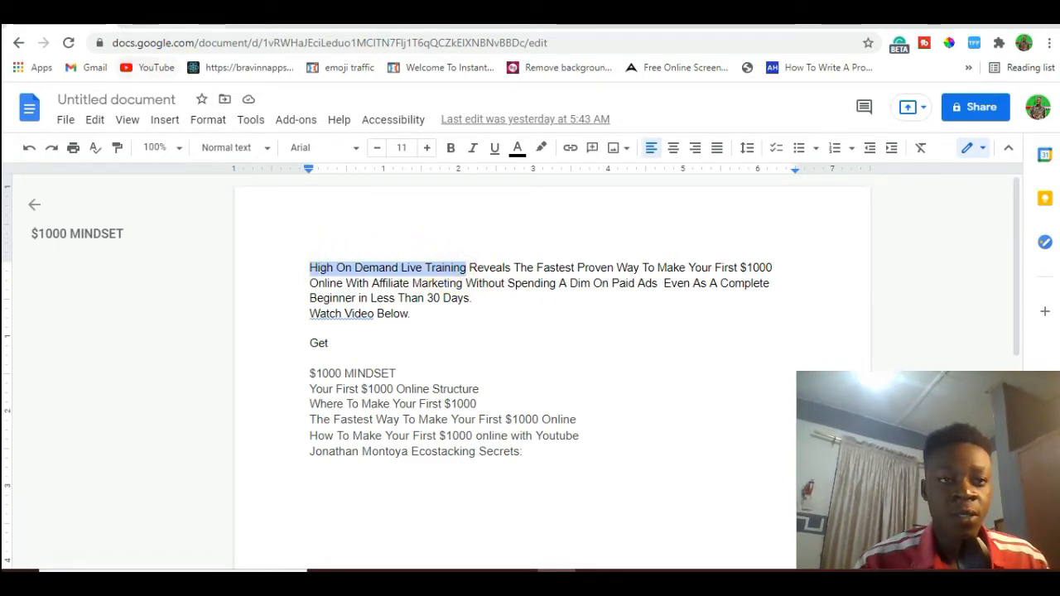
click(178, 25)
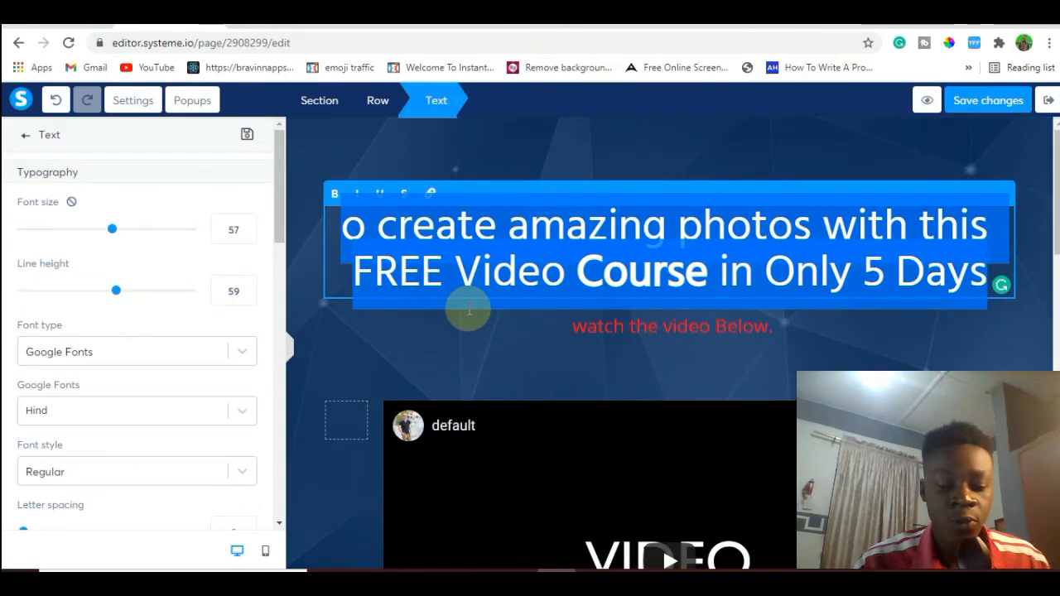
key(ctrl+v)
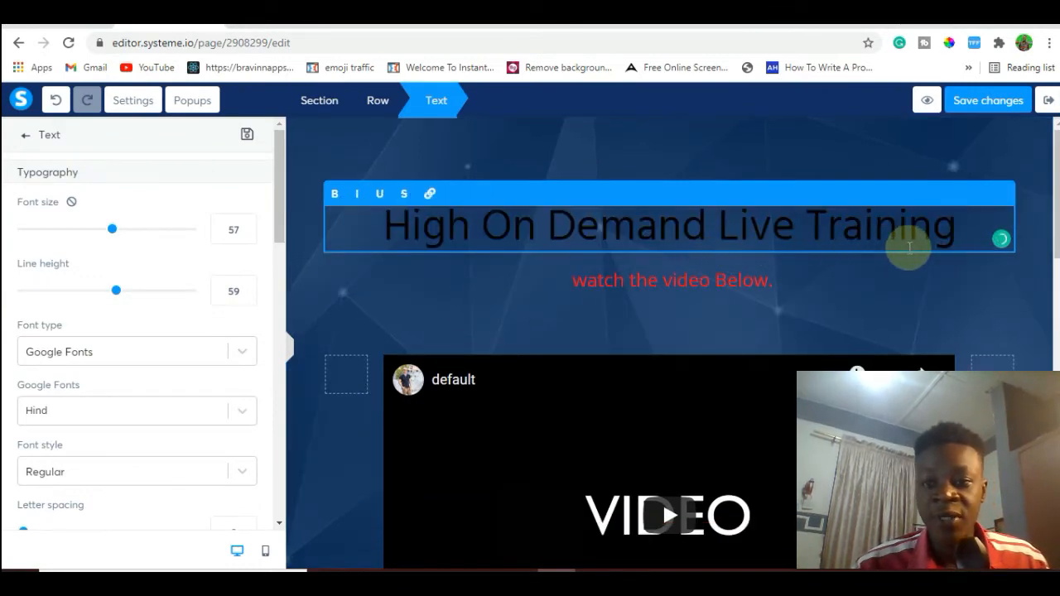
Set the new headline's font size to 39 and its text color to yellow F8E71C.
triple_click(903, 240)
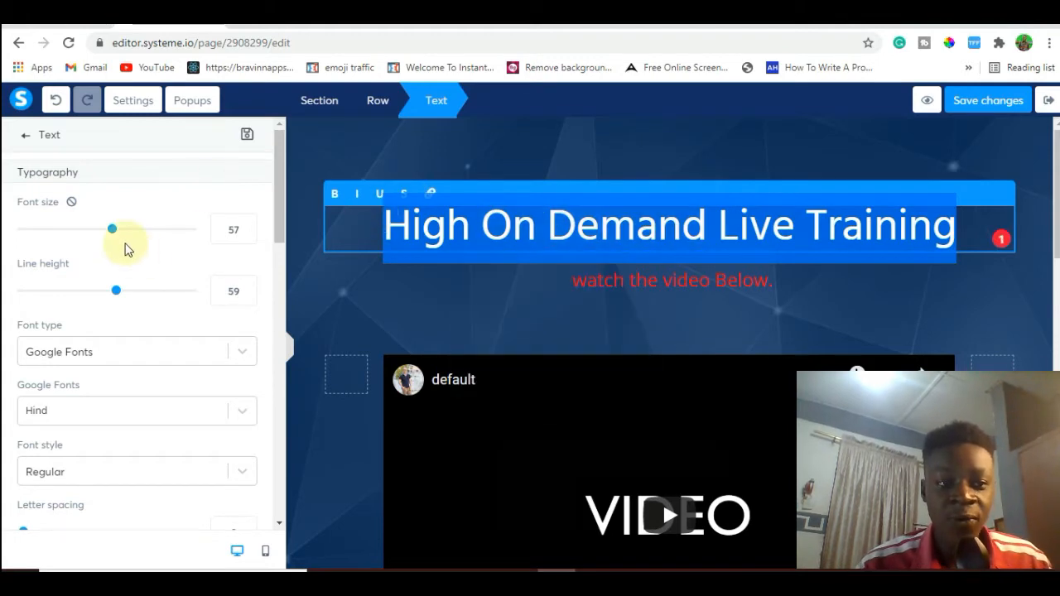
drag(114, 235, 80, 239)
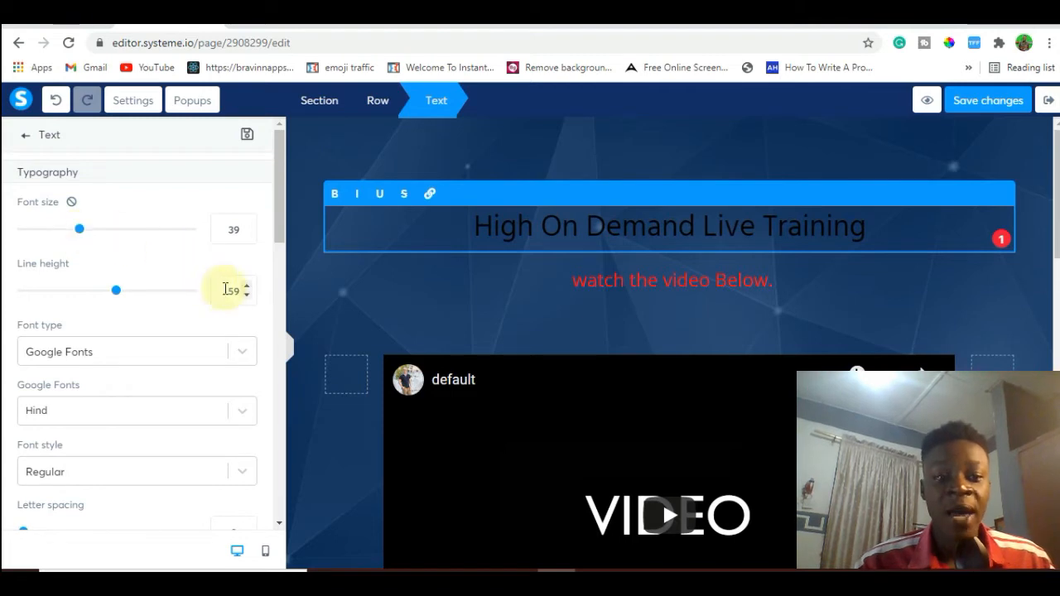
drag(277, 224, 286, 352)
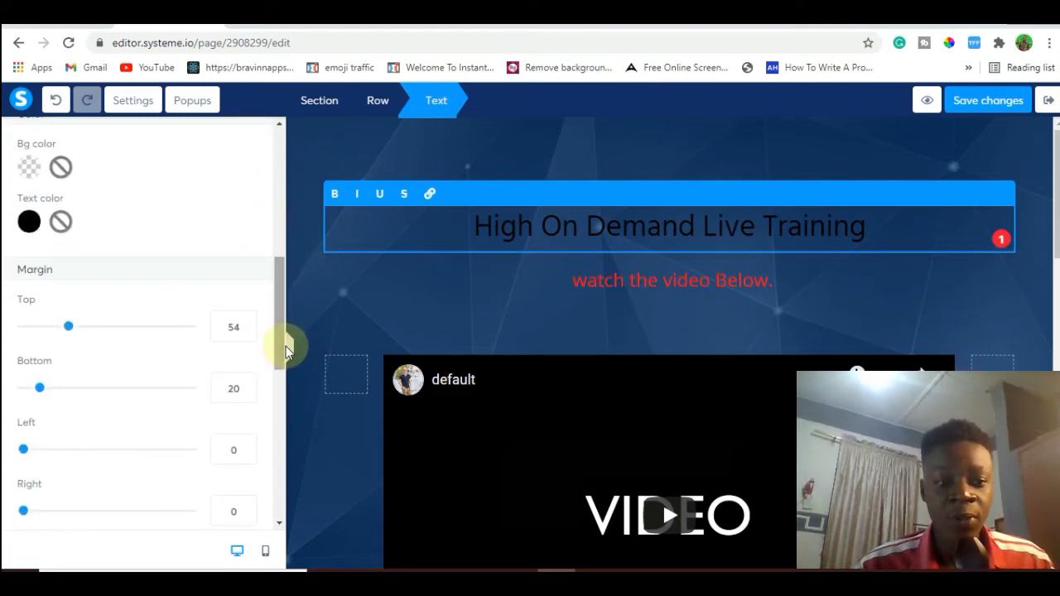
click(29, 222)
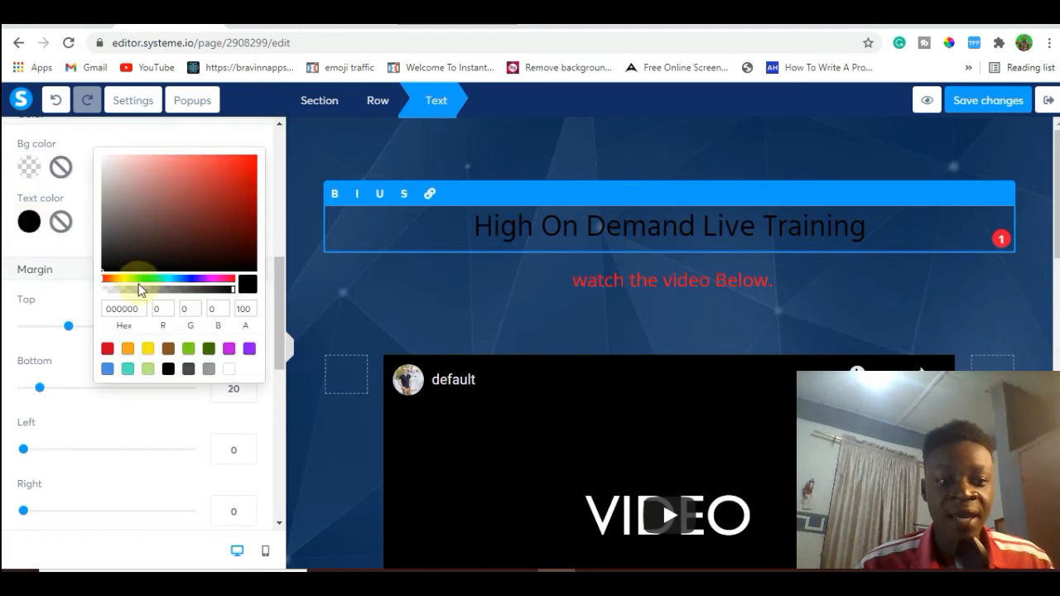
click(150, 349)
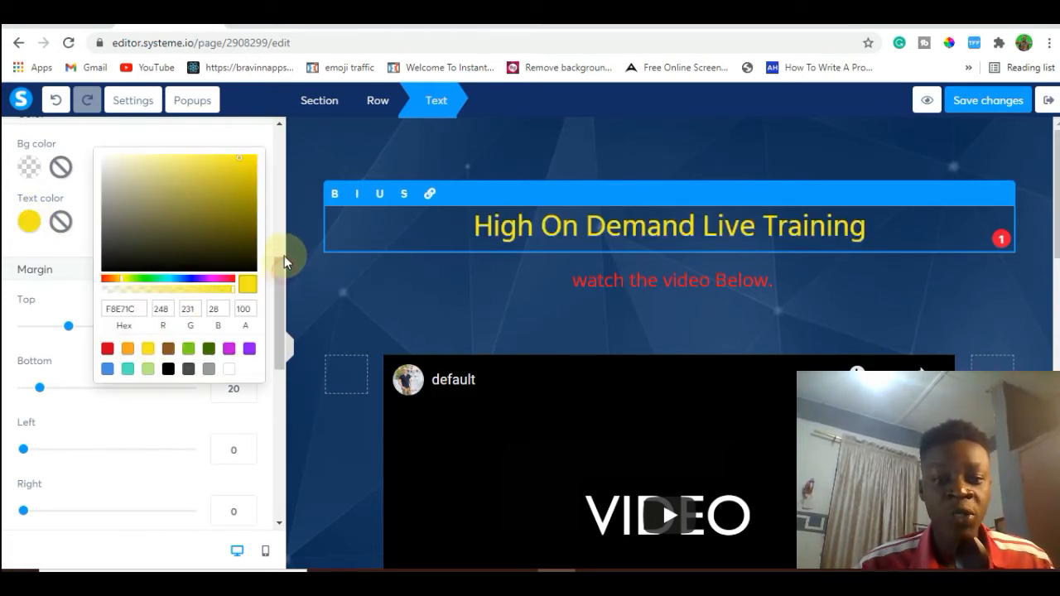
click(350, 290)
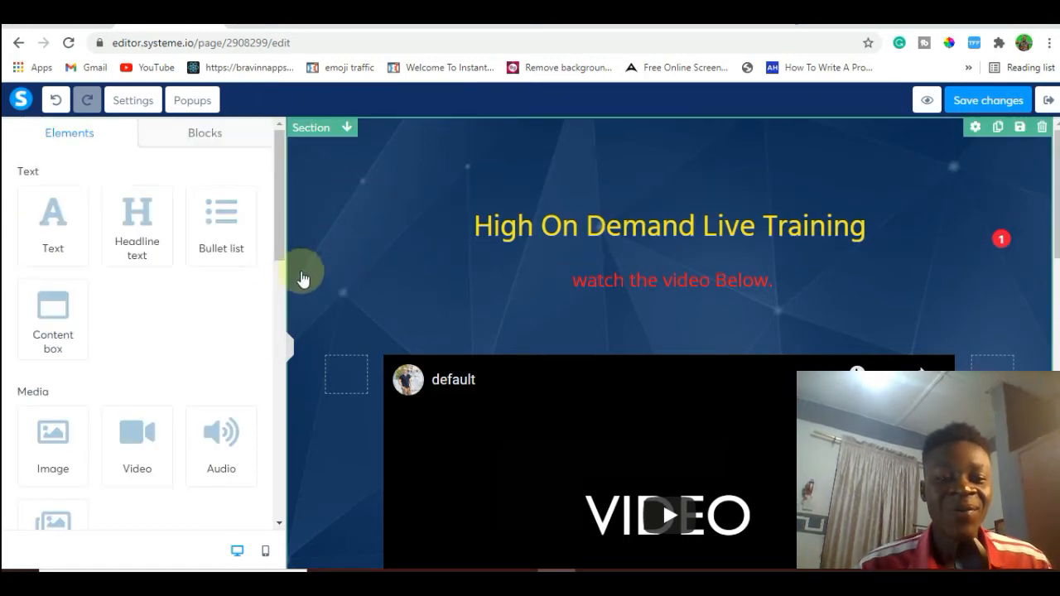
Reduce the headline's font size to 32, check the example $1000 landing page for comparison, and return to the page editor.
click(503, 202)
double_click(507, 224)
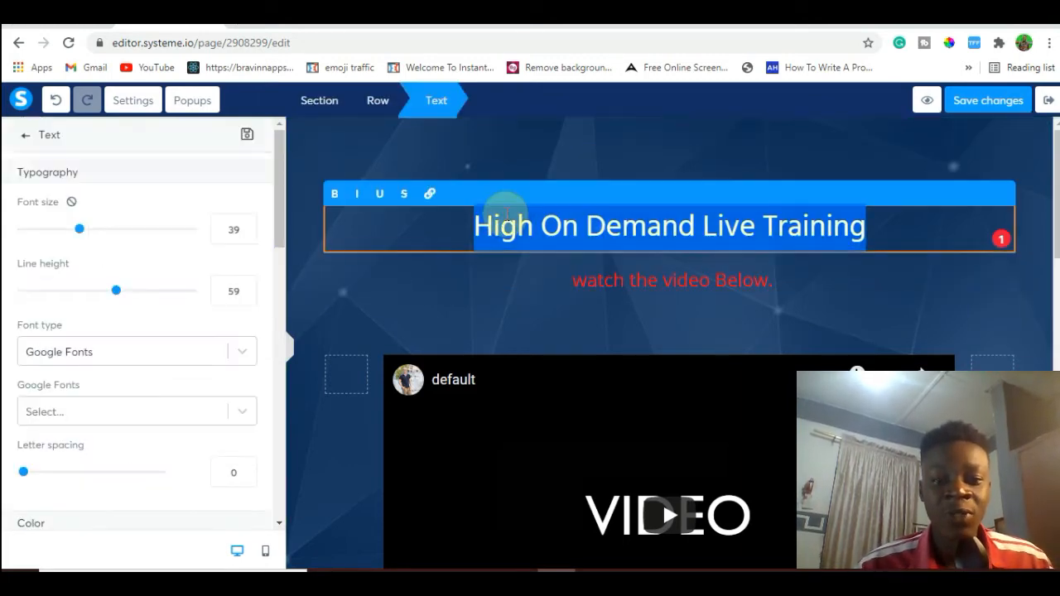
click(450, 333)
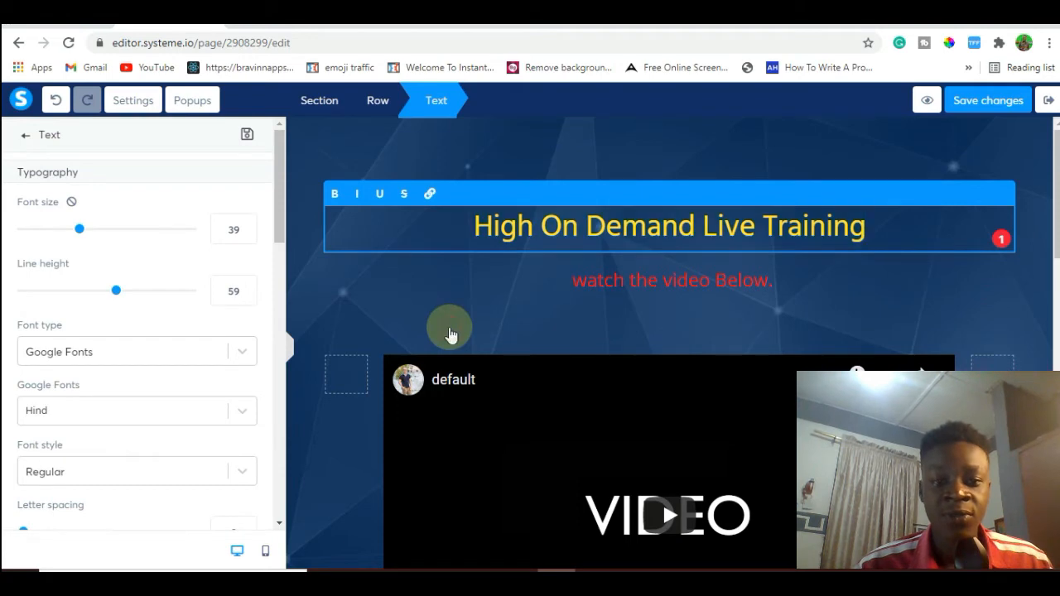
click(515, 233)
double_click(516, 234)
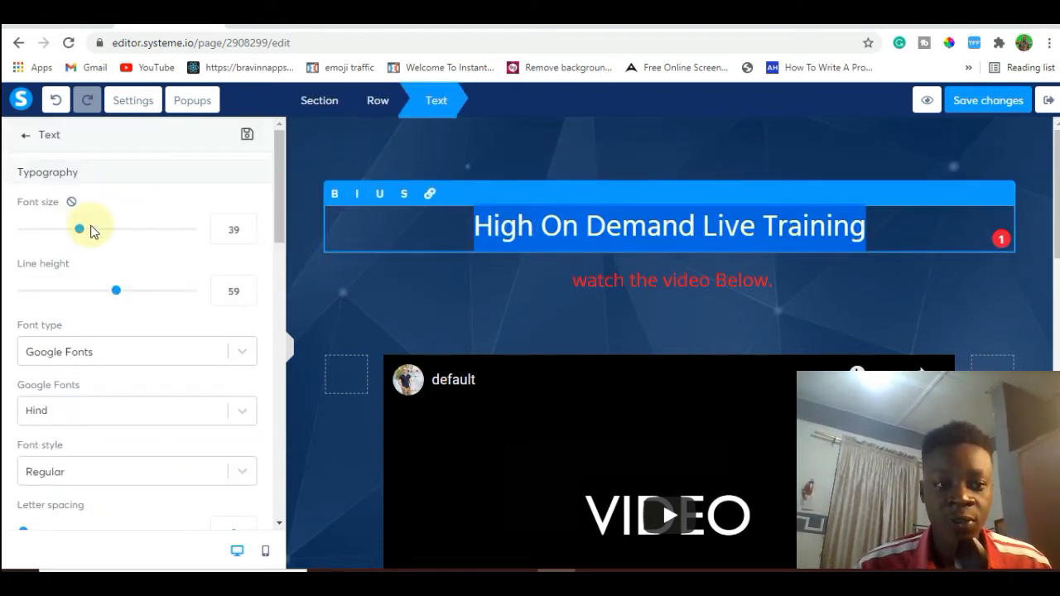
drag(80, 233, 66, 231)
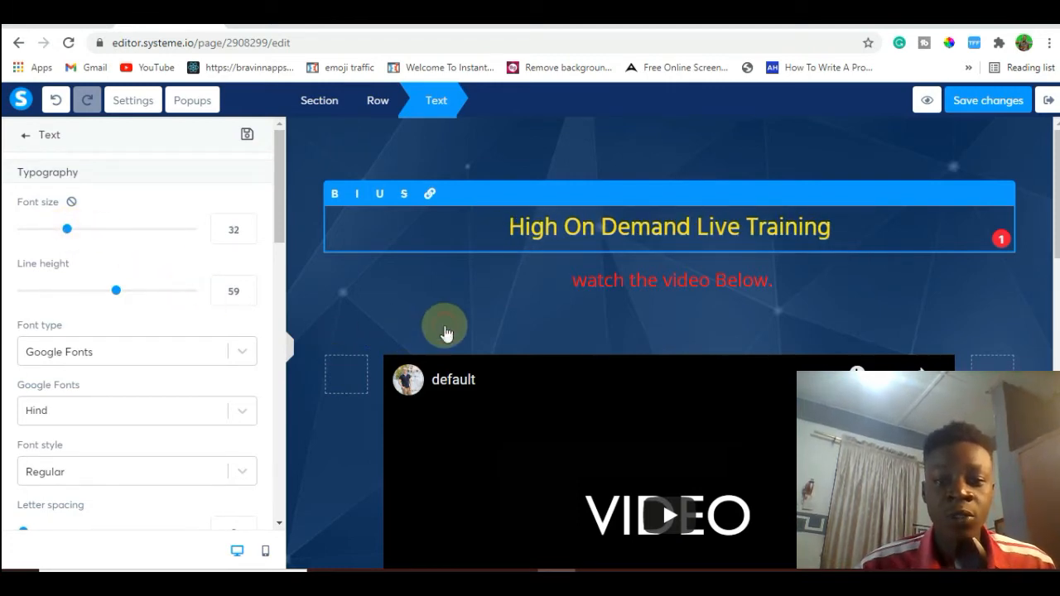
click(444, 331)
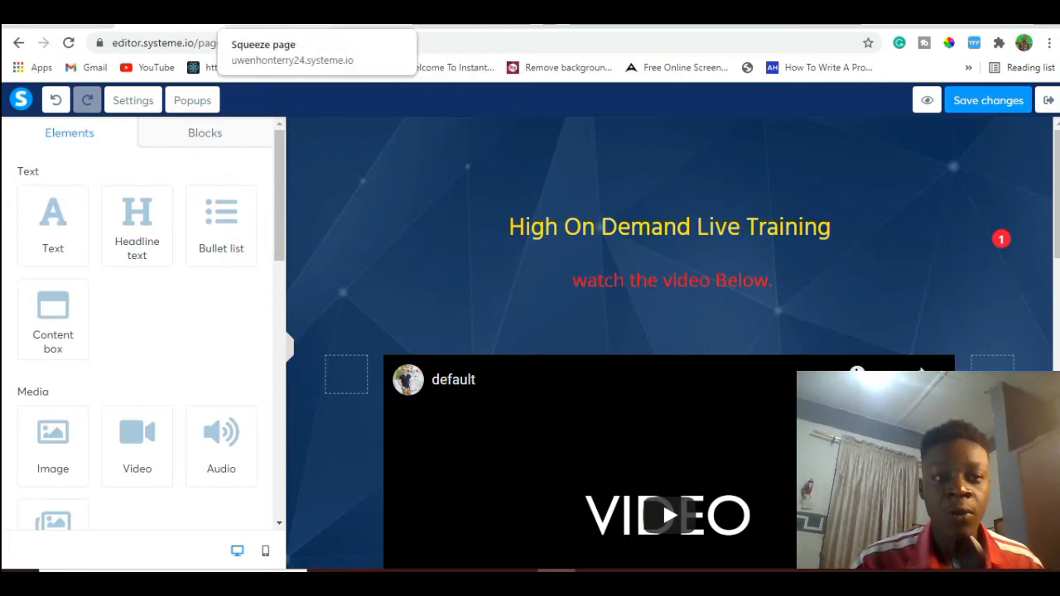
click(277, 17)
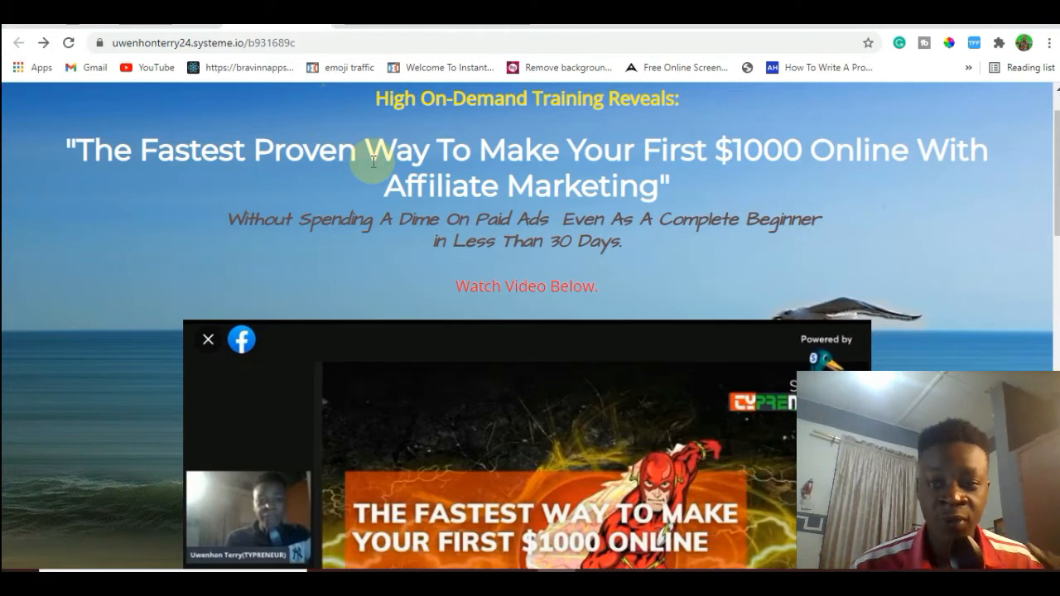
click(158, 28)
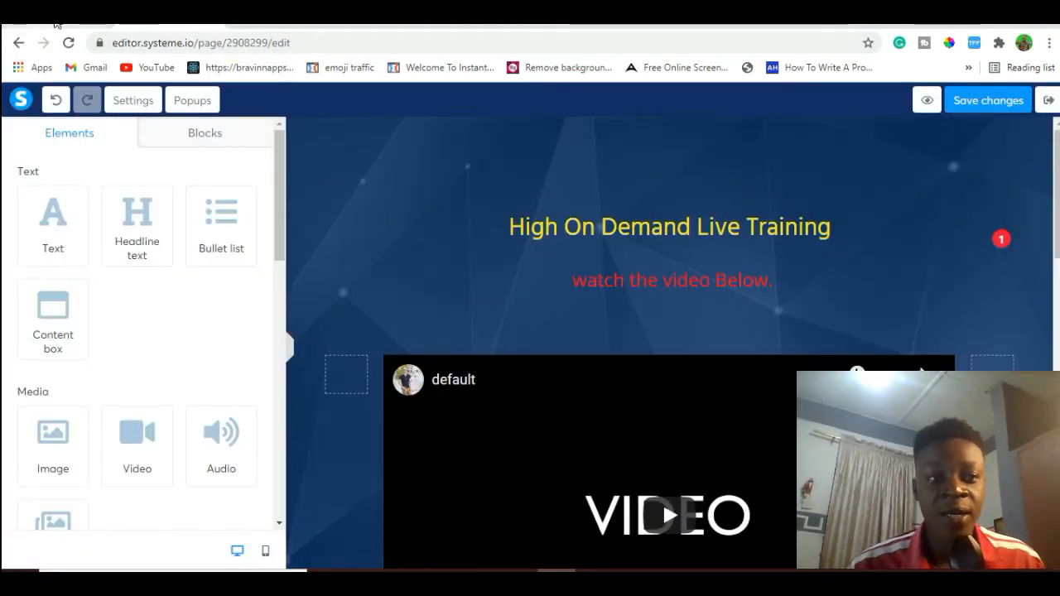
Copy "The Fastest Proven Way To Make Your First $1000 Online With Affiliate Marketing" from the Google Docs document and return to the page editor.
click(55, 23)
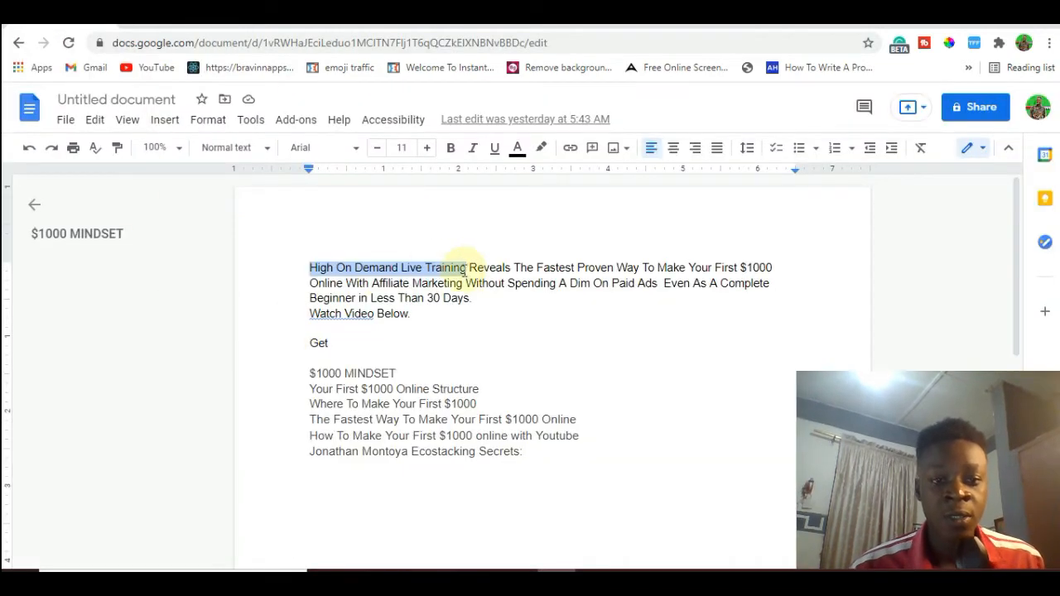
drag(514, 267, 471, 276)
key(ctrl+c)
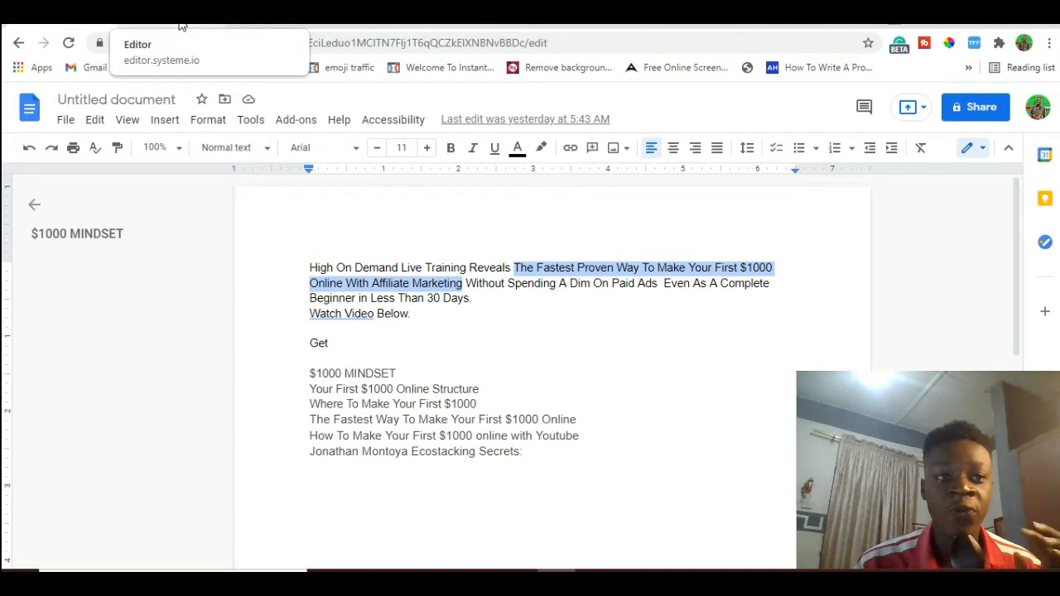
click(181, 26)
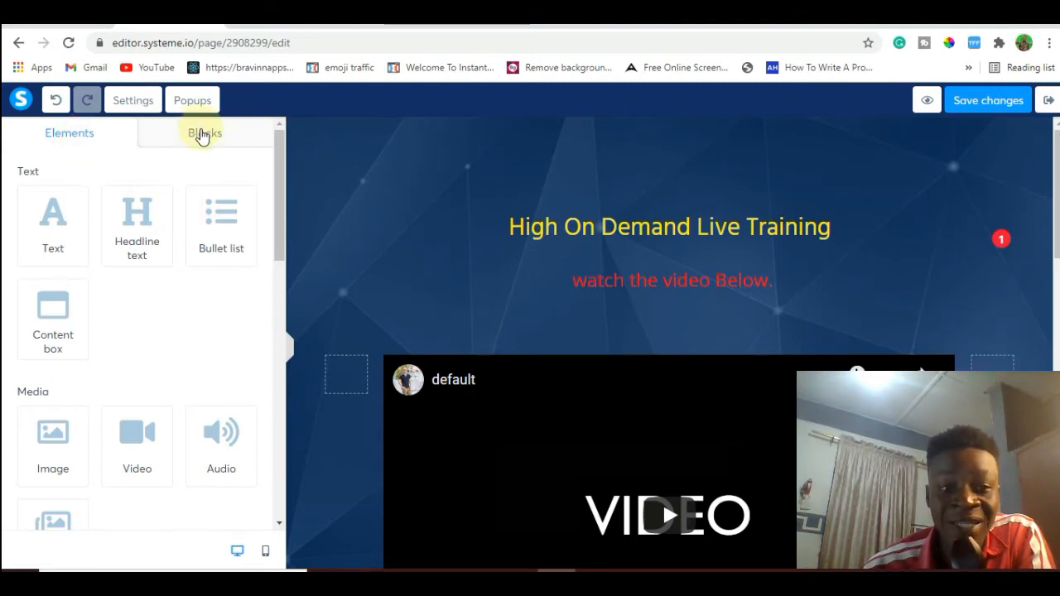
click(203, 134)
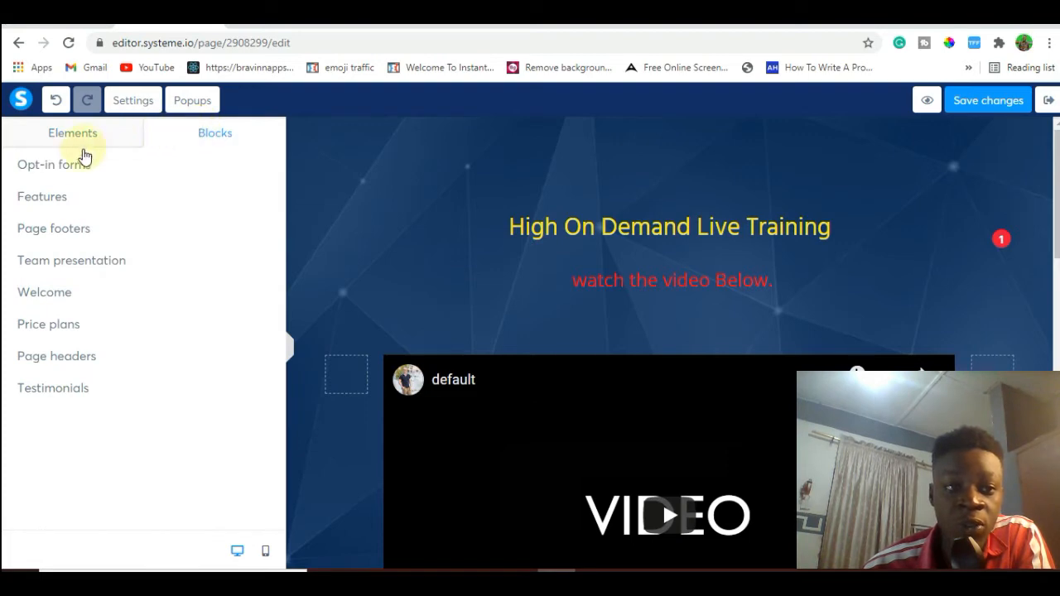
click(79, 165)
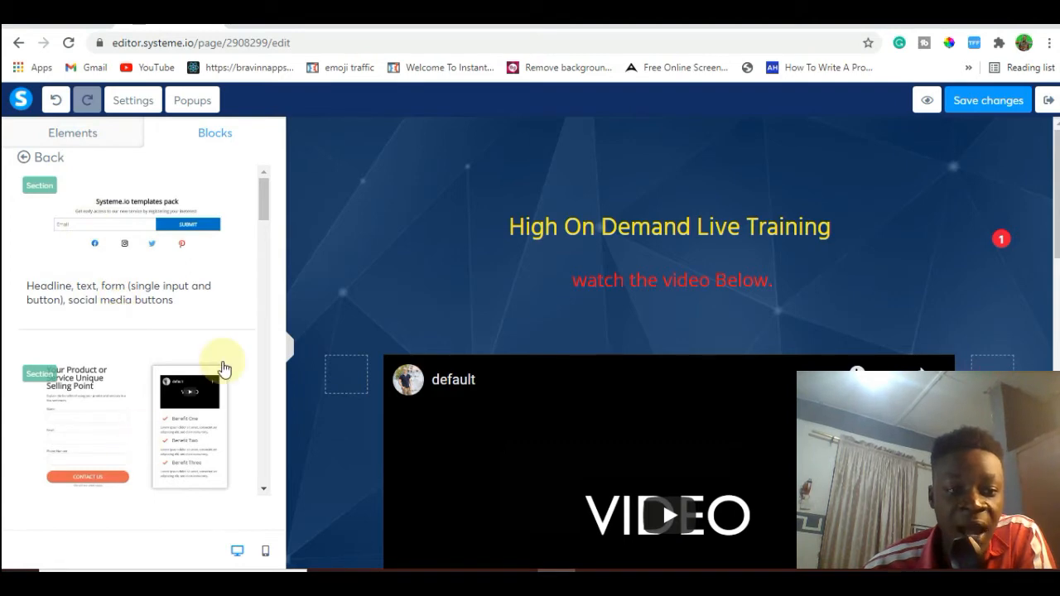
drag(264, 209, 141, 147)
click(82, 136)
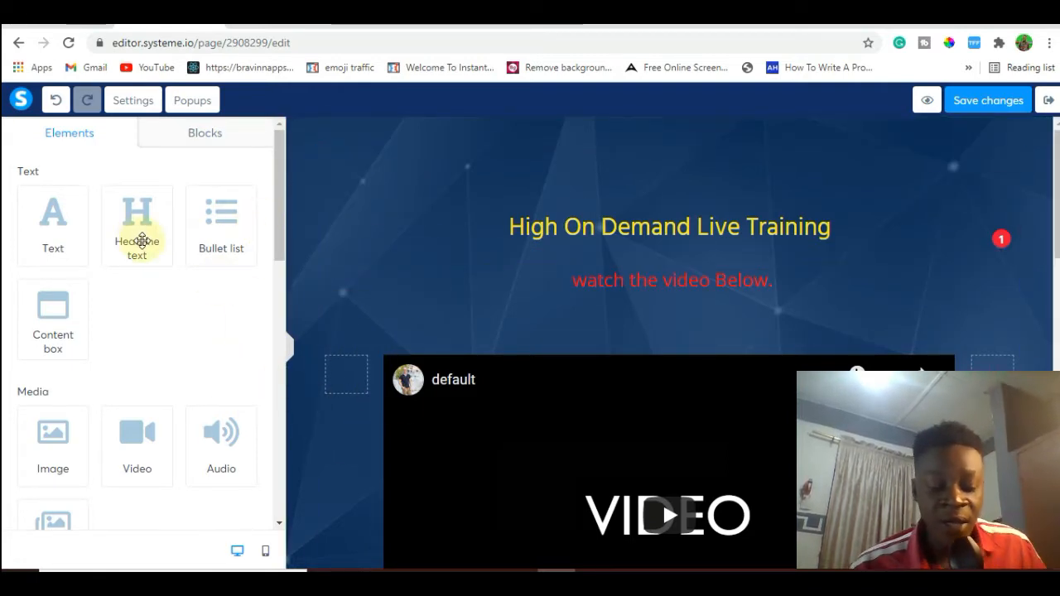
Add a headline text element between the yellow headline and red subtitle, replacing its placeholder with the copied "The Fastest Proven Way" sentence.
drag(143, 241, 533, 245)
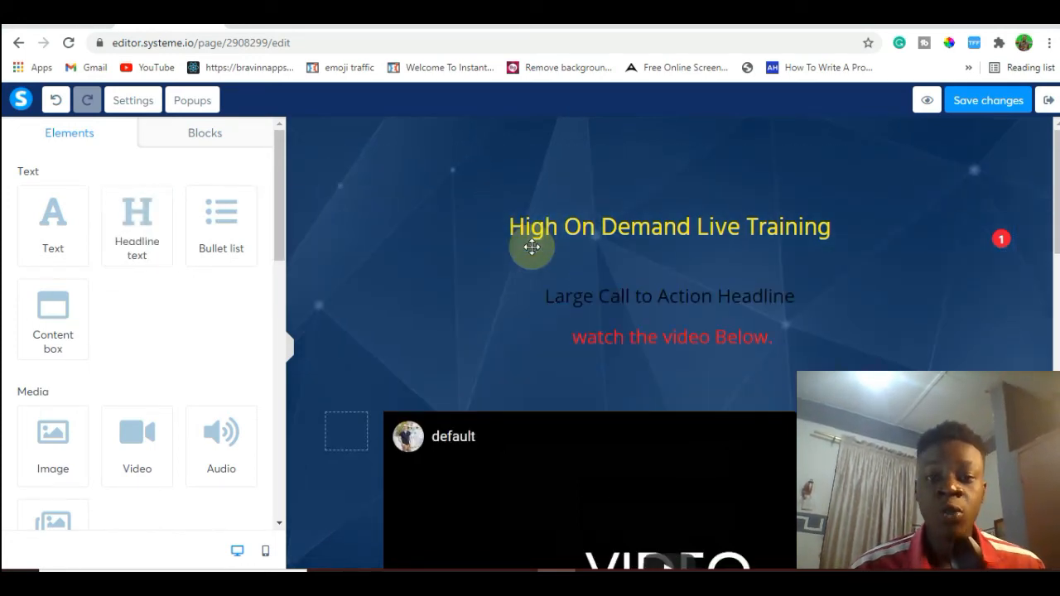
double_click(620, 295)
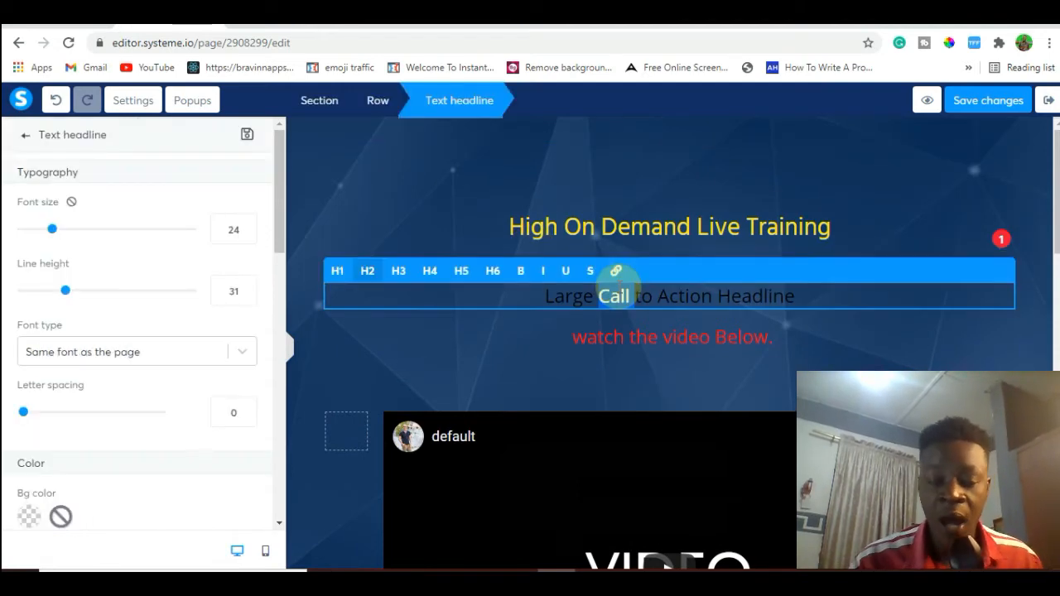
triple_click(615, 295)
key(ctrl+v)
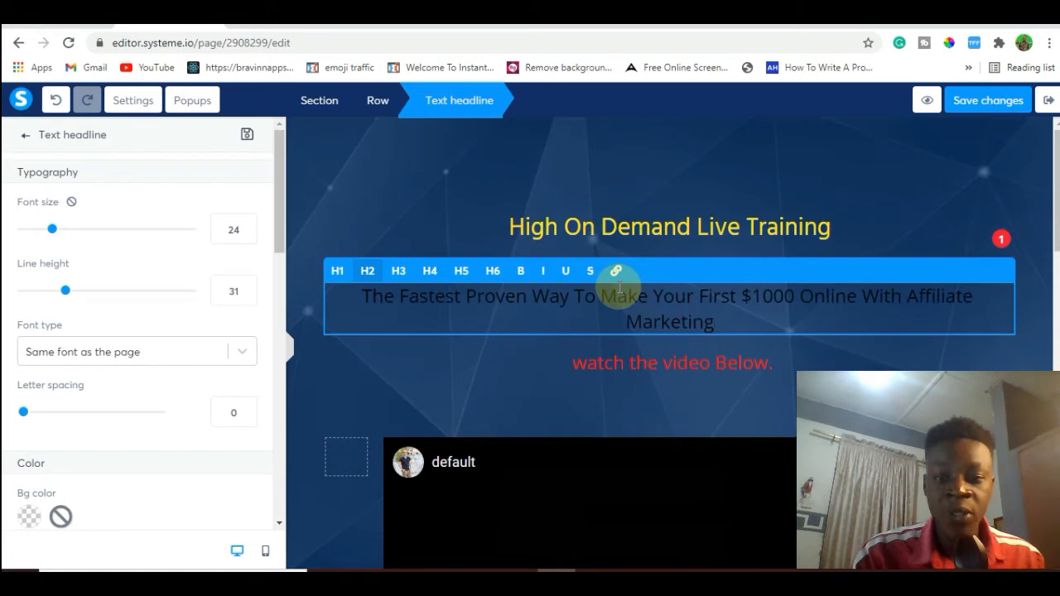
Make the new "The Fastest Proven Way" headline bold, with font size 42 and white text color FFFFFF.
triple_click(725, 314)
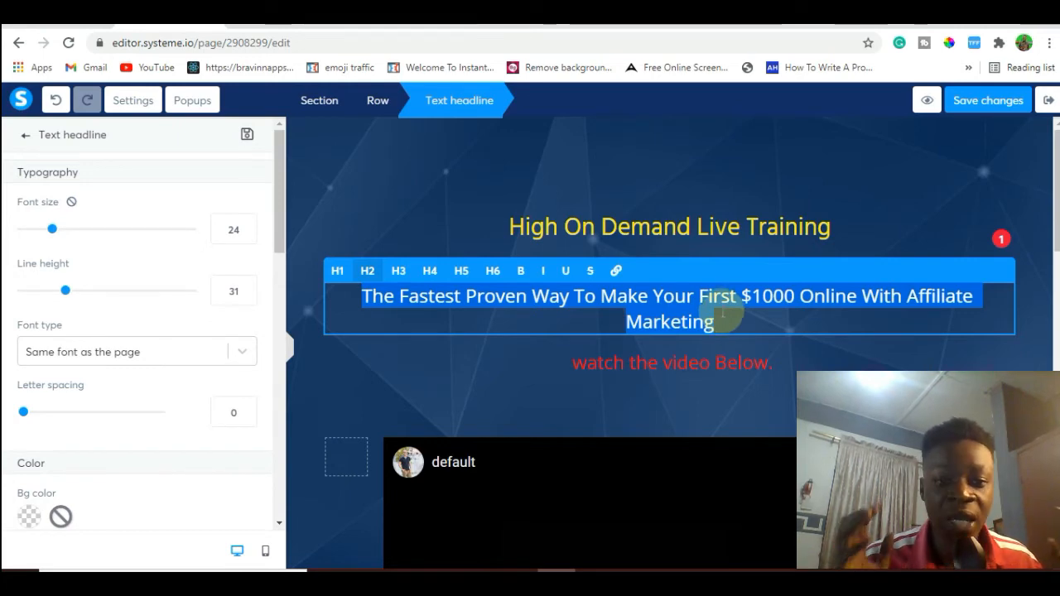
click(521, 272)
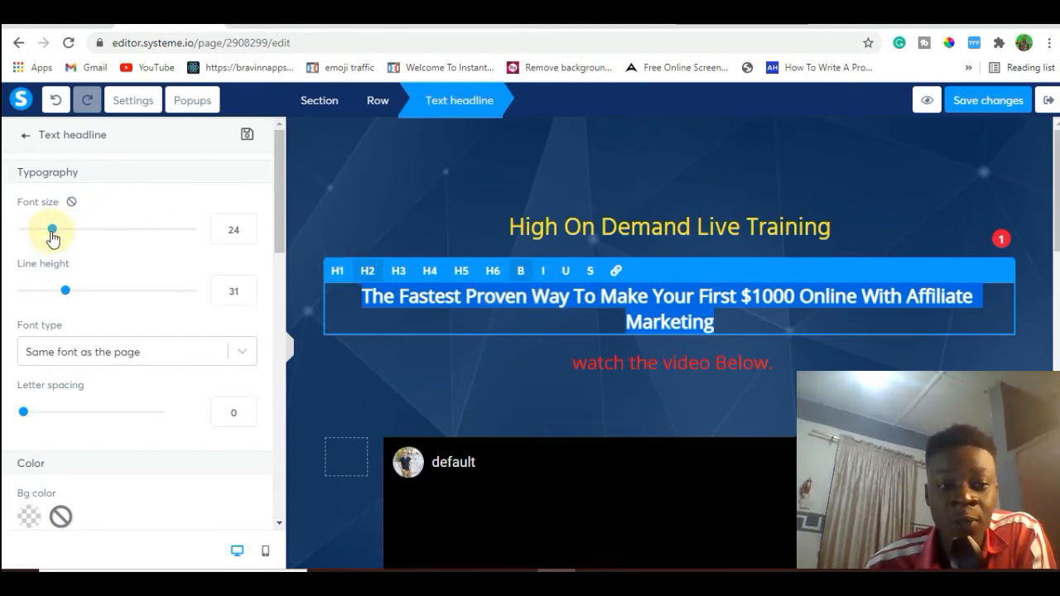
drag(54, 235, 88, 237)
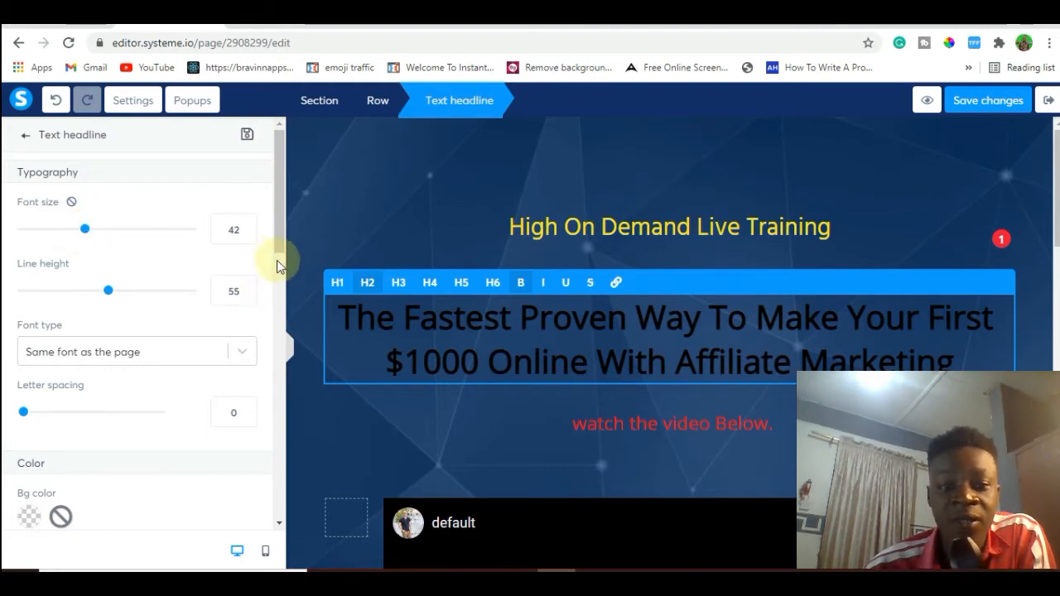
drag(278, 241, 285, 315)
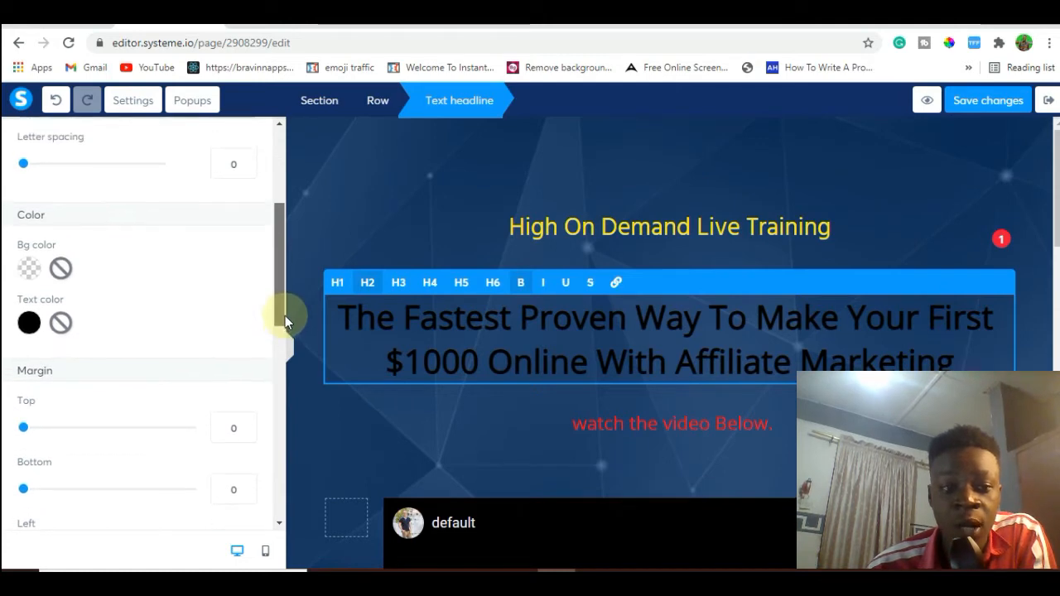
click(30, 325)
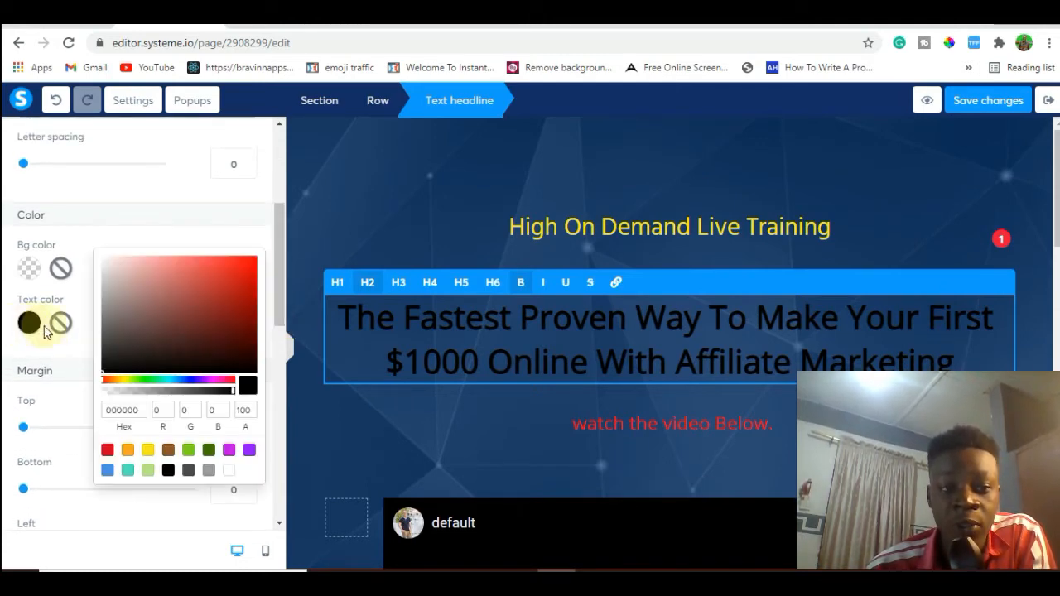
click(231, 471)
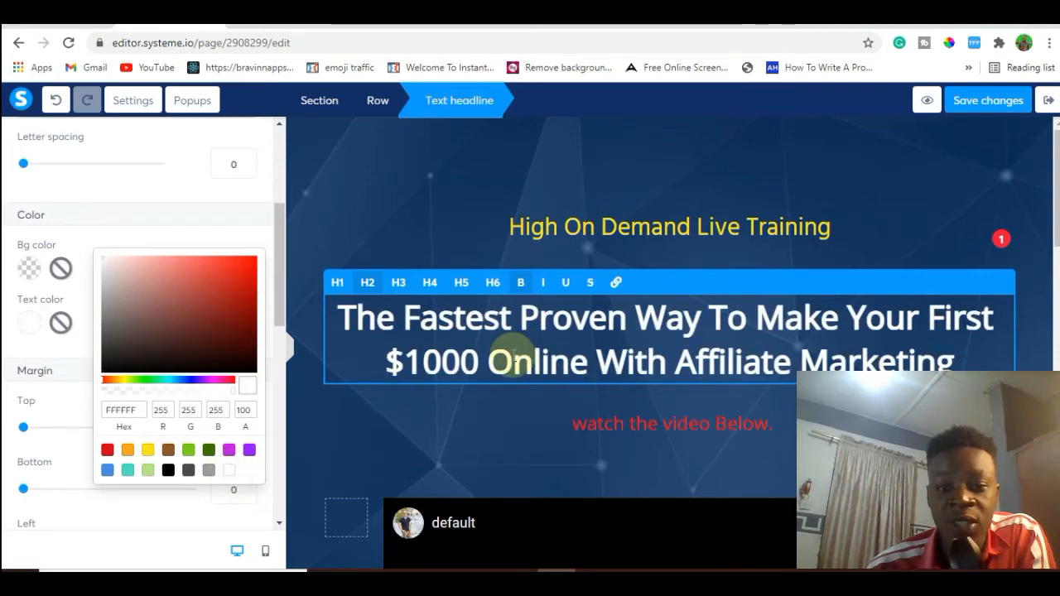
click(436, 205)
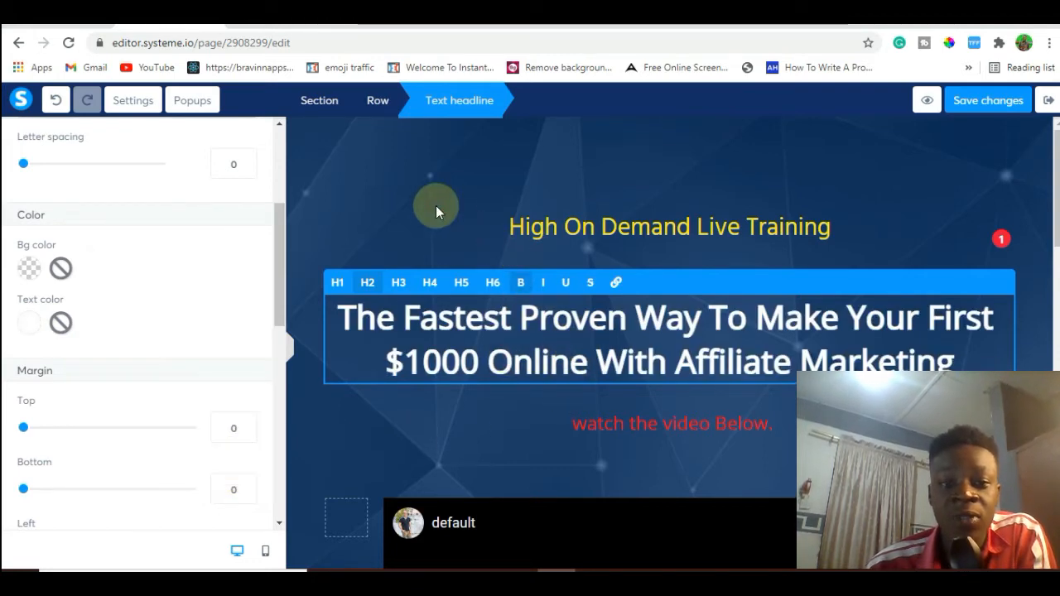
click(436, 205)
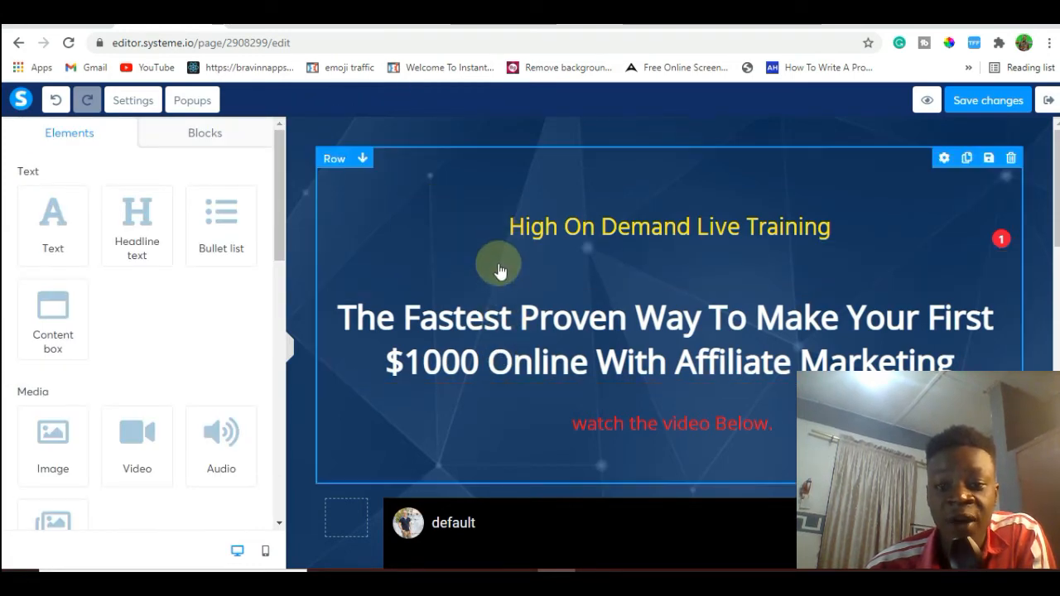
Extend the yellow headline with "Reveal:" and accept the hyphen suggestion so it reads "High On-Demand Live Training Reveal:".
triple_click(765, 225)
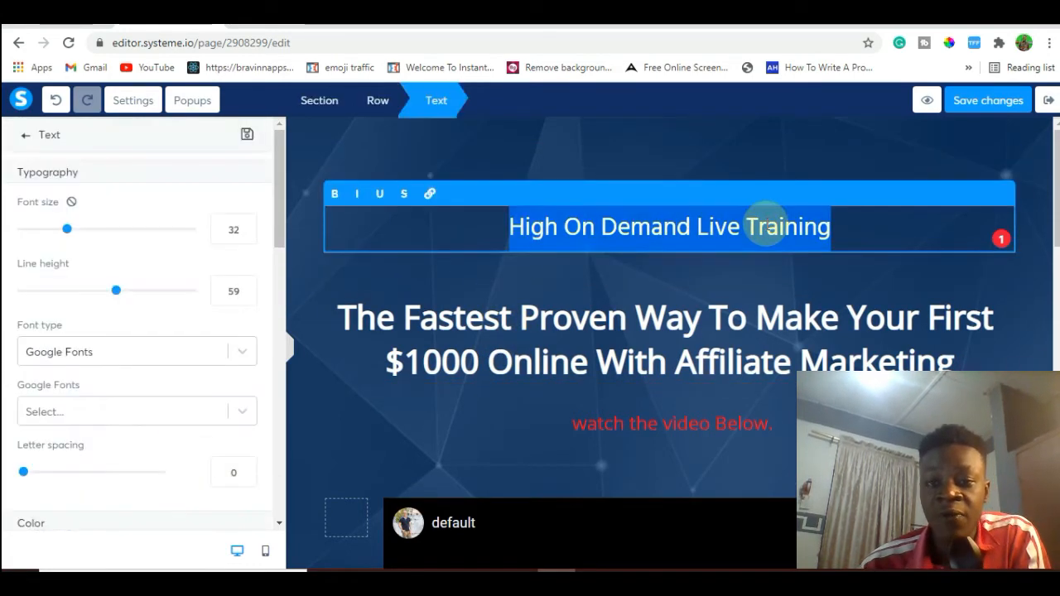
click(832, 227)
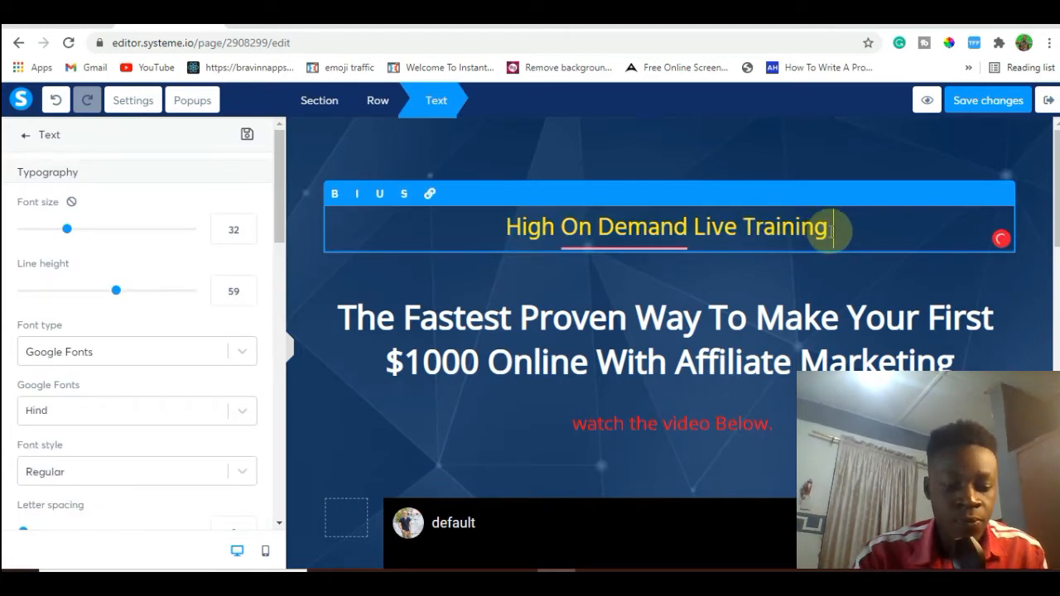
text(ReVEA)
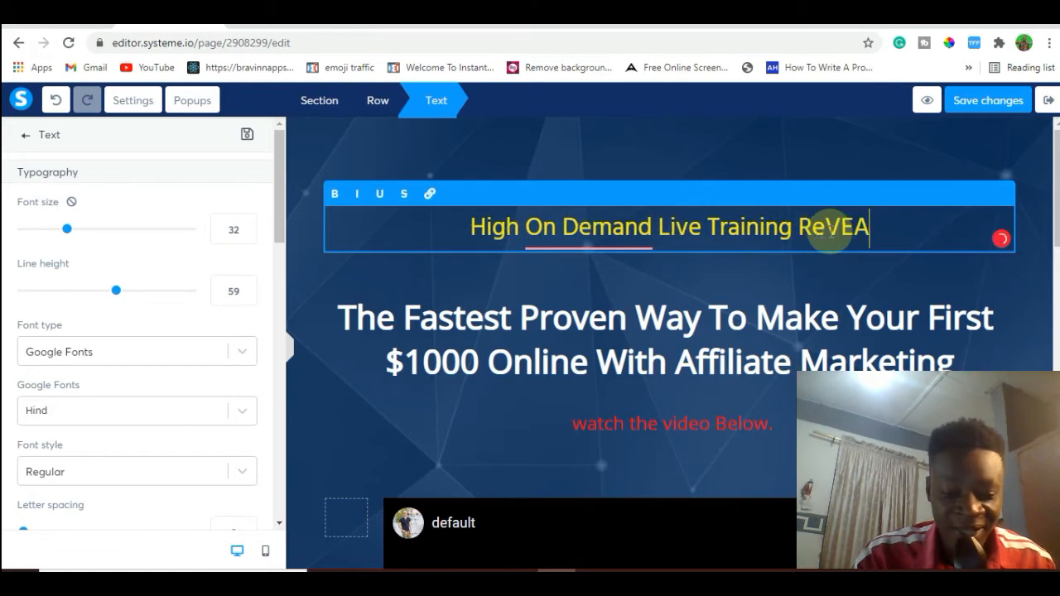
key(BackSpace)
key(BackSpace)
key(BackSpace)
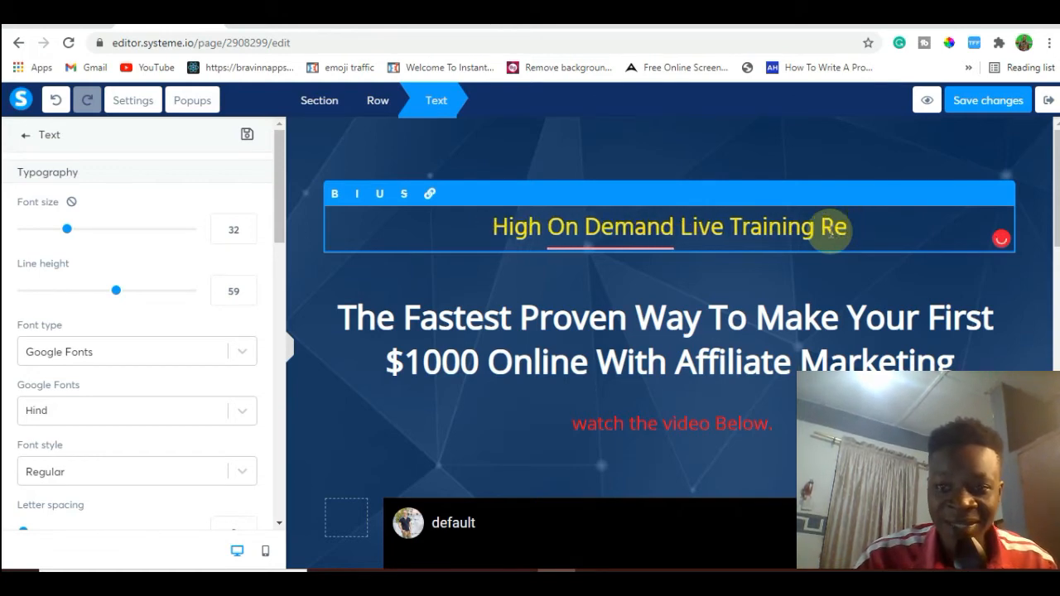
text(veal)
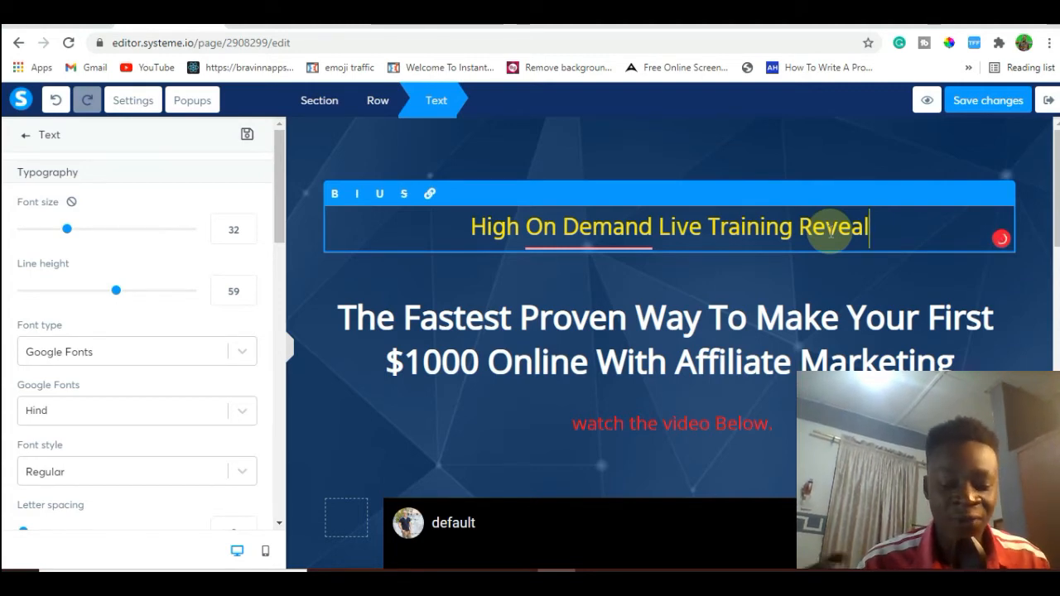
text(:)
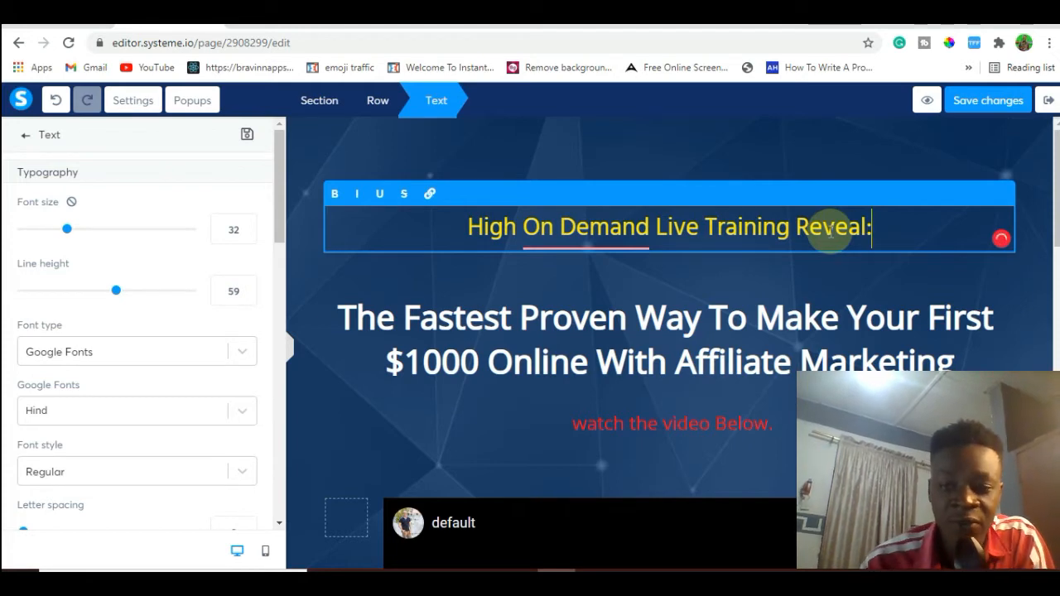
mouse_move(580, 231)
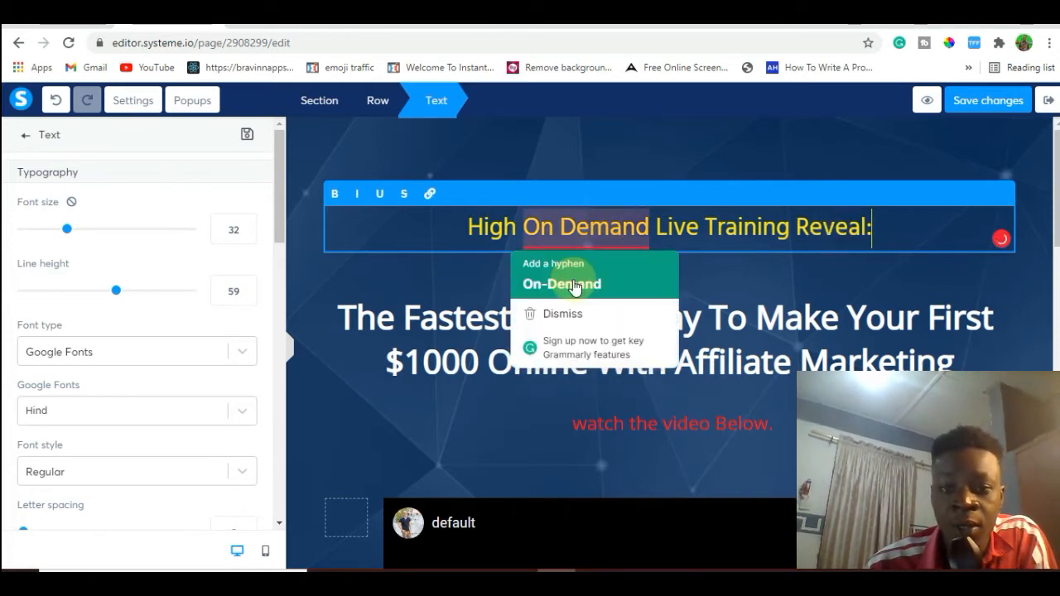
click(571, 284)
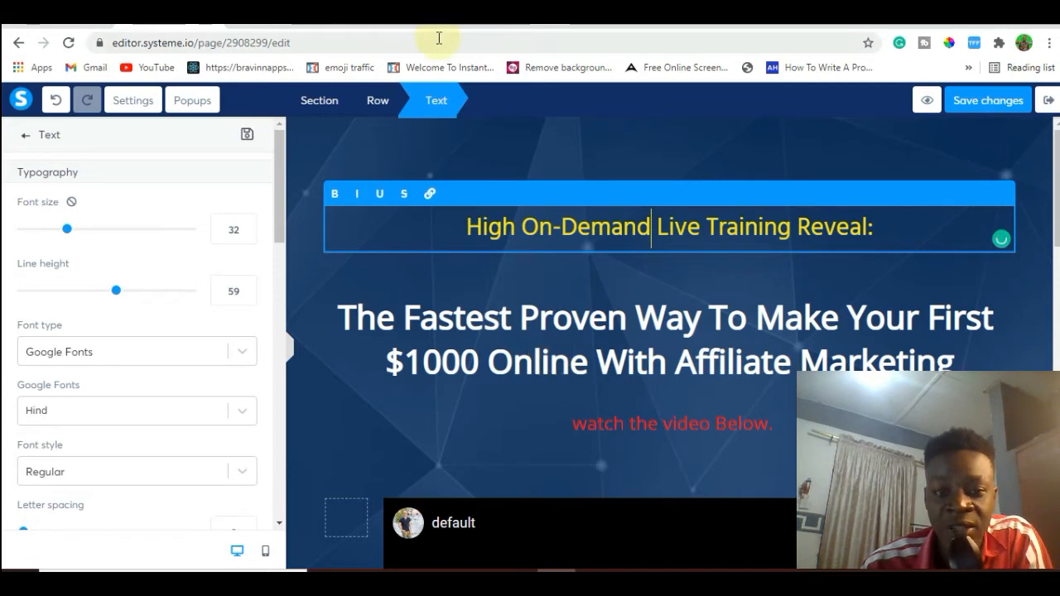
Compare the headline layout with the example $1000 landing page and return to the page editor.
click(372, 22)
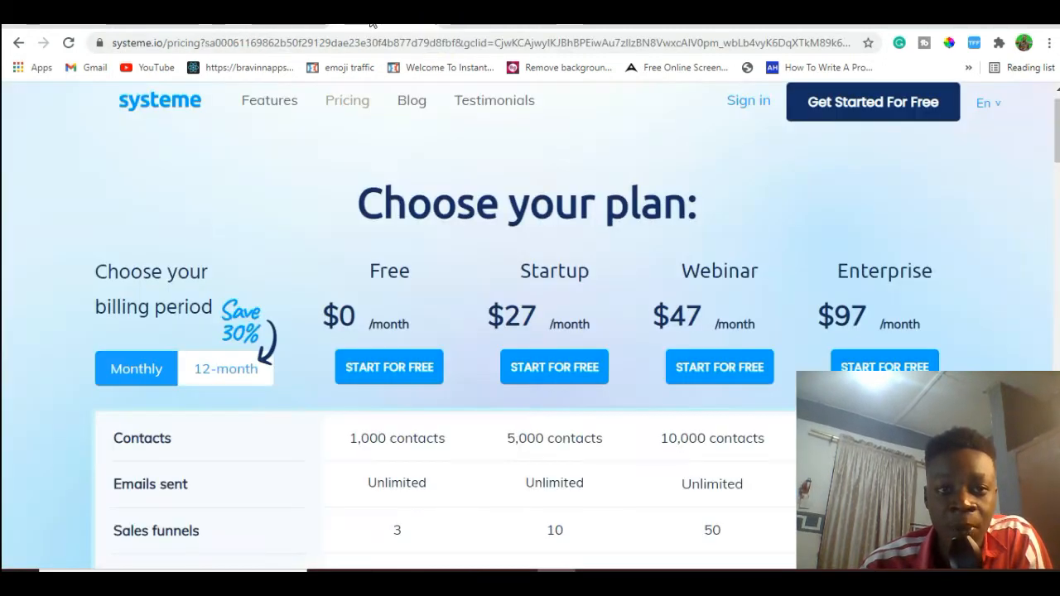
click(294, 22)
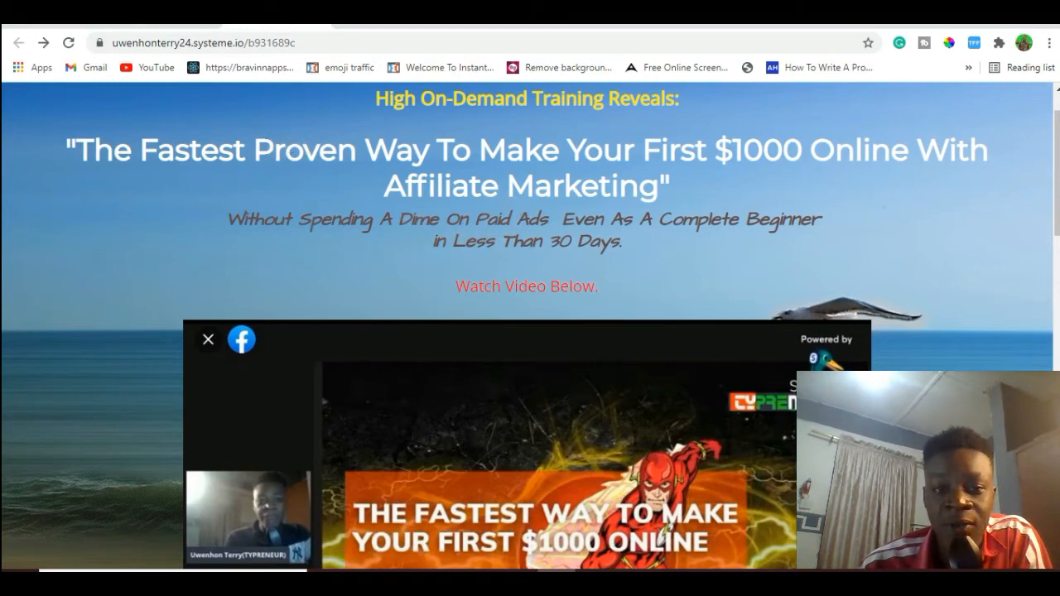
click(160, 23)
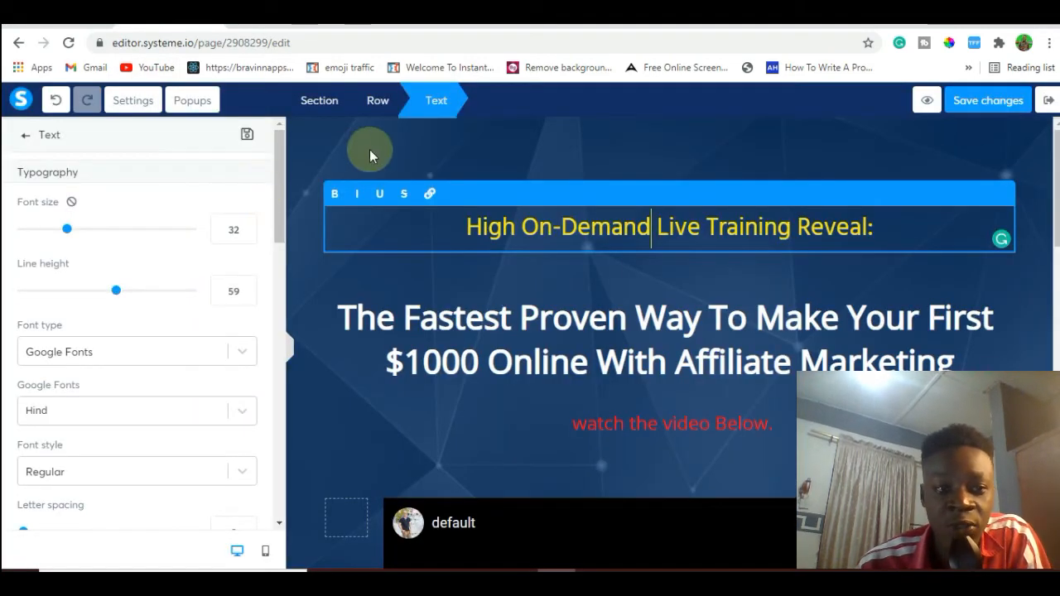
click(334, 155)
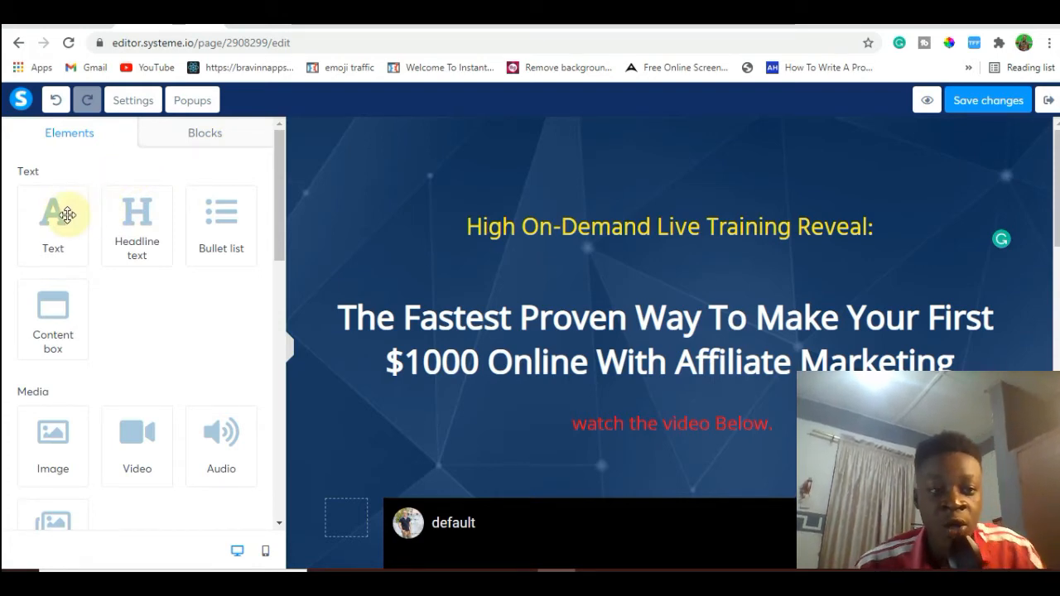
drag(67, 214, 532, 381)
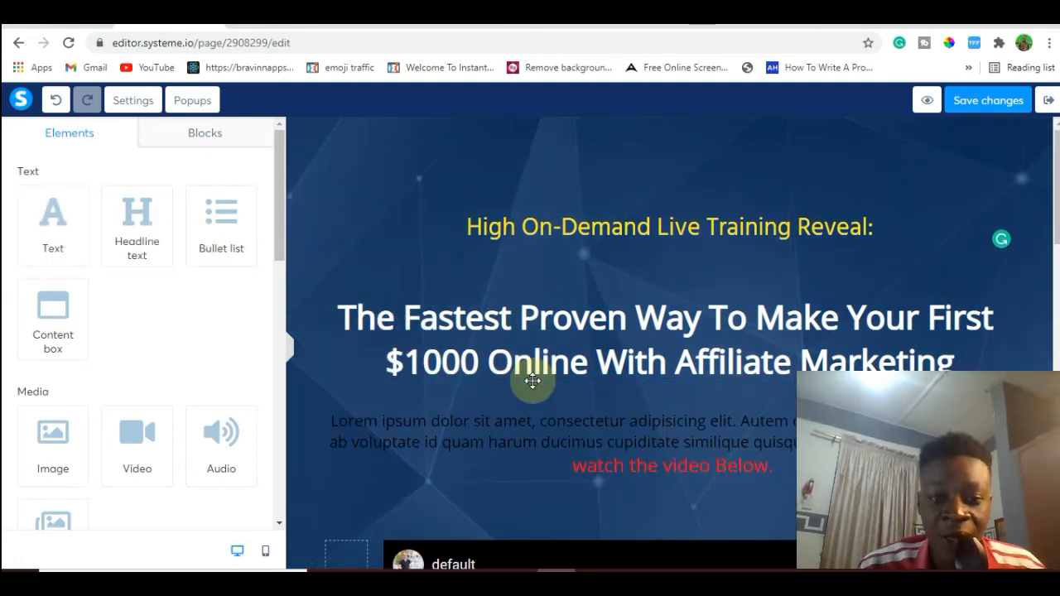
click(551, 430)
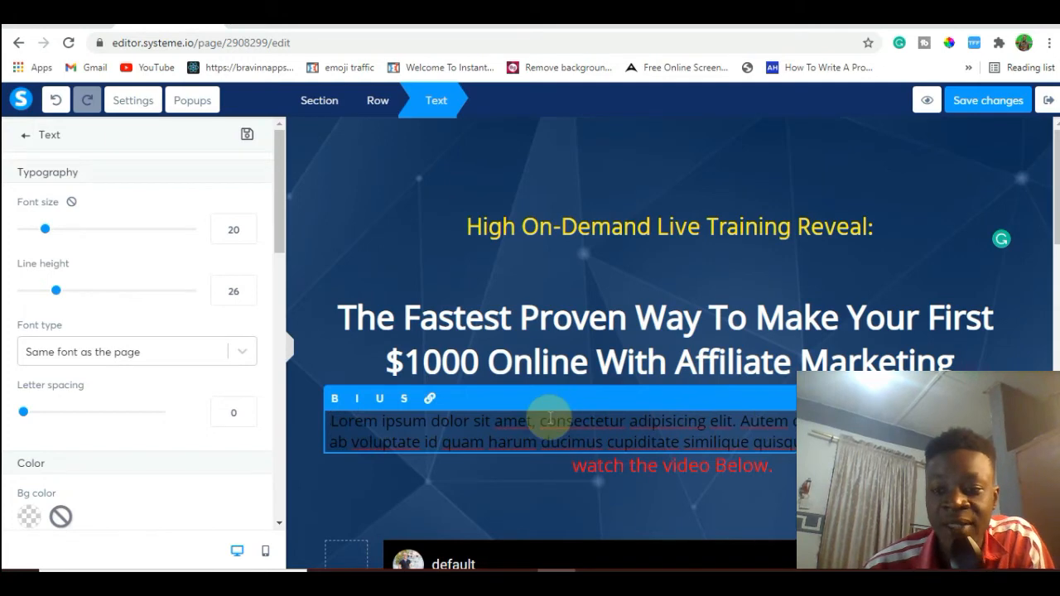
click(941, 239)
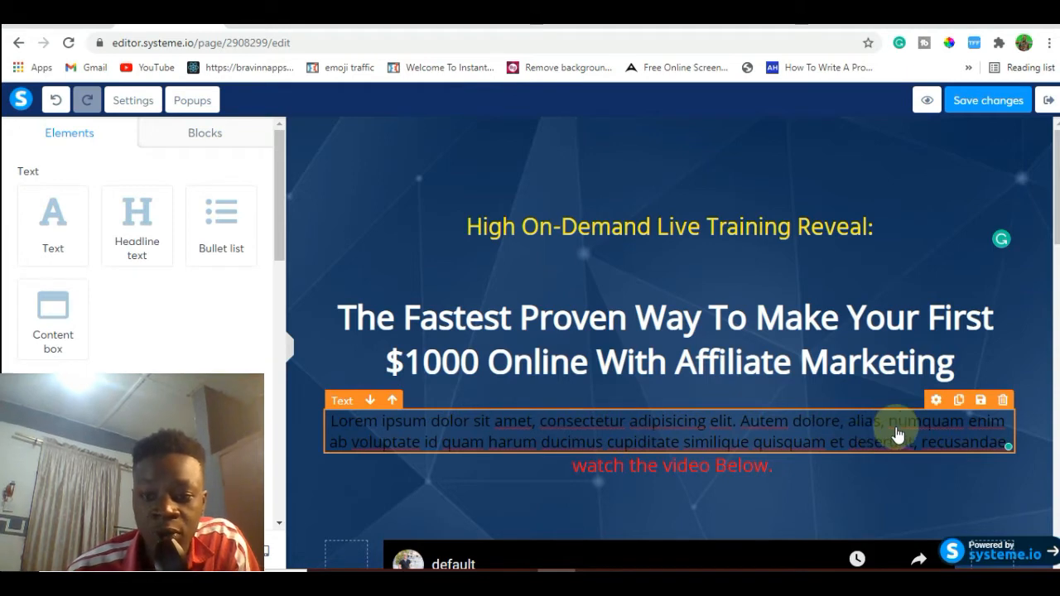
click(938, 405)
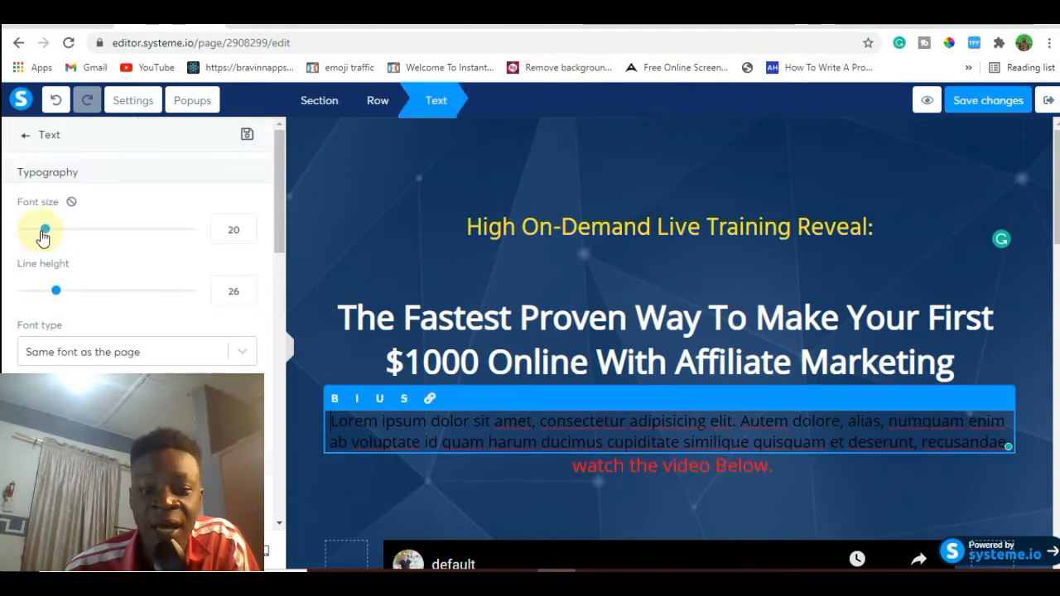
mouse_move(59, 238)
mouse_down()
mouse_move(66, 230)
mouse_move(39, 232)
mouse_up()
click(398, 247)
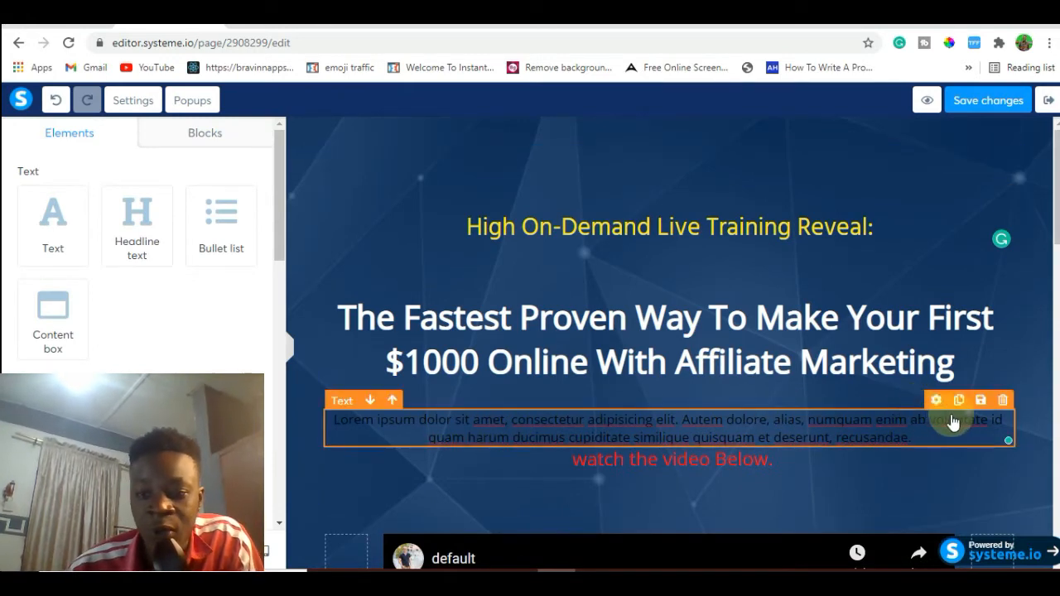
click(1002, 405)
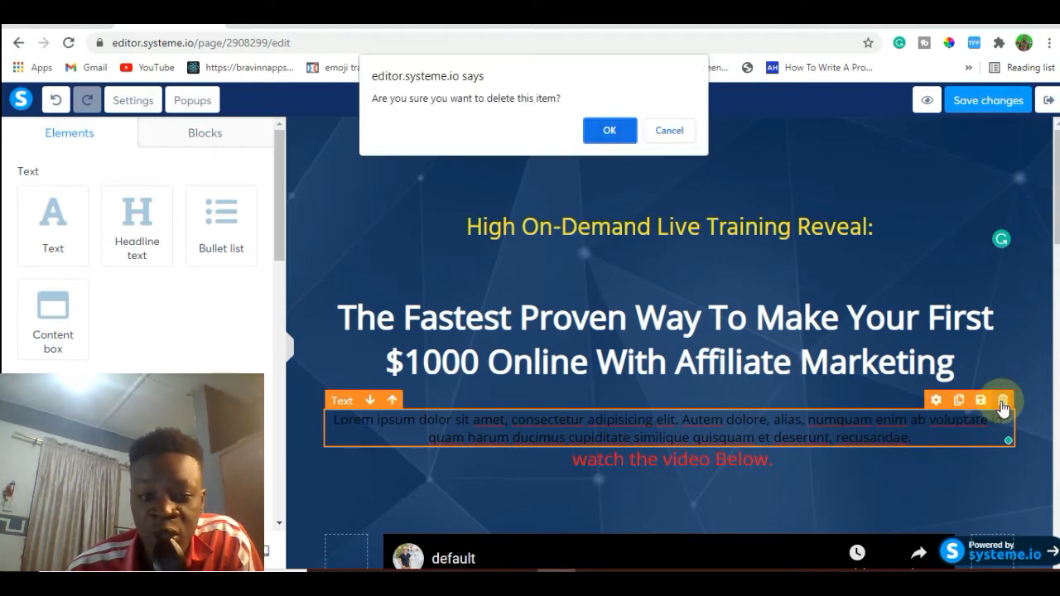
click(611, 132)
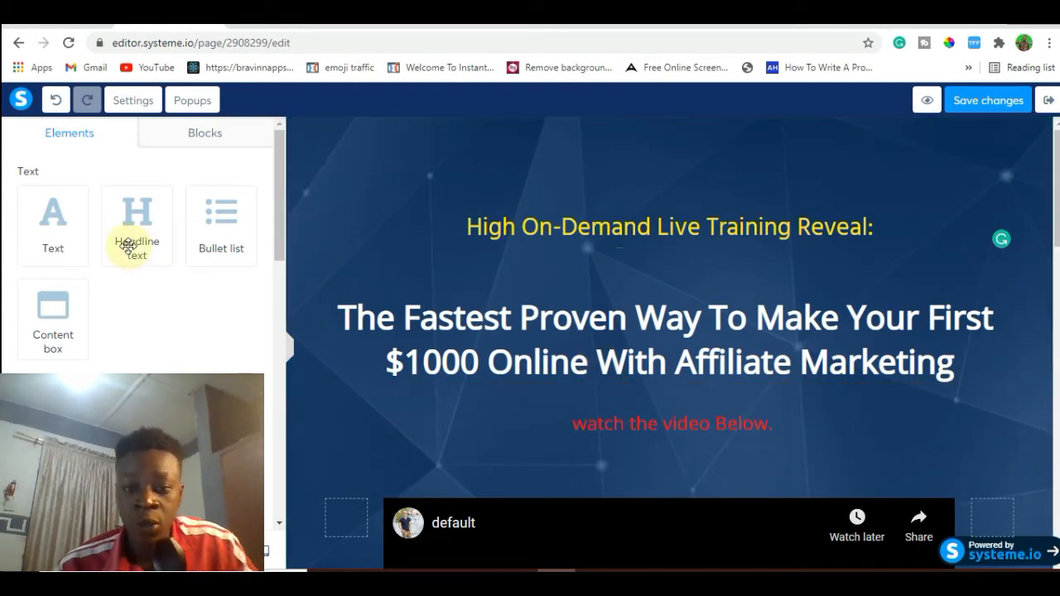
Add a headline text element above the red subtitle, replacing its placeholder with the "Without Spending A Dim On Paid Ads…" sentence copied from the Google Docs document.
drag(129, 246, 533, 374)
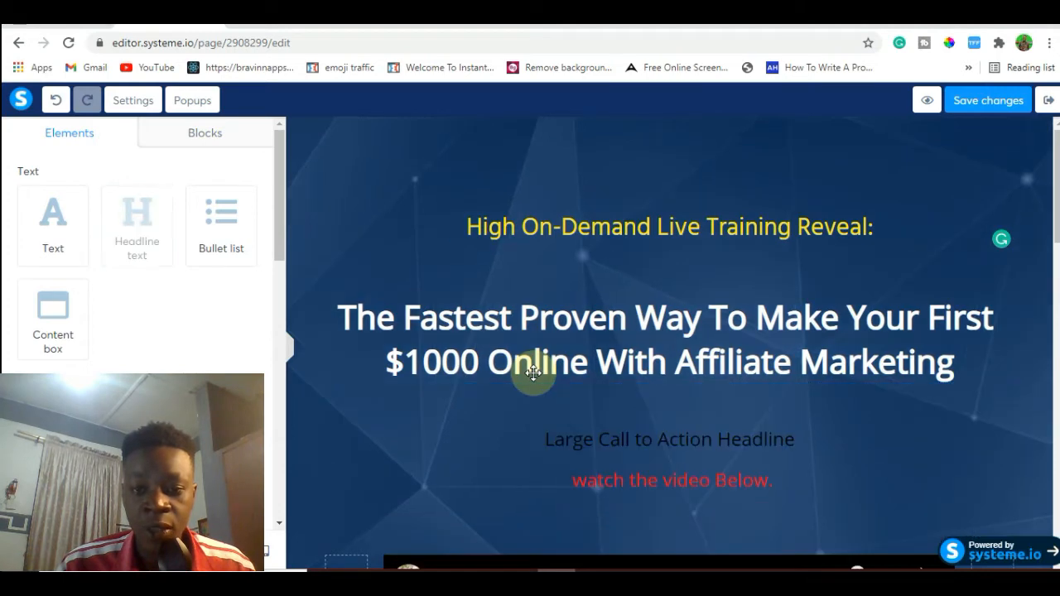
click(606, 441)
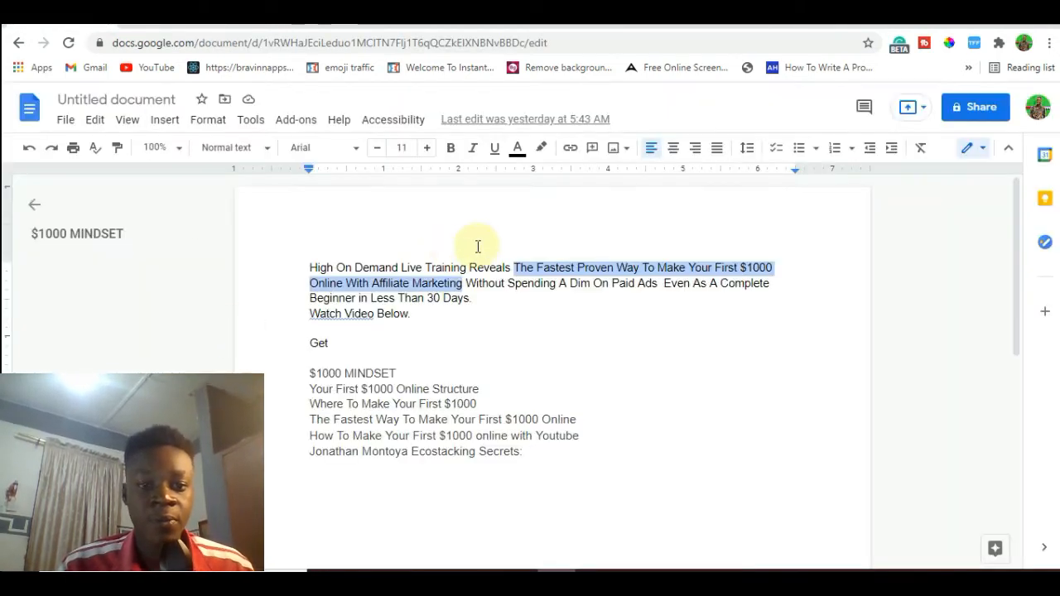
click(472, 284)
drag(485, 291, 473, 298)
key(ctrl+c)
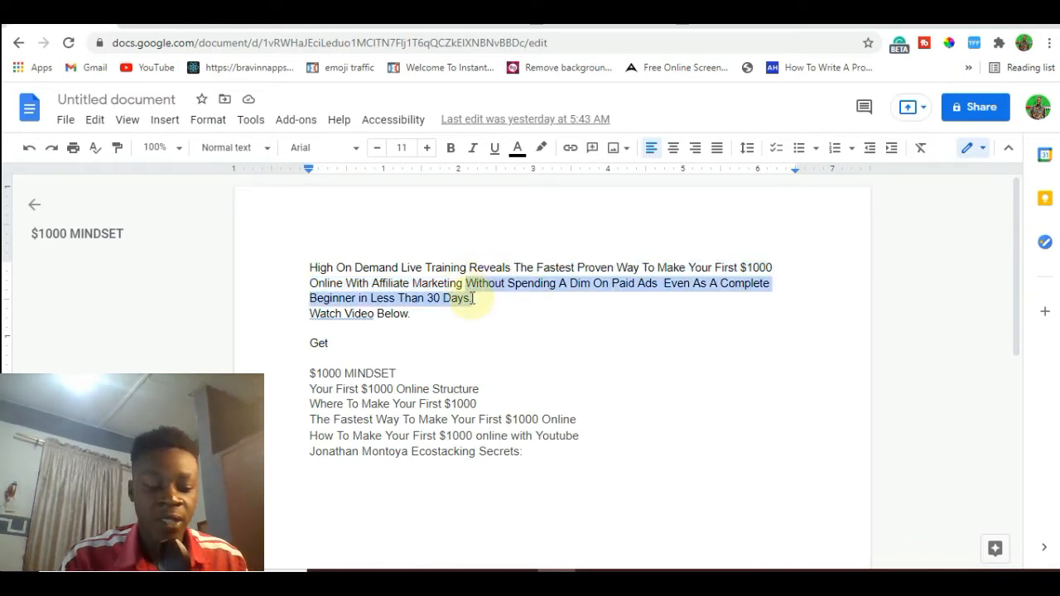
click(164, 24)
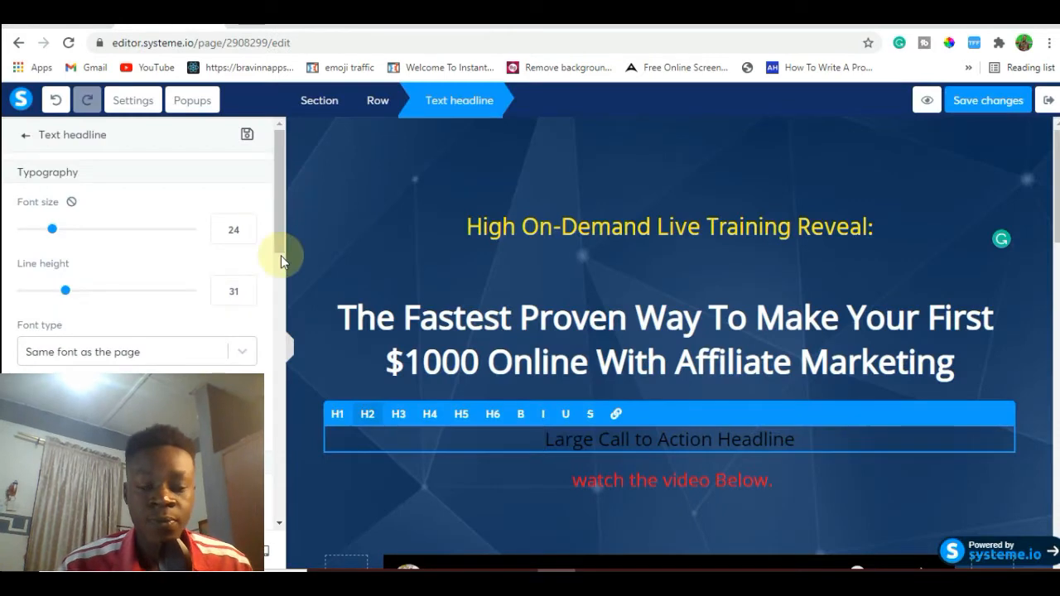
key(ctrl+a)
key(ctrl+v)
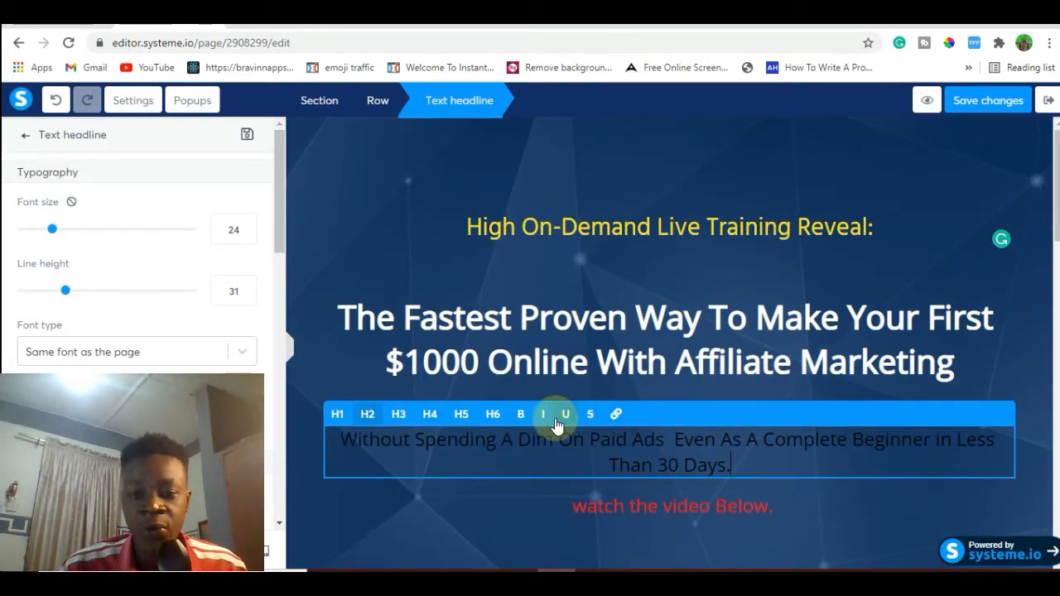
Change the "Without Spending A Dim" headline's font type to Google Fonts, trying Abril Fatface before choosing Acme.
key(ctrl+a)
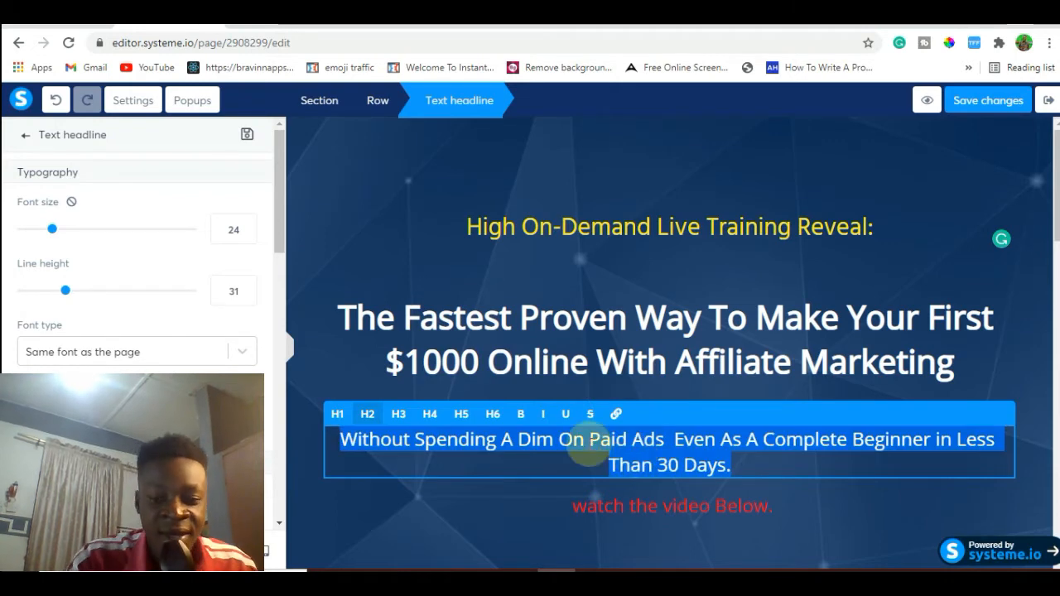
click(243, 354)
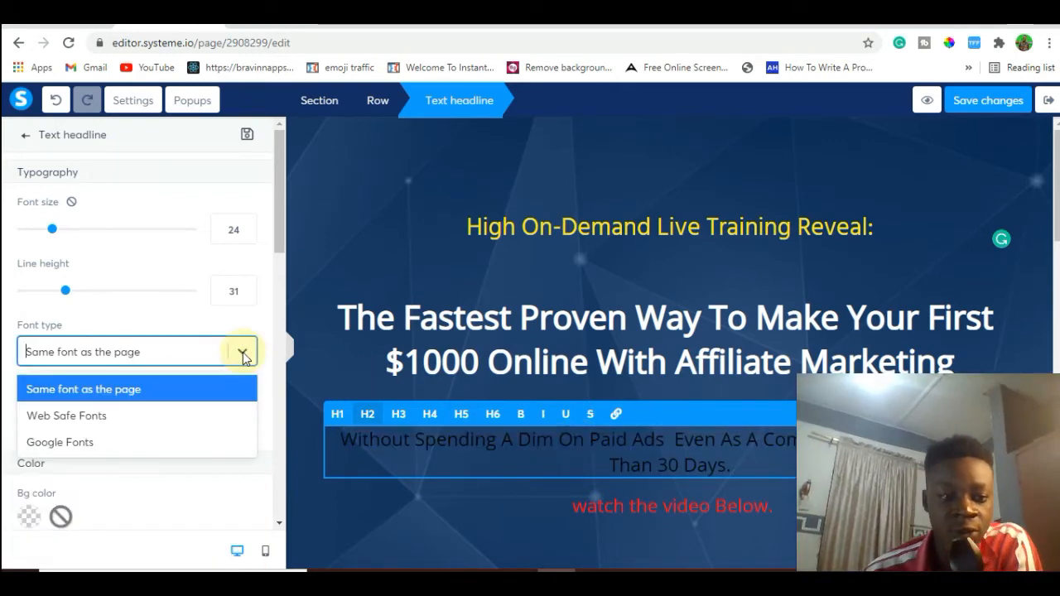
click(377, 227)
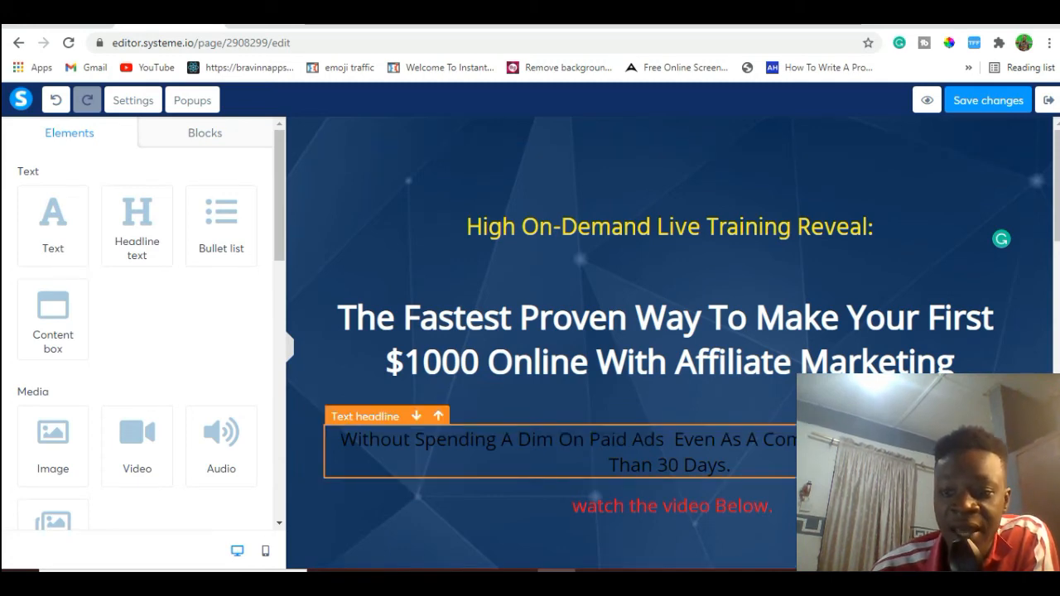
triple_click(828, 447)
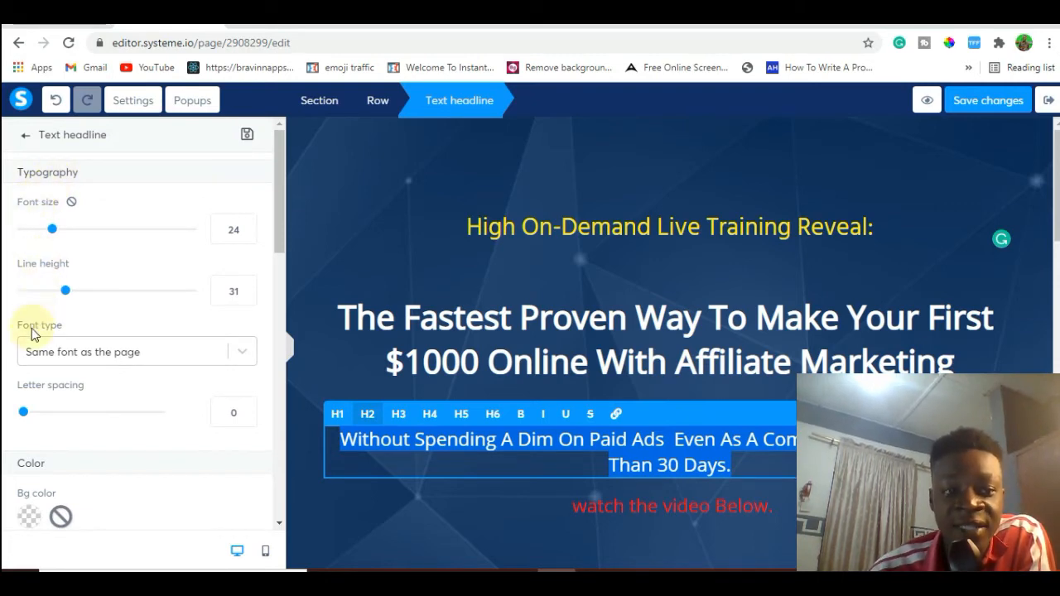
click(240, 356)
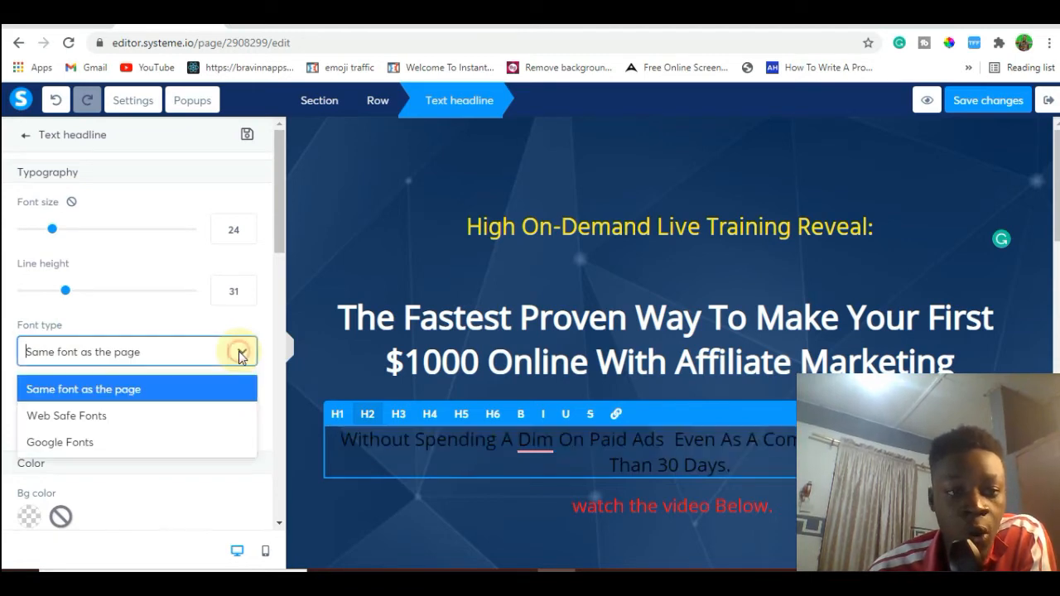
click(116, 444)
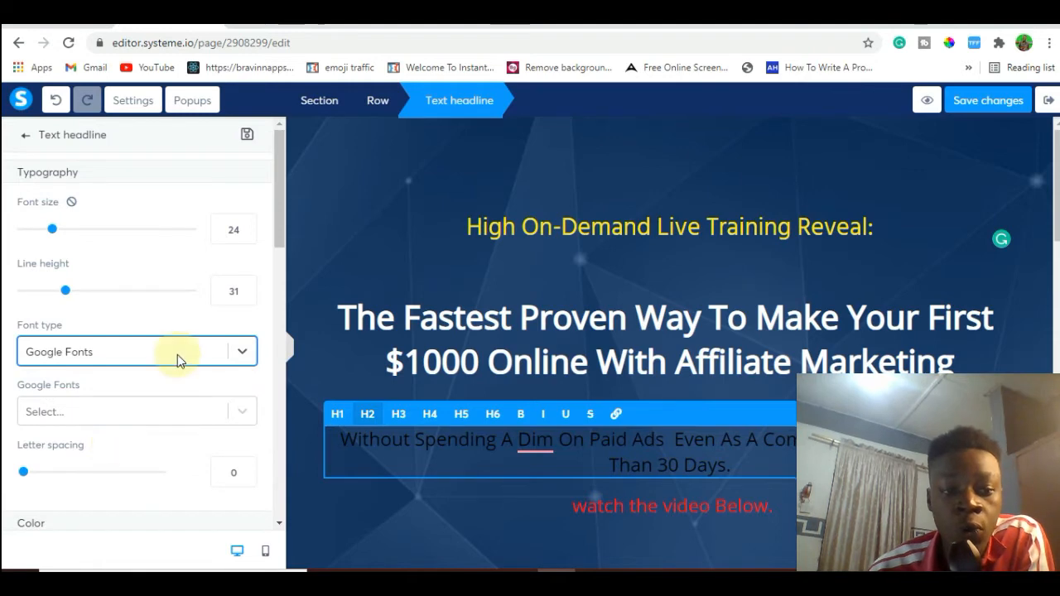
click(127, 406)
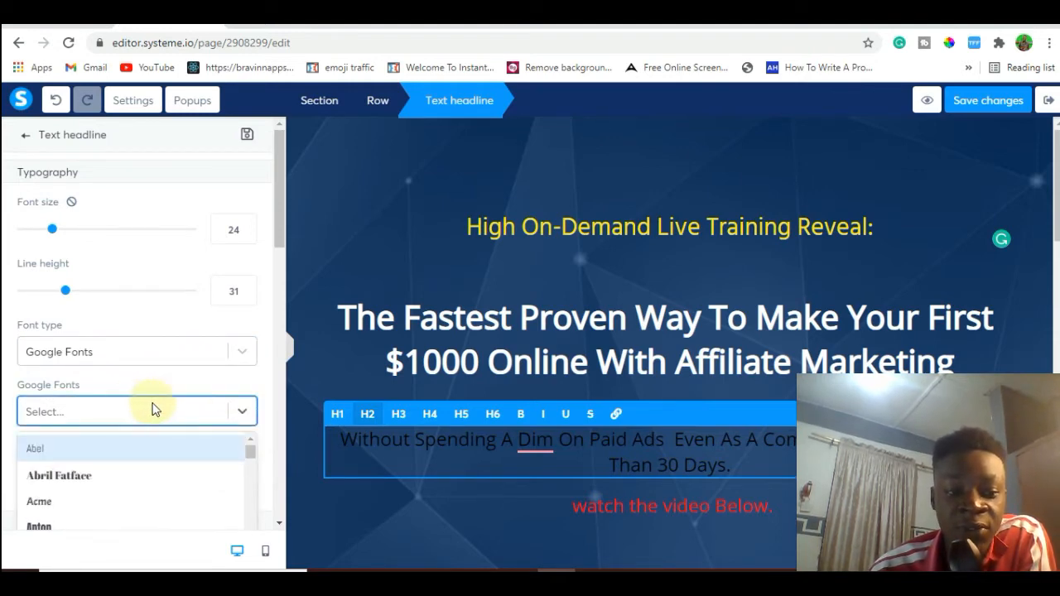
click(128, 477)
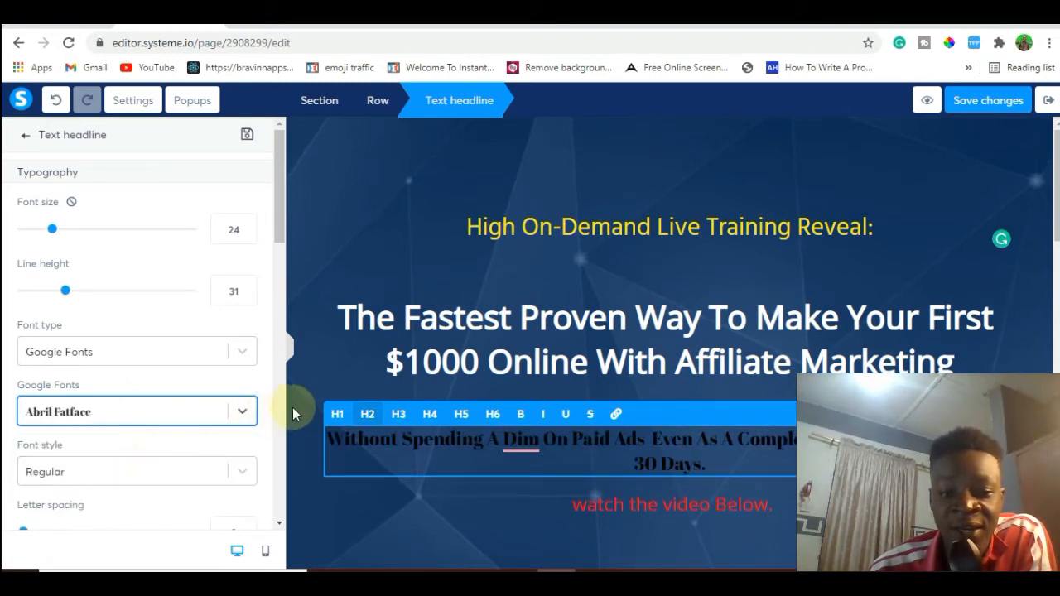
click(242, 415)
drag(249, 450, 249, 449)
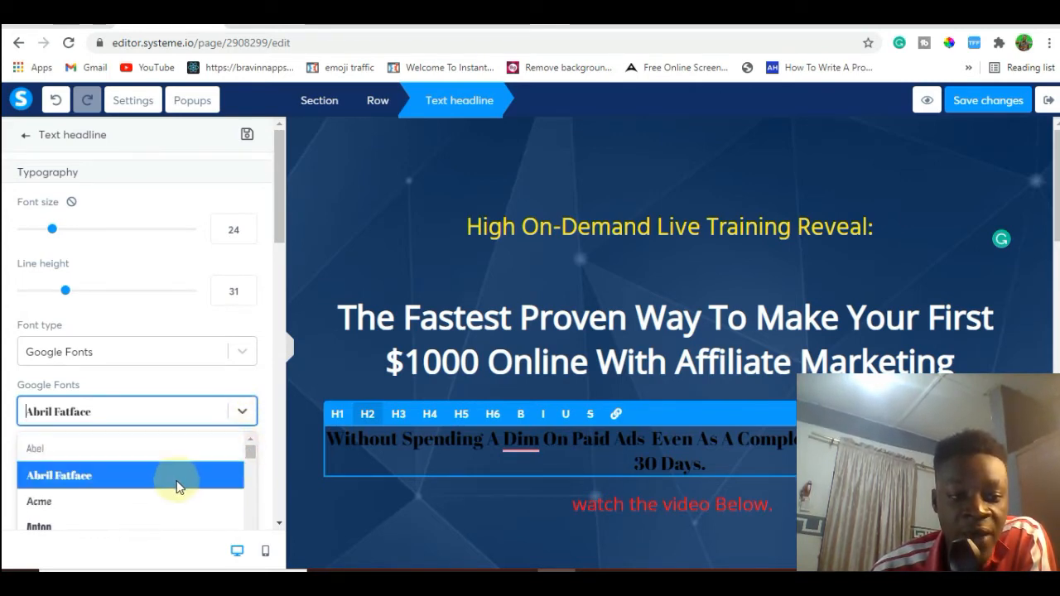
click(146, 503)
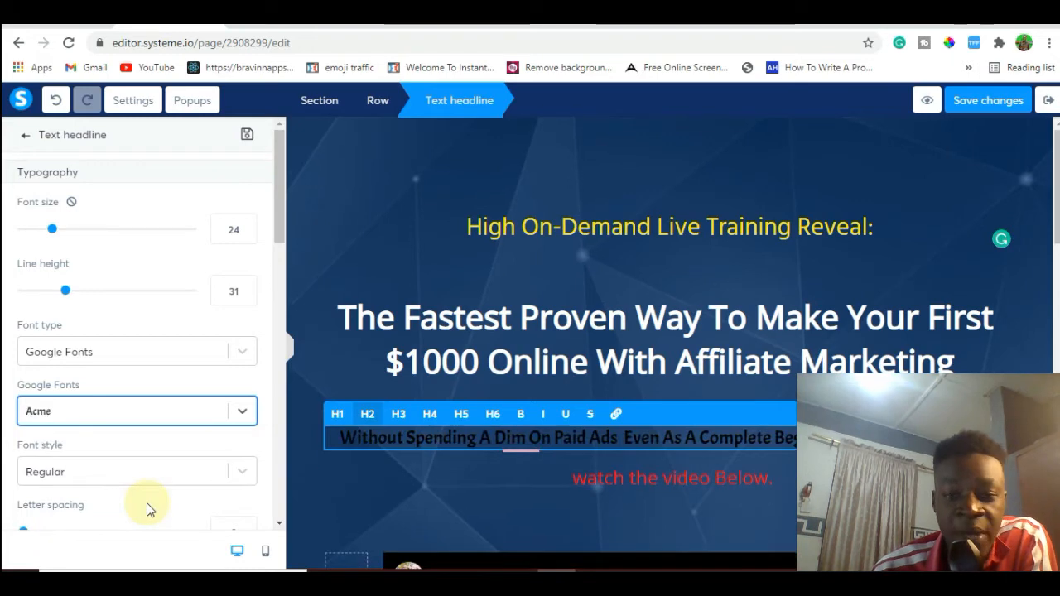
click(461, 501)
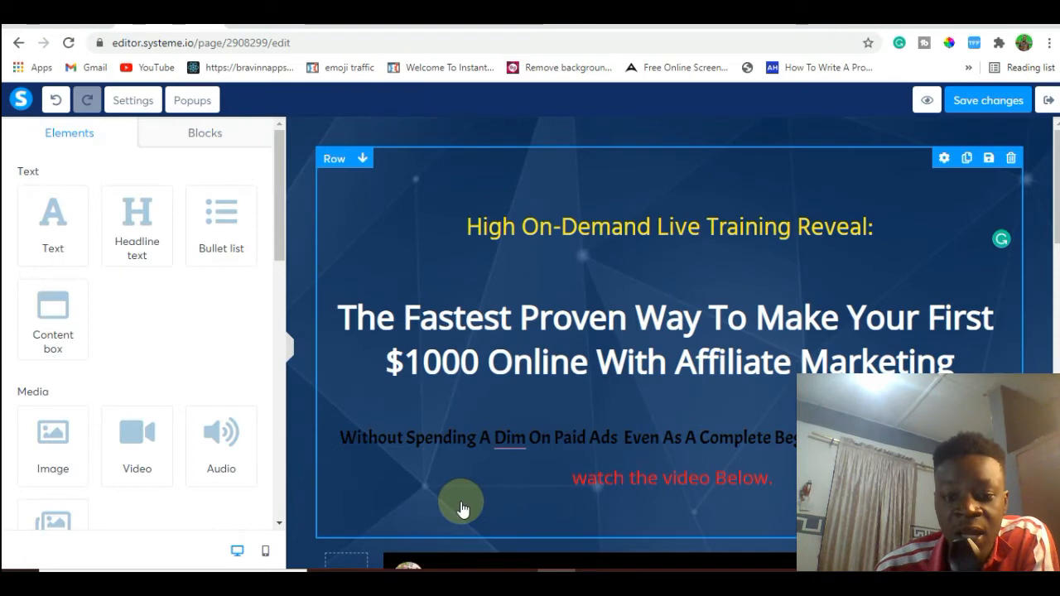
click(490, 454)
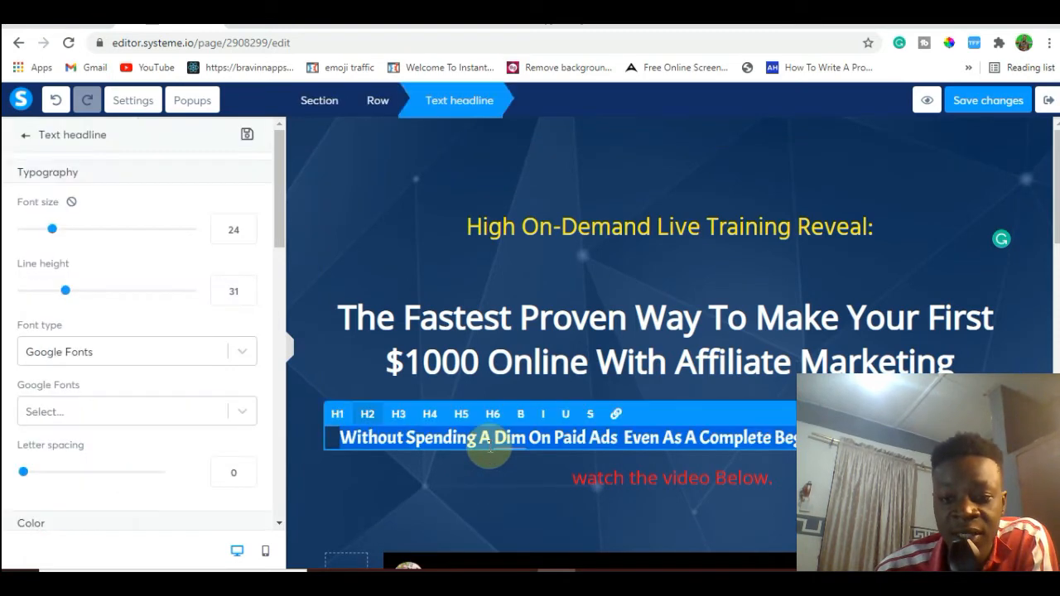
click(408, 254)
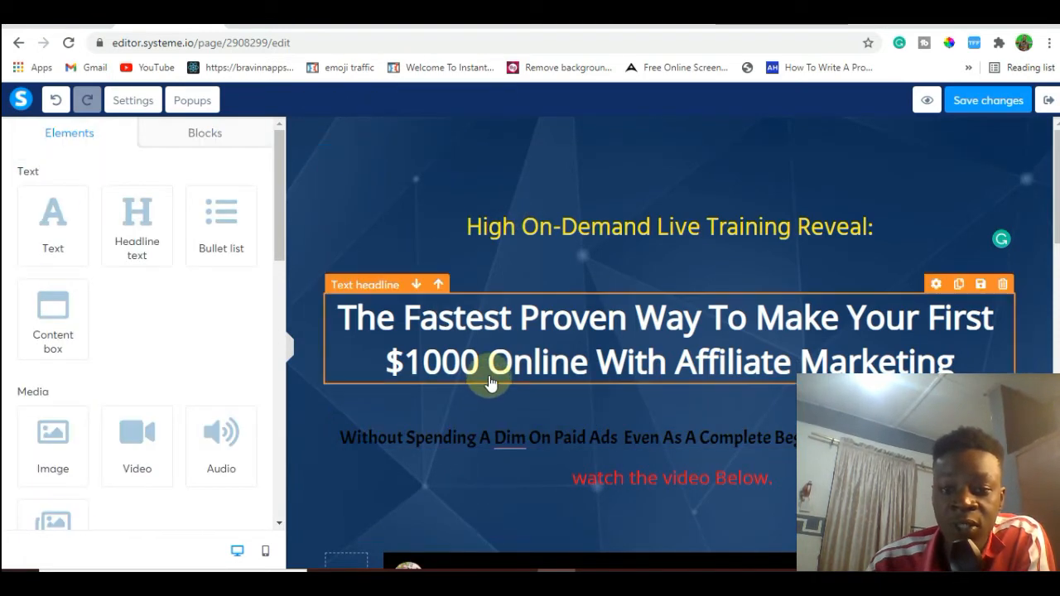
Reduce the yellow headline's spacing by setting its bottom margin to 0 and its top margin to 26.
click(582, 245)
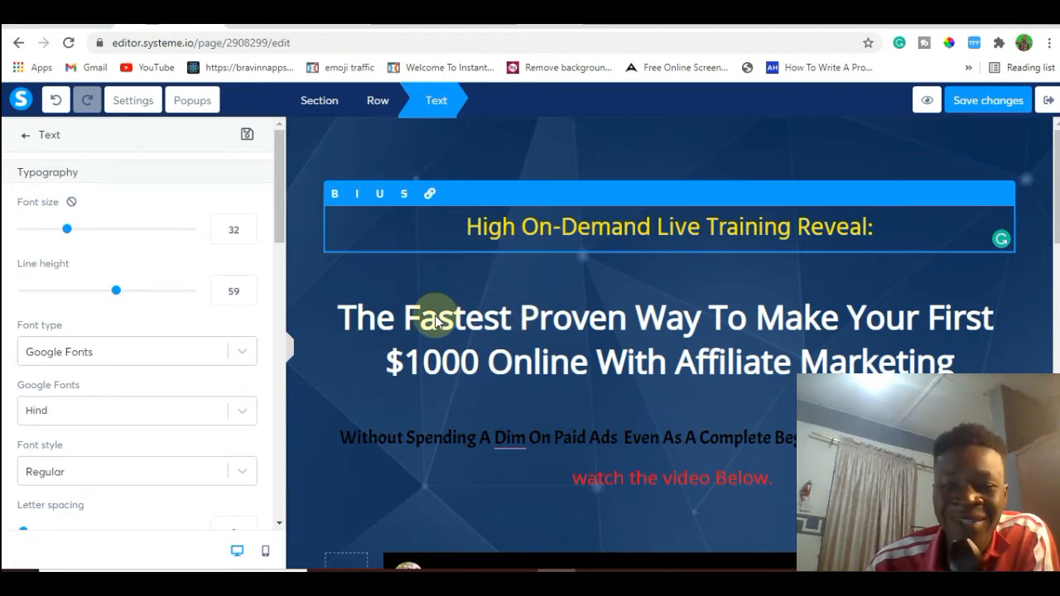
click(315, 300)
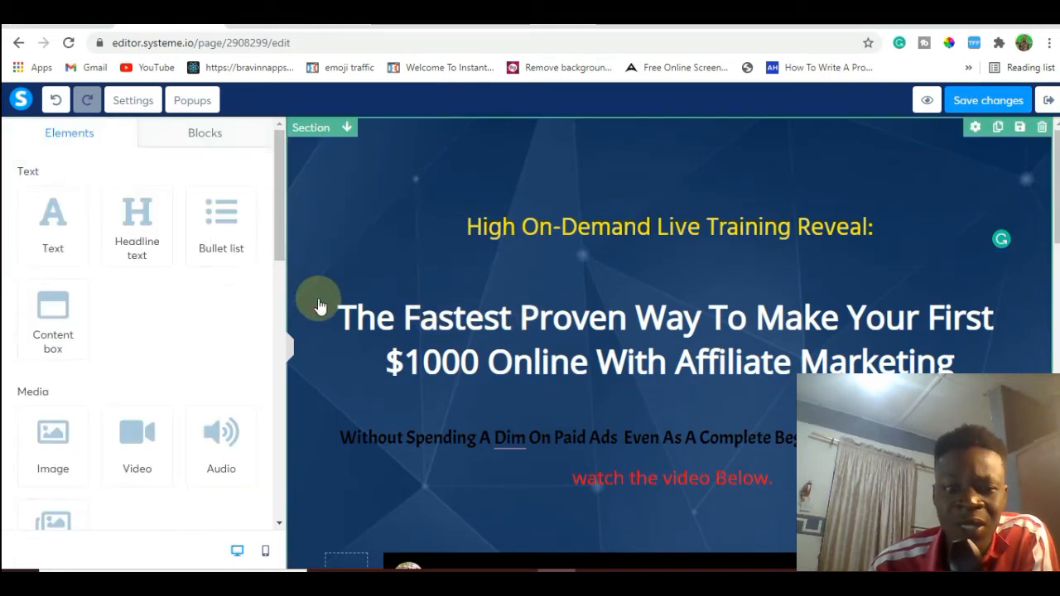
click(439, 225)
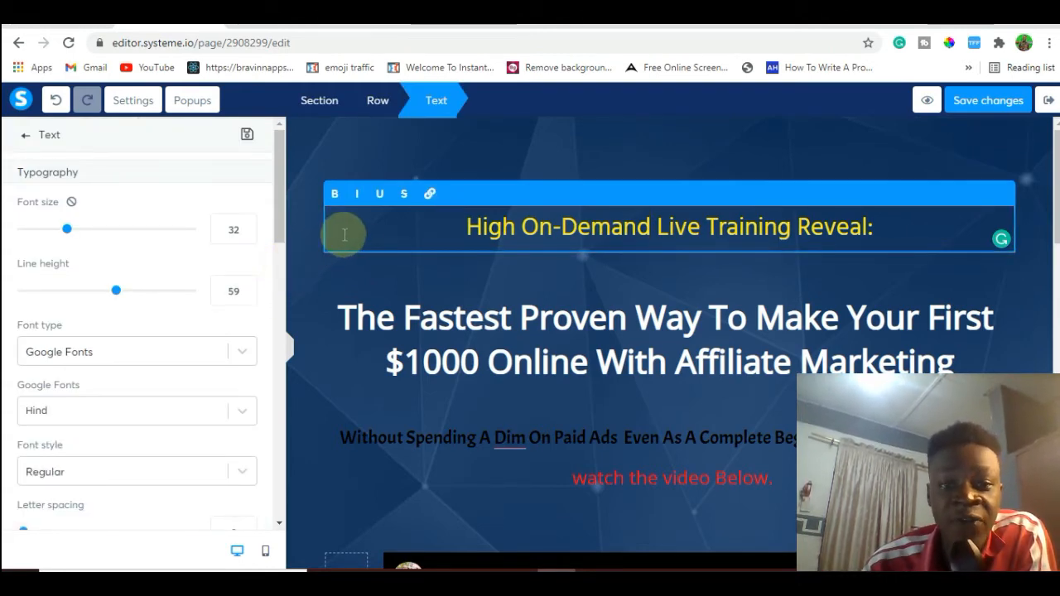
drag(280, 211, 282, 332)
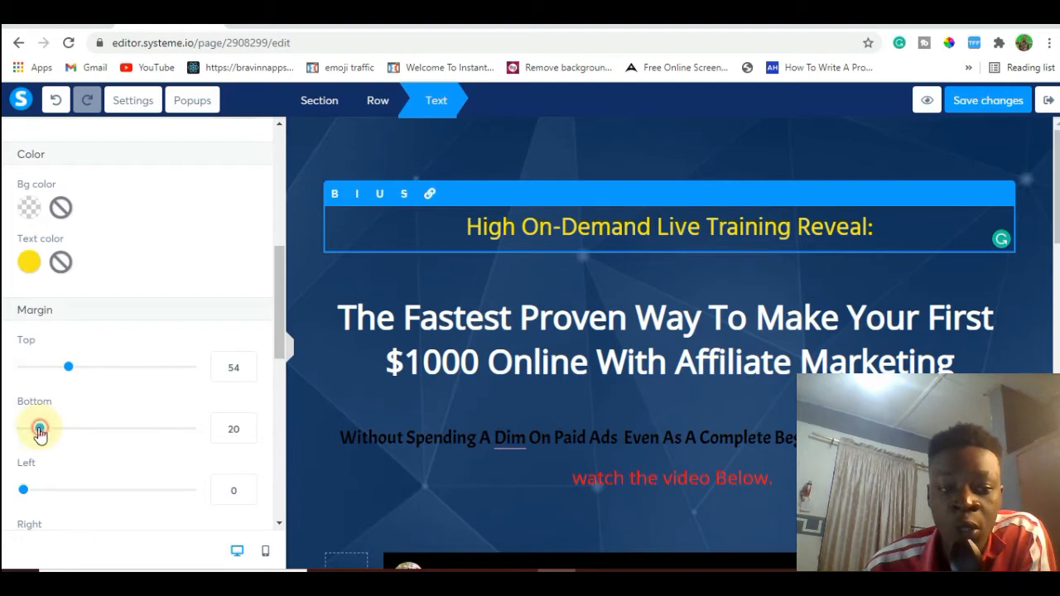
drag(39, 430, 6, 431)
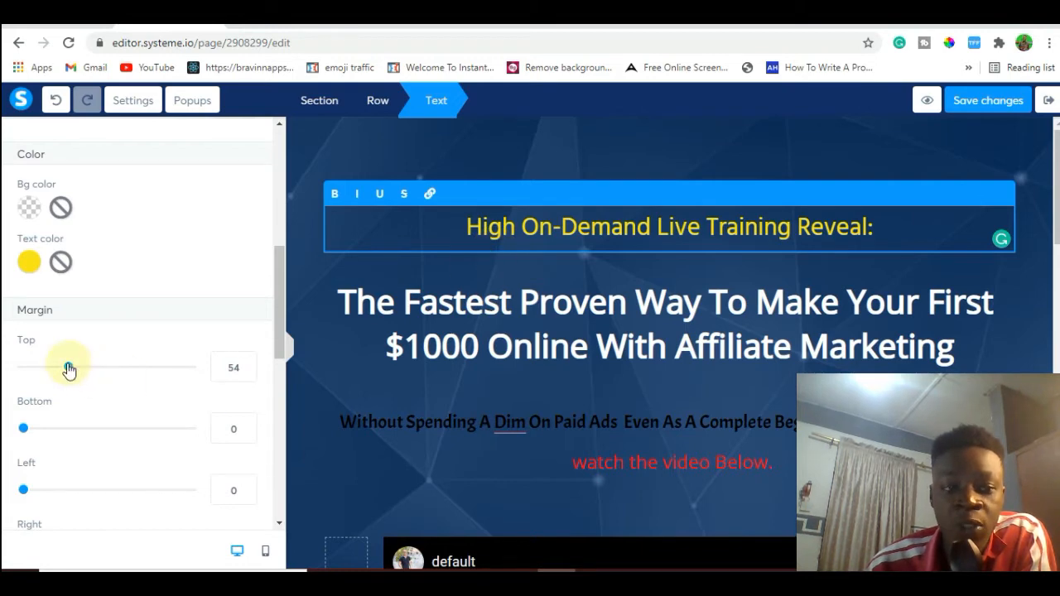
drag(69, 370, 45, 370)
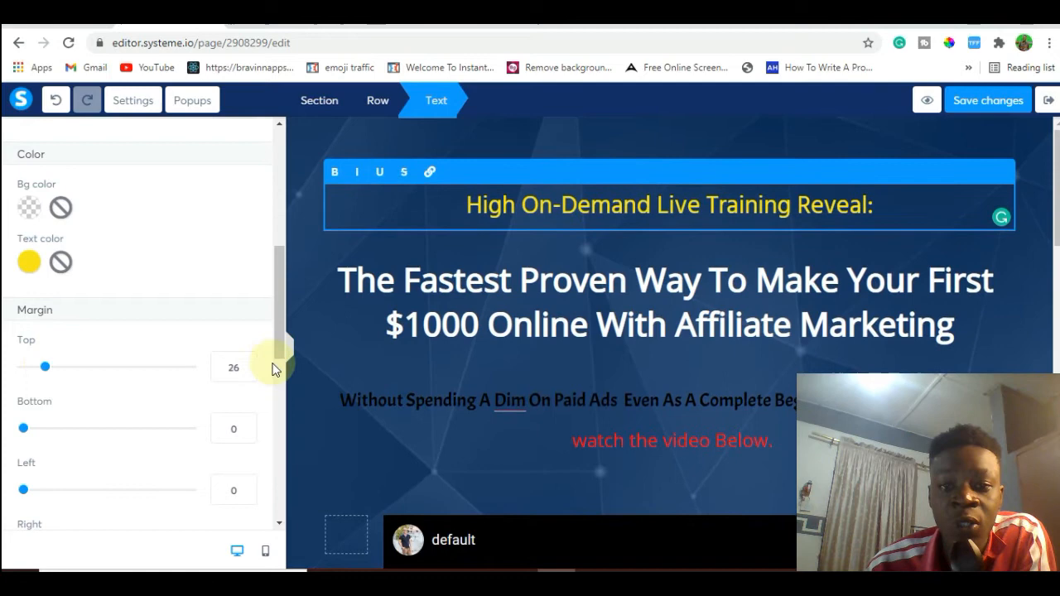
click(441, 327)
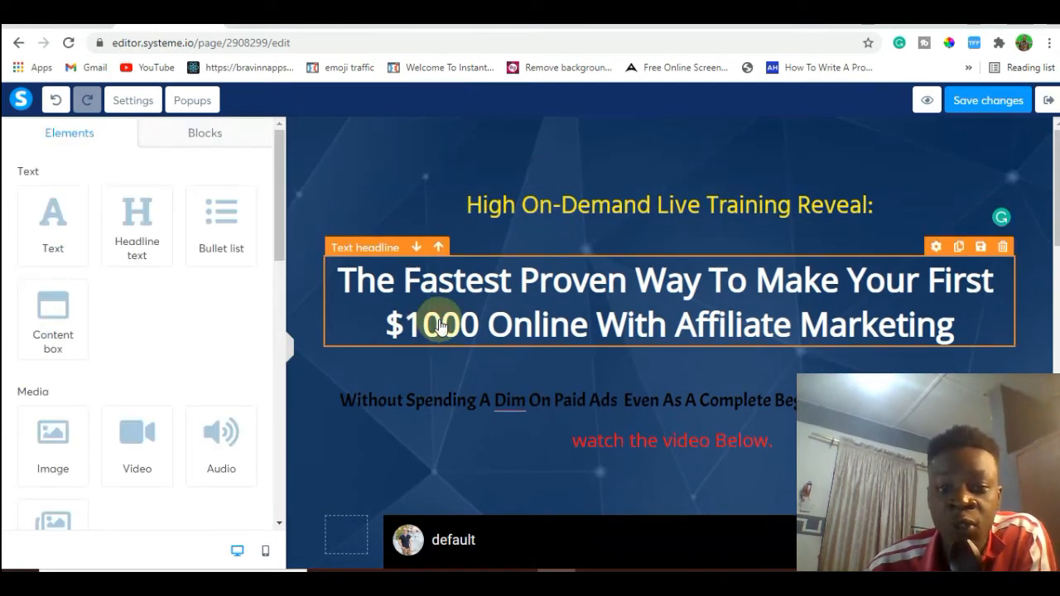
Check the margin and padding settings of the white main headline and the settings of the "Without Spending A Dim" headline.
click(935, 249)
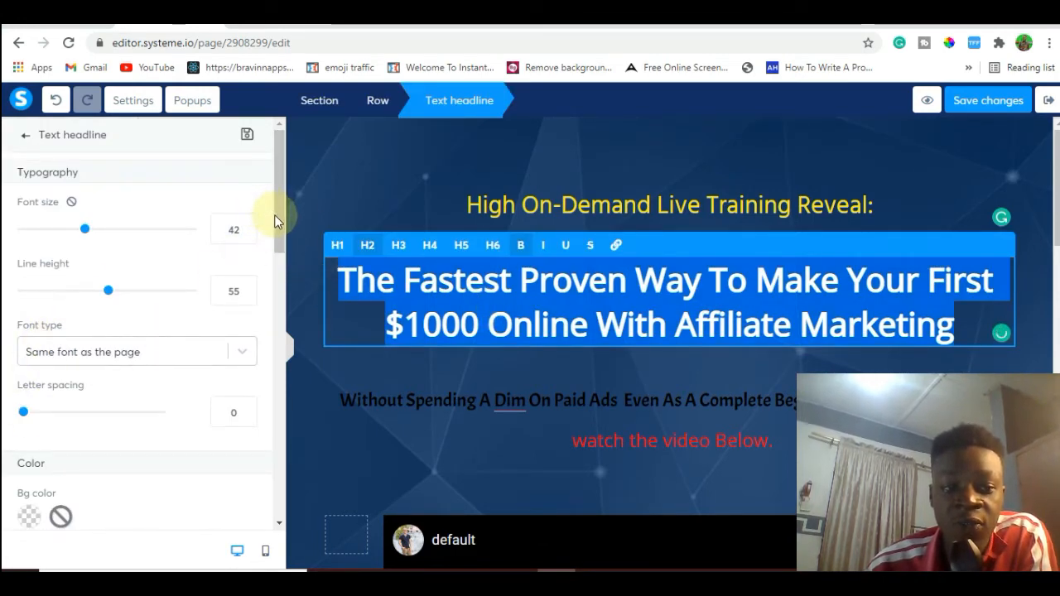
drag(278, 215, 283, 297)
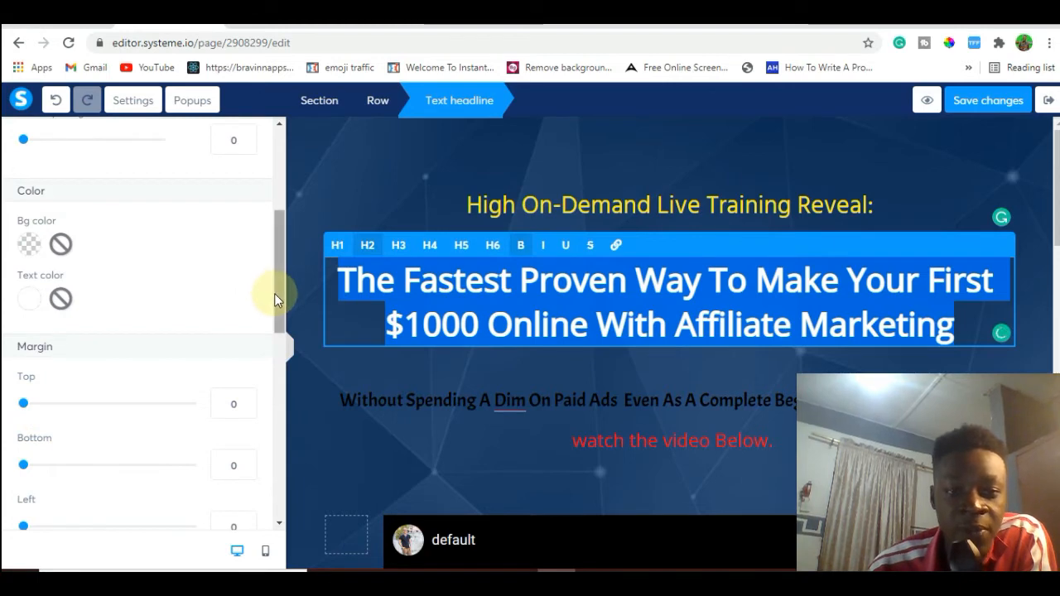
drag(274, 293, 281, 382)
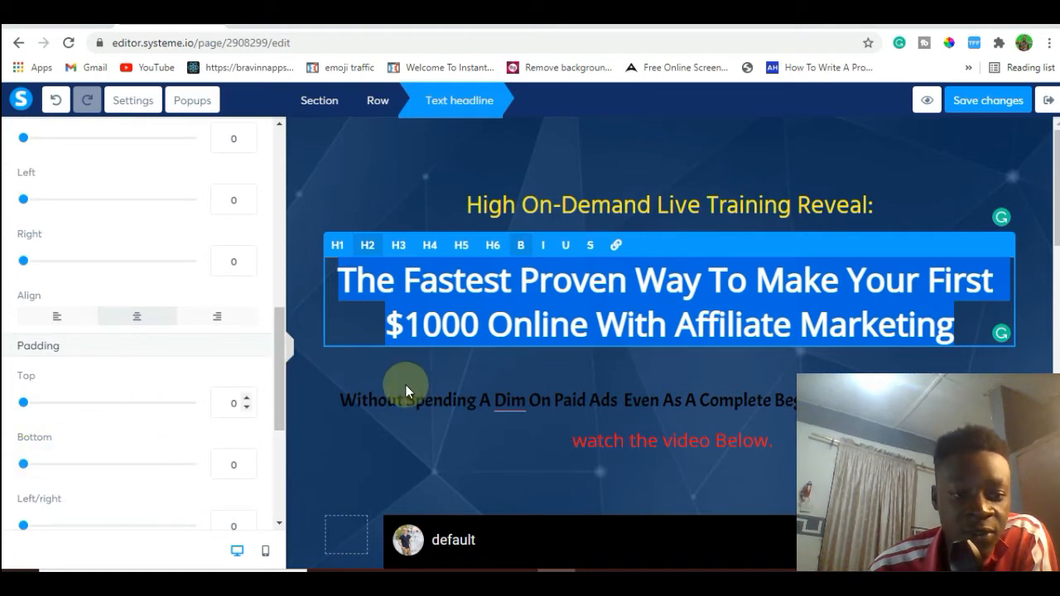
click(424, 438)
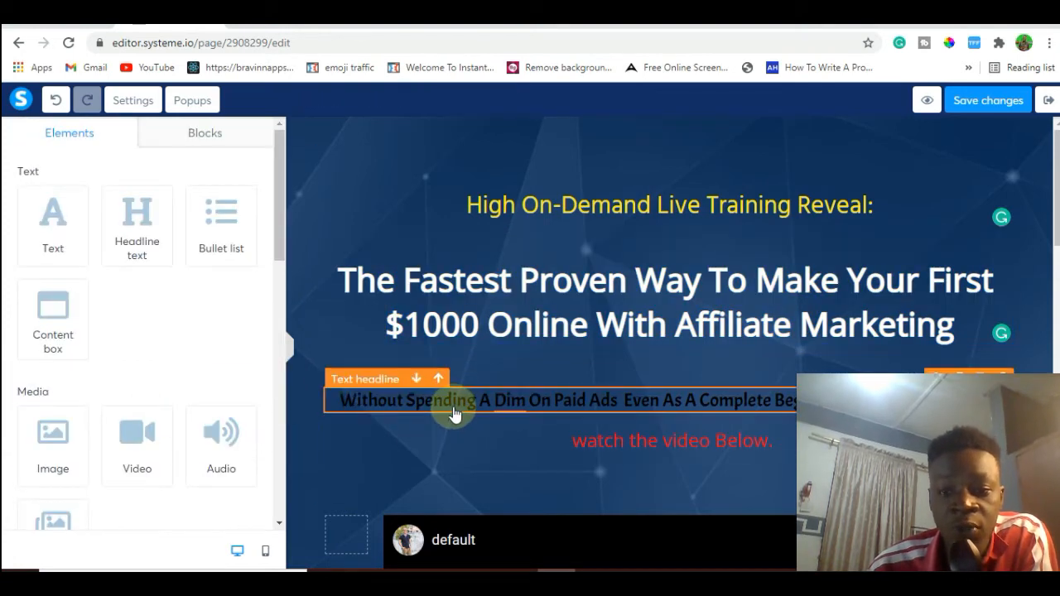
click(454, 414)
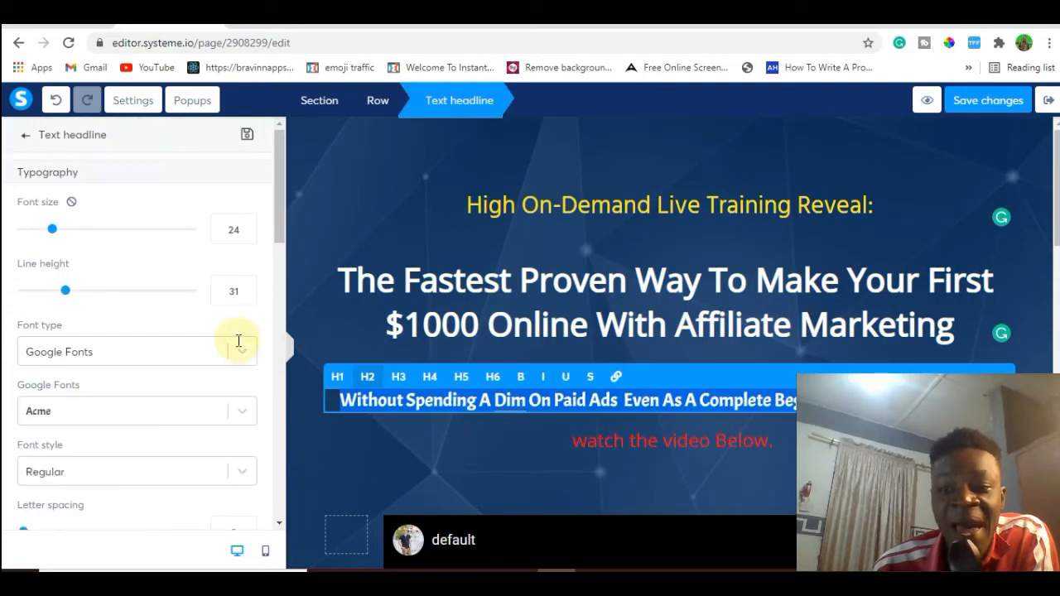
drag(280, 208, 282, 398)
click(349, 178)
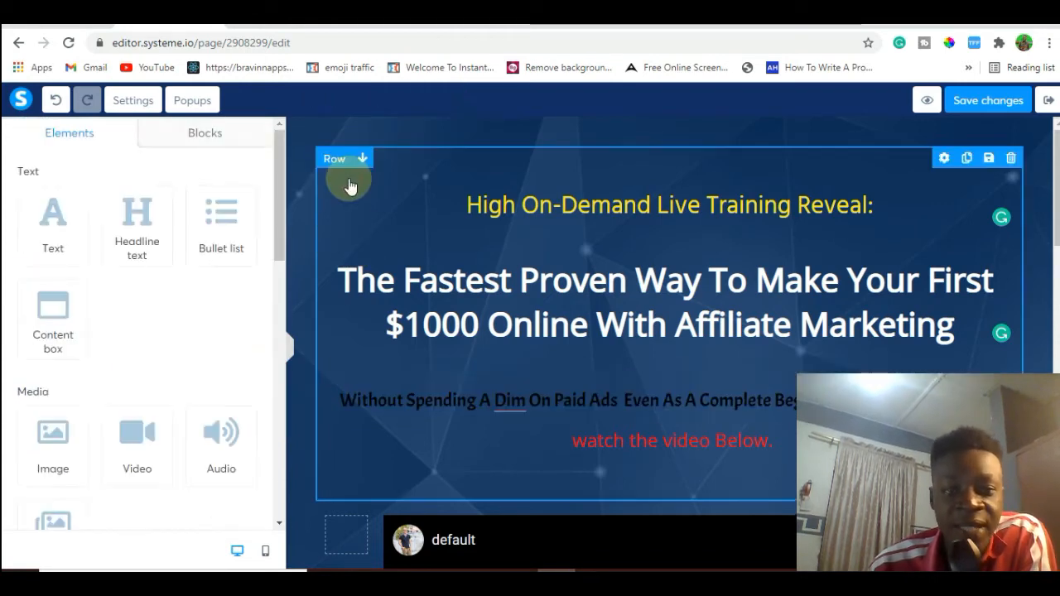
Change the "Without Spending A Dim" headline's text color to a dark yellow, hex A59923.
click(482, 400)
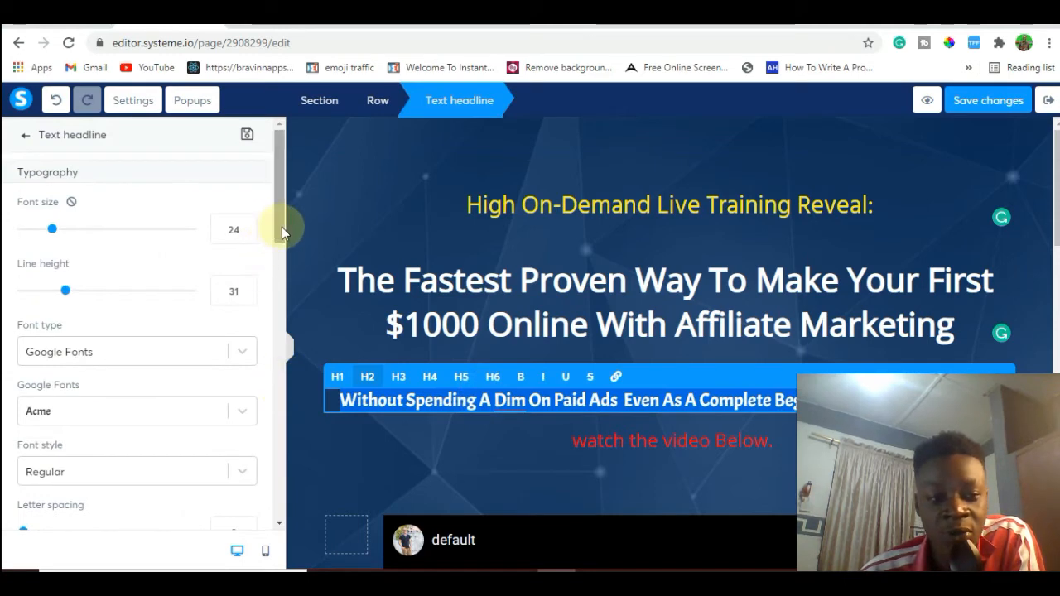
drag(282, 227, 278, 310)
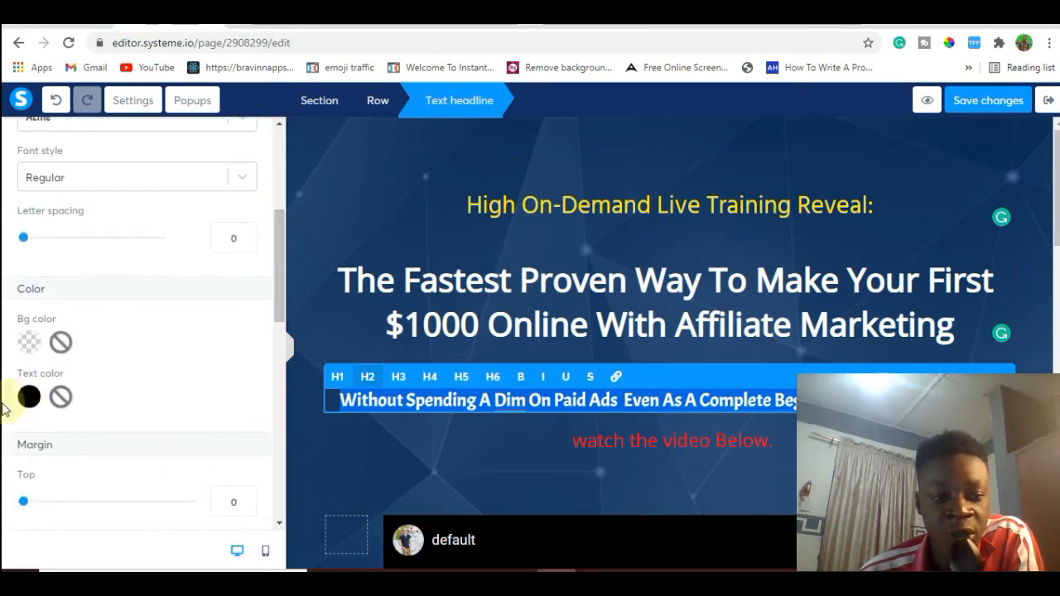
click(29, 397)
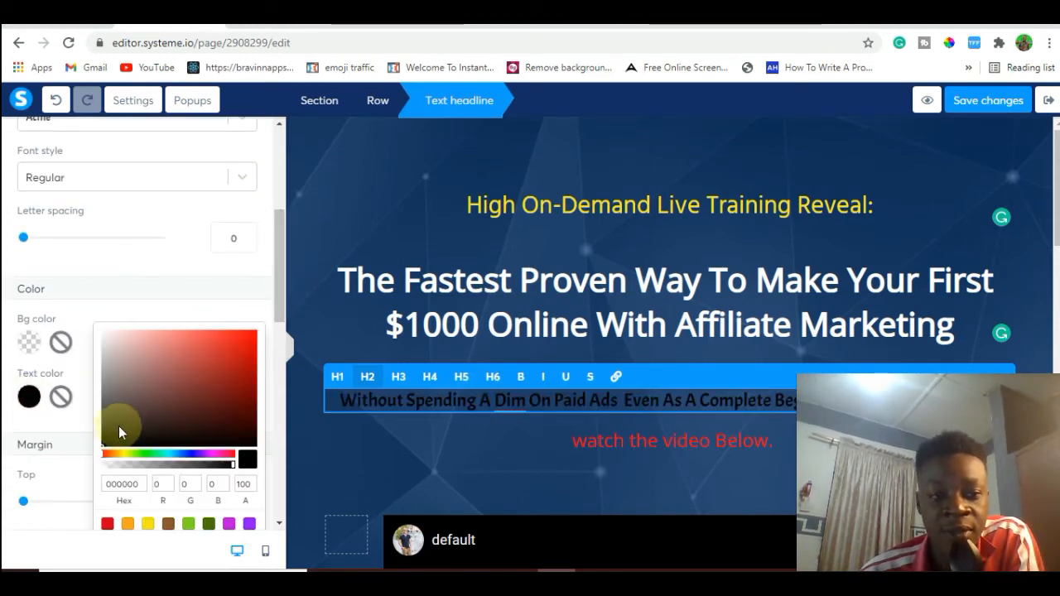
click(162, 453)
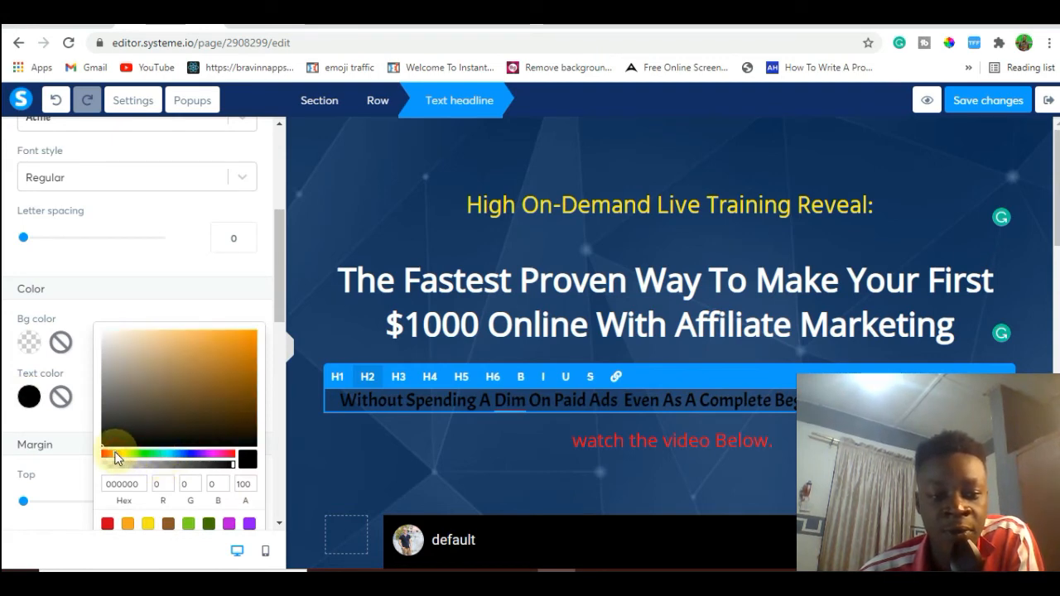
click(122, 451)
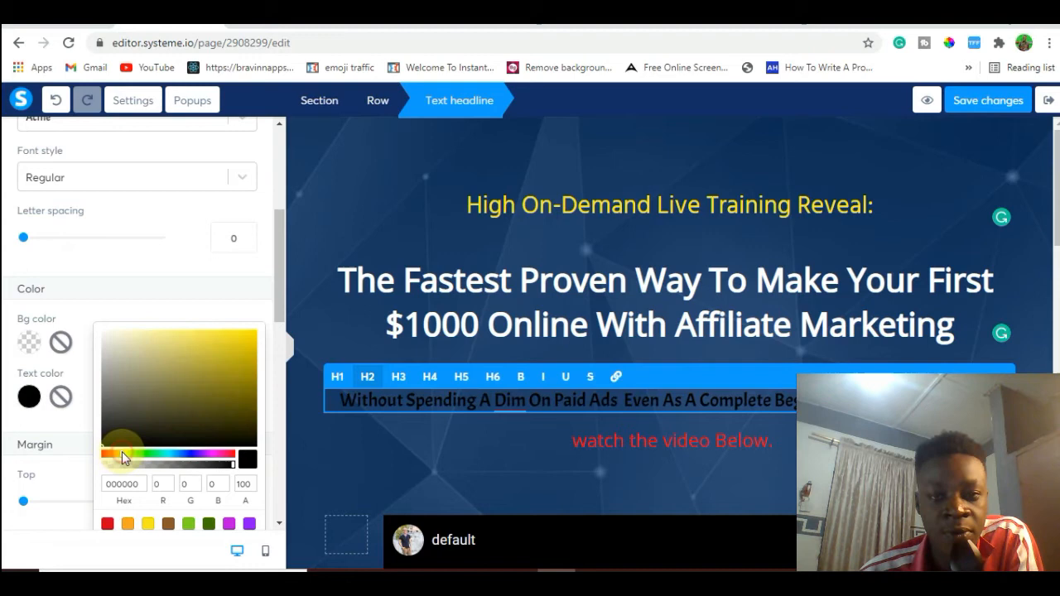
click(243, 350)
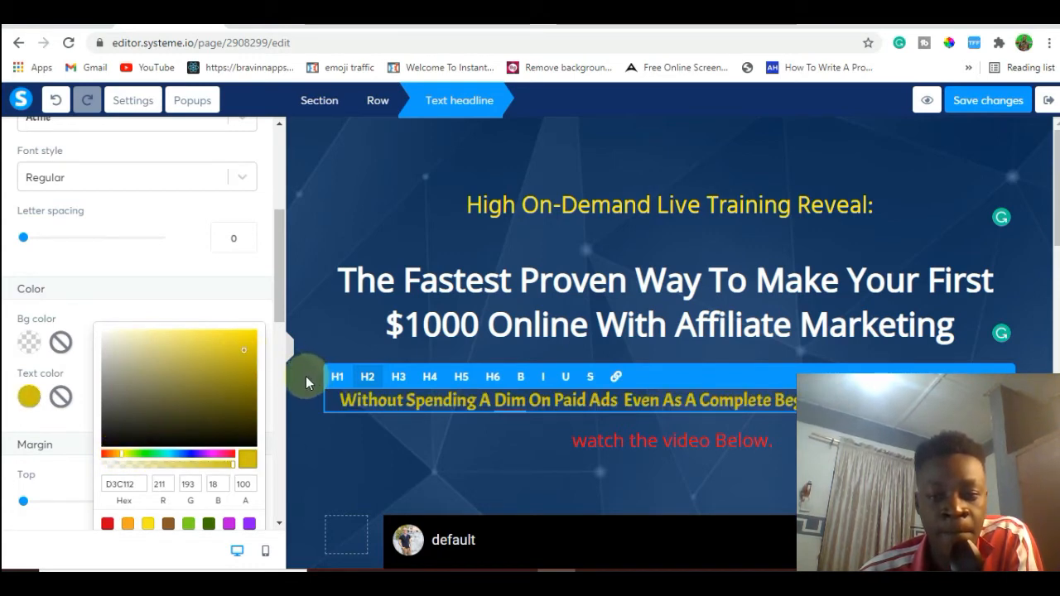
drag(242, 349, 224, 371)
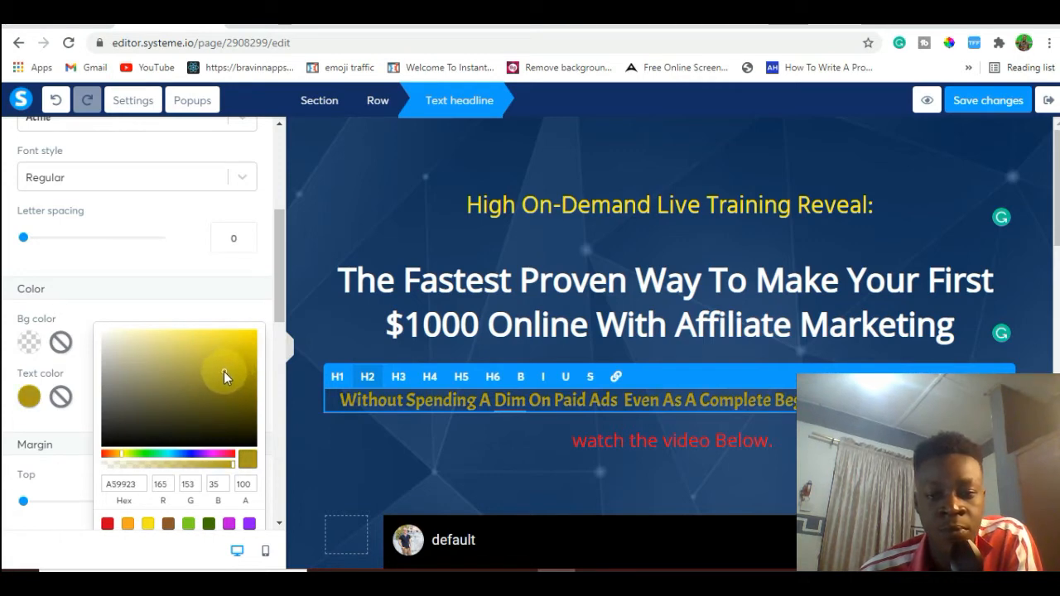
click(370, 182)
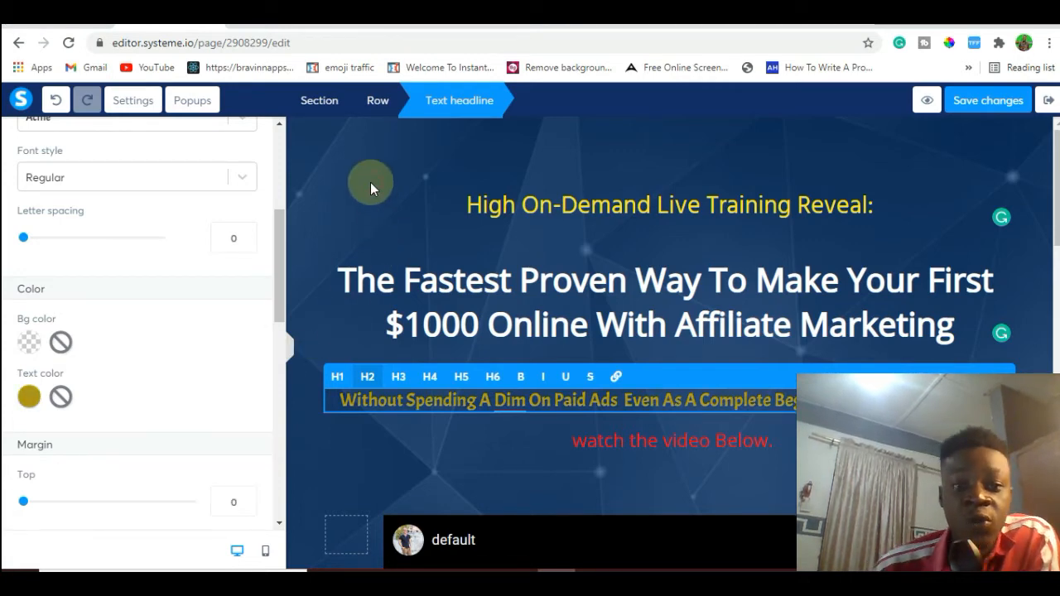
Compare the headline colors and page background with the example $1000 landing page and return to the page editor.
click(285, 18)
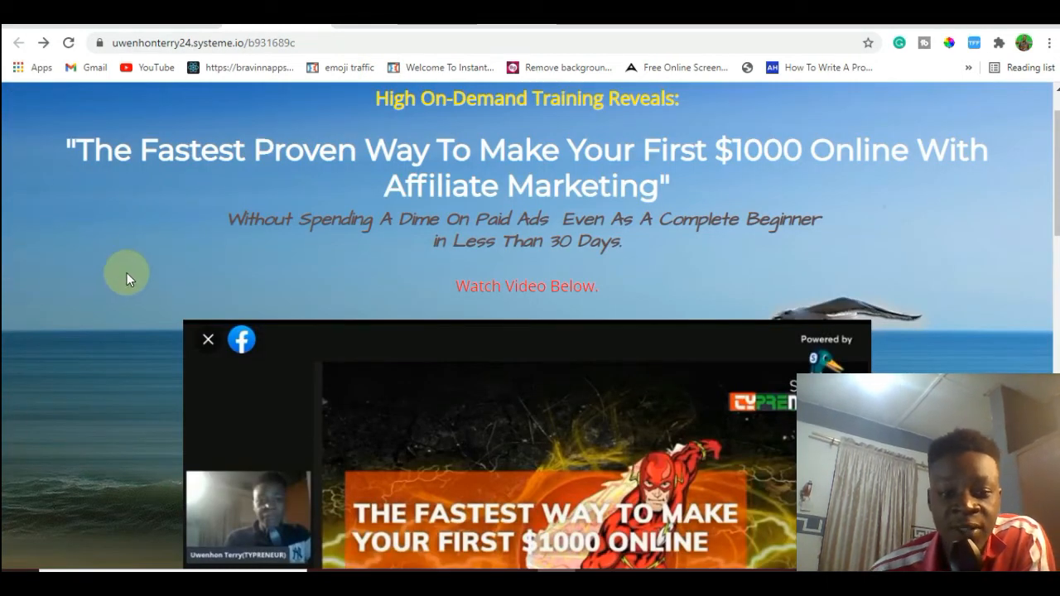
click(156, 20)
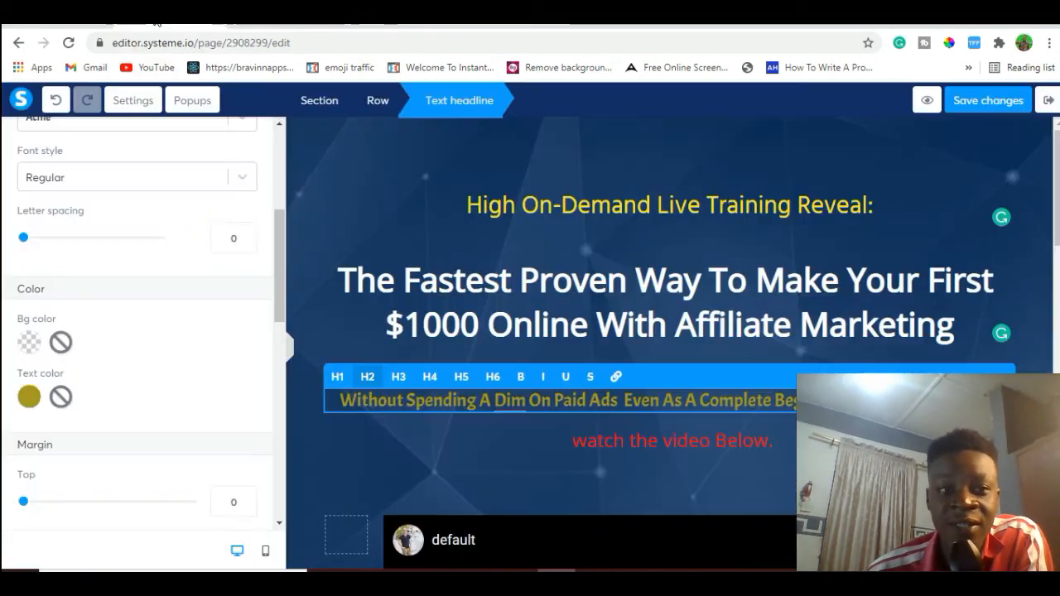
click(380, 171)
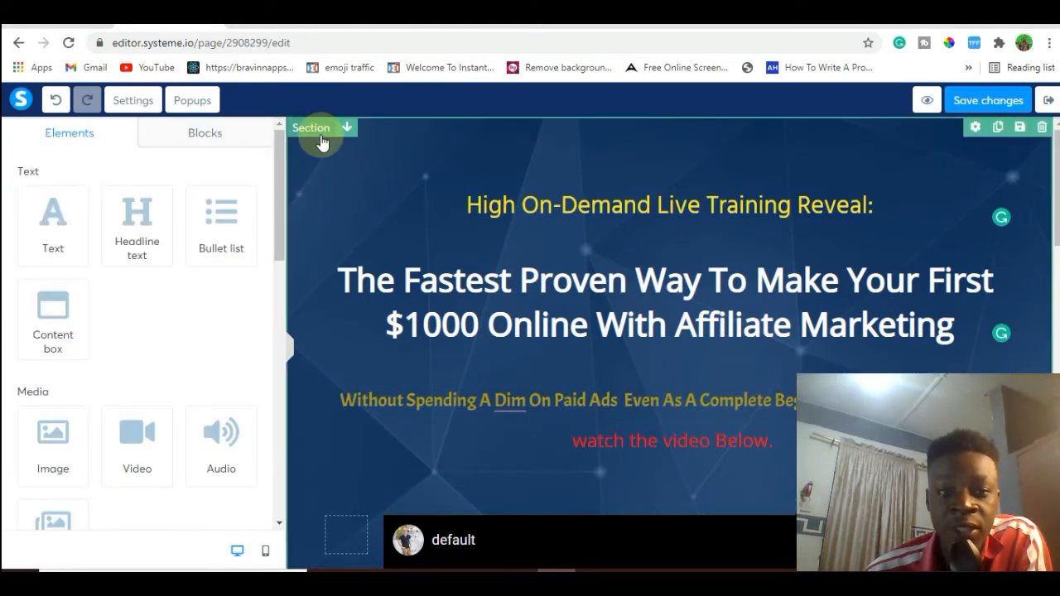
Open the background image upload dialog for the top section, checking the previously uploaded images before returning to the upload view.
click(411, 136)
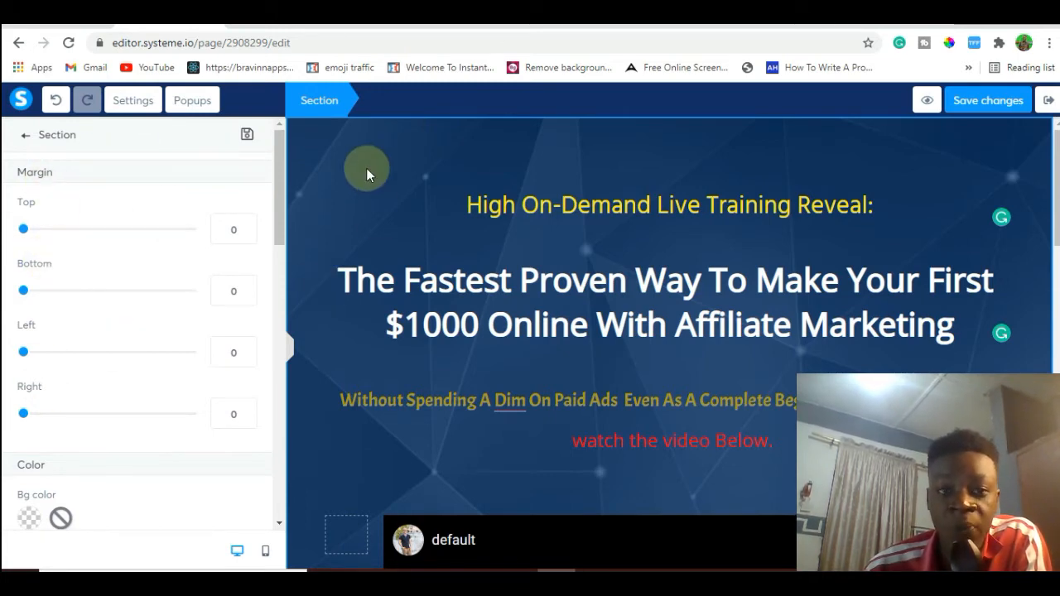
click(377, 207)
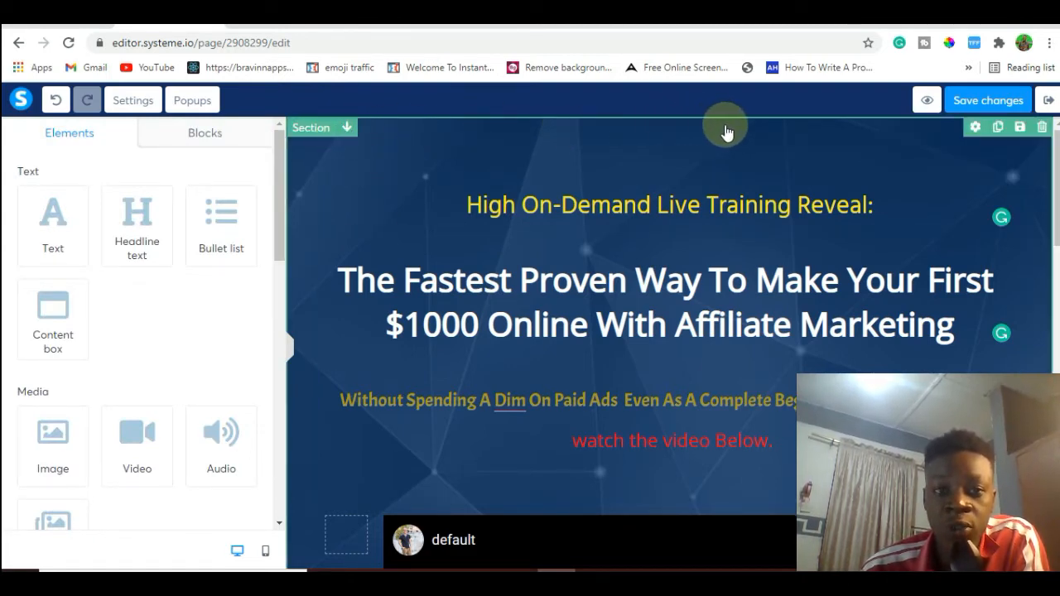
click(972, 129)
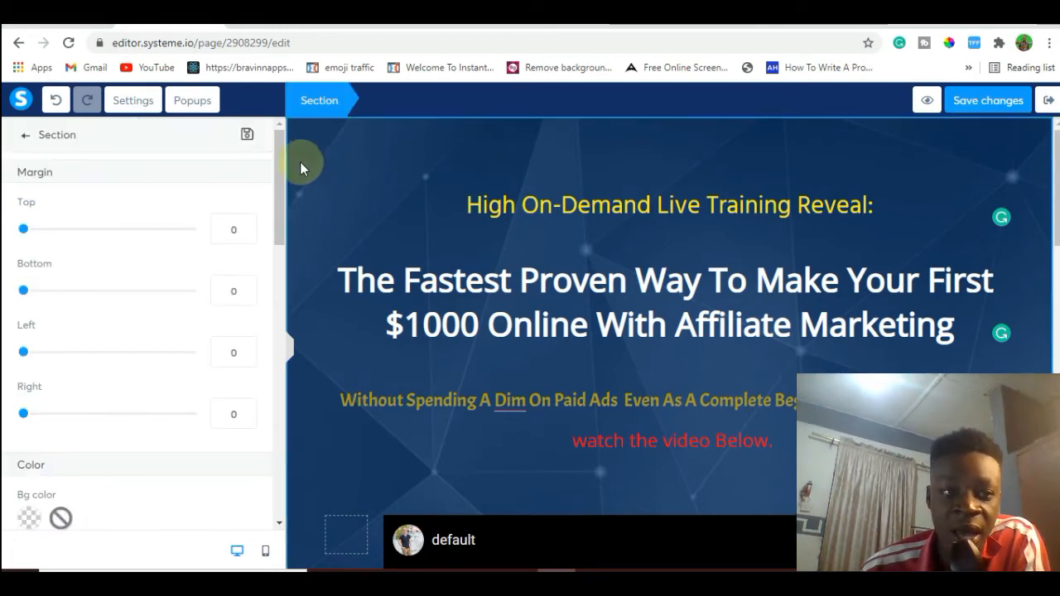
drag(283, 159, 288, 237)
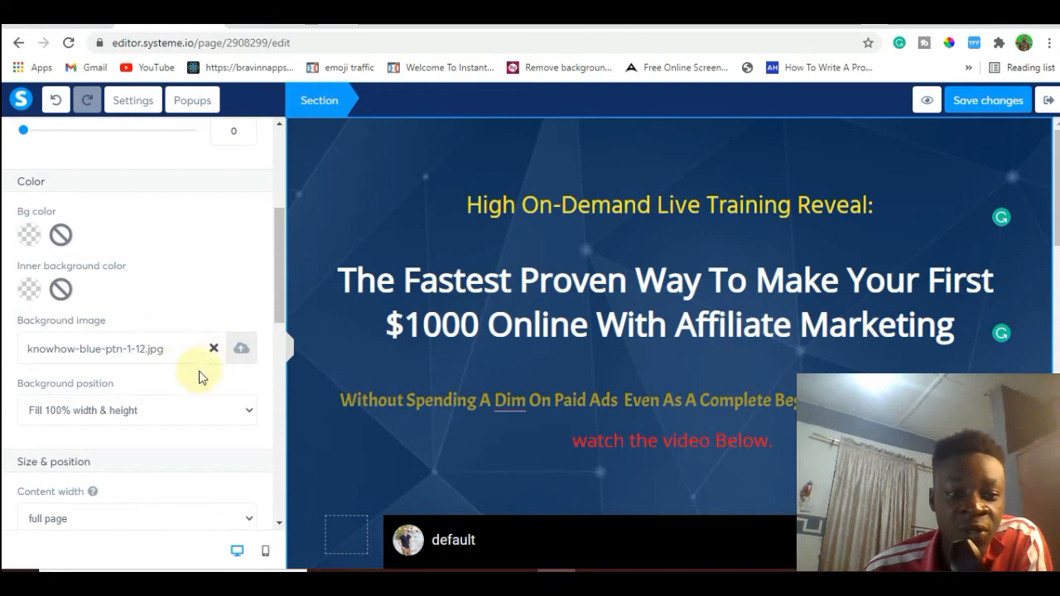
click(242, 351)
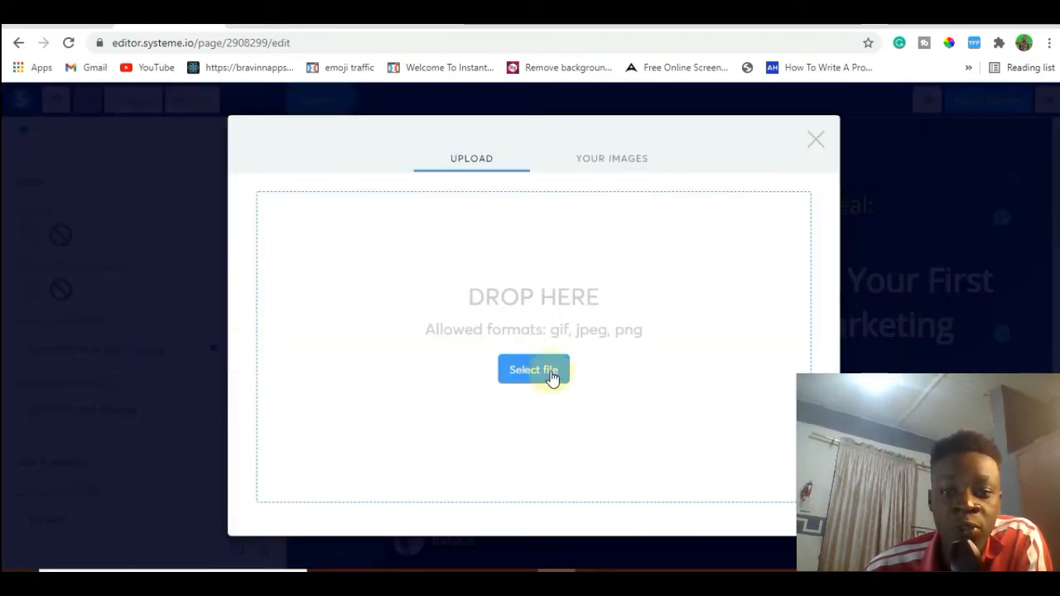
click(612, 164)
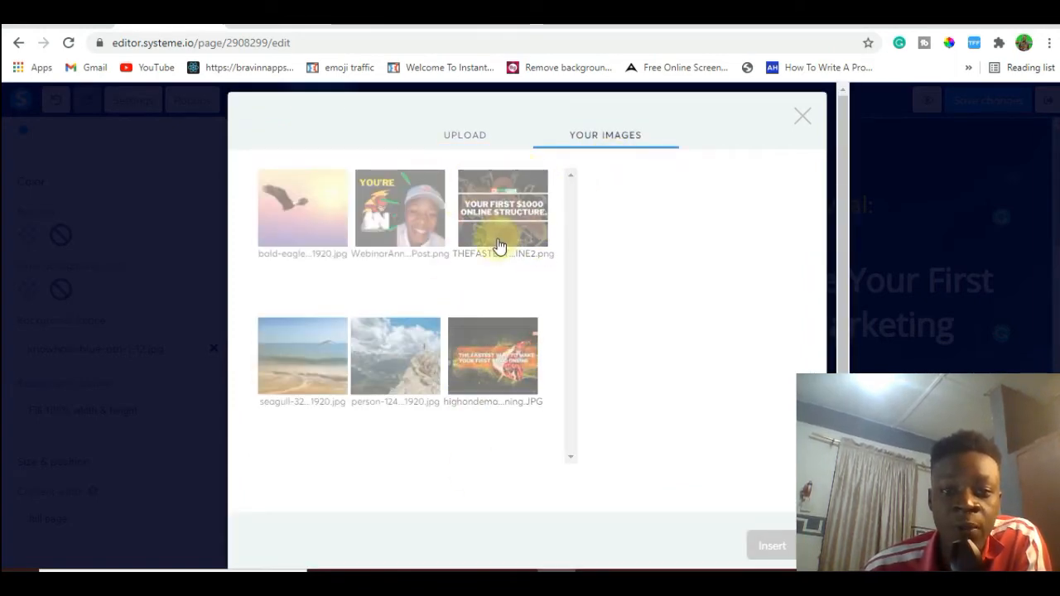
click(459, 138)
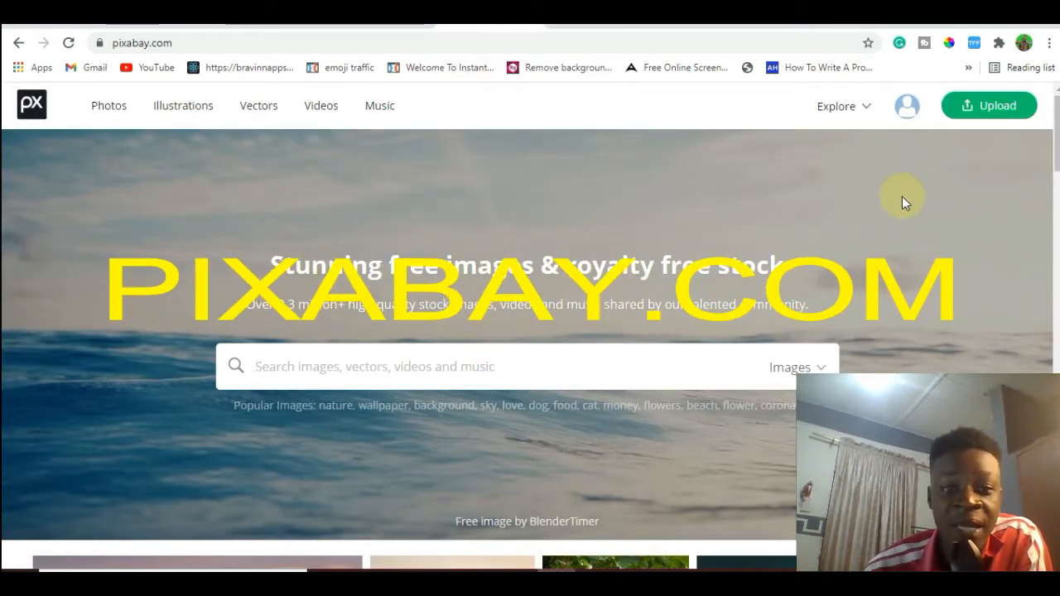
Browse the free stock images on Pixabay's home page and the "freedom" photo results on Unsplash.
scroll(902, 197, down, 3)
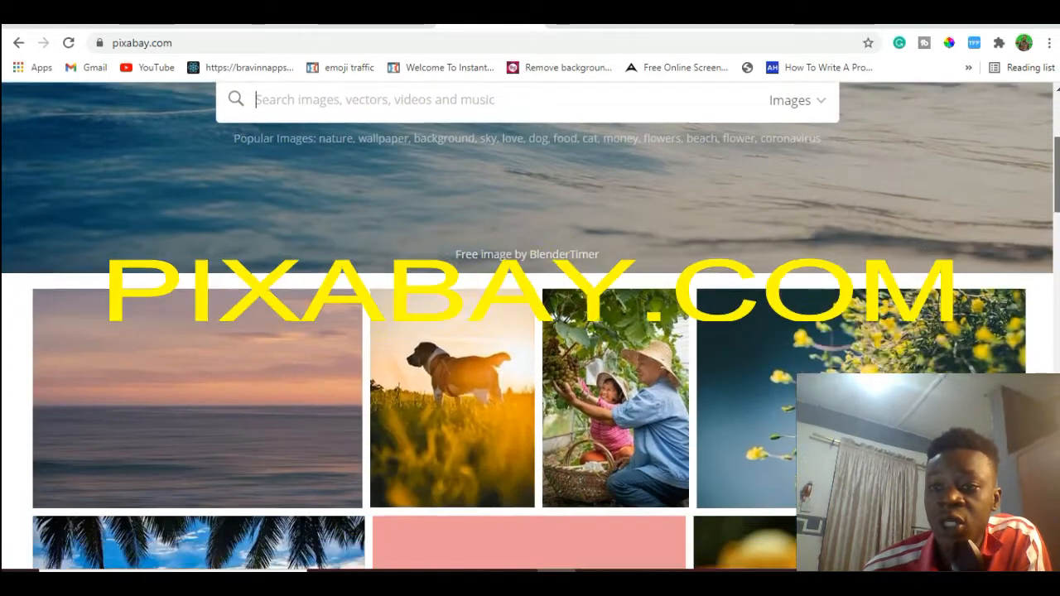
drag(1058, 157, 1056, 116)
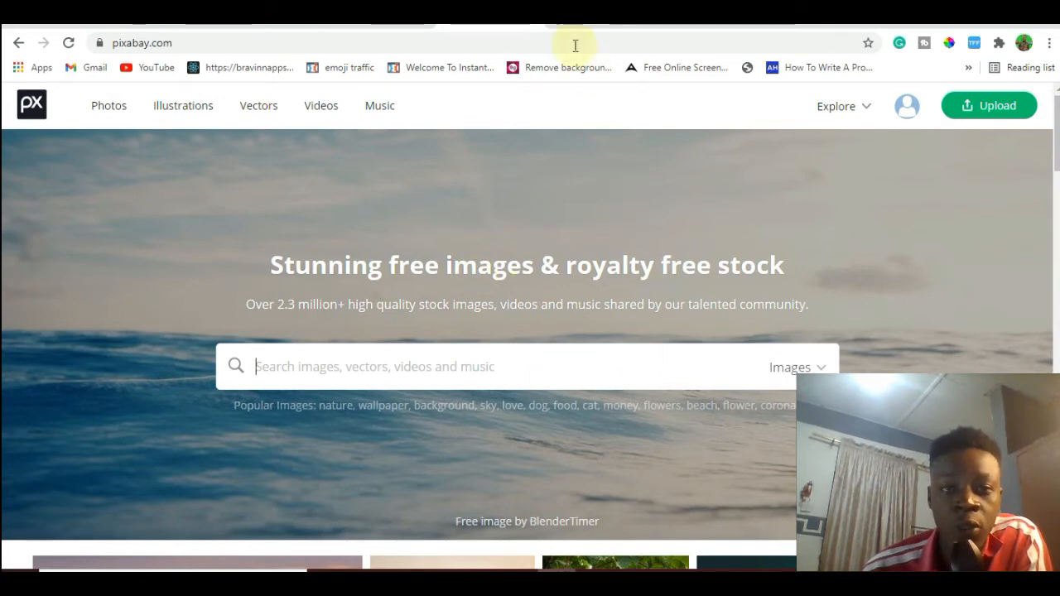
click(598, 26)
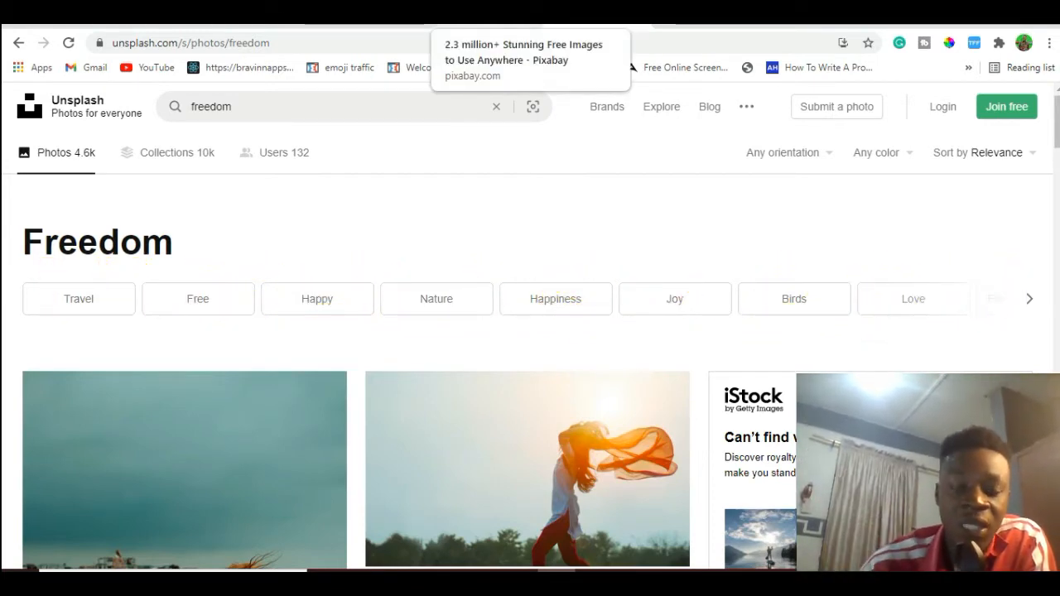
Switch back to Pixabay and search its image library for "freedom".
click(469, 25)
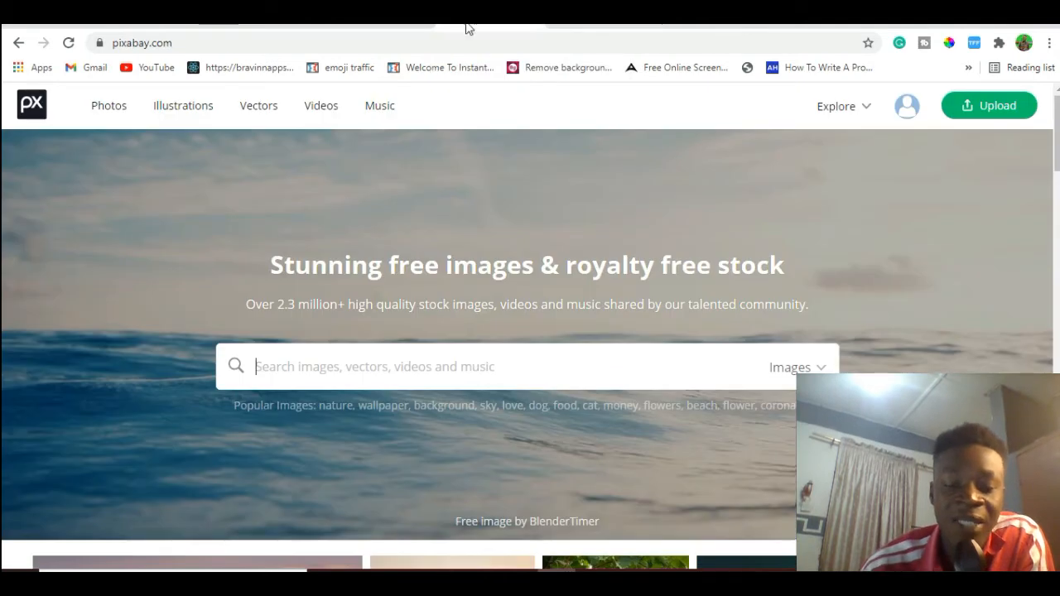
click(374, 352)
text(freed)
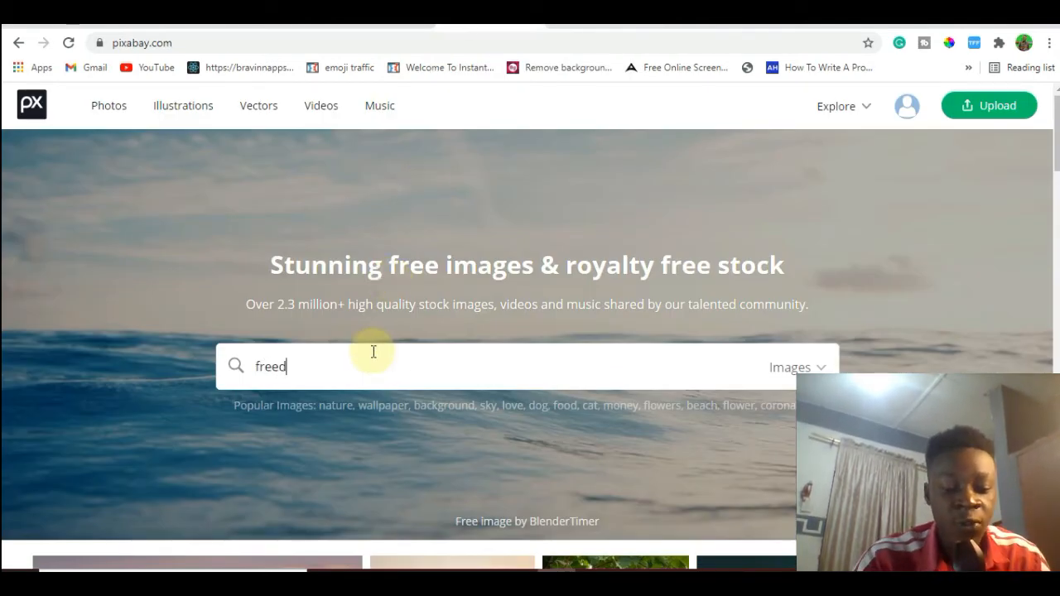
text(om)
key(Return)
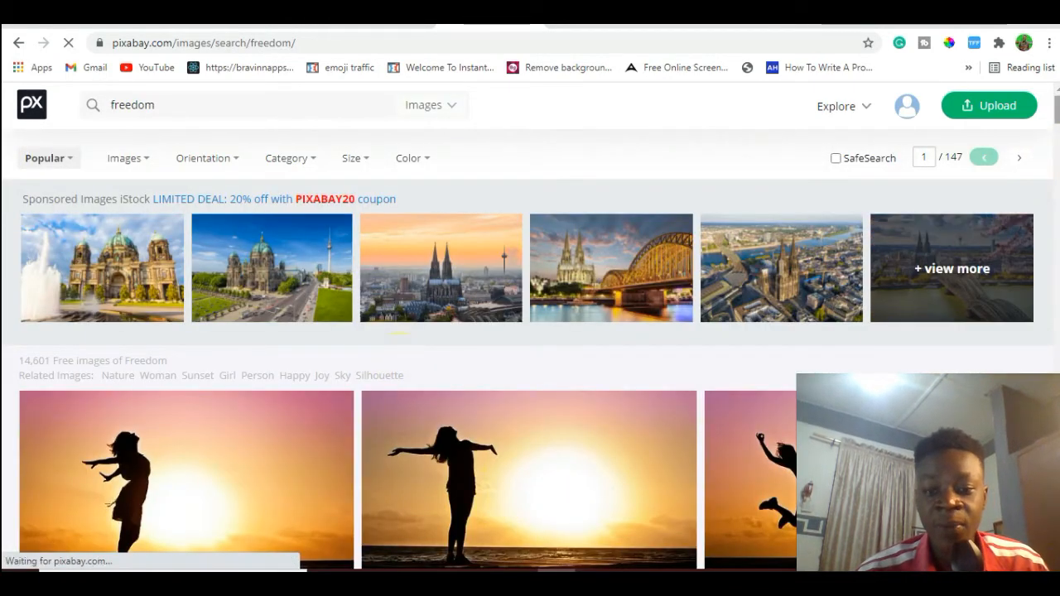
Download the silhouette photo of a single woman with outstretched arms at sunset as a 1920×1280 JPG and return to the systeme.io upload dialog.
scroll(552, 357, down, 2)
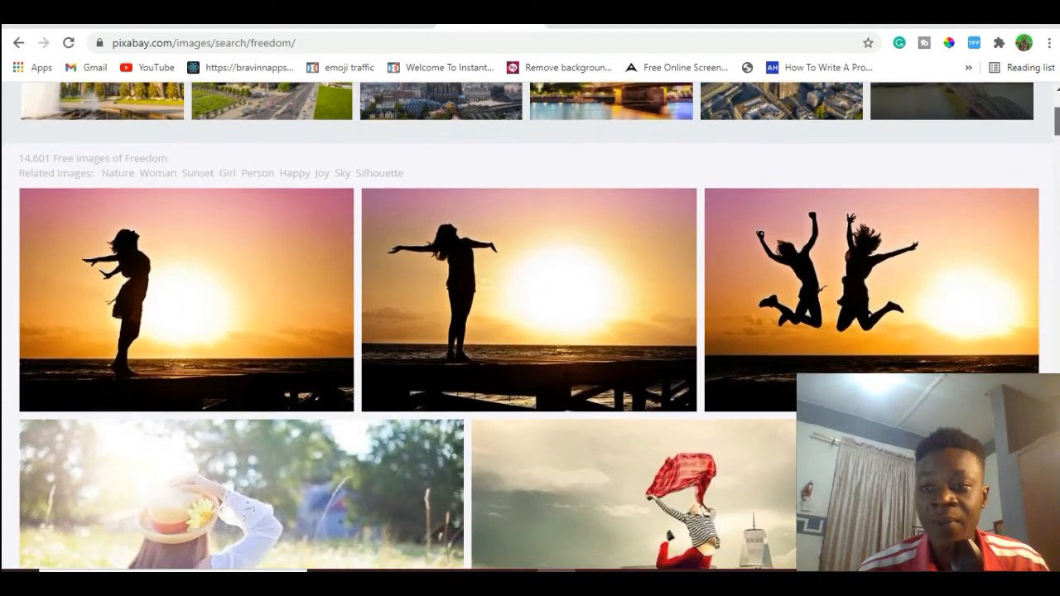
click(526, 295)
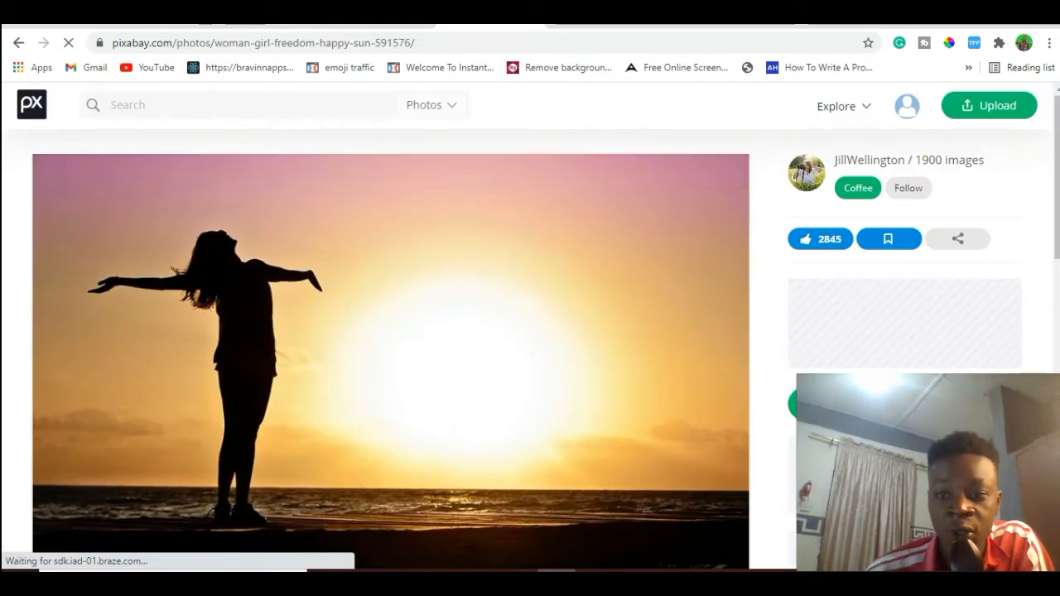
click(857, 404)
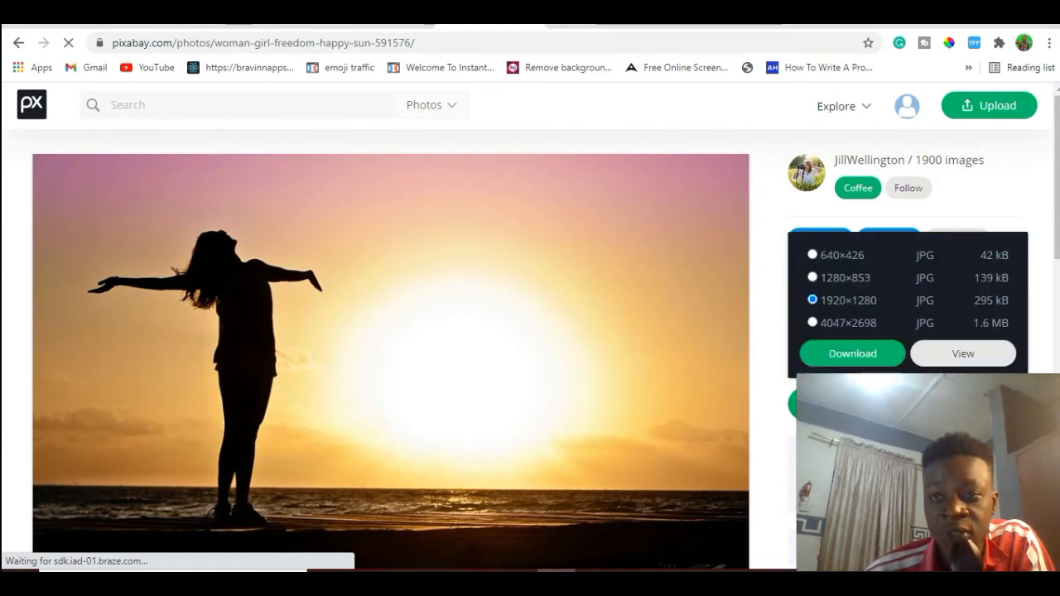
click(843, 366)
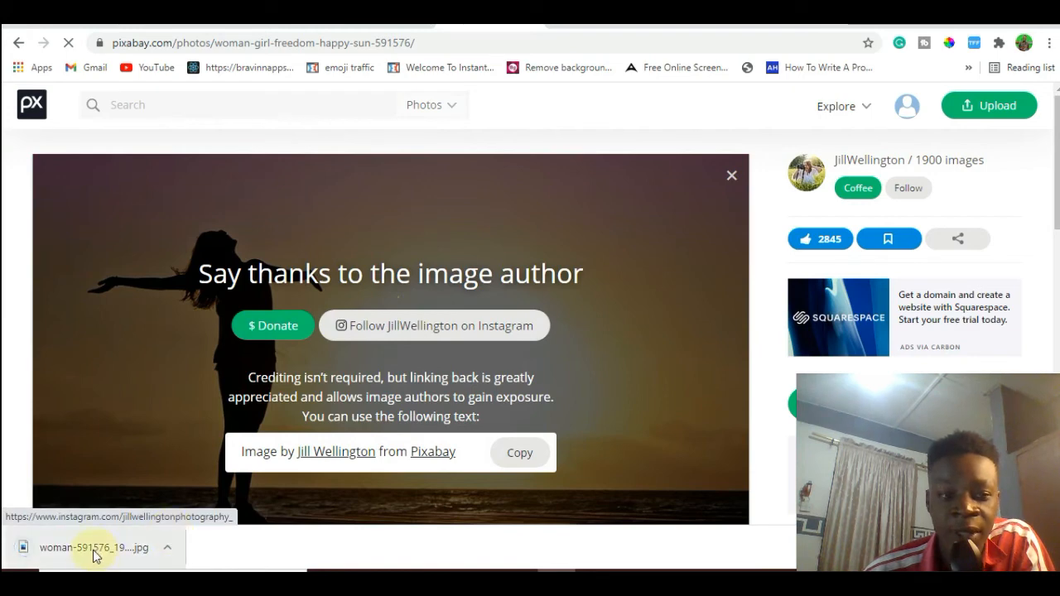
click(169, 27)
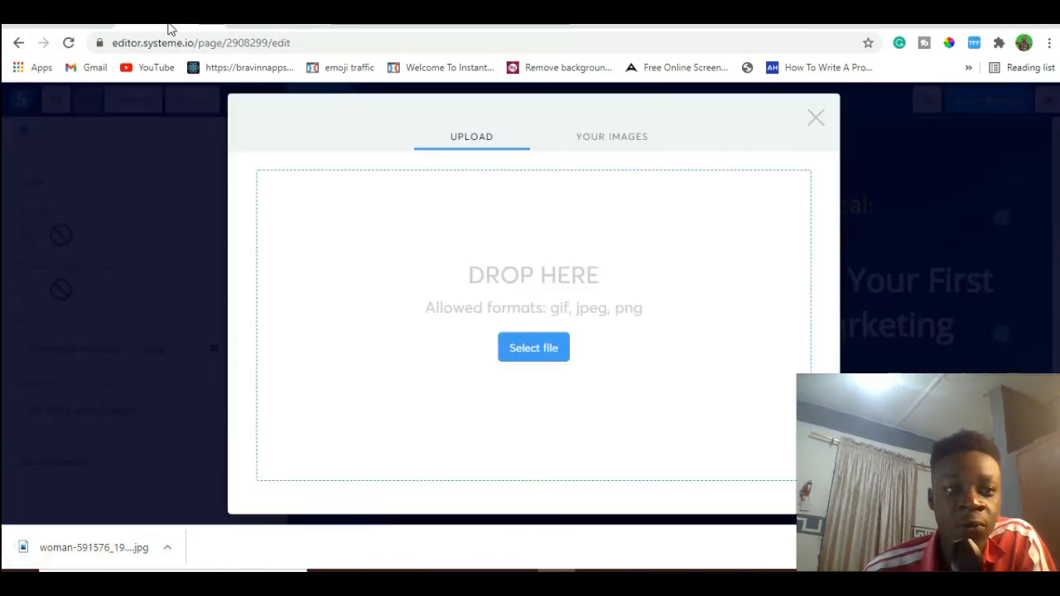
Upload woman-591576_1920.jpg and insert it as the top section's background image, checking how it looks behind the headlines and video.
drag(100, 550, 594, 293)
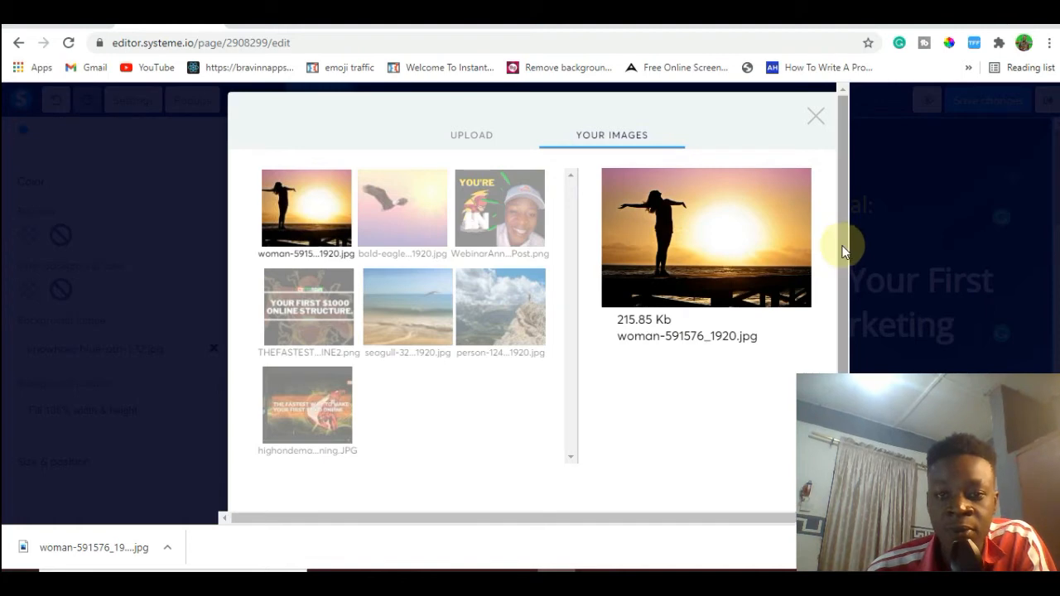
scroll(842, 249, down, 2)
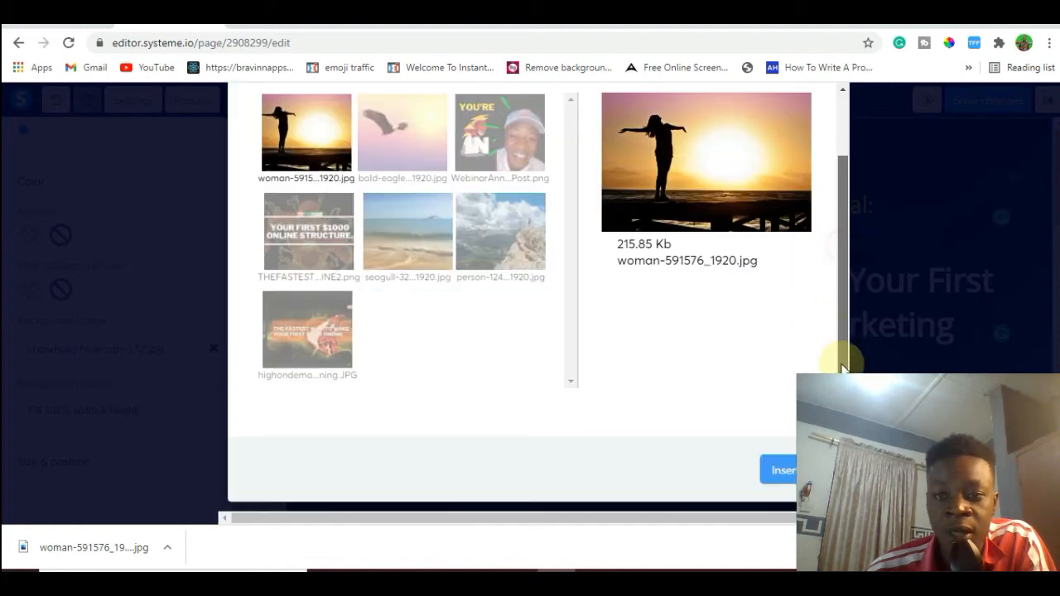
click(781, 477)
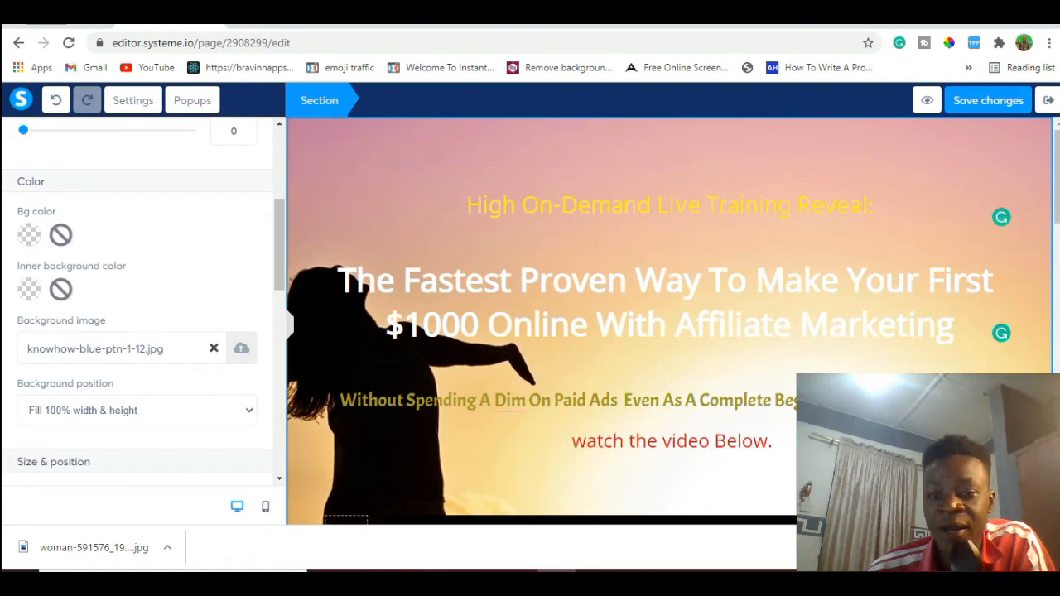
click(1057, 175)
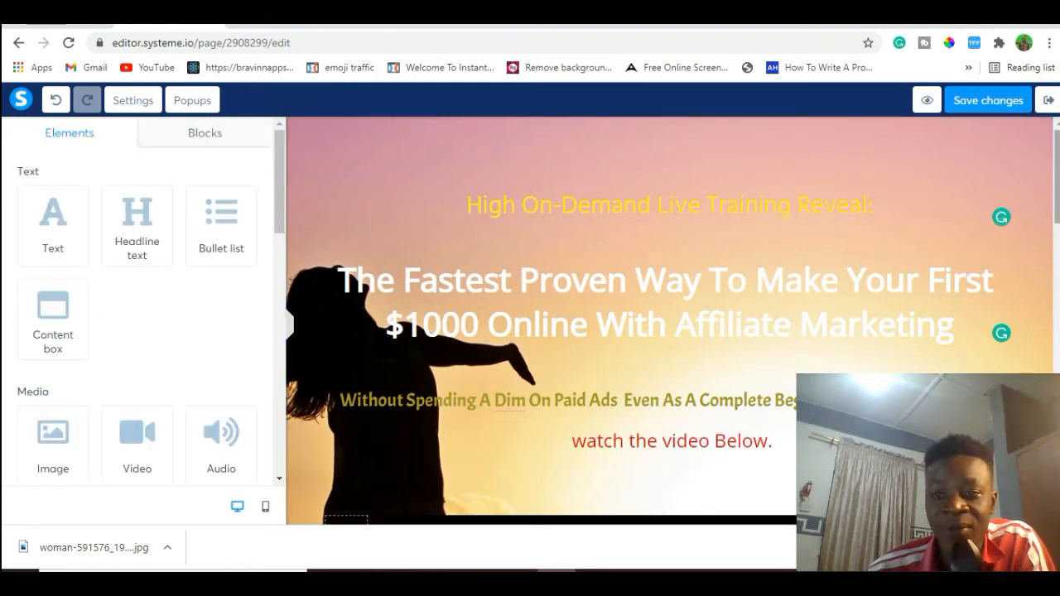
scroll(663, 485, down, 3)
scroll(662, 440, up, 2)
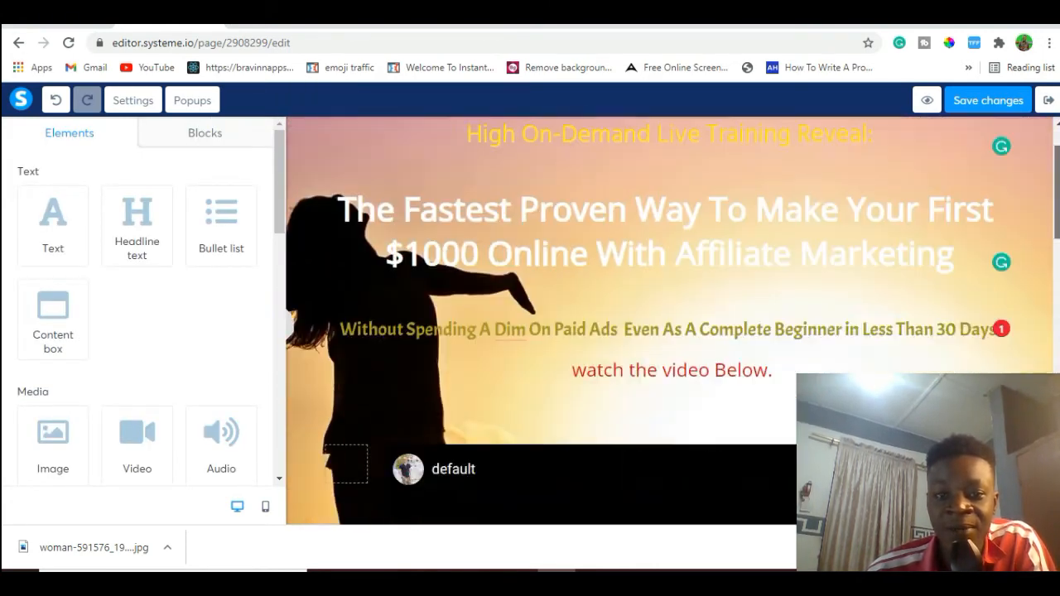
scroll(663, 338, down, 6)
scroll(662, 339, up, 4)
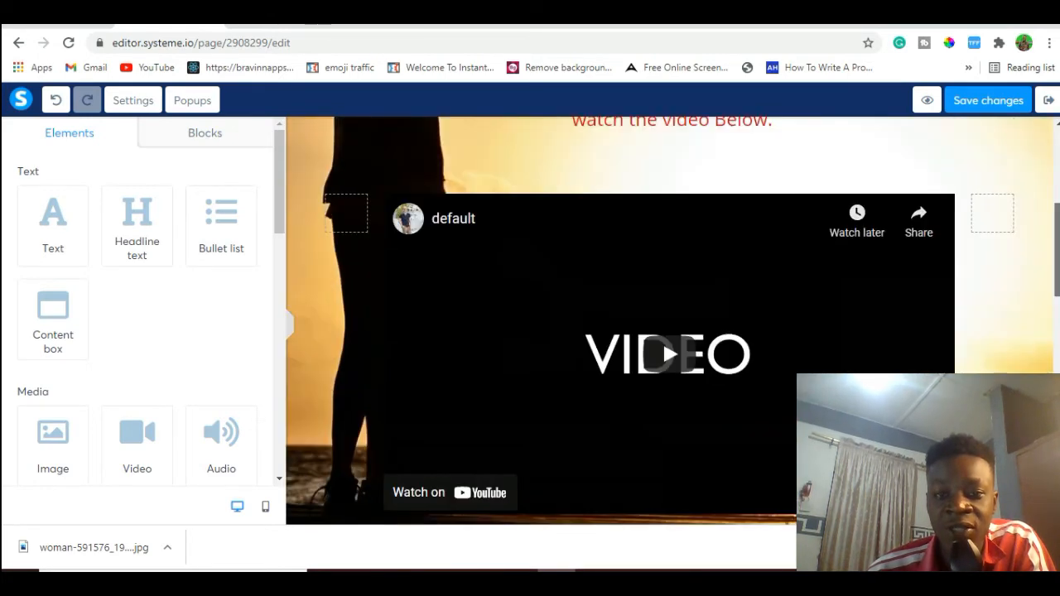
scroll(663, 338, up, 3)
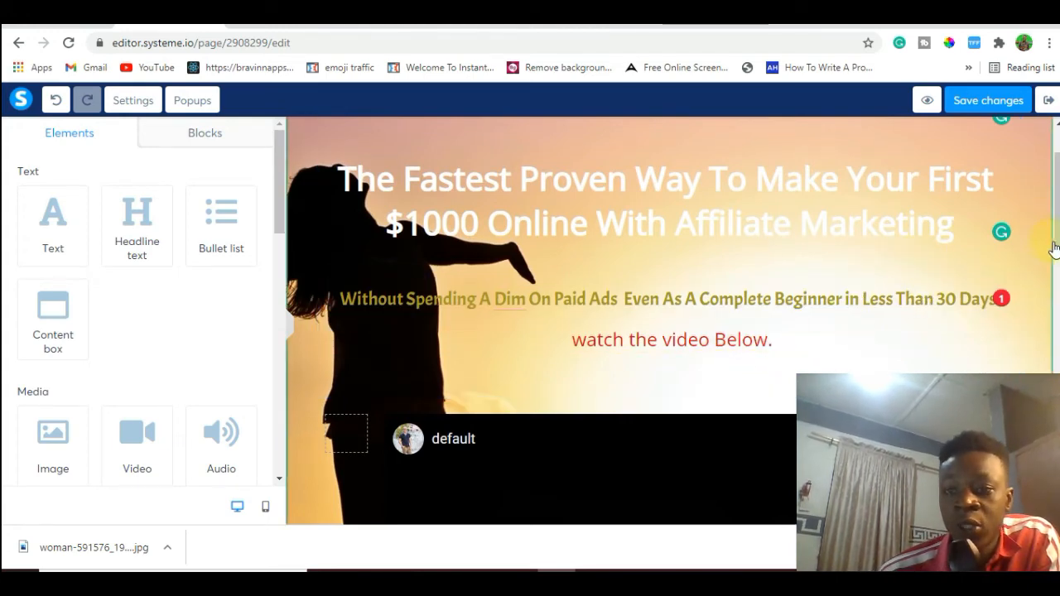
Examine the video area of the example squeeze page and the live training video post in the Facebook group.
click(292, 30)
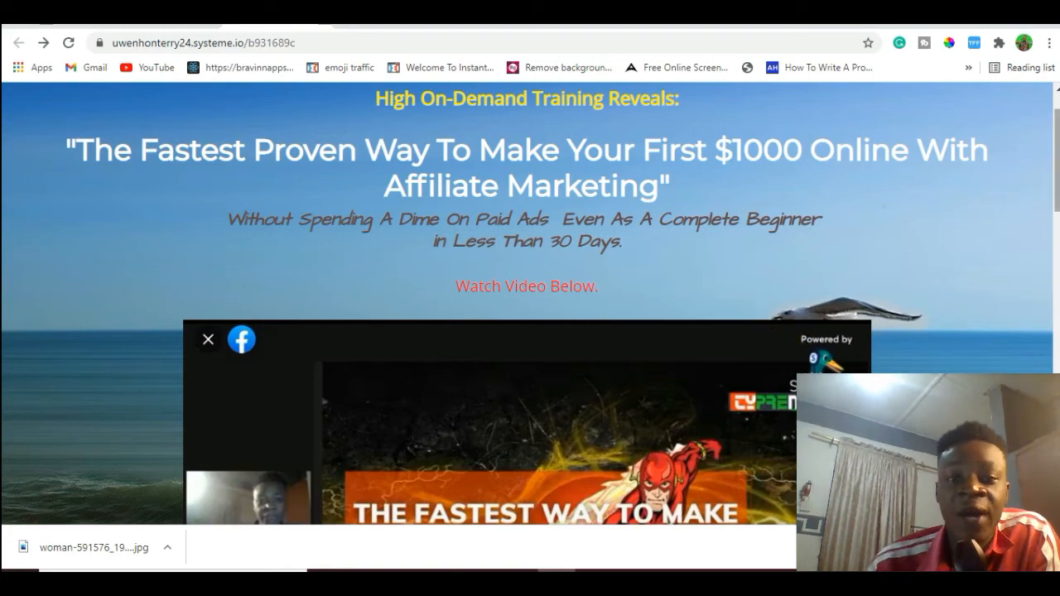
scroll(1007, 220, down, 2)
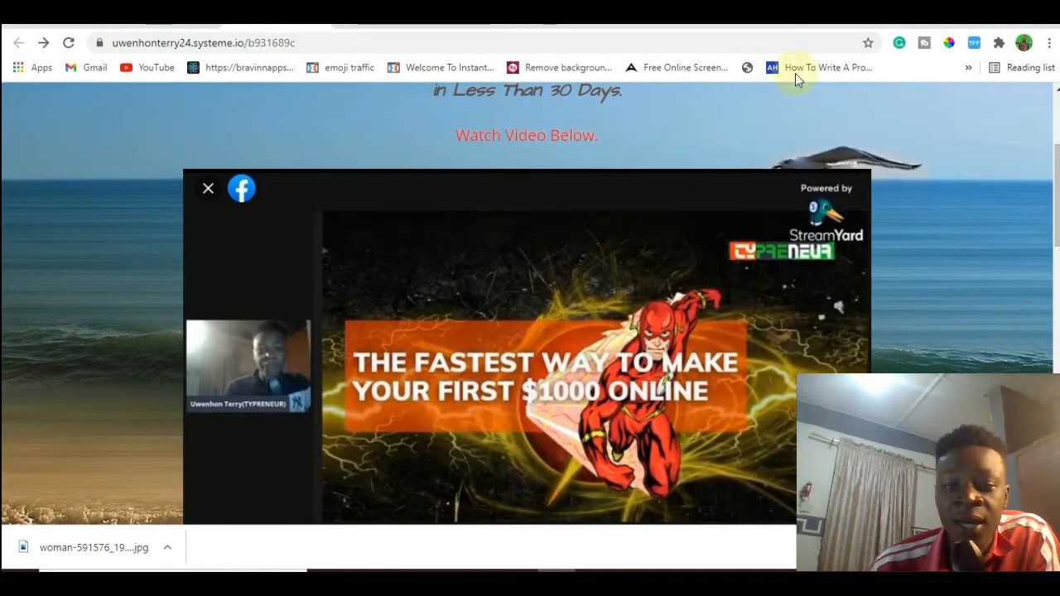
click(704, 14)
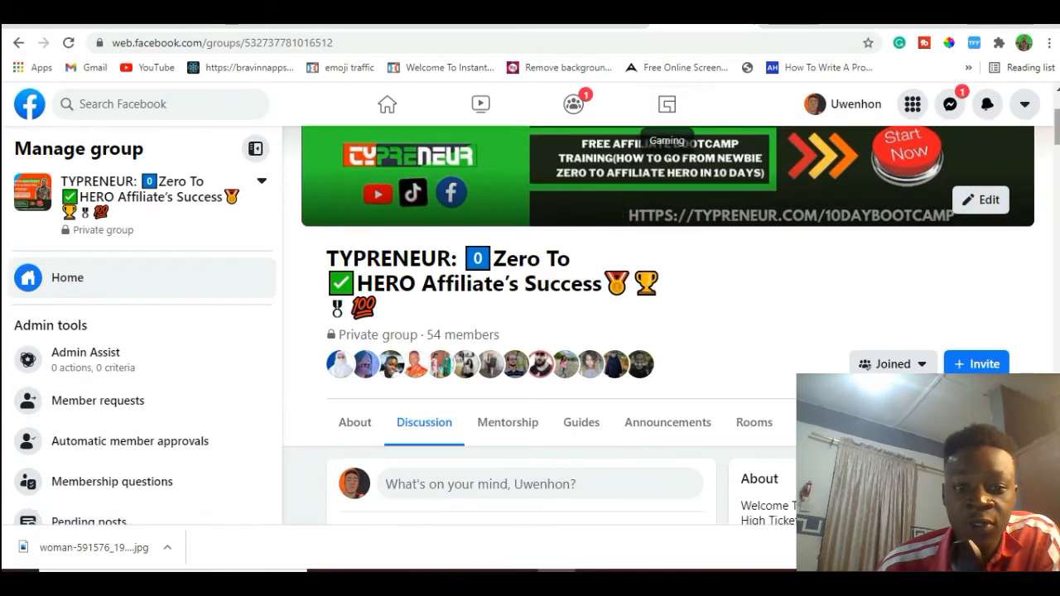
scroll(522, 332, down, 6)
scroll(522, 332, down, 1)
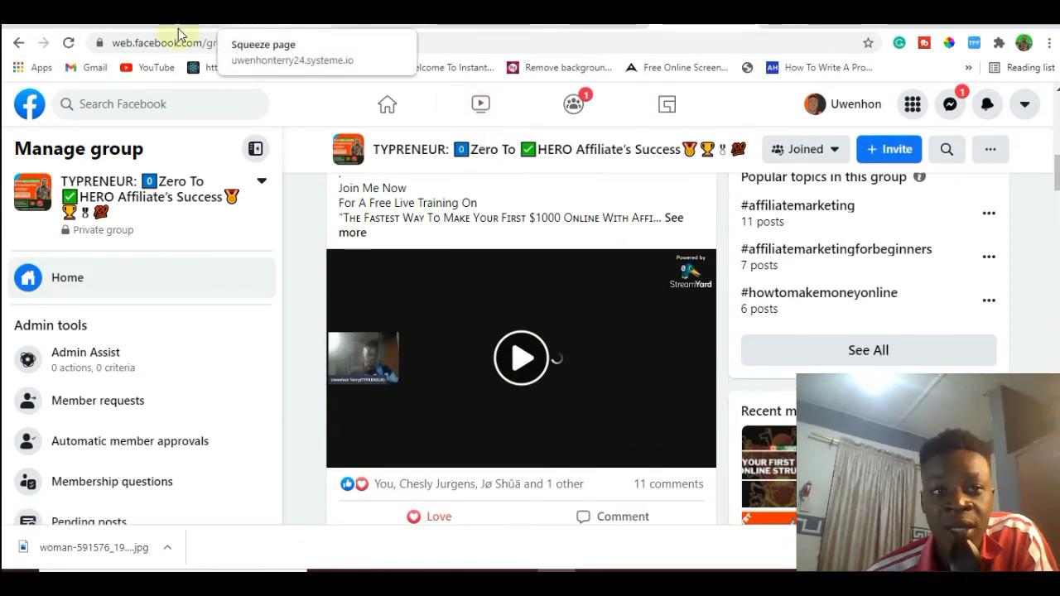
Return to the squeeze page editor and delete the placeholder video element below the headlines.
click(264, 25)
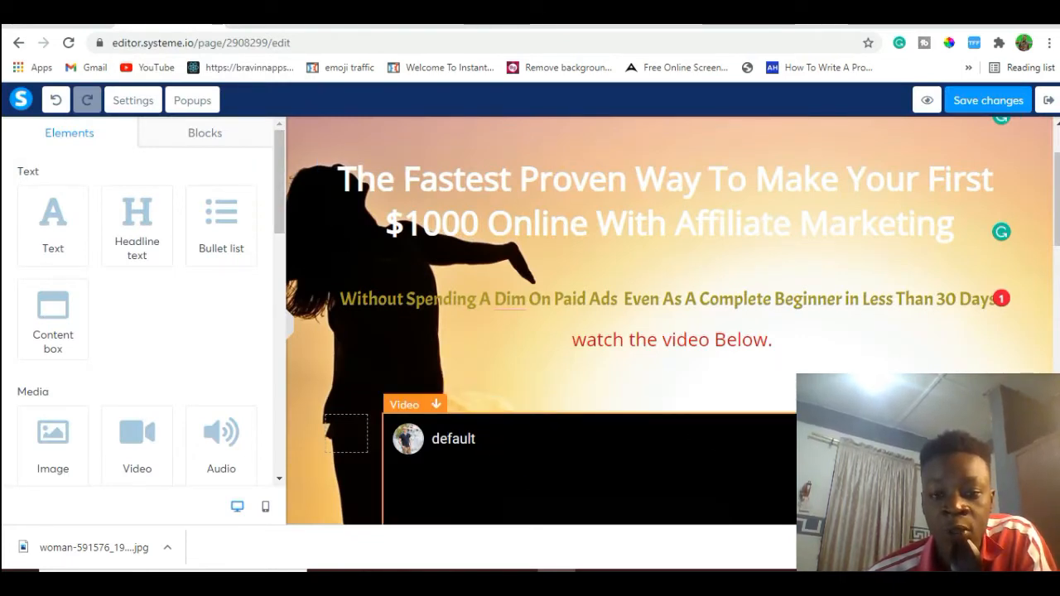
click(944, 404)
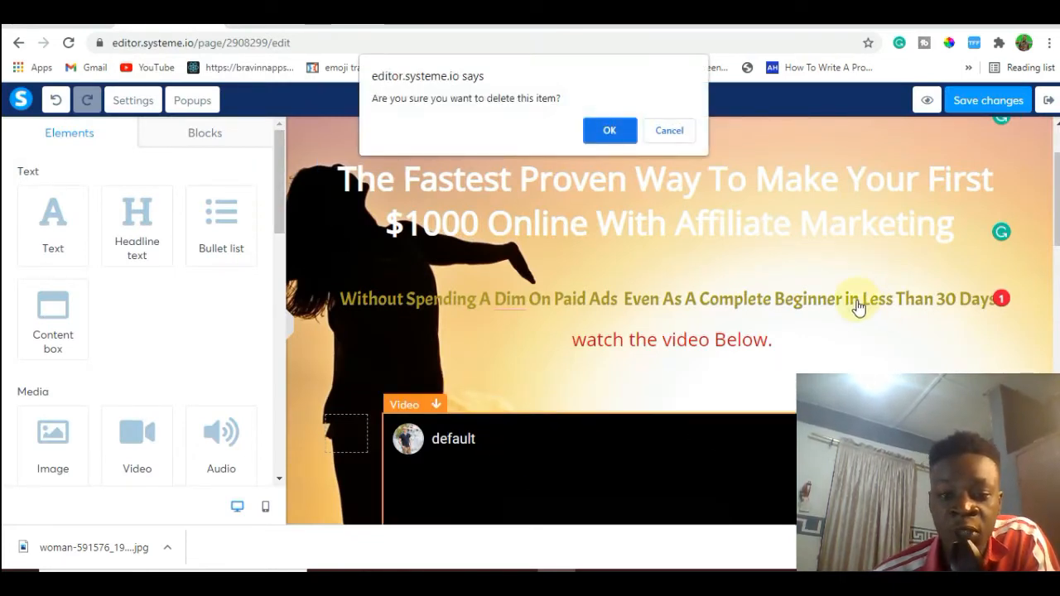
click(610, 130)
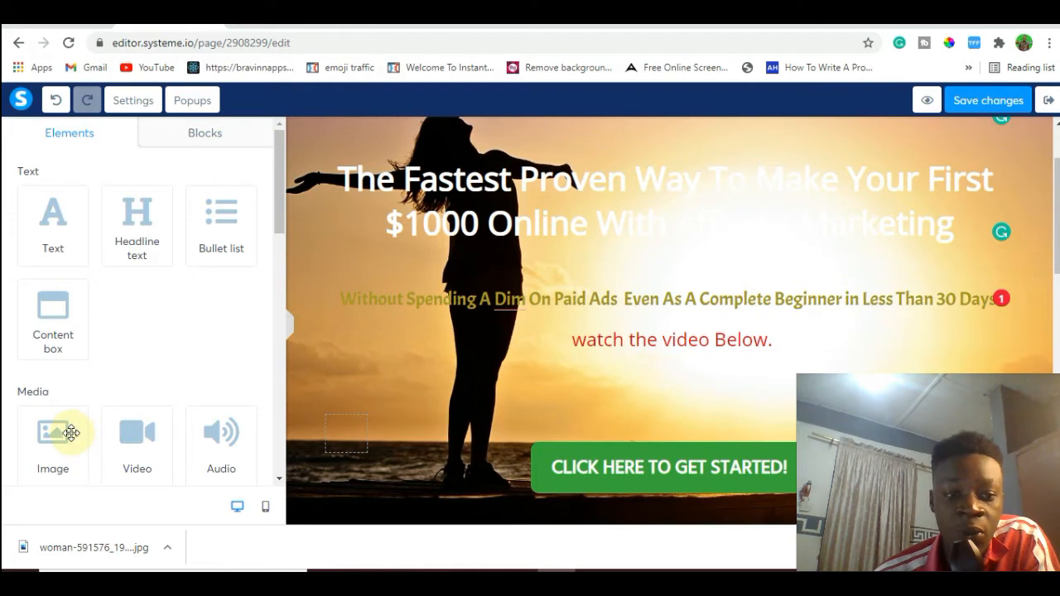
Add an image element below the "watch the video Below." text, using highondemandlivetraining.JPG from the previously uploaded images.
drag(66, 432, 570, 345)
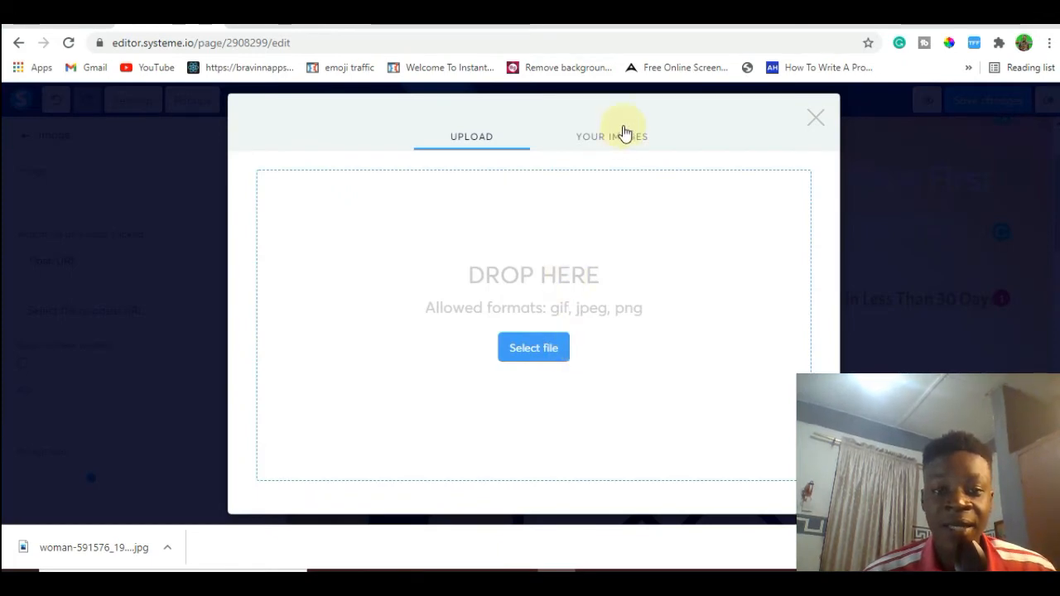
click(622, 142)
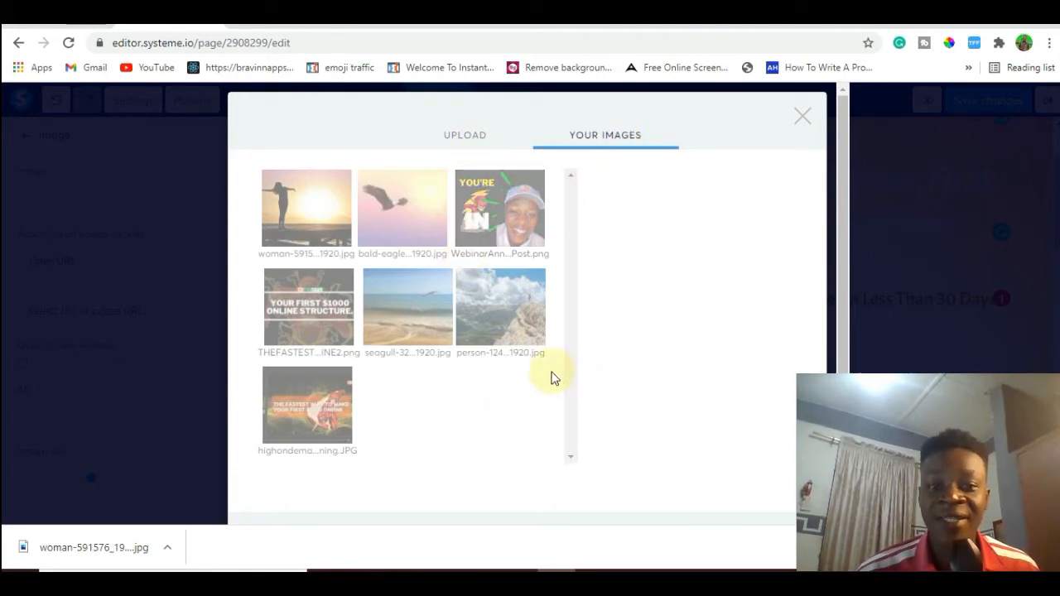
click(311, 421)
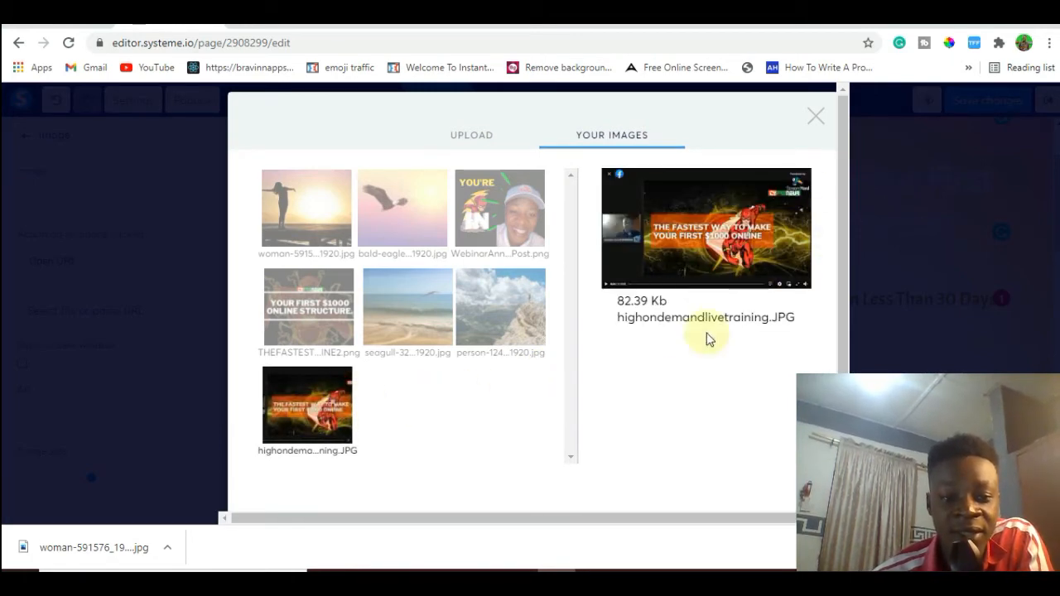
scroll(841, 356, down, 2)
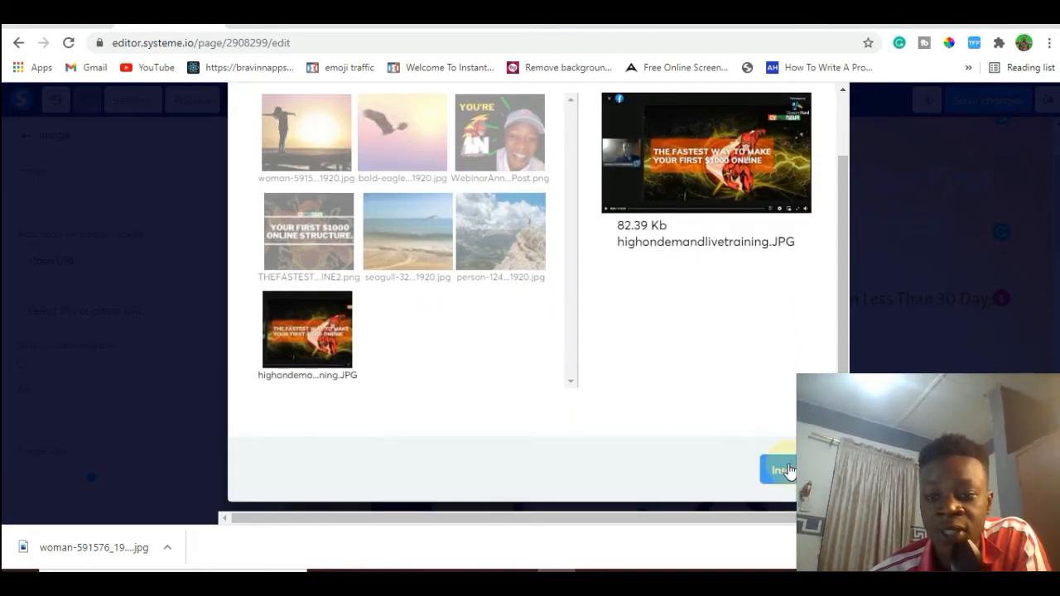
click(787, 470)
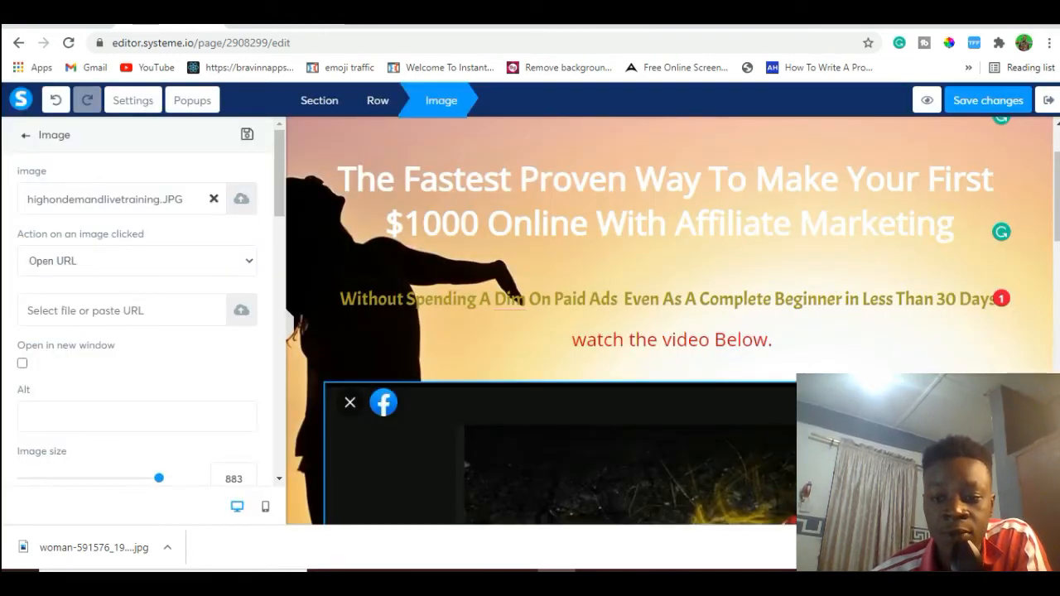
click(1057, 216)
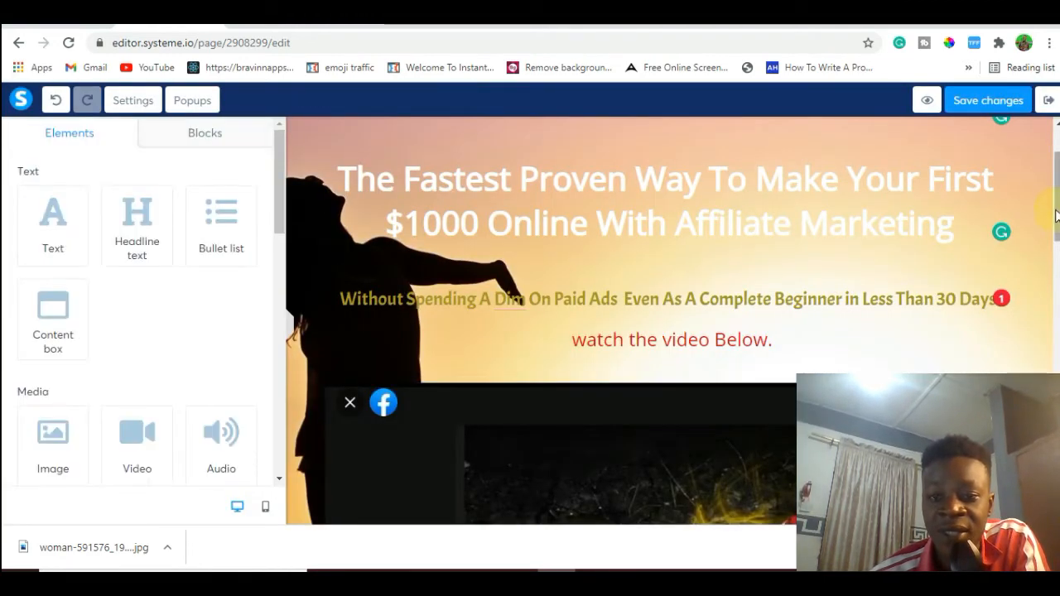
drag(1057, 217, 1057, 195)
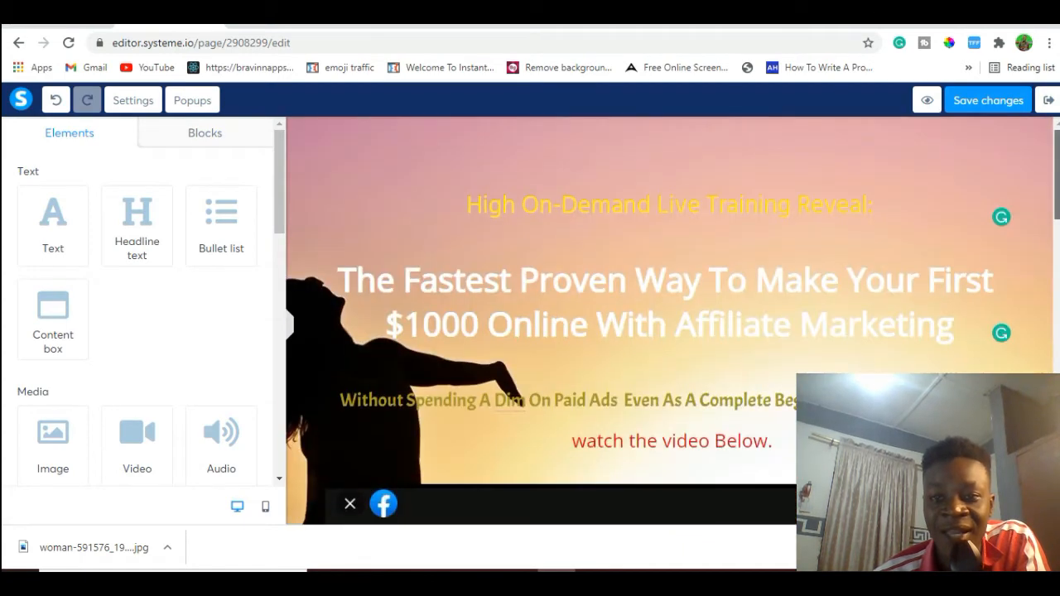
click(863, 204)
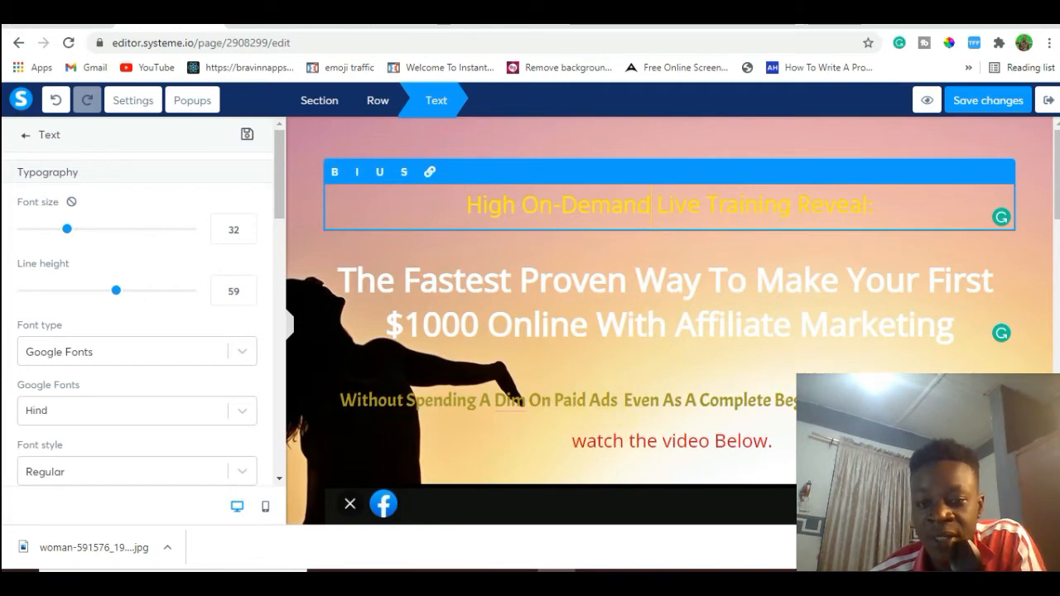
Select the green call-to-action button below the new image and display its typography settings.
drag(1057, 199, 1057, 346)
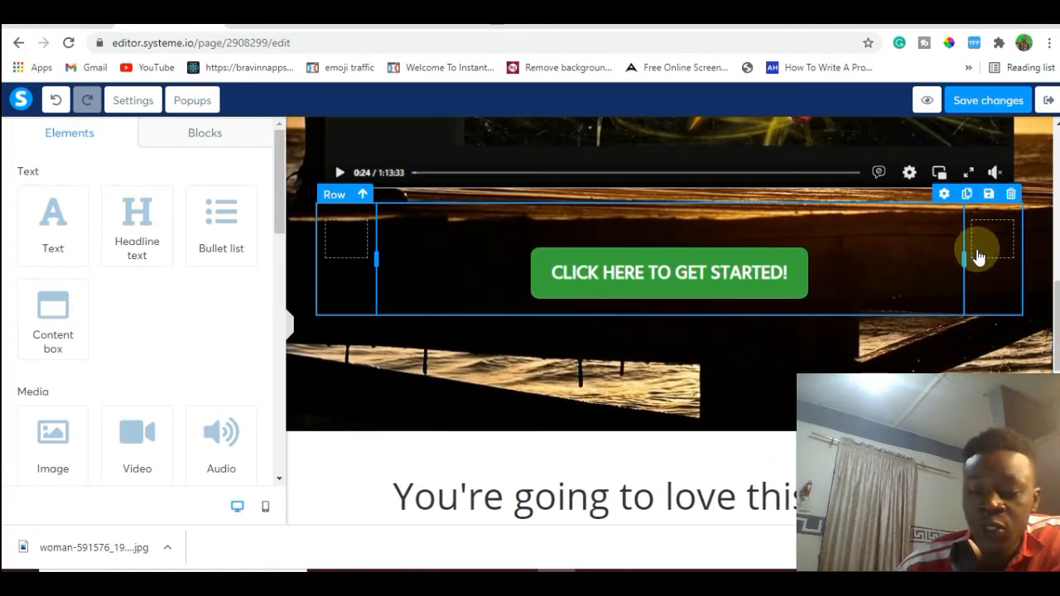
click(770, 278)
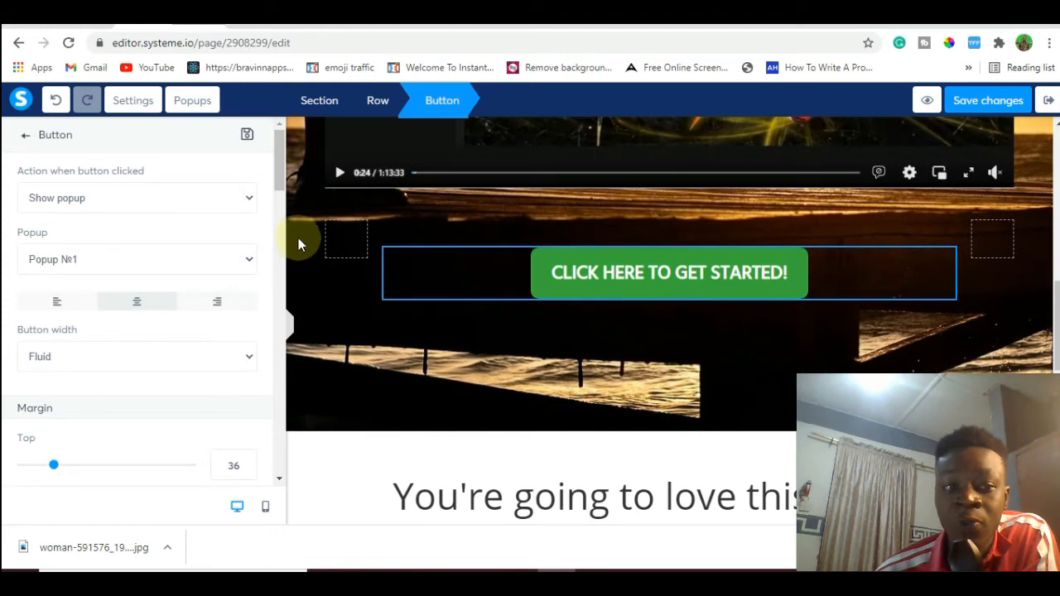
drag(283, 175, 287, 263)
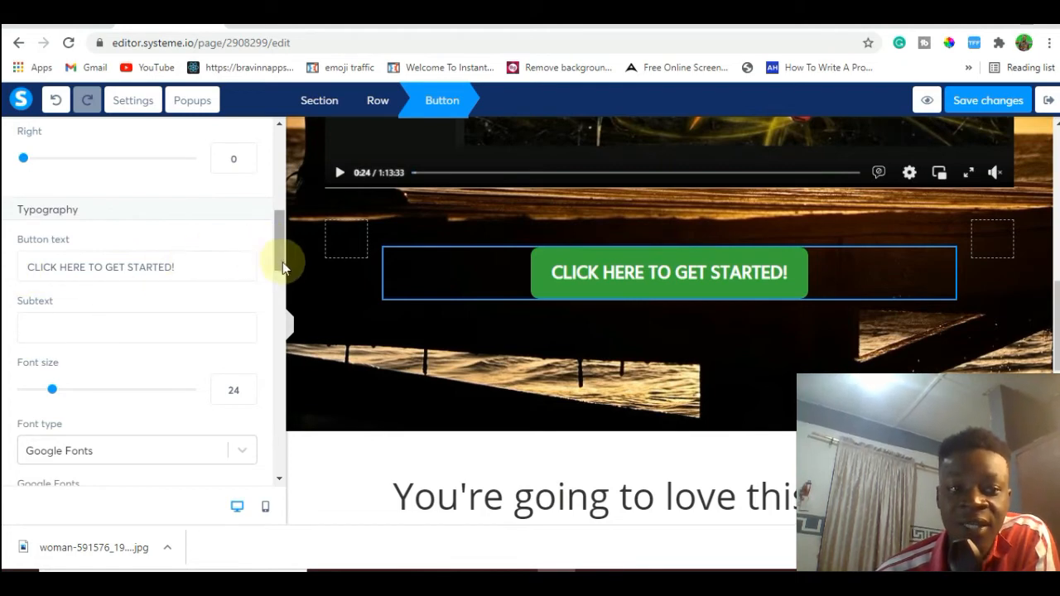
drag(281, 261, 281, 268)
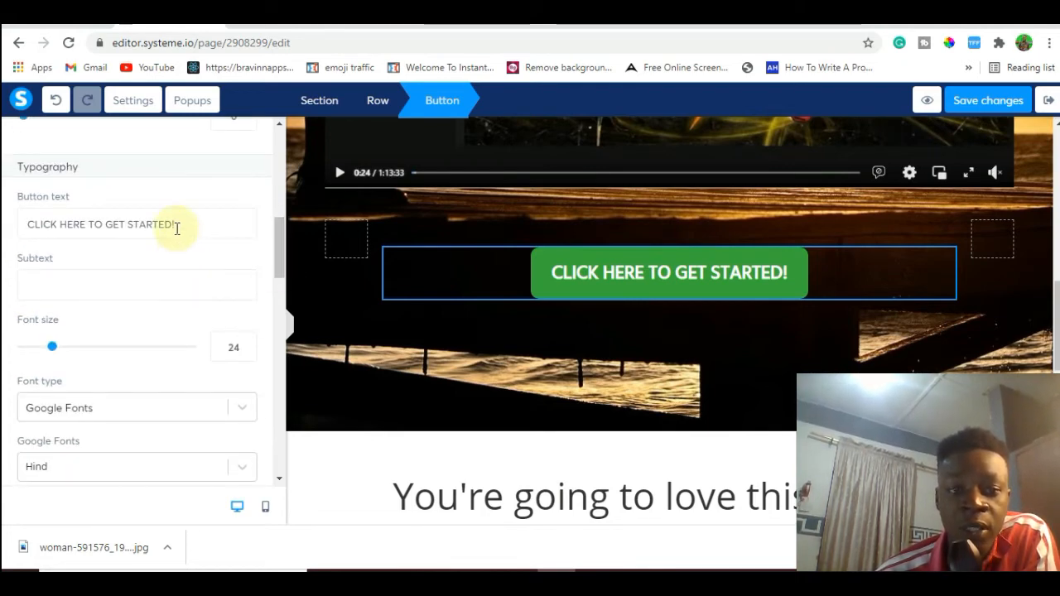
Replace the button's text with "wATCH VIDEO TRAINING NOW!!", checking the example page's button for the wording.
click(176, 227)
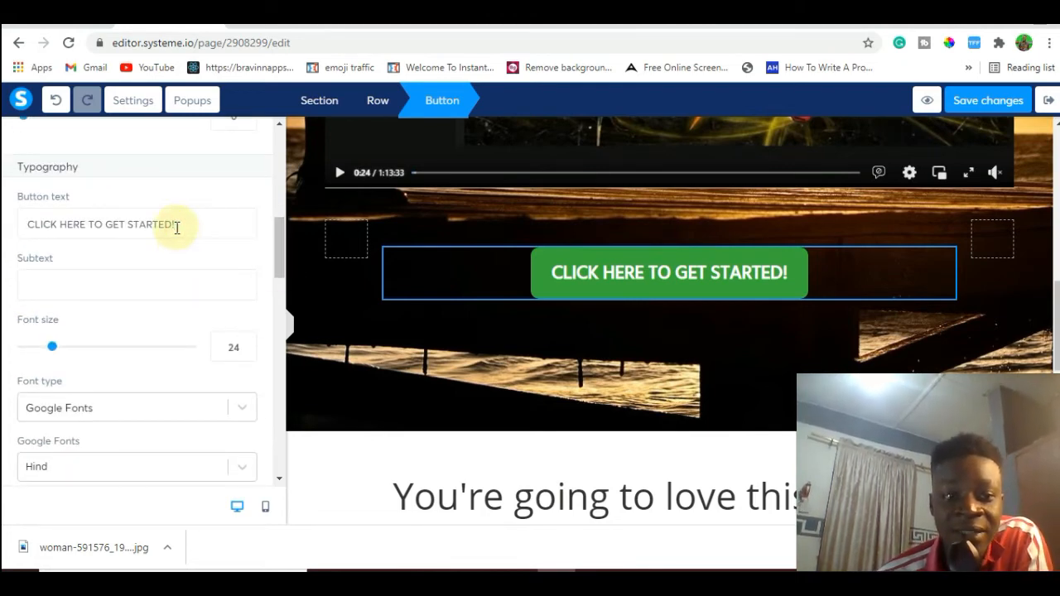
key(ctrl+a)
click(253, 22)
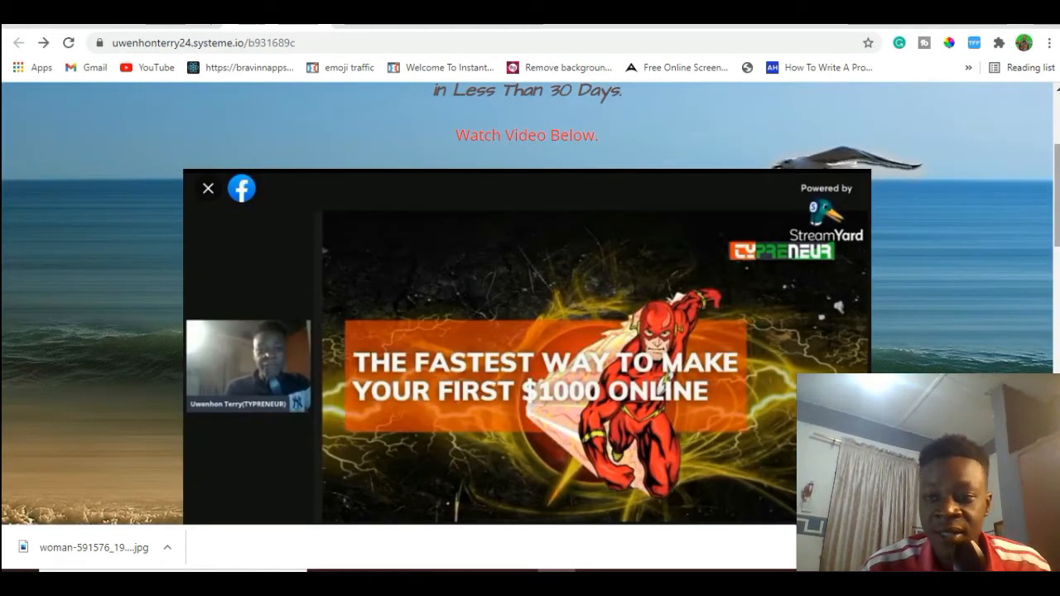
scroll(530, 304, down, 5)
scroll(531, 304, up, 4)
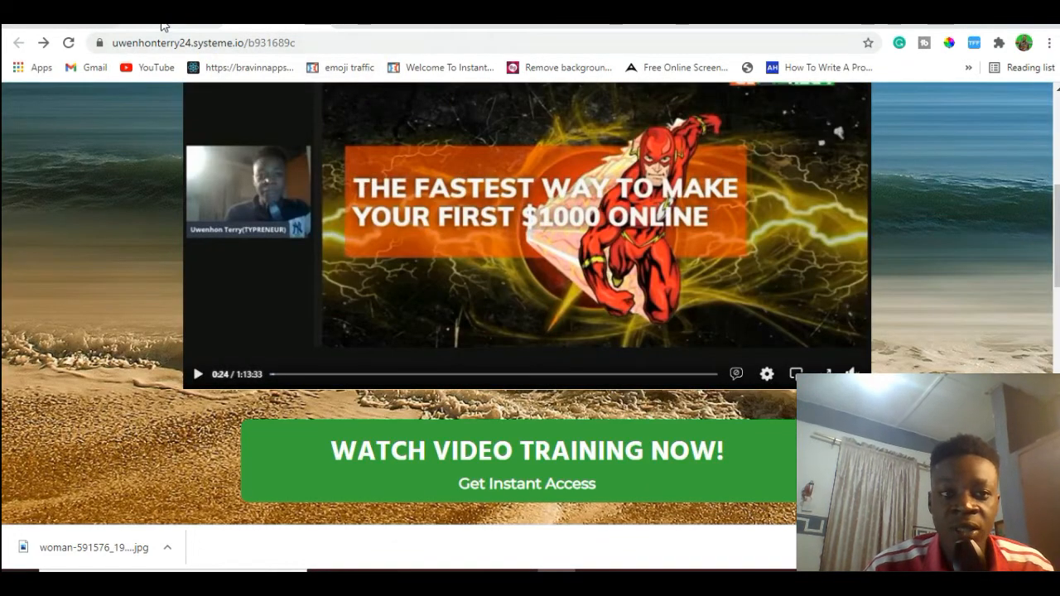
click(162, 24)
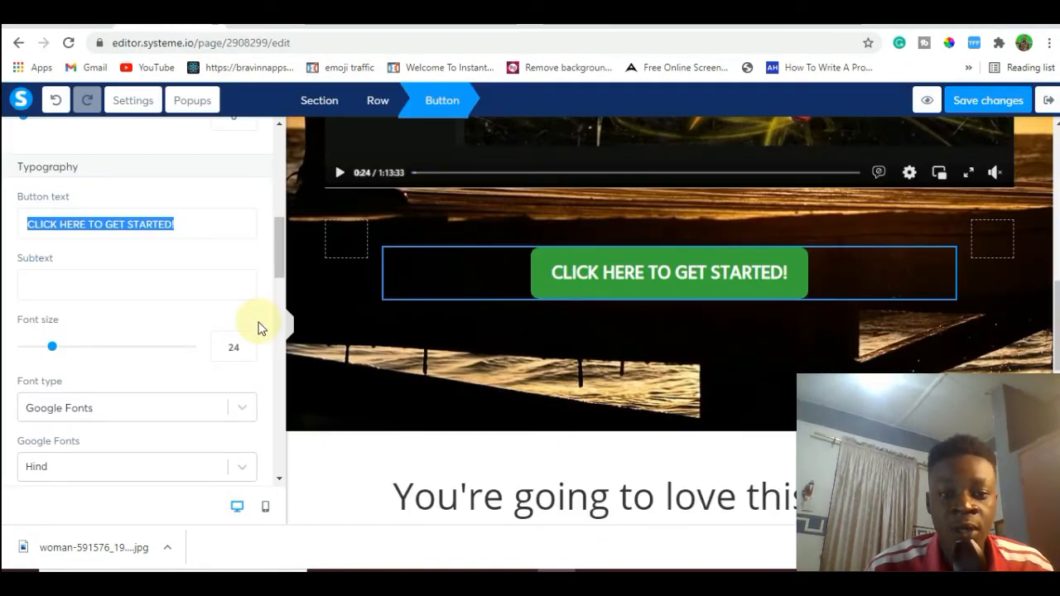
key(BackSpace)
text(wa)
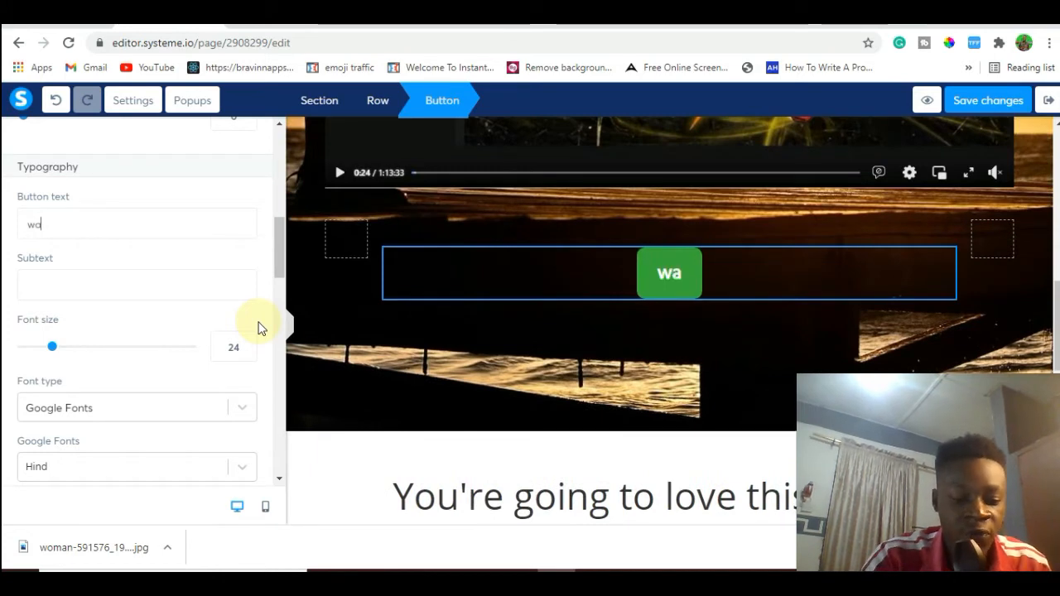
key(BackSpace)
text(AT)
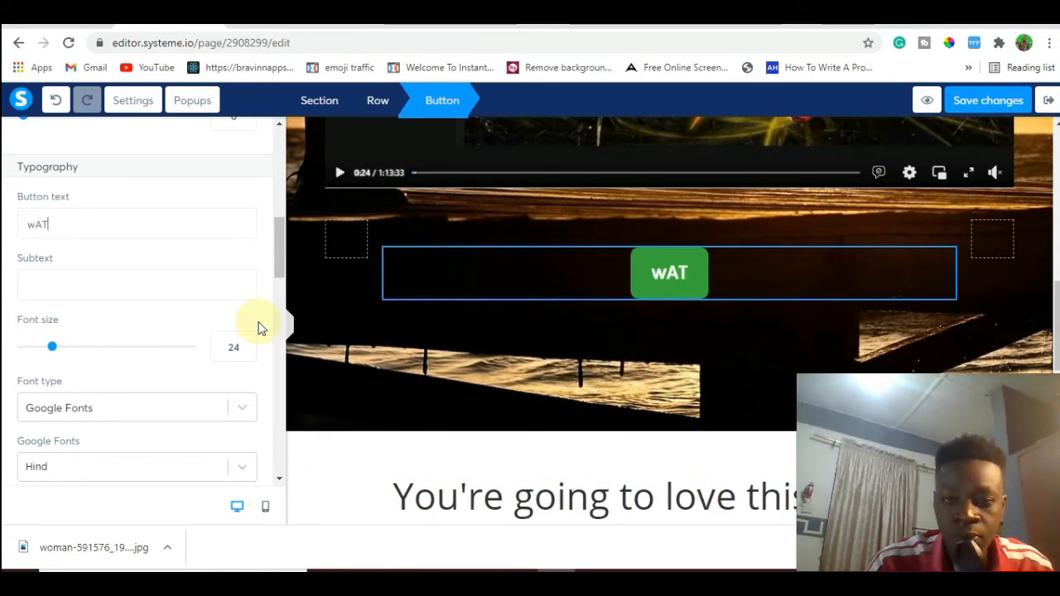
text(CH VI)
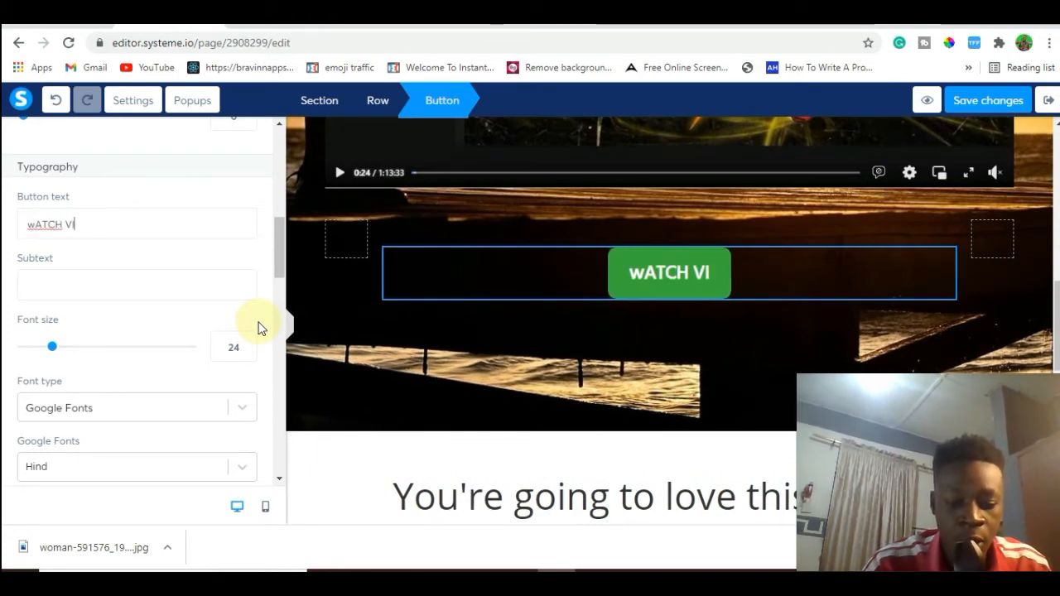
text(DEO TRAI)
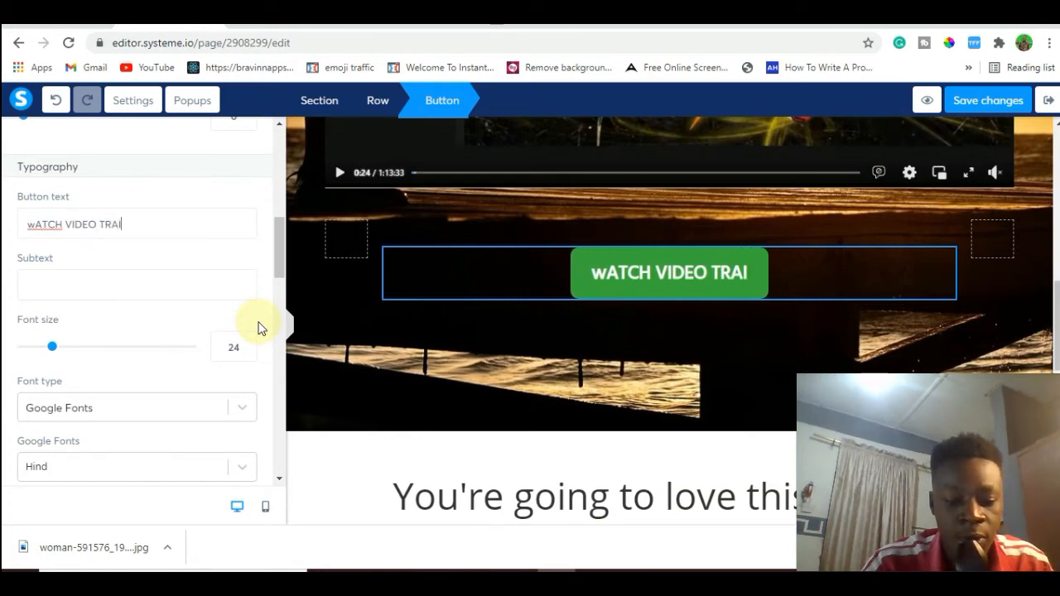
text(NING NOW)
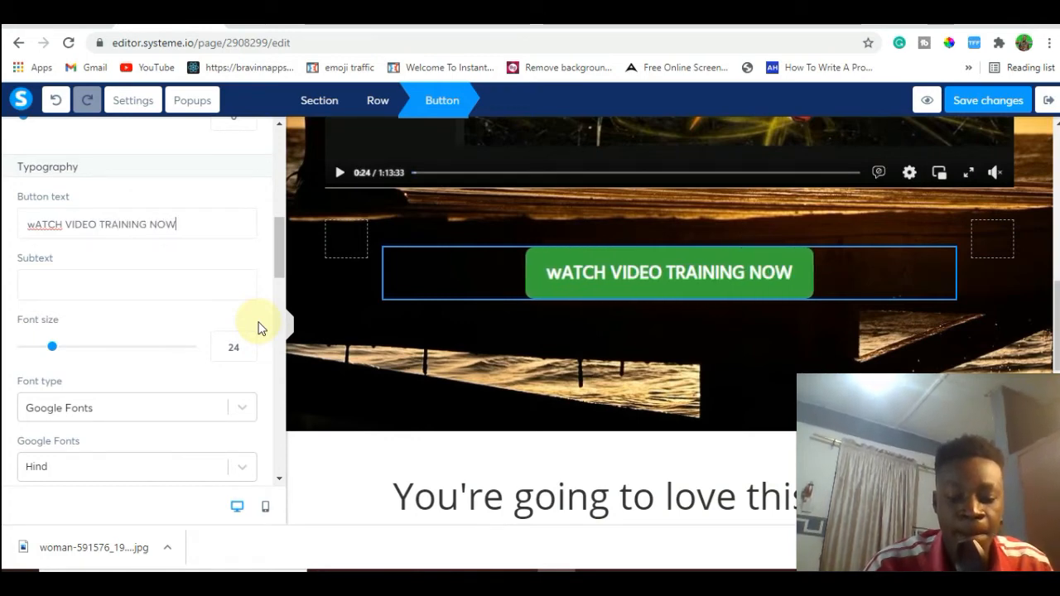
text(!!)
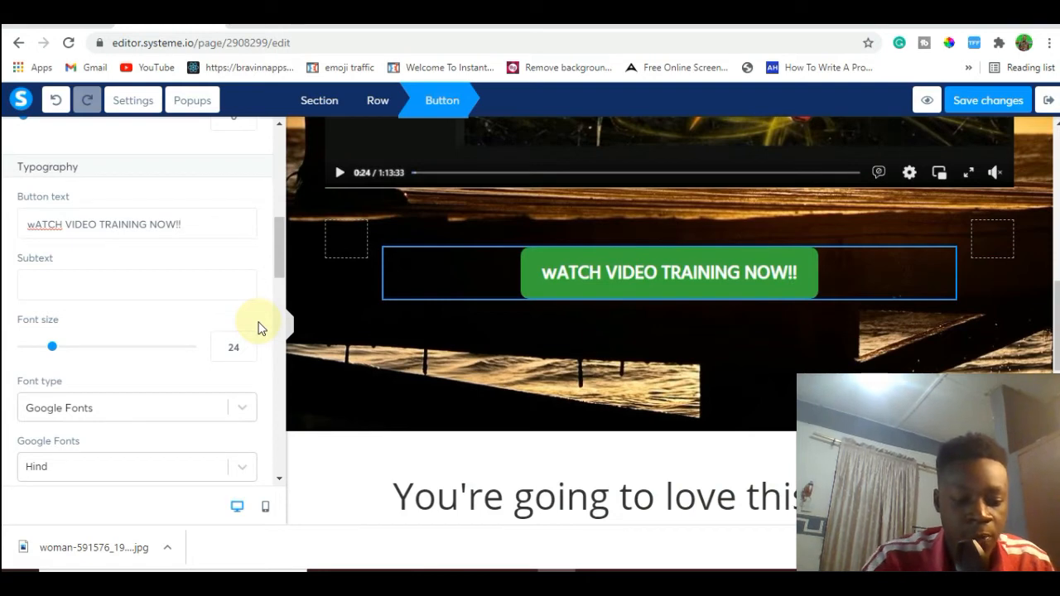
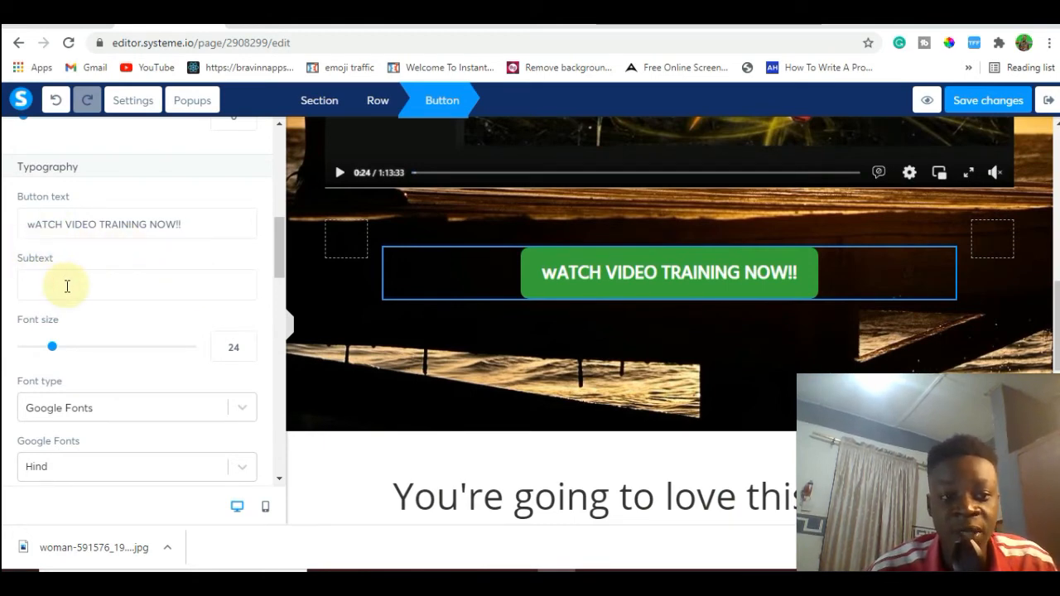
Add the subtext "Get Instant Access." to the green call-to-action button.
text(Get)
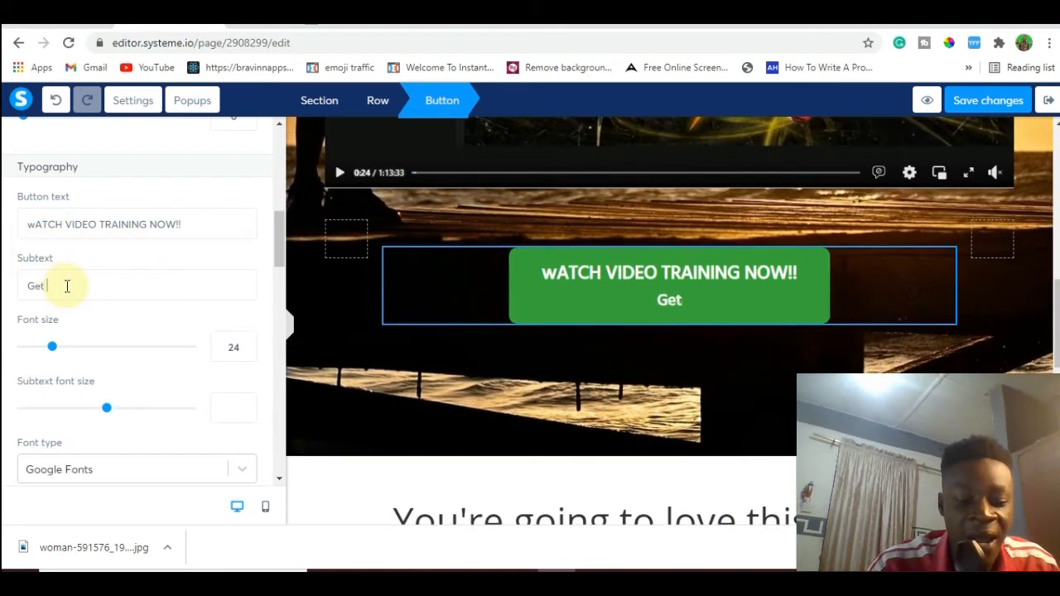
text( Instan)
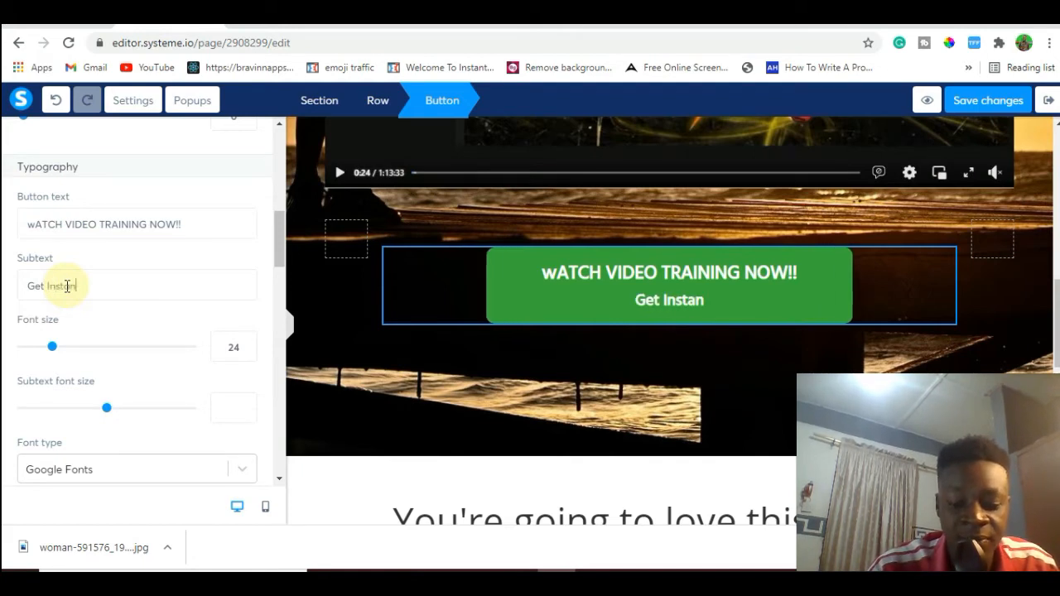
text(t A)
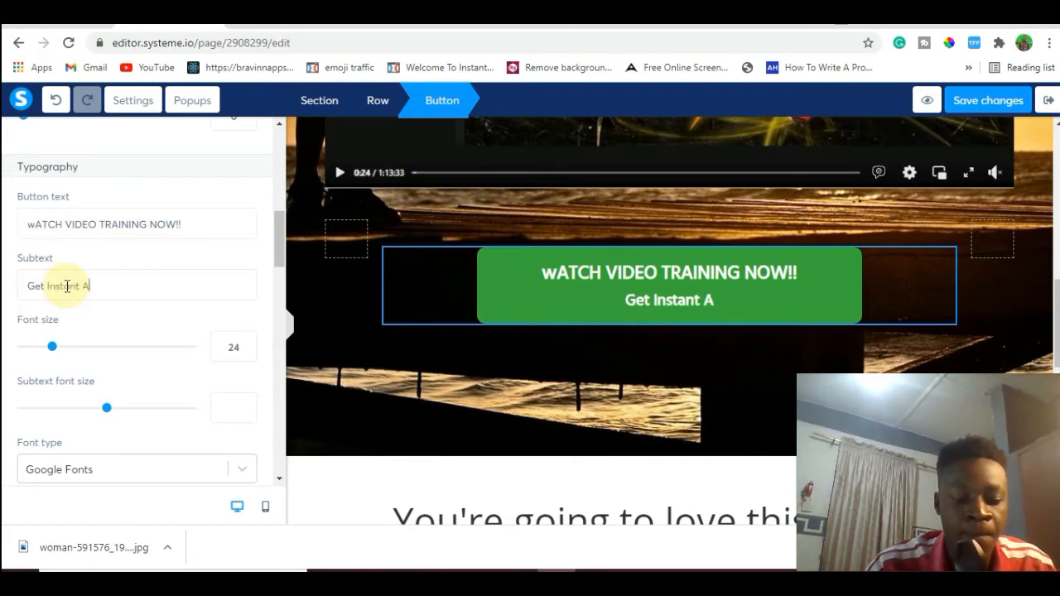
text(ccess)
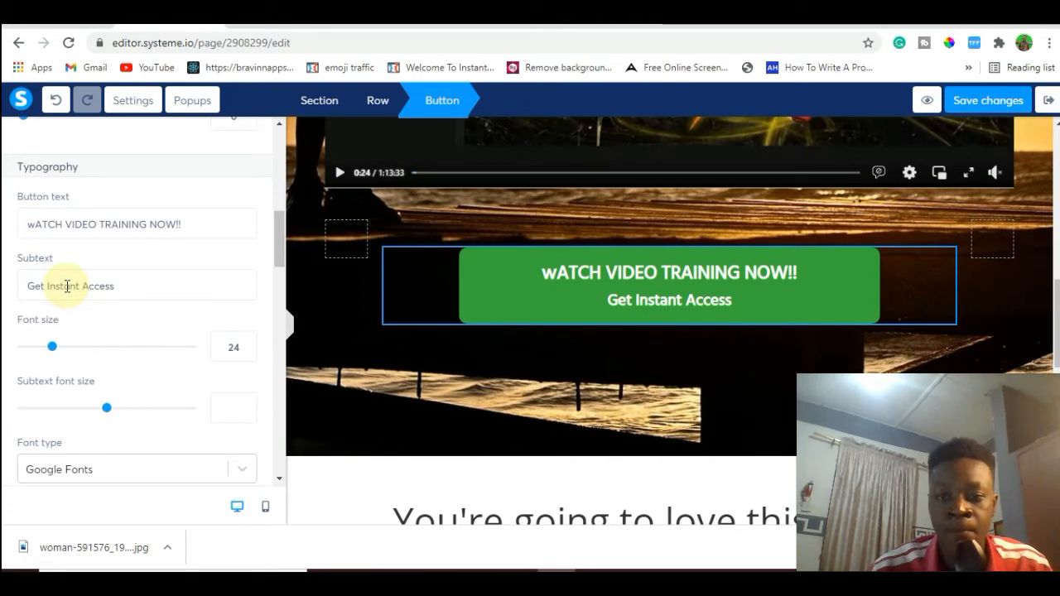
text(.)
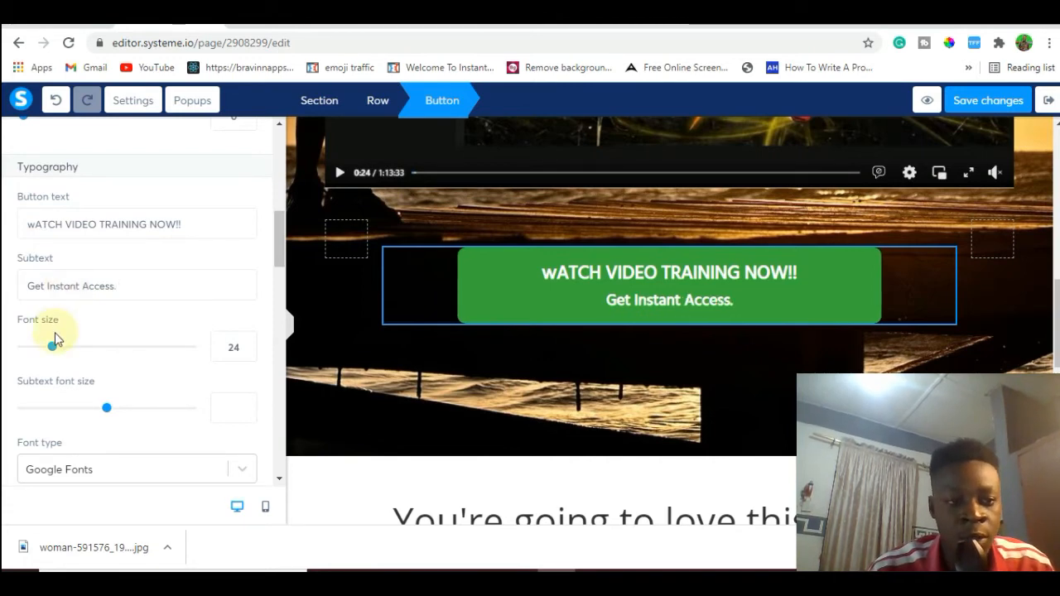
Set the button's font size to 31, its subtext font size to 17 and its Google font to Acme.
drag(52, 348, 66, 354)
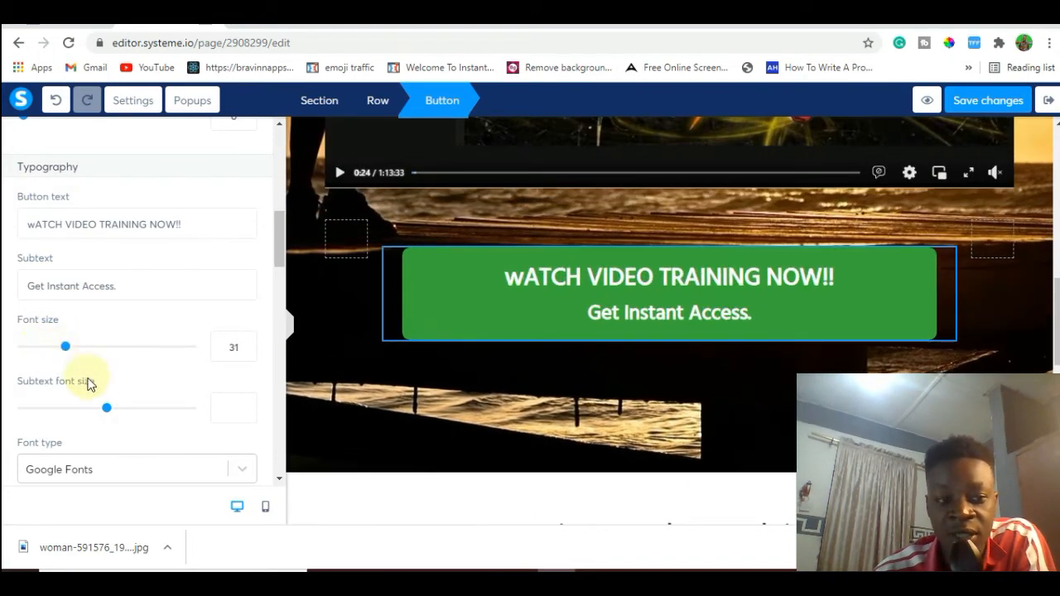
drag(106, 409, 41, 409)
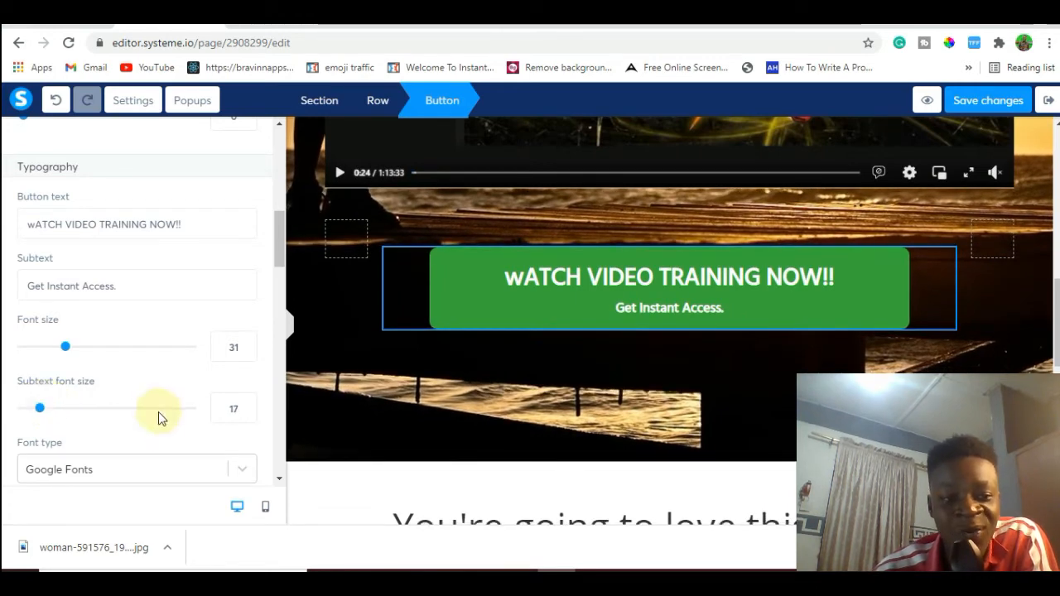
click(243, 470)
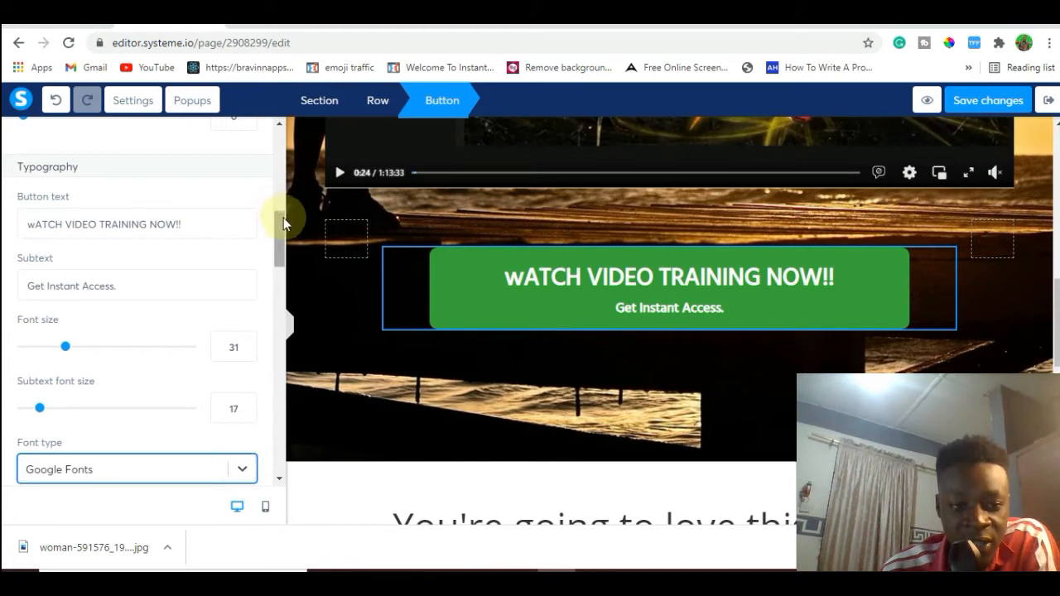
drag(284, 222, 283, 246)
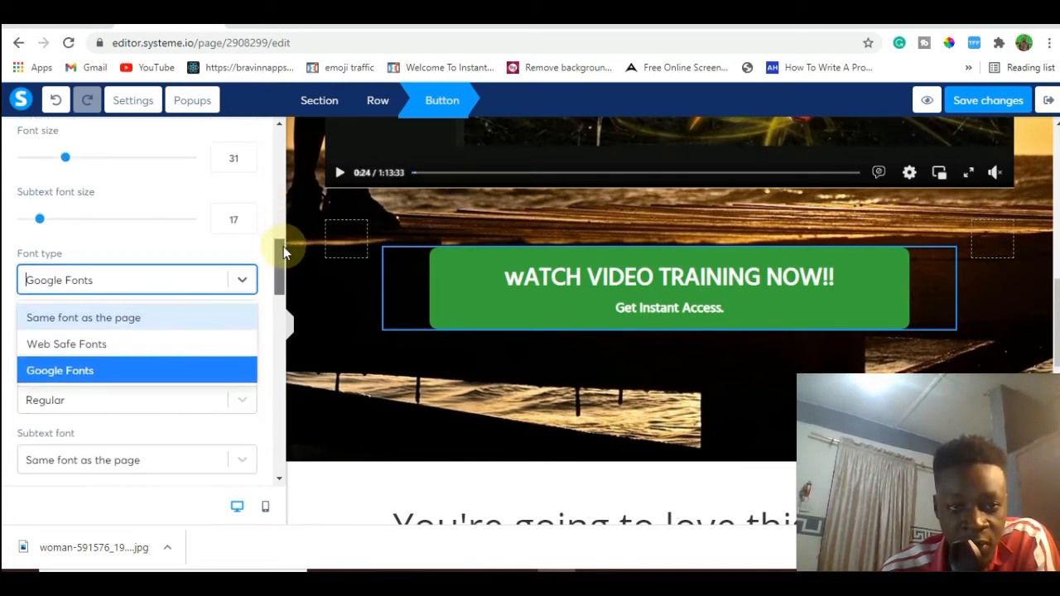
click(132, 378)
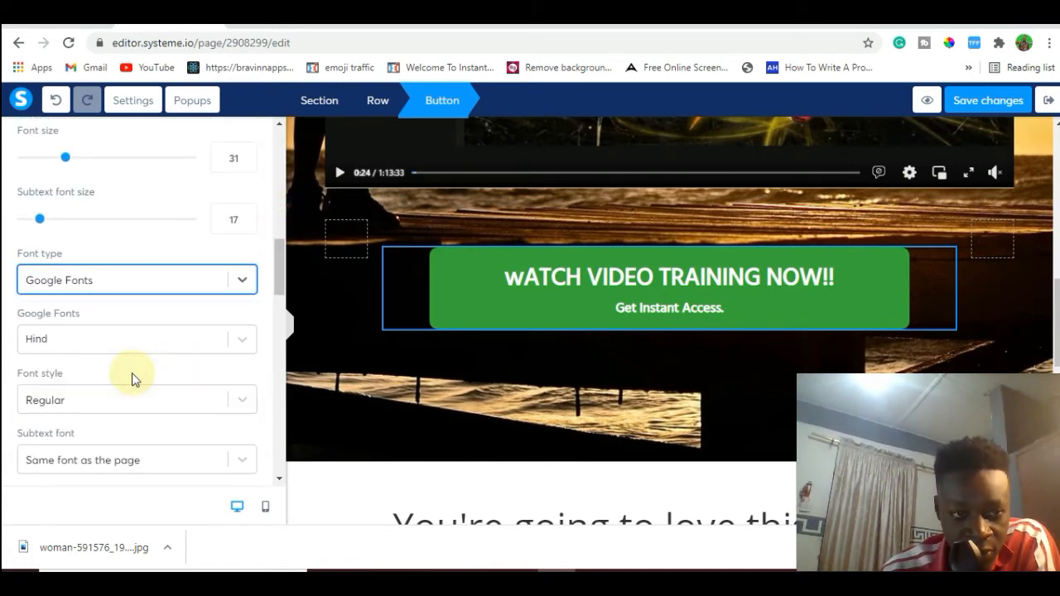
click(240, 342)
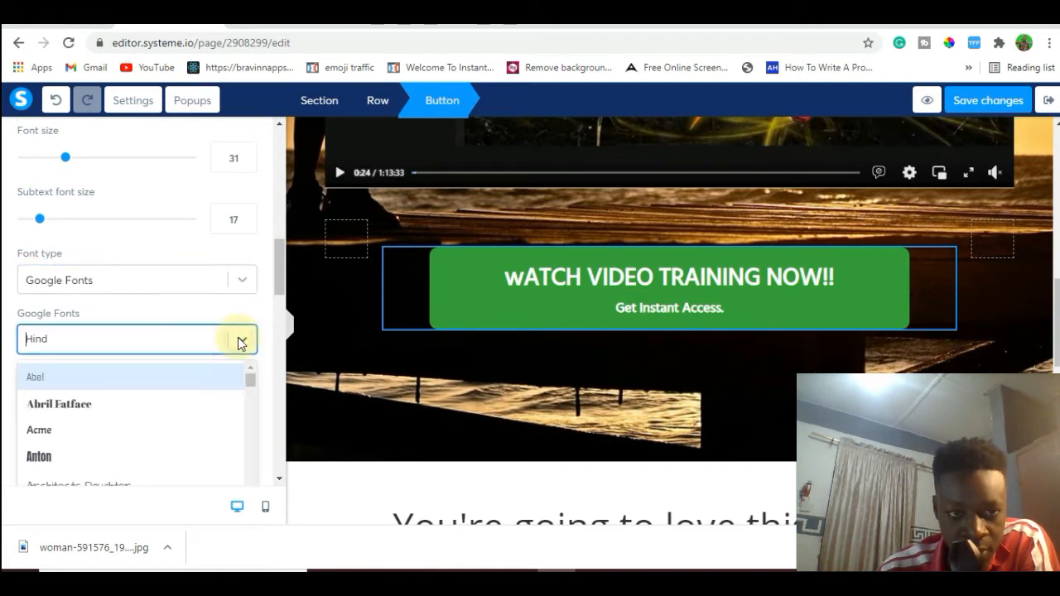
click(115, 431)
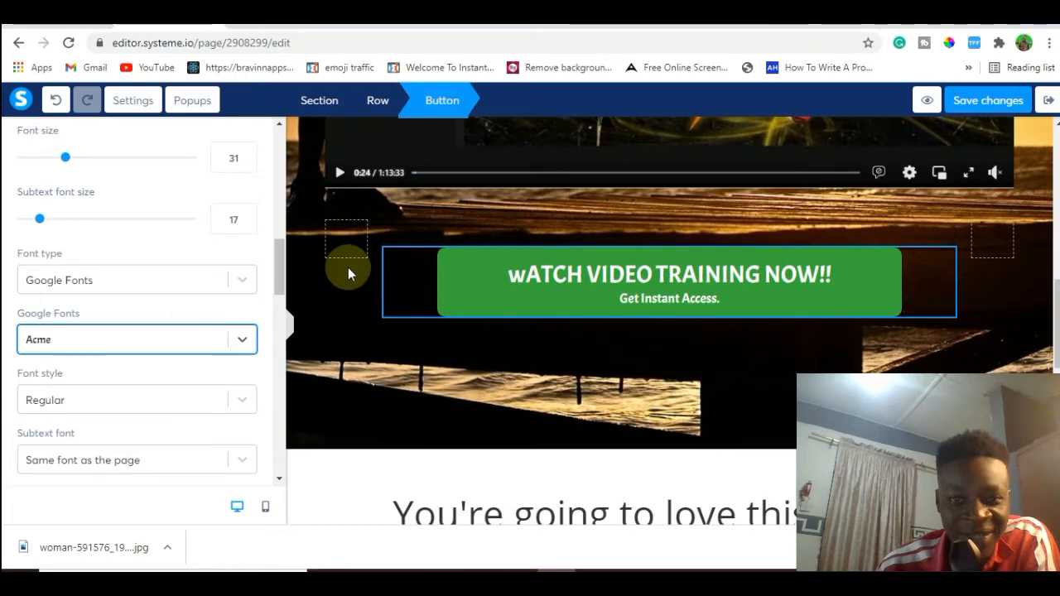
click(352, 391)
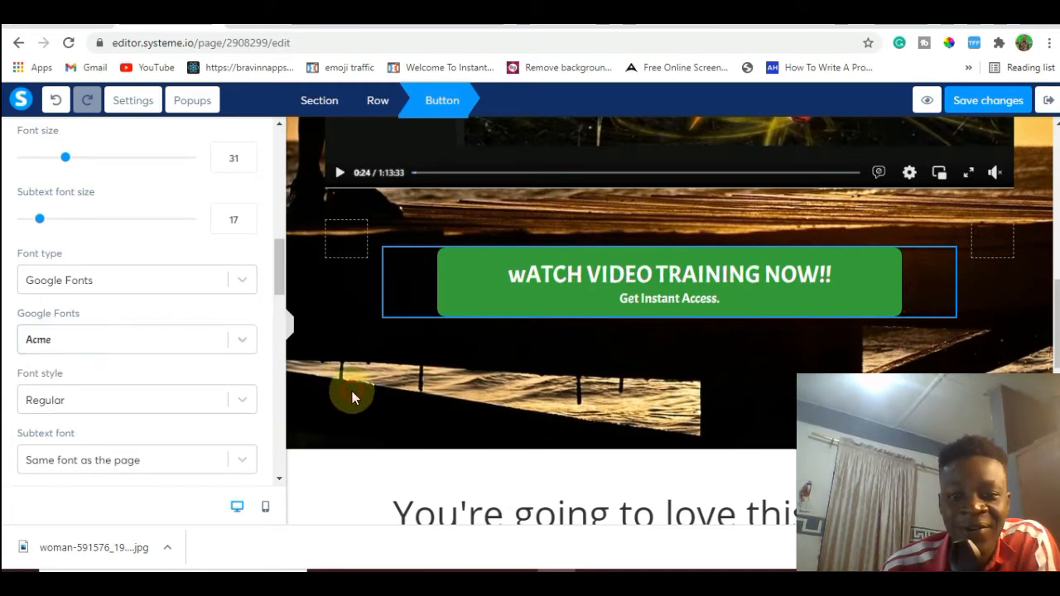
Change the call-to-action button's background color to bright orange, hex FA4D0B.
click(465, 305)
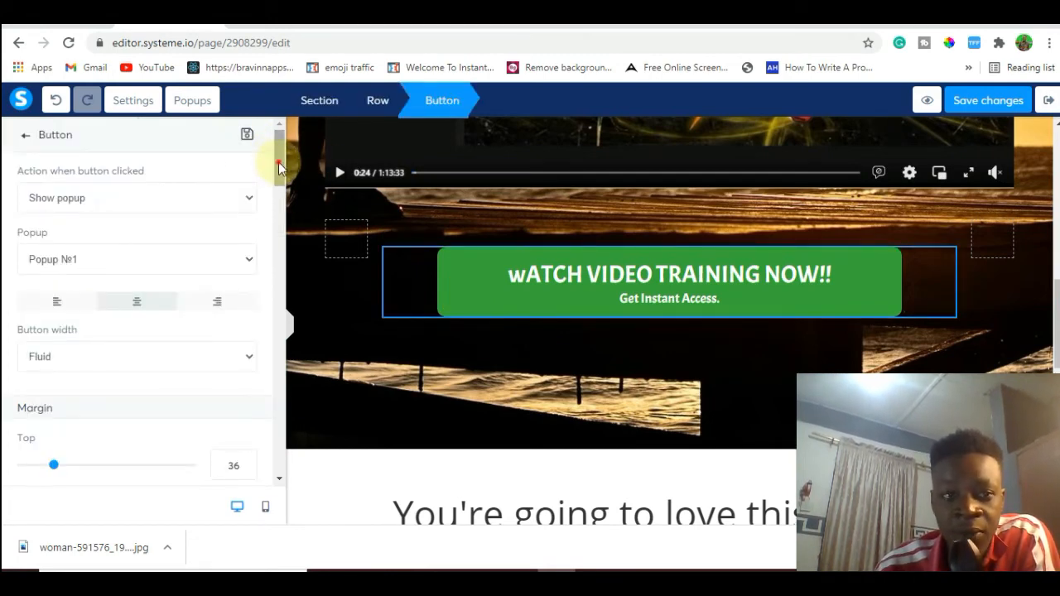
drag(279, 162, 283, 298)
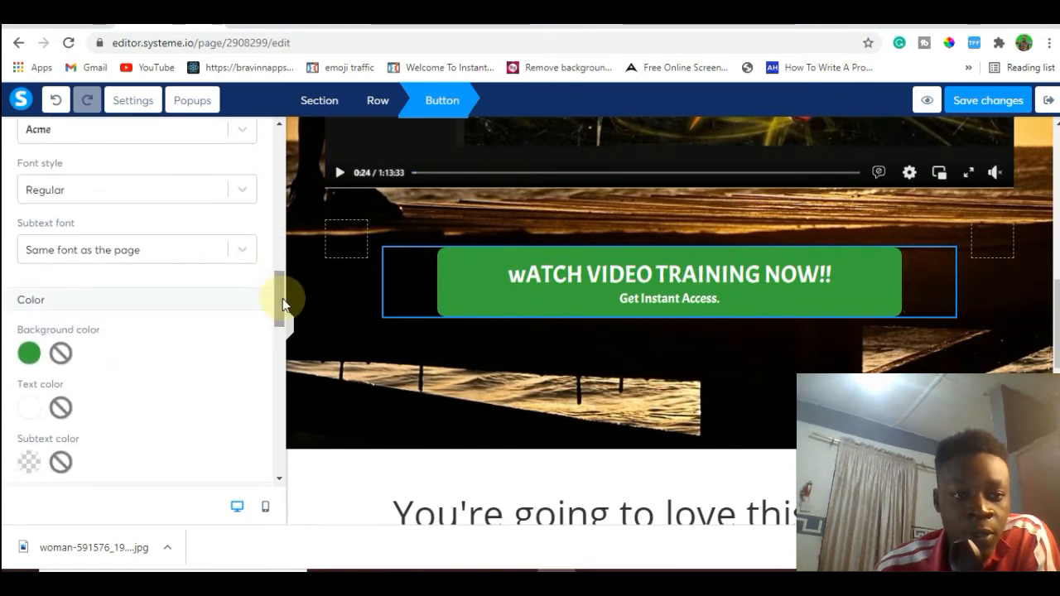
click(29, 353)
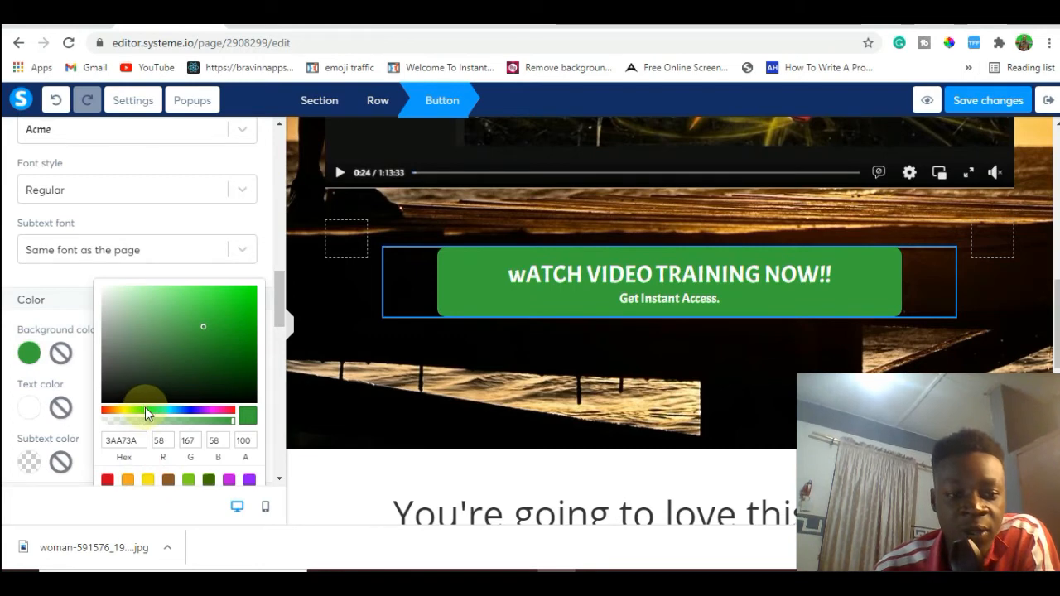
drag(145, 407, 108, 411)
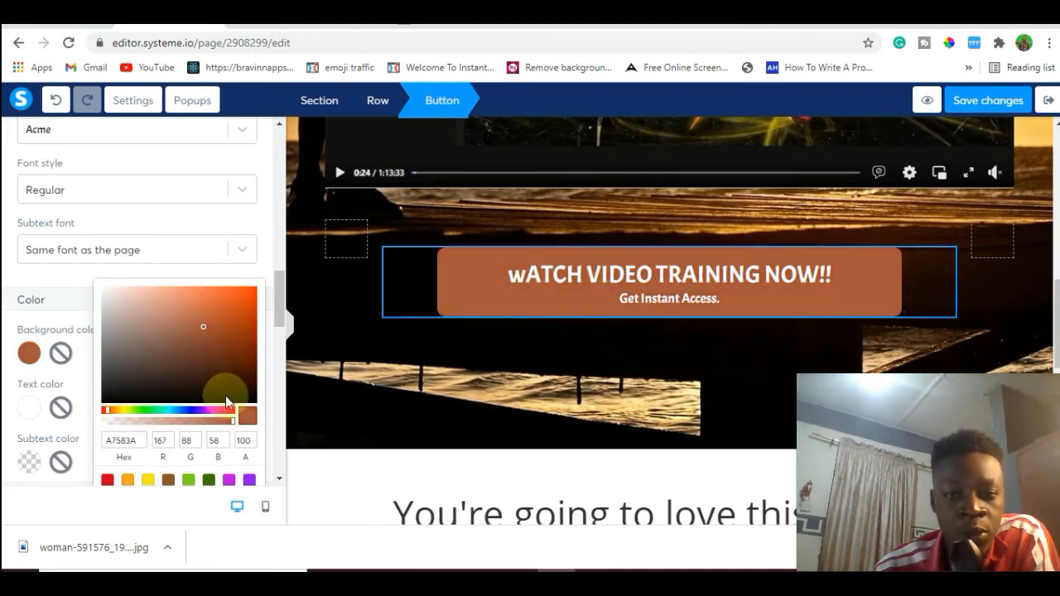
drag(202, 327, 250, 289)
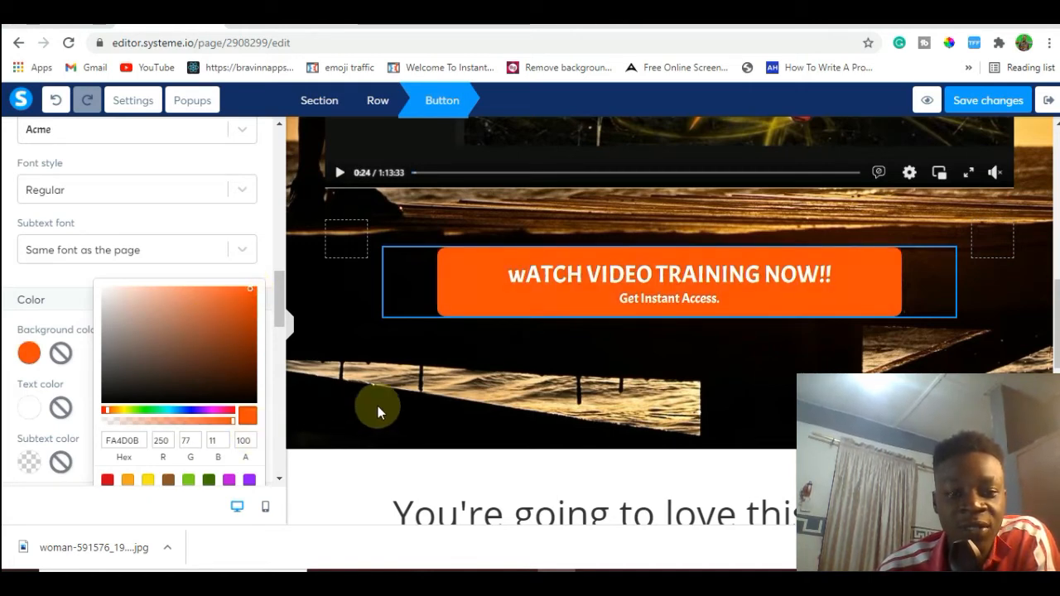
click(484, 404)
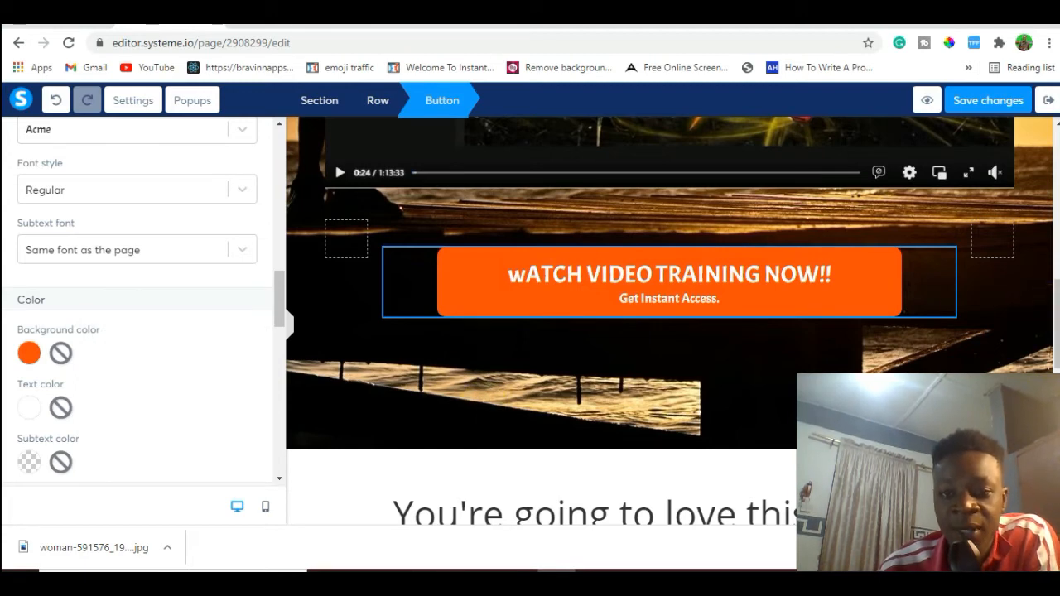
click(483, 404)
Replace the "You're going to love this course:" heading with "WHAT YOU WILL DISCOVER IN THIS TRAINING!!".
scroll(484, 404, down, 3)
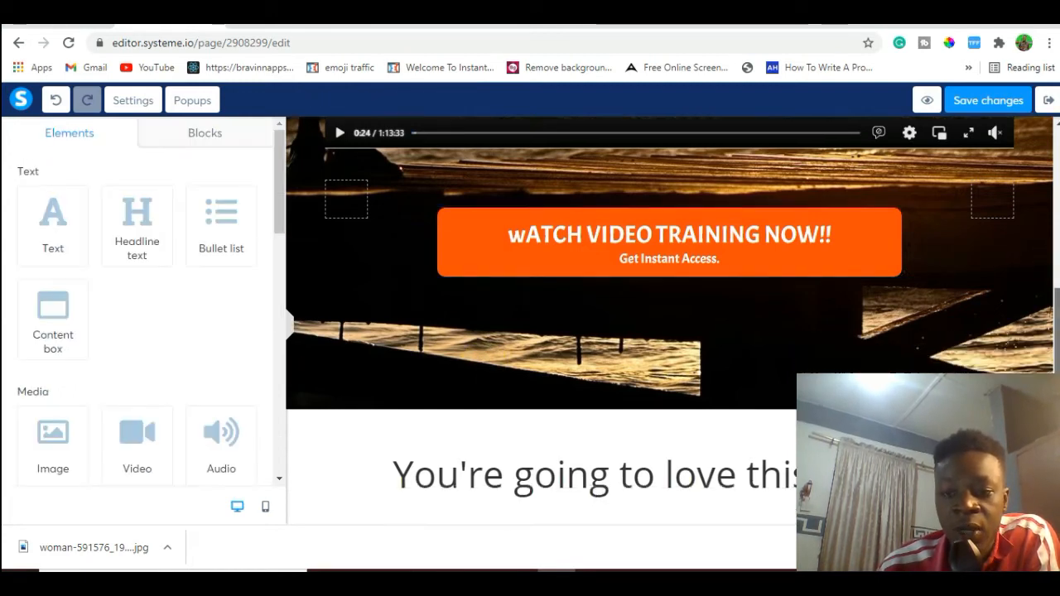
scroll(669, 321, up, 2)
scroll(670, 321, down, 3)
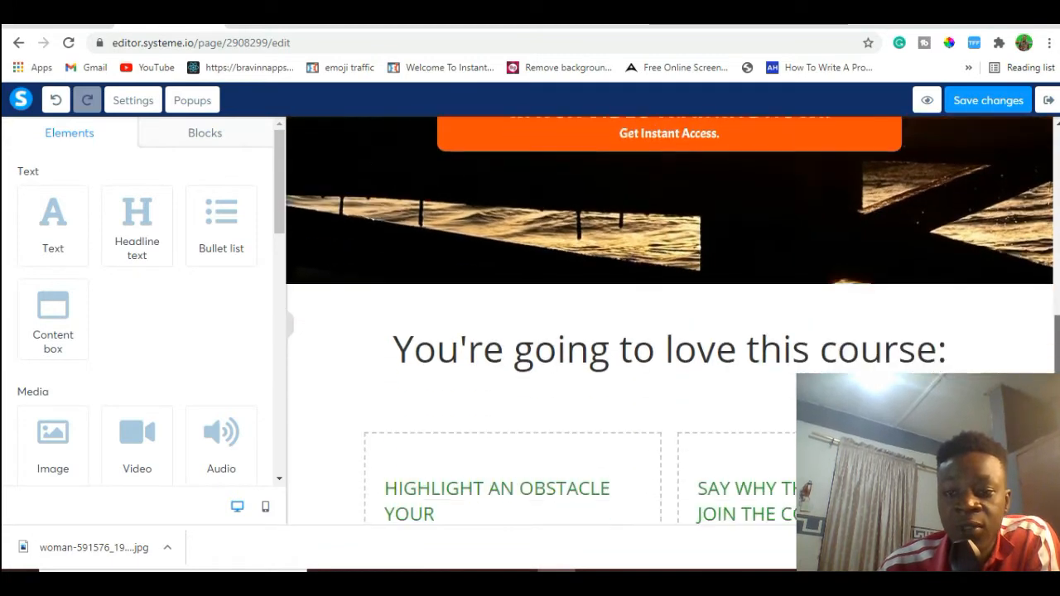
scroll(932, 206, down, 1)
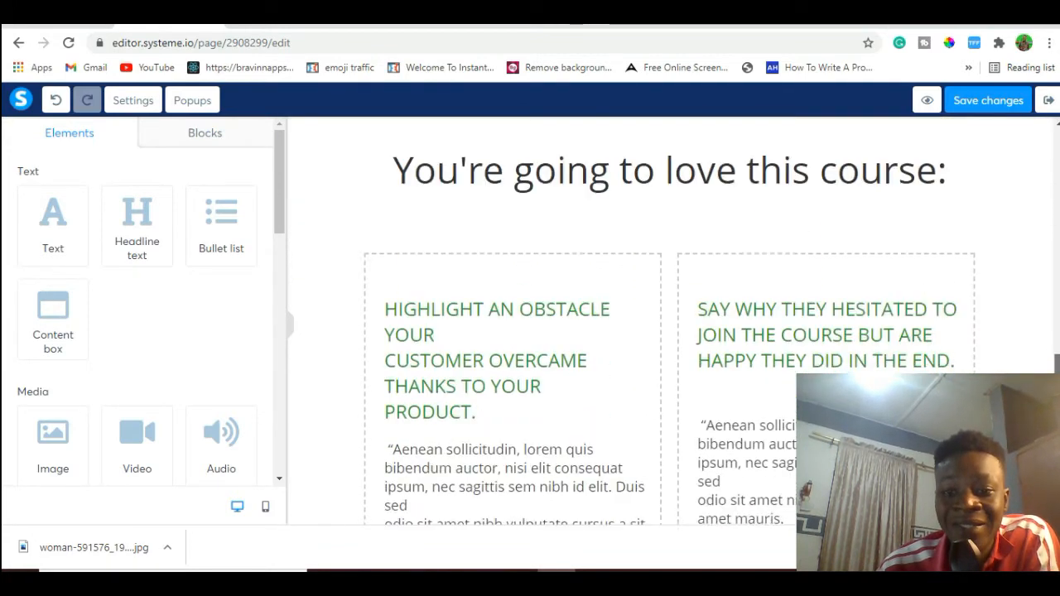
click(930, 199)
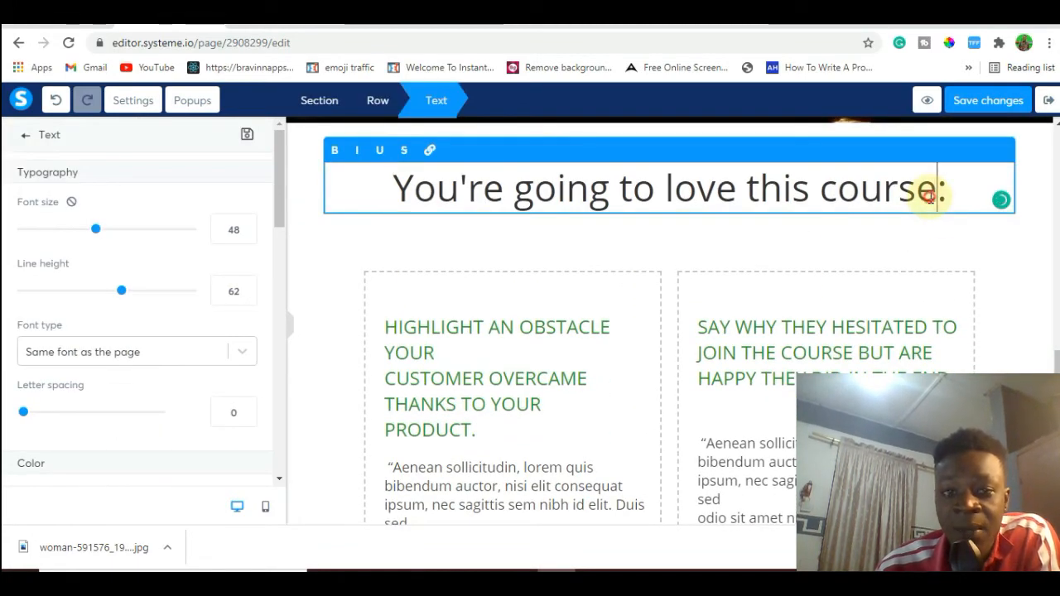
triple_click(930, 199)
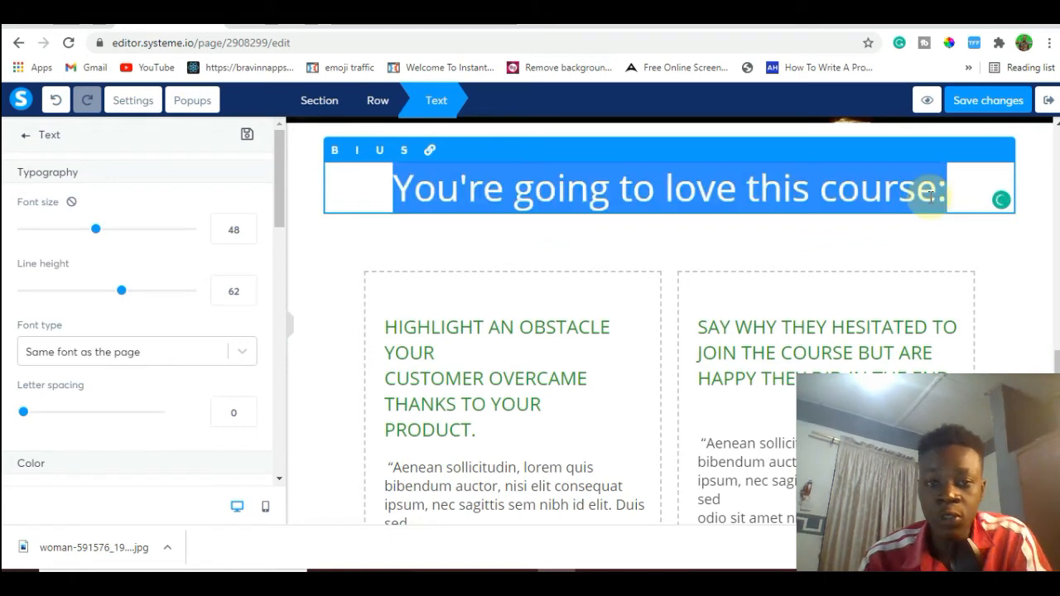
key(BackSpace)
text(WHA)
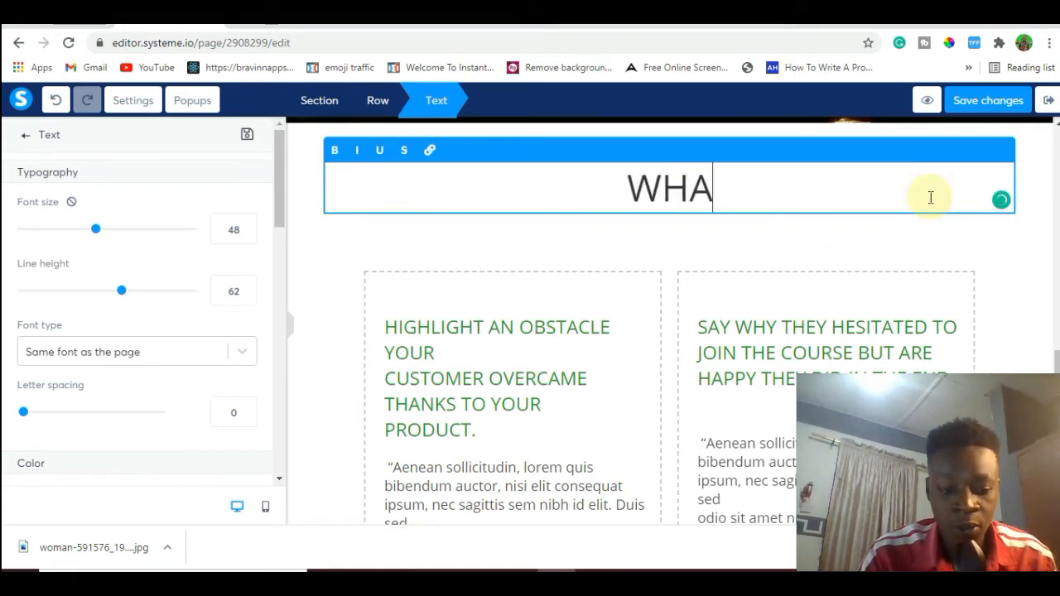
text(T YOU )
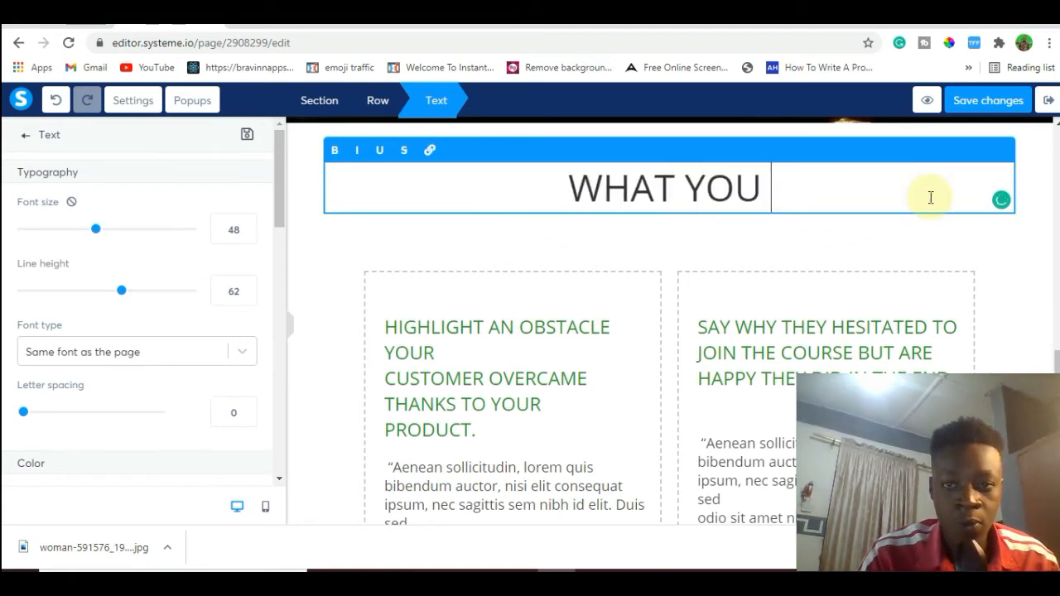
text(WILL DISC)
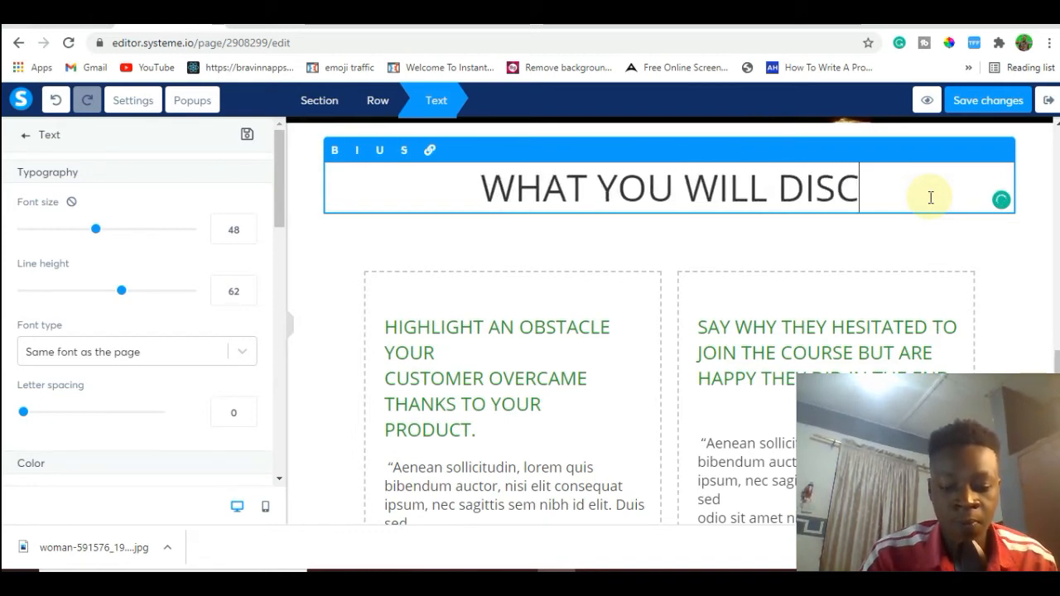
text(OVER IN)
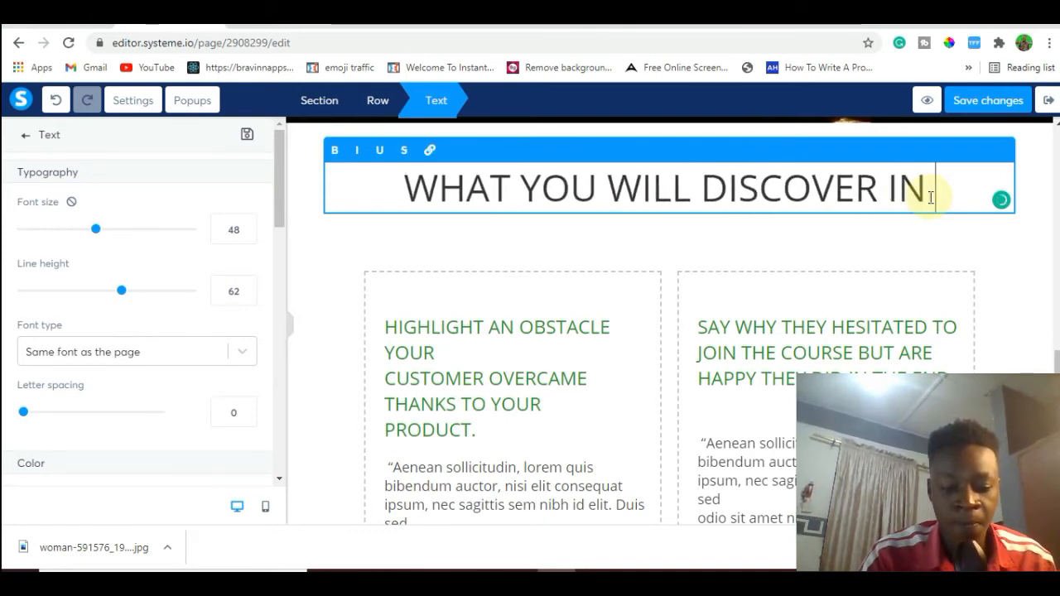
text( THIS TRAINING)
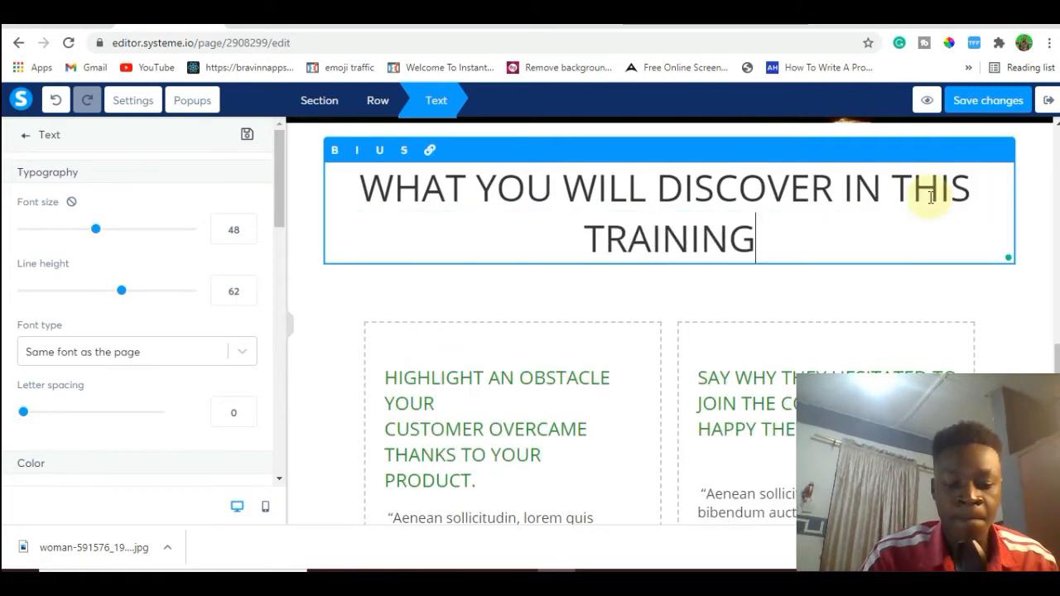
text(!!)
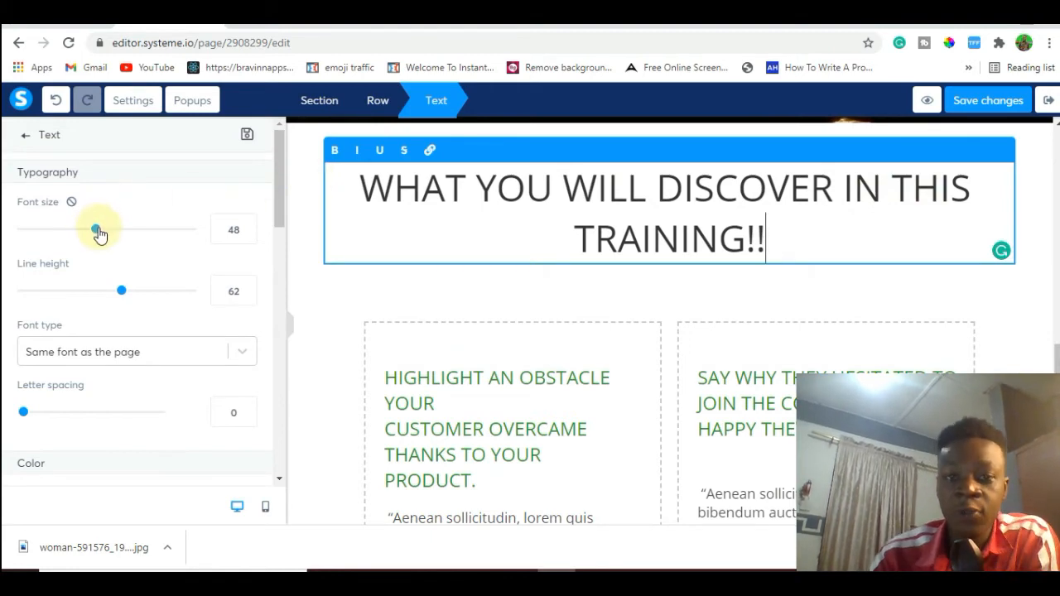
Reduce the training heading's font size to 33 and make its text bold.
drag(97, 235, 70, 236)
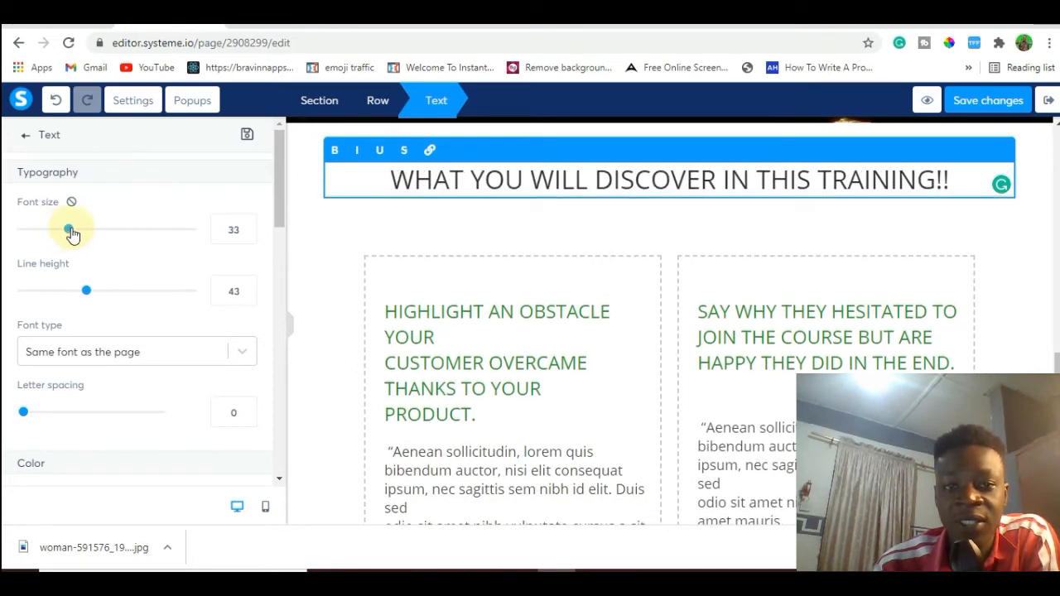
triple_click(445, 180)
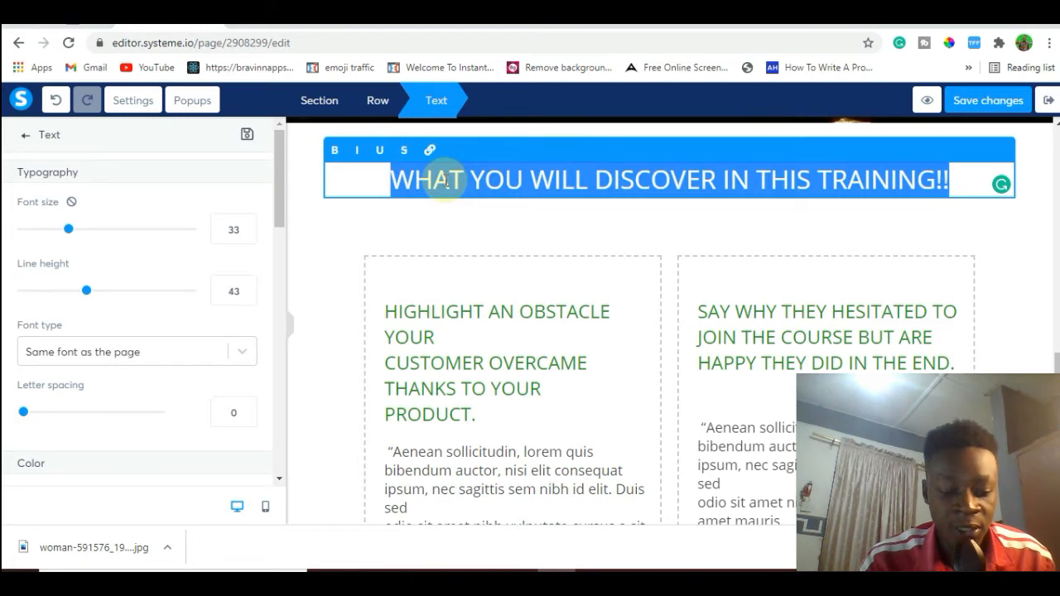
click(336, 152)
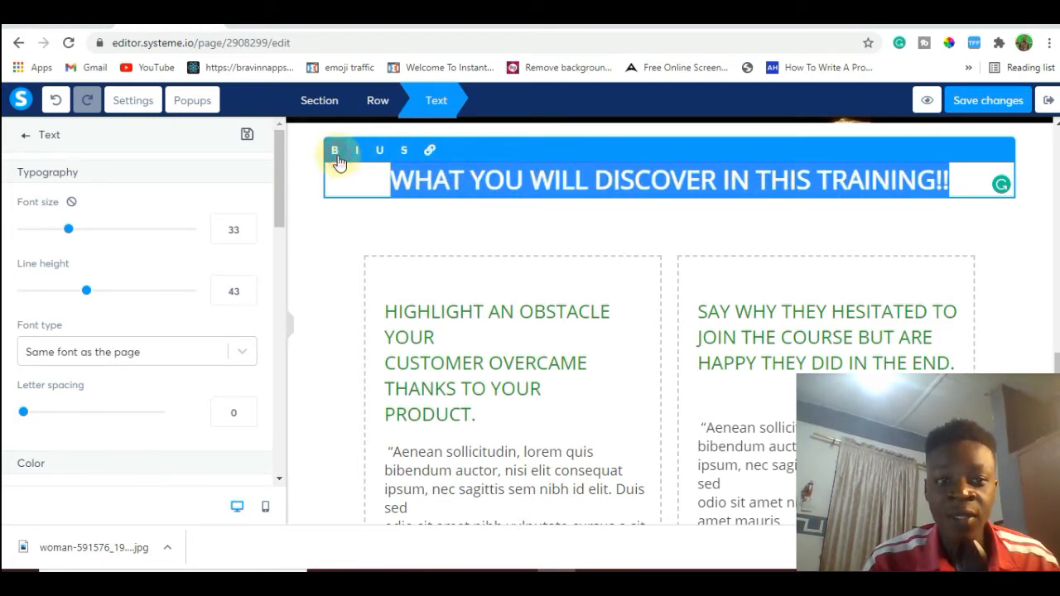
click(382, 232)
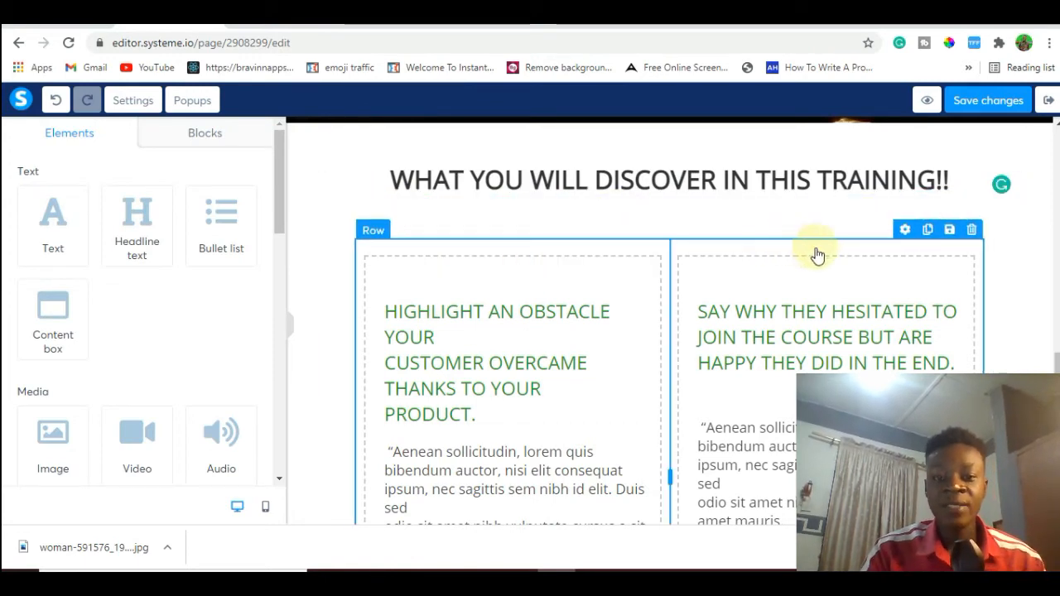
Check the example page's discovery section, and delete the two-column testimonial row beneath the training heading.
click(279, 16)
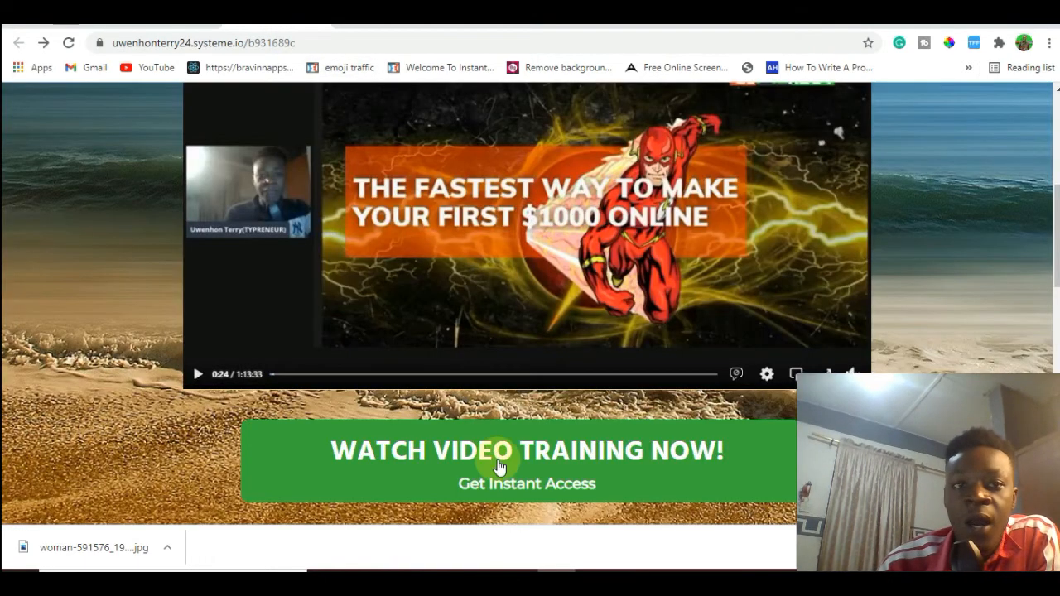
drag(1058, 233, 1055, 356)
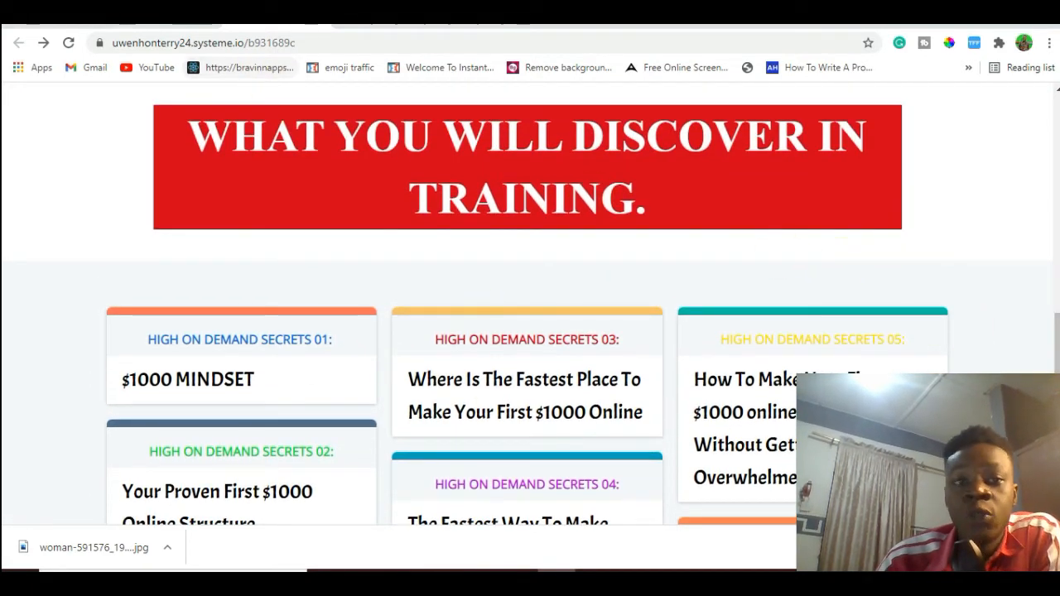
click(174, 12)
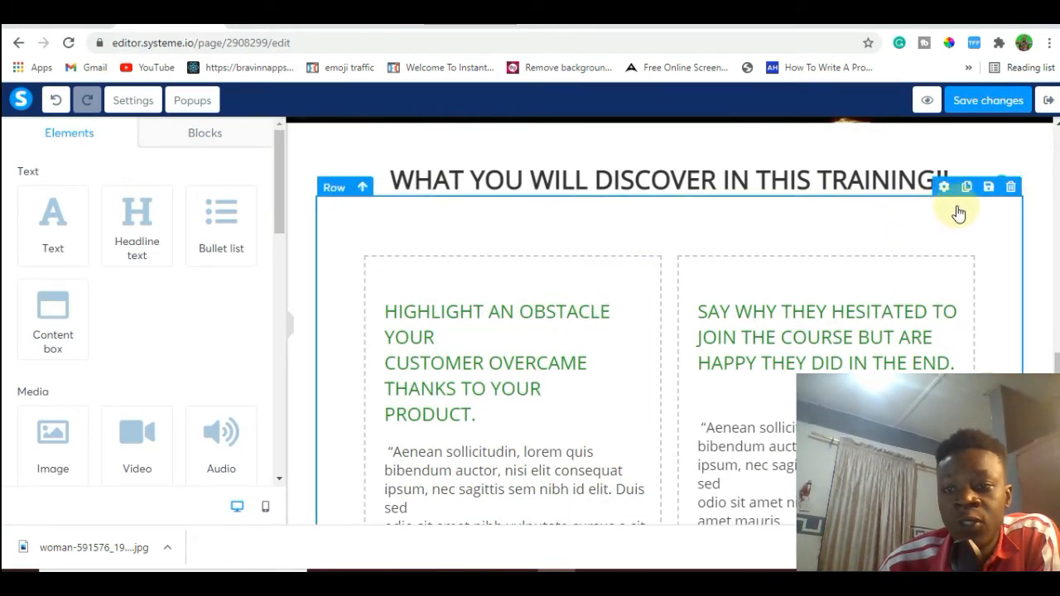
click(1012, 188)
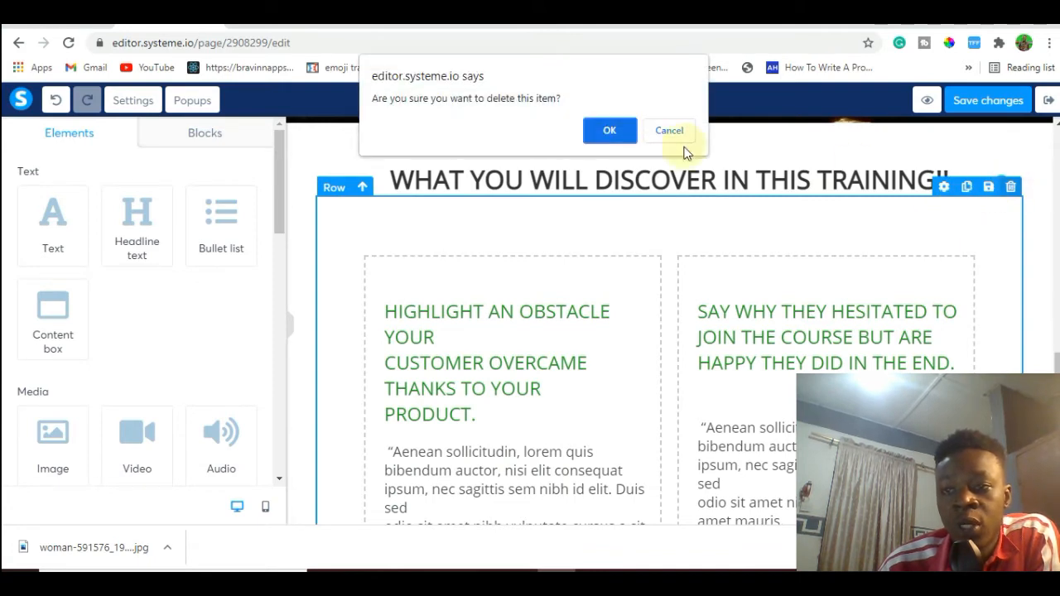
click(612, 134)
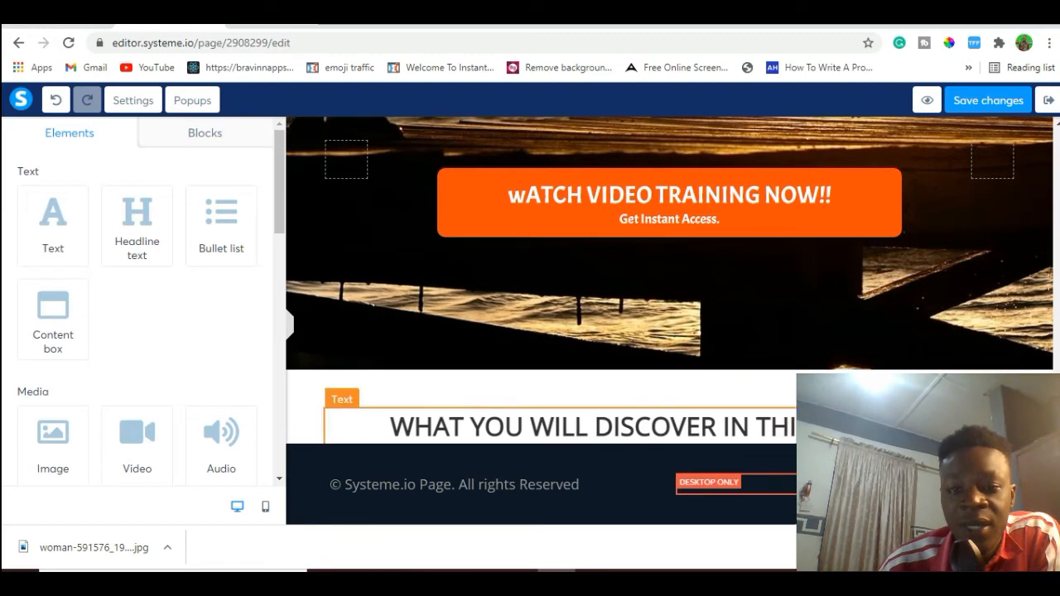
Add the Features block "Card items with multicolor borders (title, text, button)" to the page.
click(214, 134)
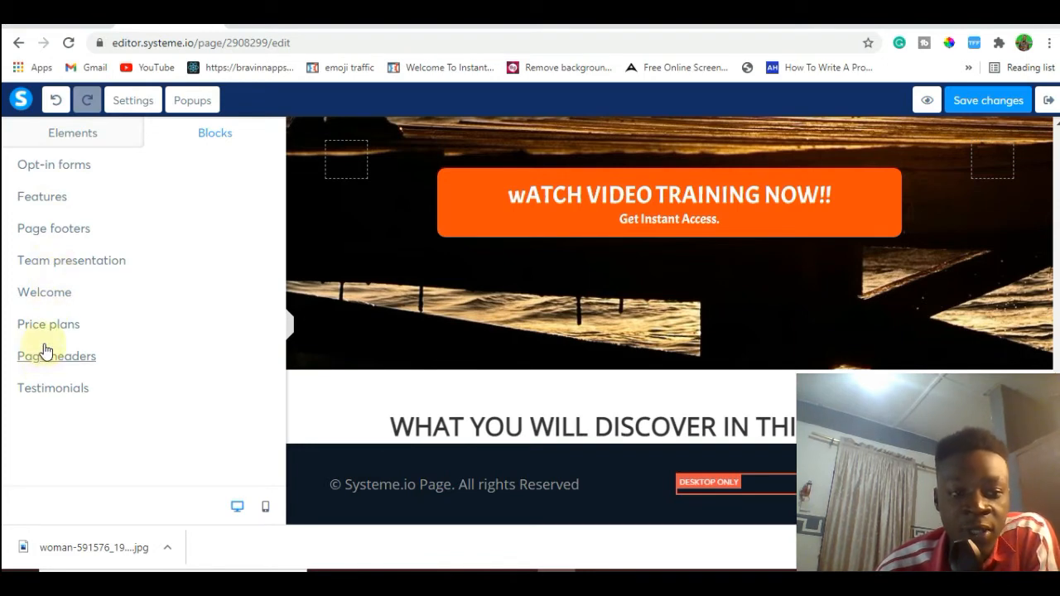
click(62, 212)
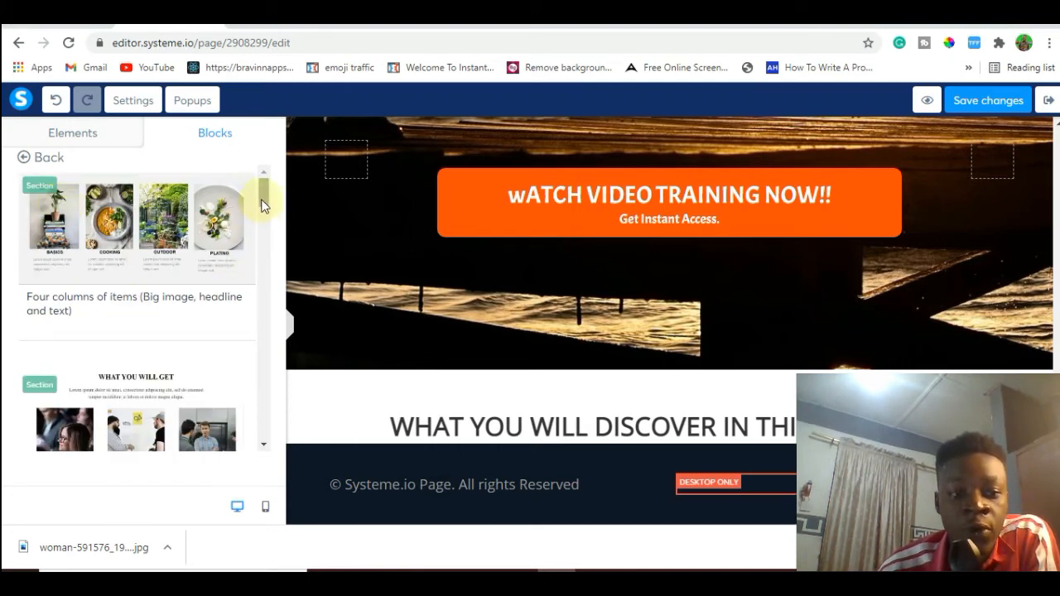
drag(263, 204, 265, 328)
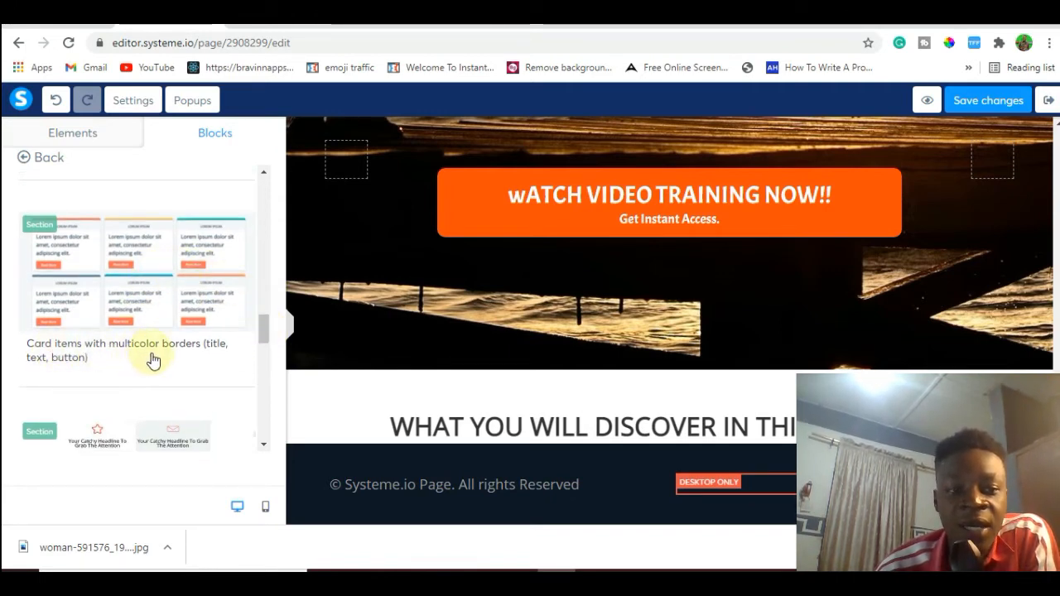
click(106, 280)
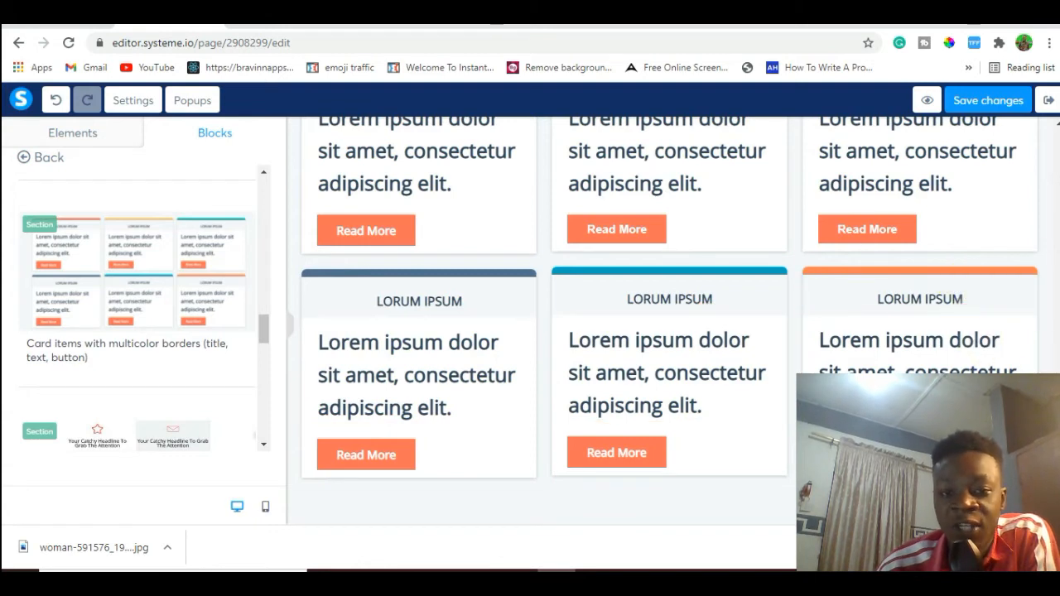
Move the multicolor card section above the page footer, directly beneath the training heading.
scroll(669, 323, up, 5)
scroll(670, 323, down, 2)
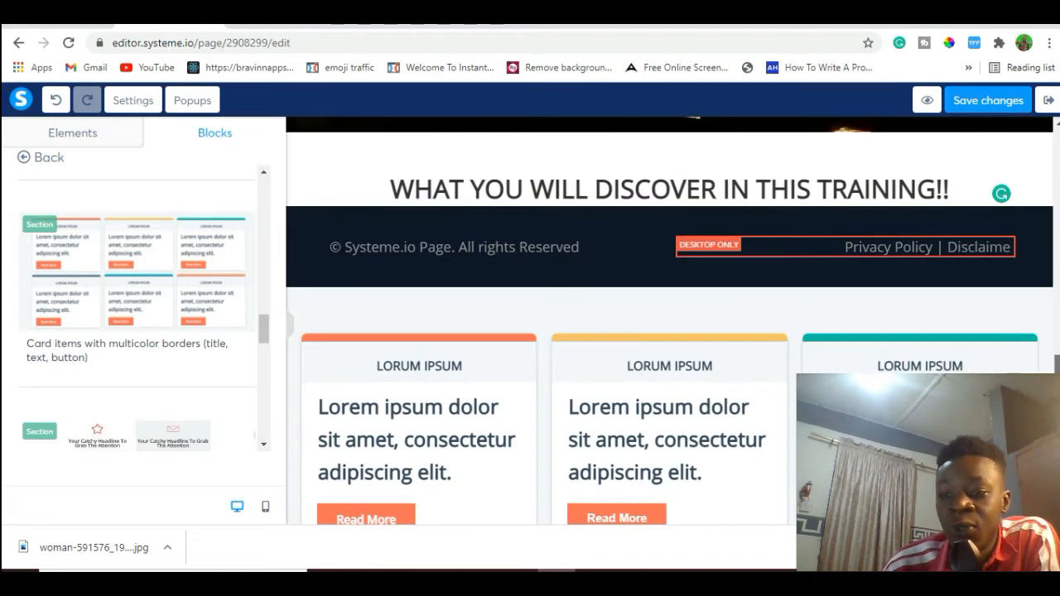
drag(1057, 381, 1057, 380)
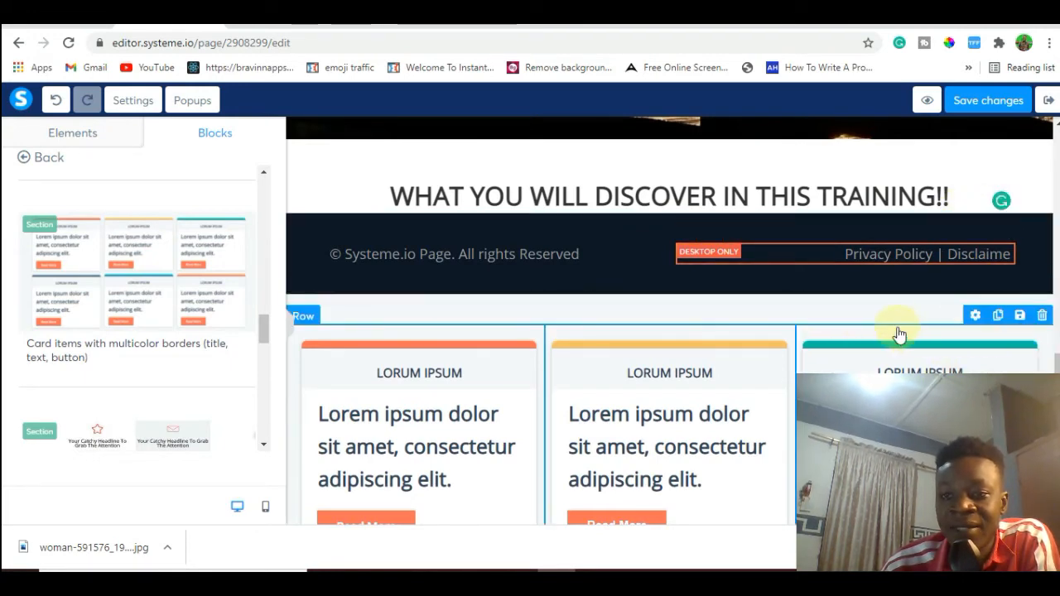
drag(896, 318, 881, 234)
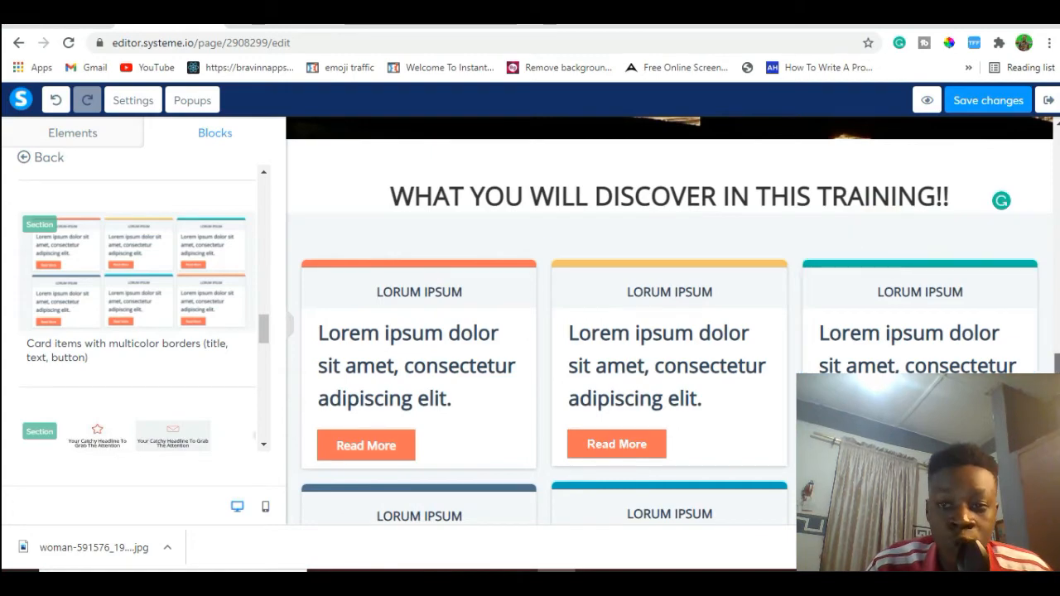
scroll(663, 323, down, 3)
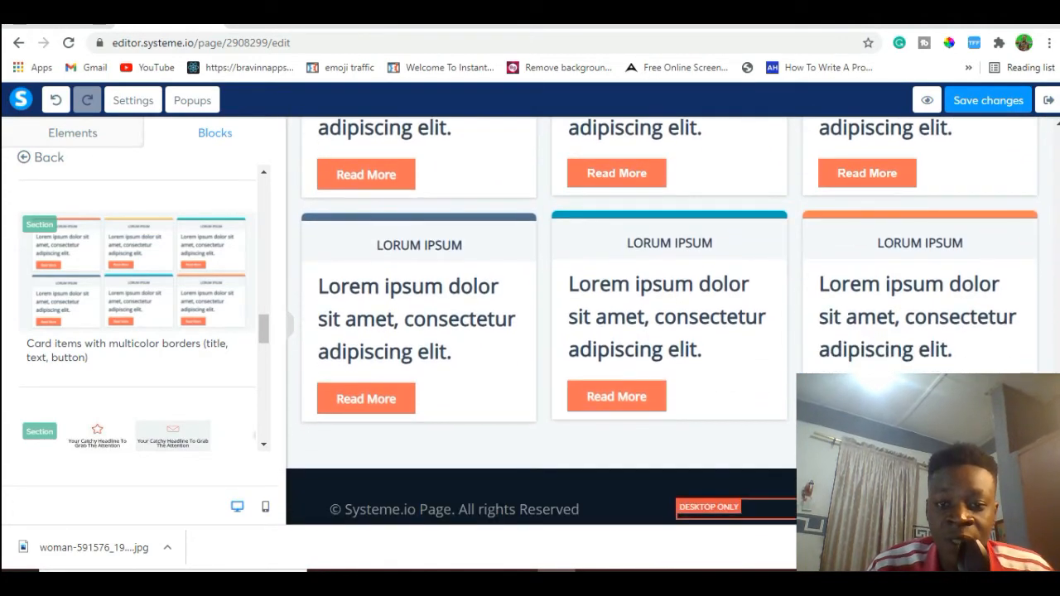
scroll(663, 323, up, 5)
scroll(662, 323, down, 3)
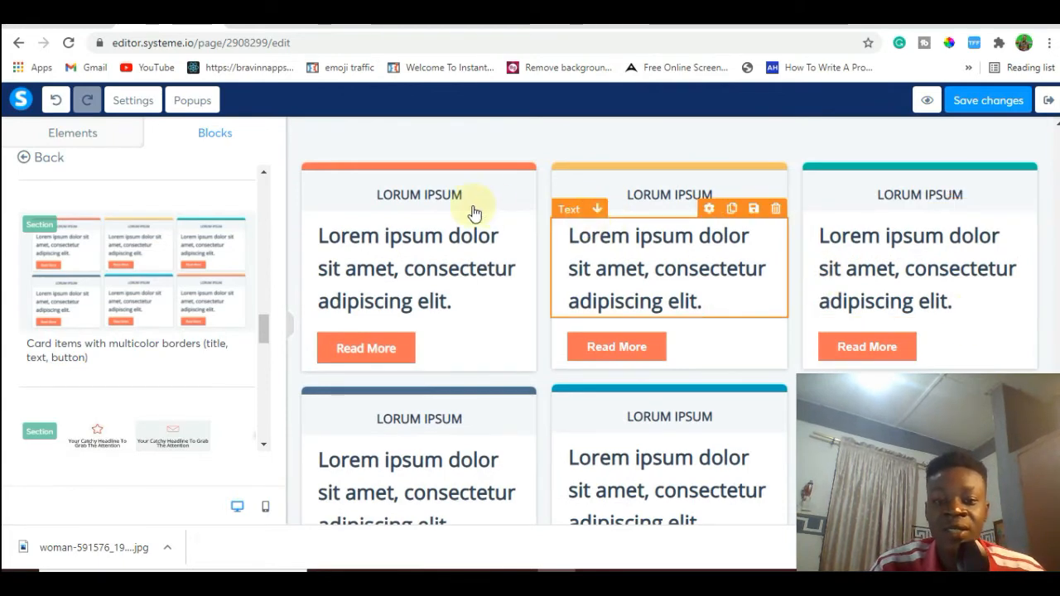
Copy "HIGH ON DEMAND SECRETS 01:" from the example page and replace the first card's title with it.
click(290, 23)
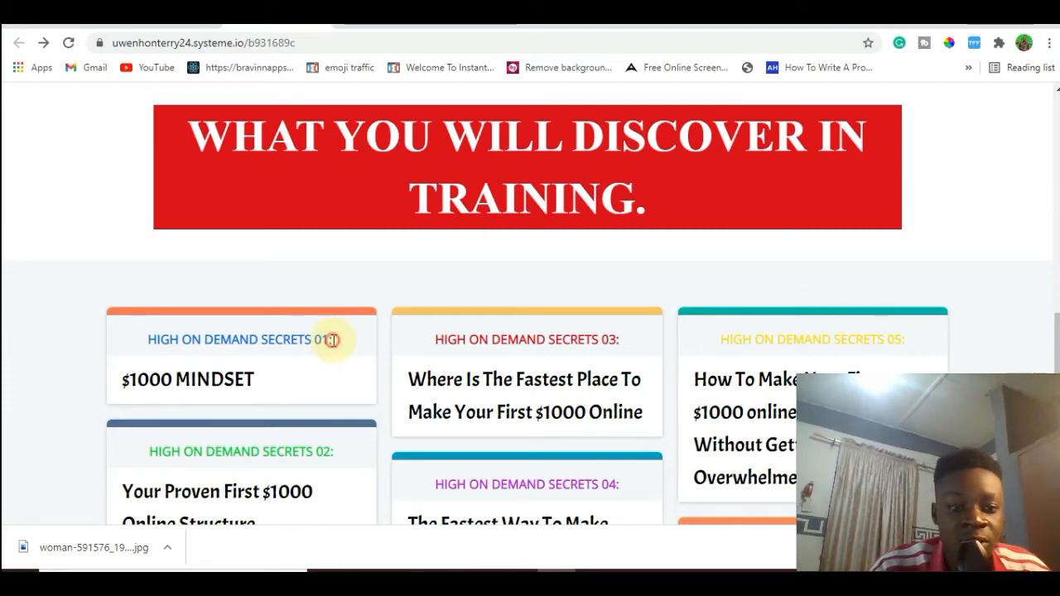
drag(332, 340, 142, 348)
key(ctrl+c)
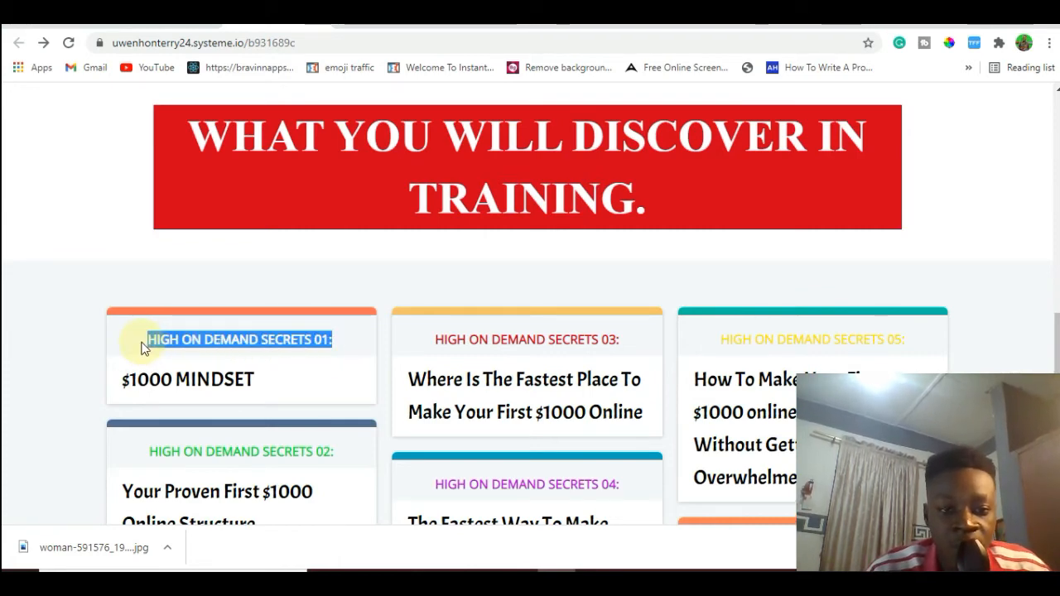
click(165, 21)
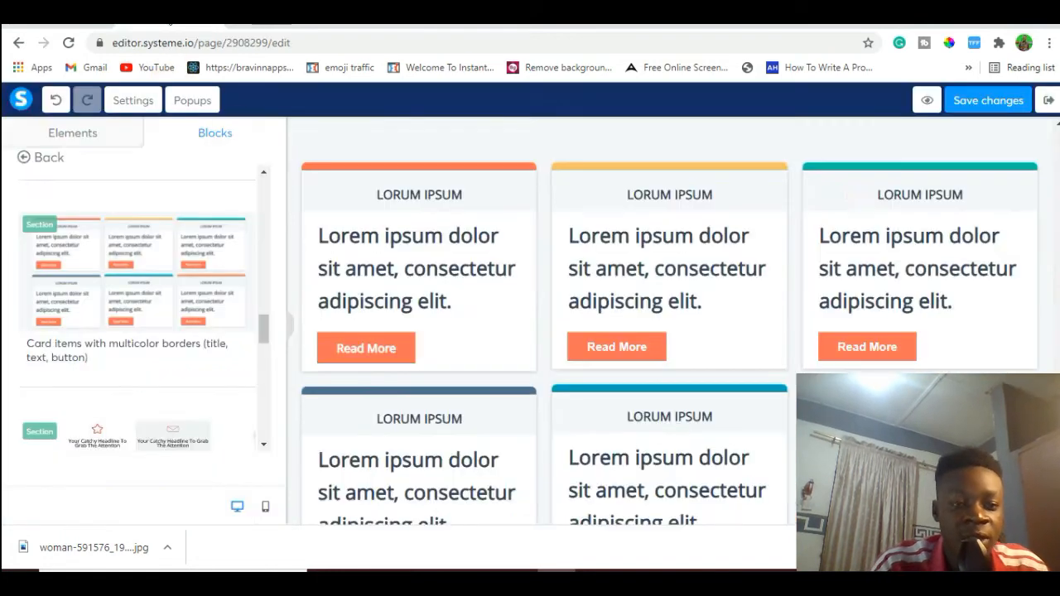
click(424, 198)
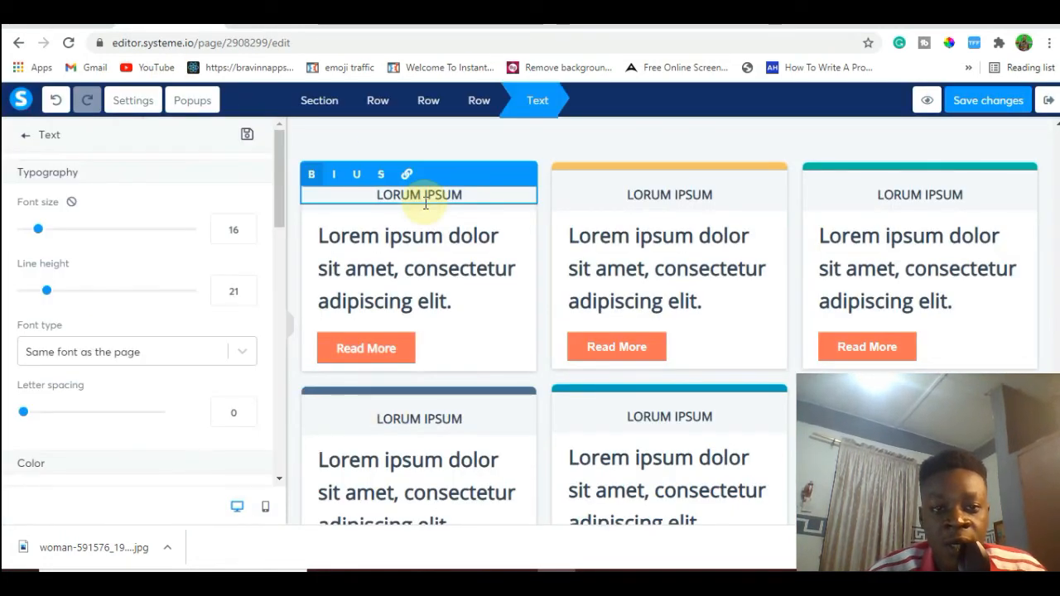
triple_click(425, 204)
key(ctrl+v)
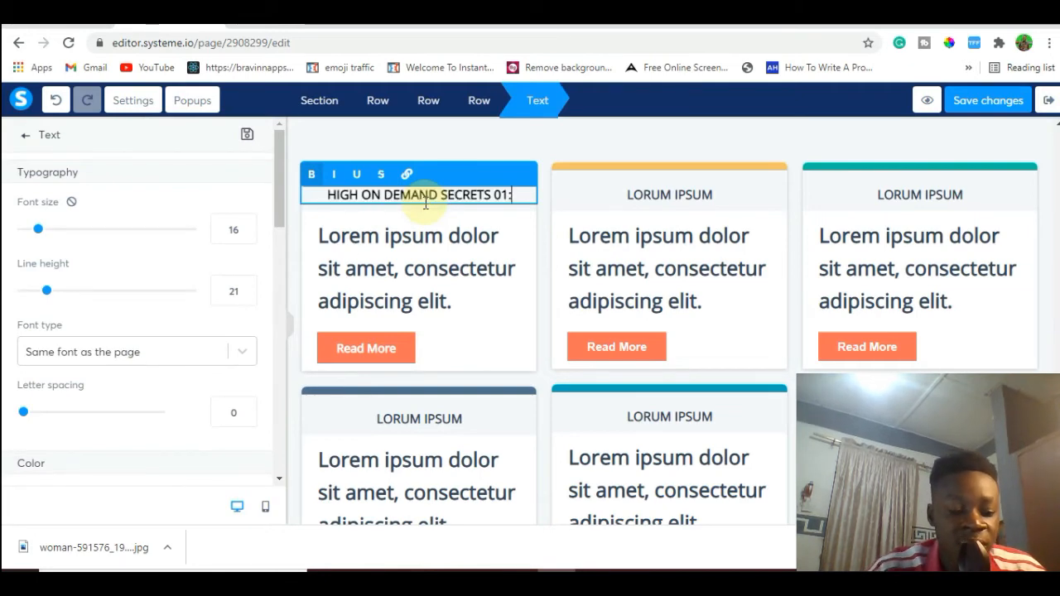
Replace the titles of the second and third upper-row cards with the copied "HIGH ON DEMAND SECRETS 01:".
click(626, 197)
click(626, 197)
triple_click(627, 196)
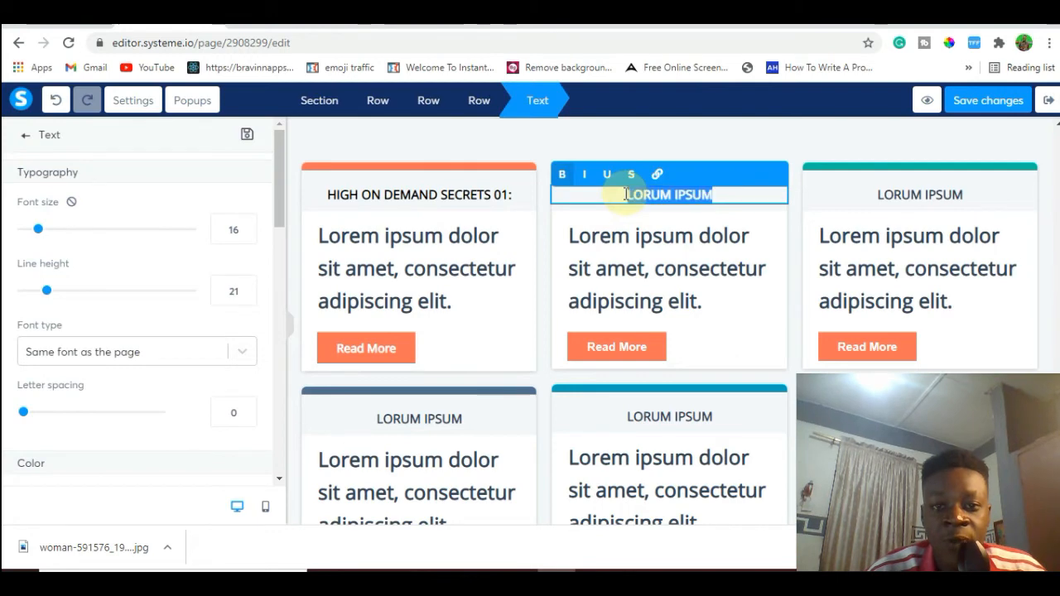
key(ctrl+v)
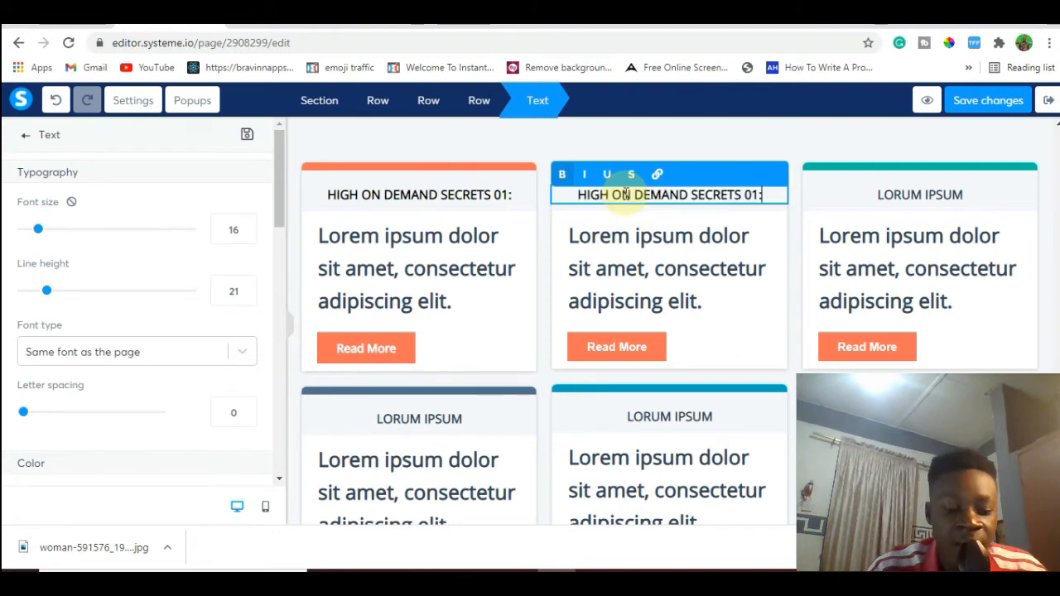
click(895, 198)
click(895, 196)
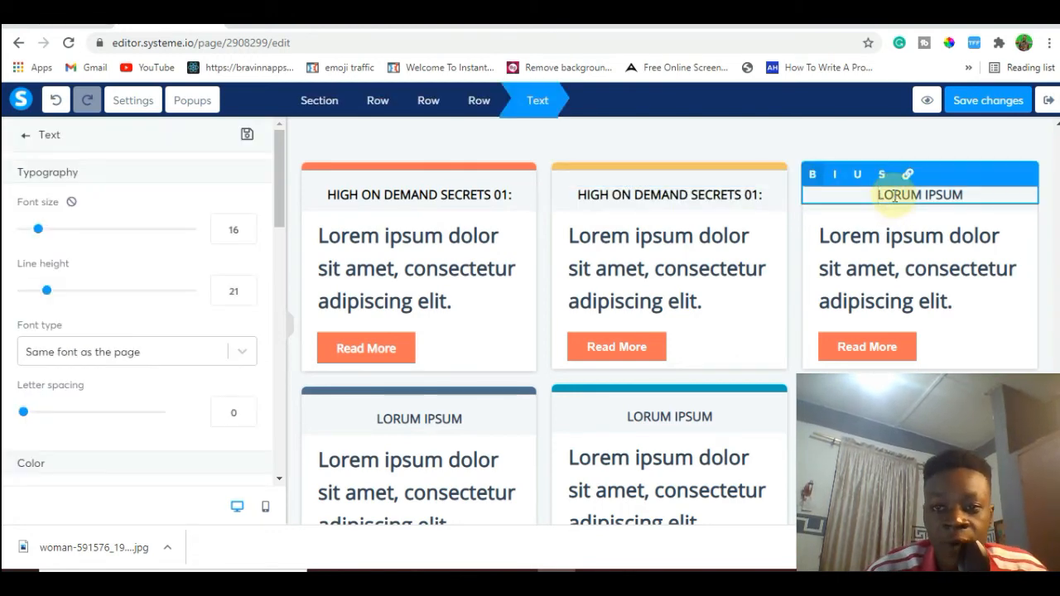
triple_click(890, 195)
key(ctrl+v)
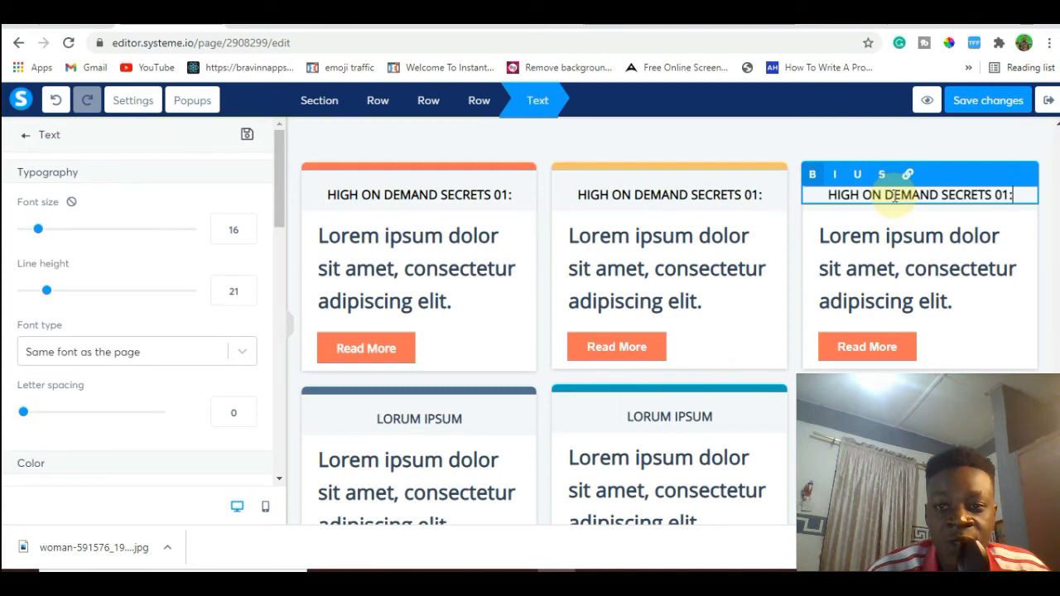
Replace the lower-row card titles with the copied "HIGH ON DEMAND SECRETS 01:".
click(440, 428)
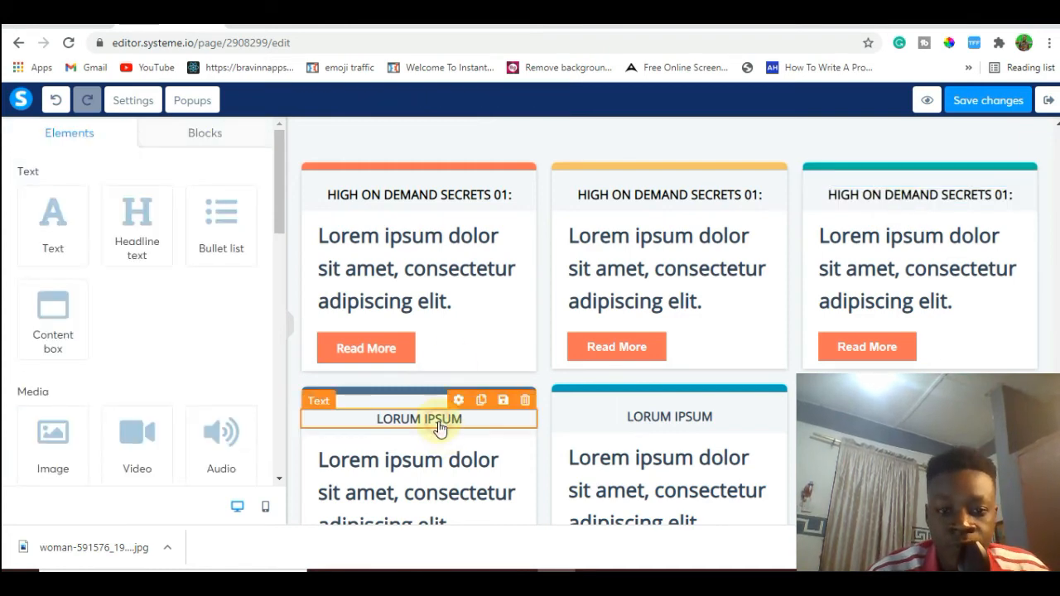
click(438, 423)
triple_click(437, 420)
key(ctrl+v)
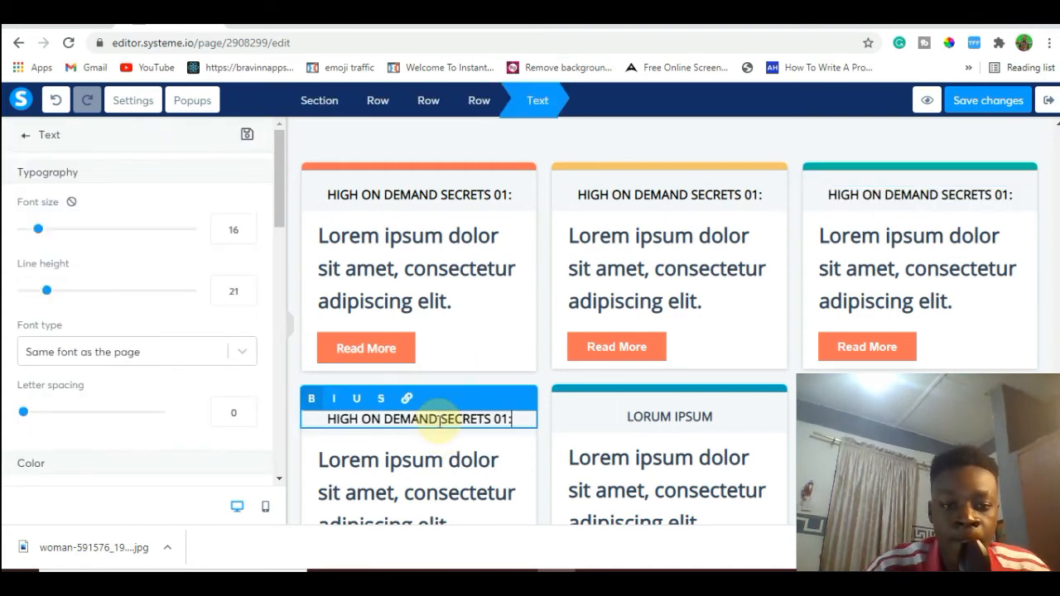
click(667, 417)
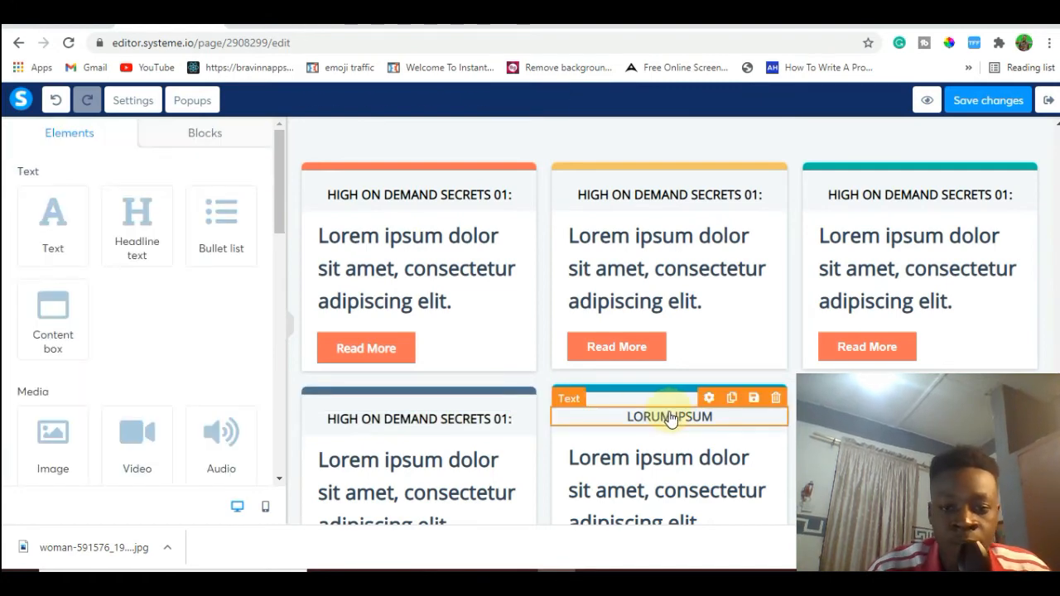
click(671, 418)
key(ctrl+a)
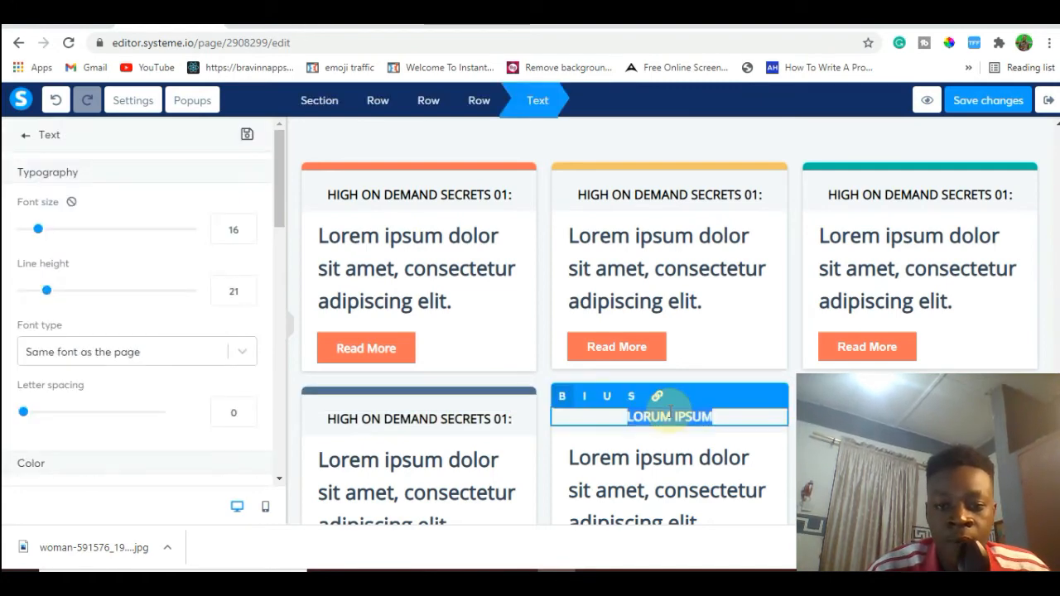
key(ctrl+v)
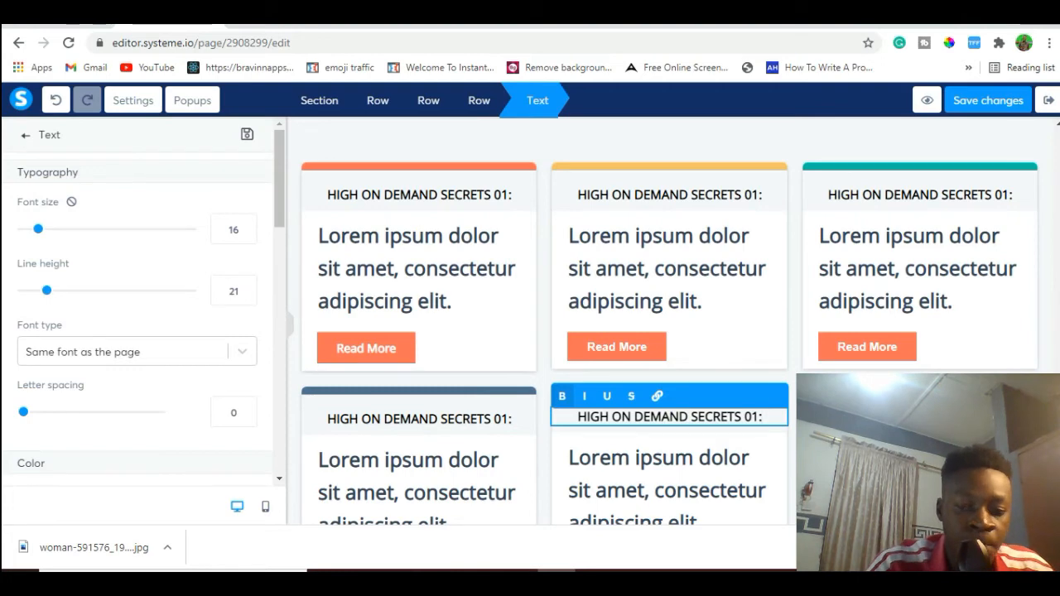
click(917, 418)
click(919, 417)
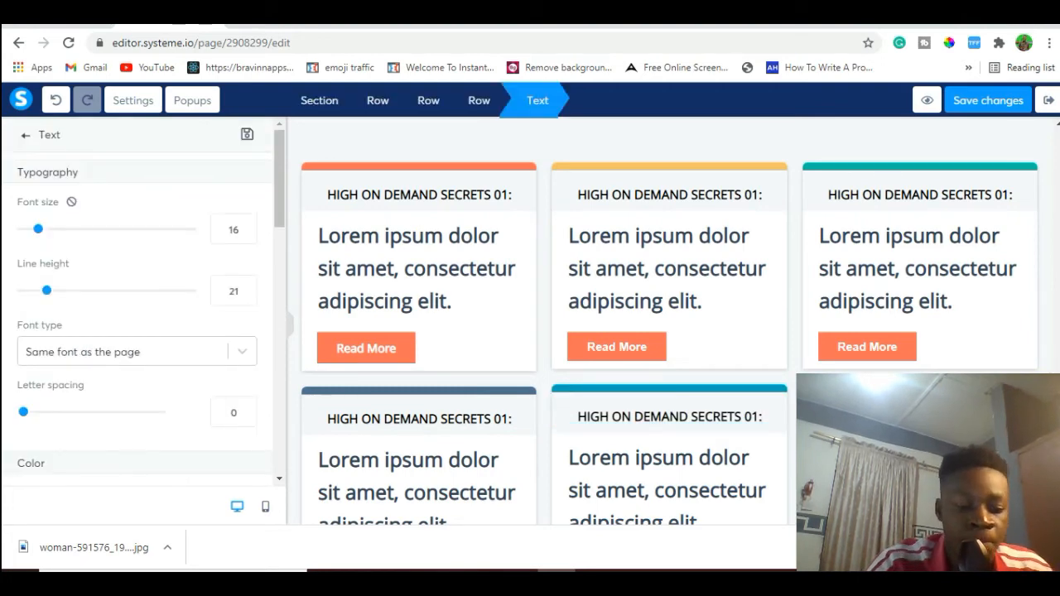
click(920, 418)
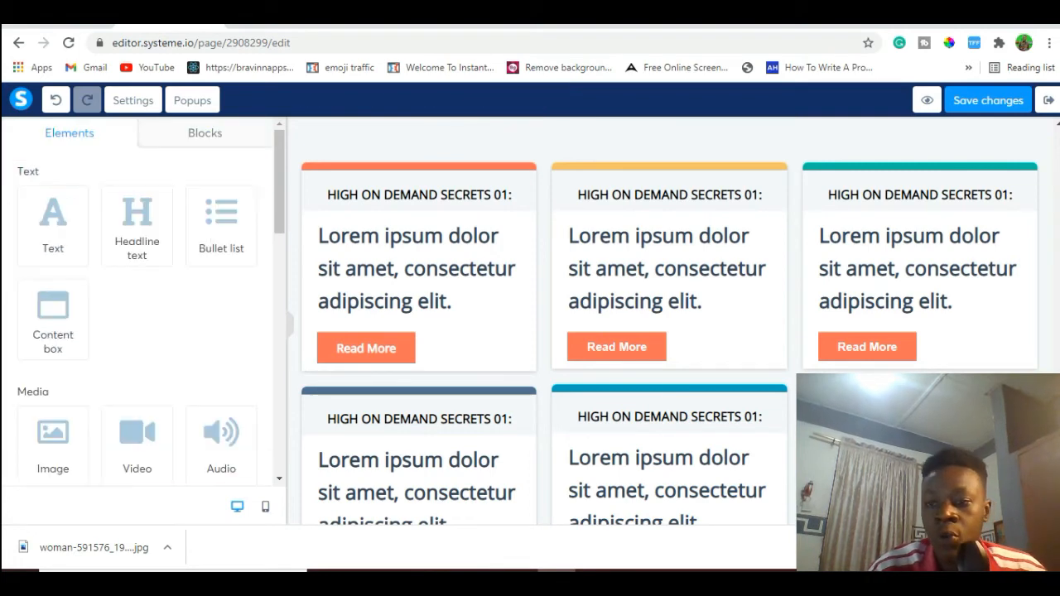
Delete the "Read More" buttons from the first and second upper-row cards.
scroll(663, 314, down, 2)
scroll(804, 307, up, 2)
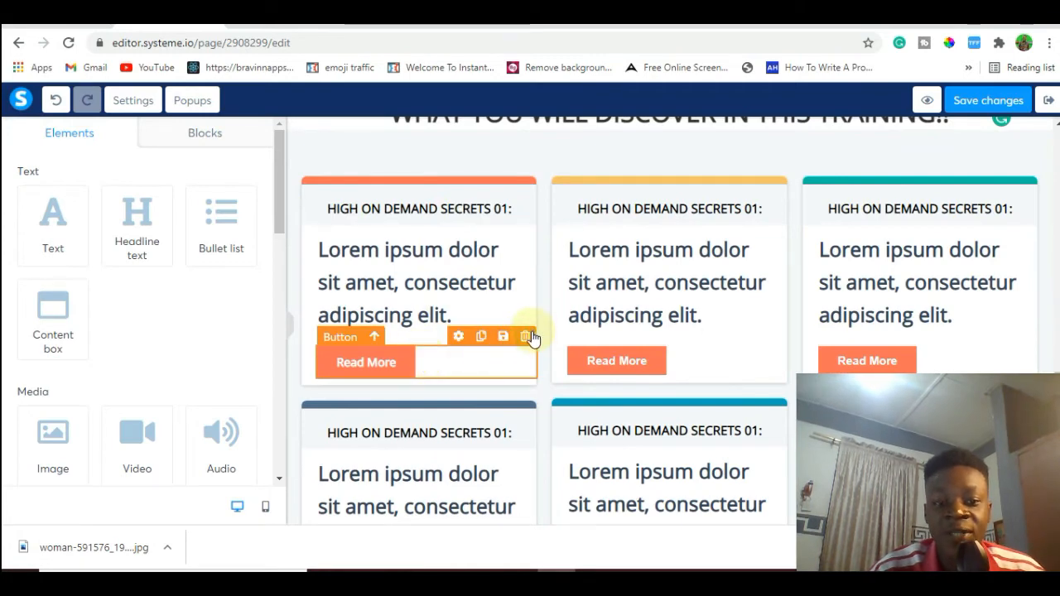
click(530, 337)
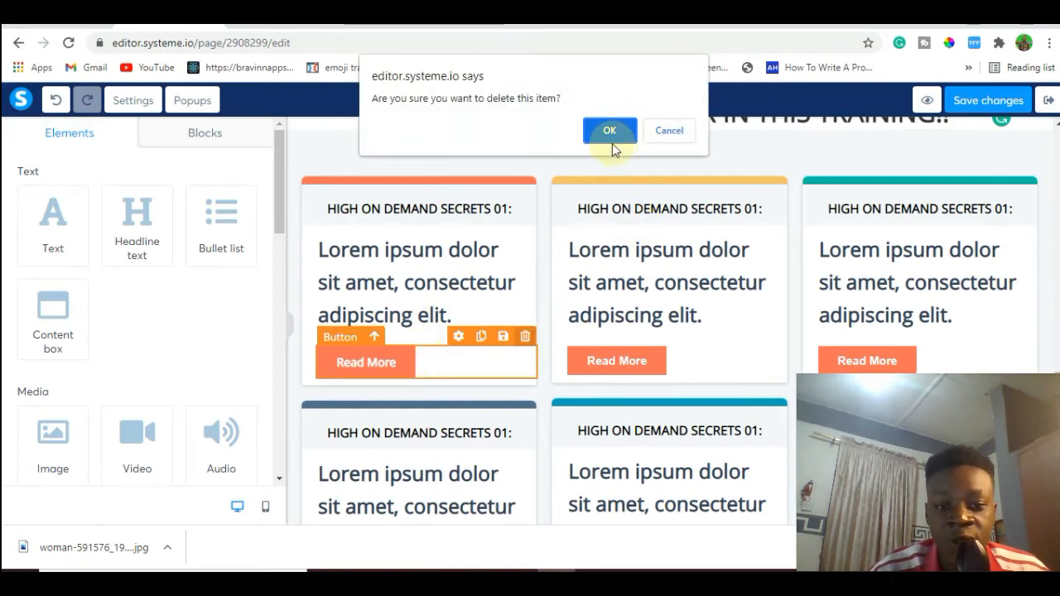
click(610, 131)
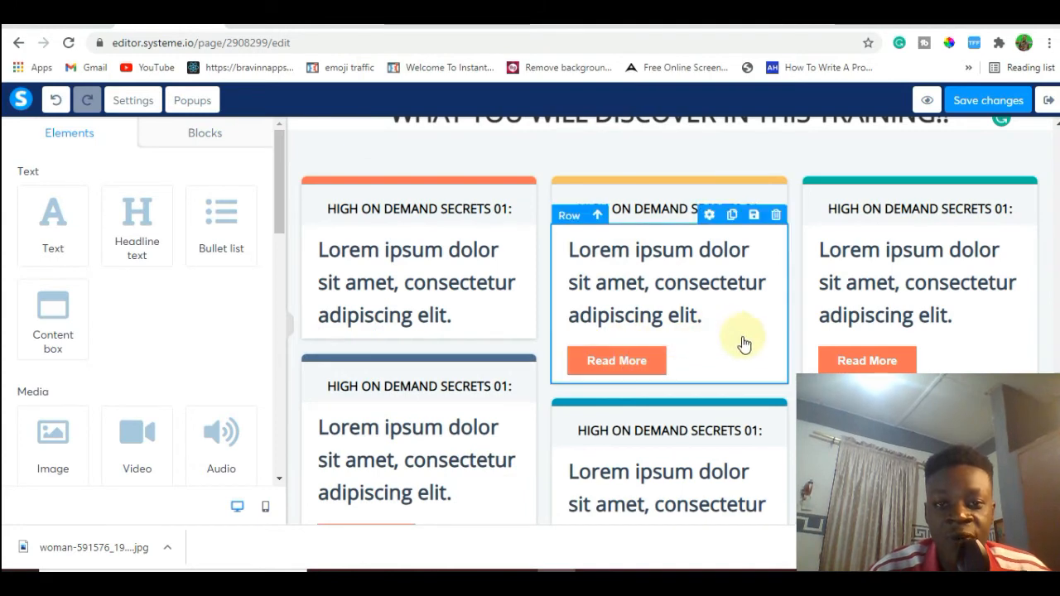
click(775, 337)
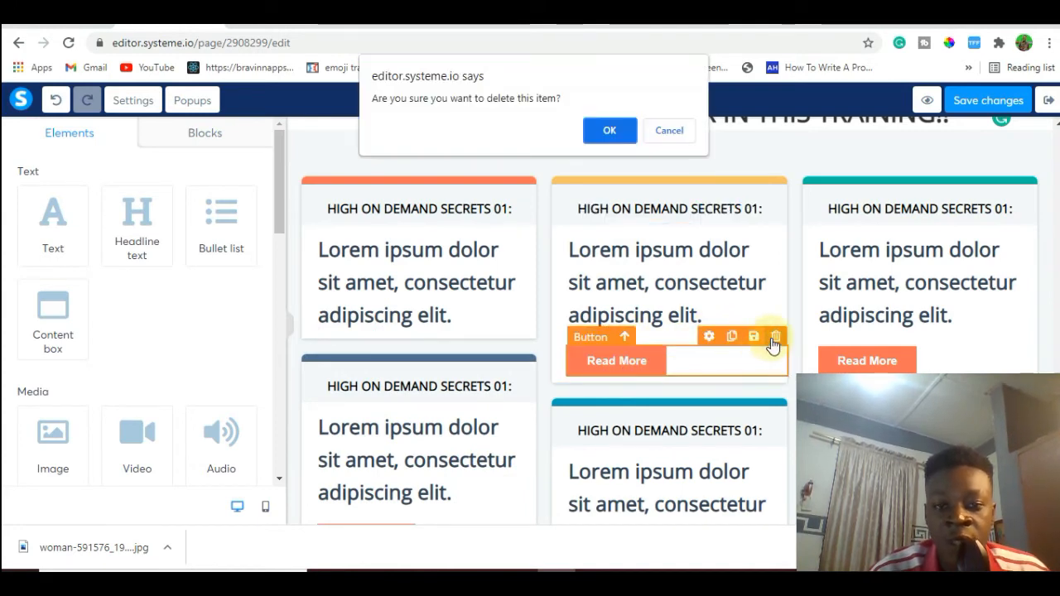
click(609, 130)
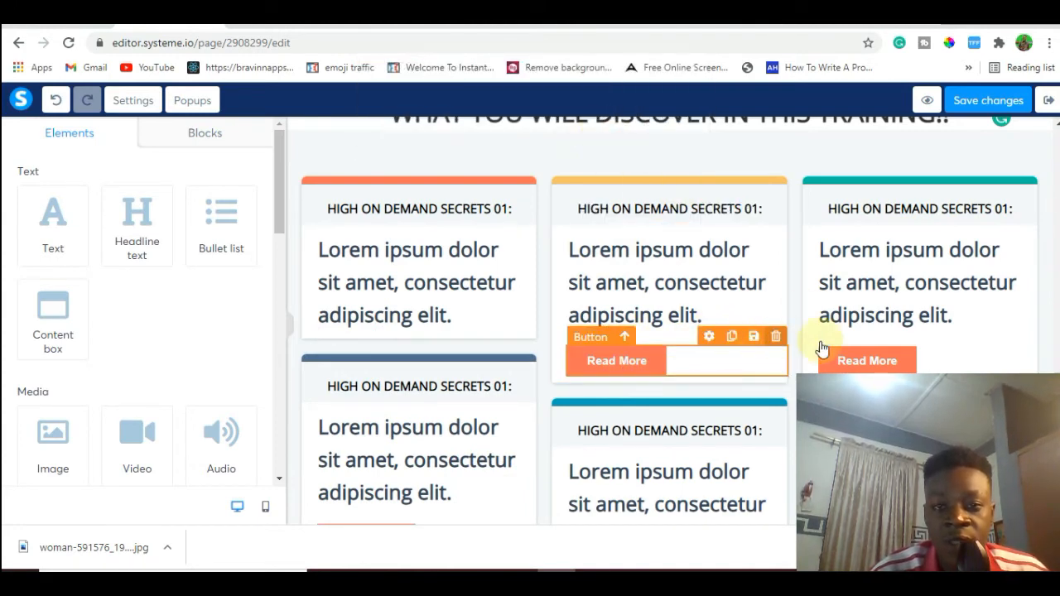
Delete the "Read More" buttons from the third upper-row card and all lower-row cards, and save the page.
click(1026, 337)
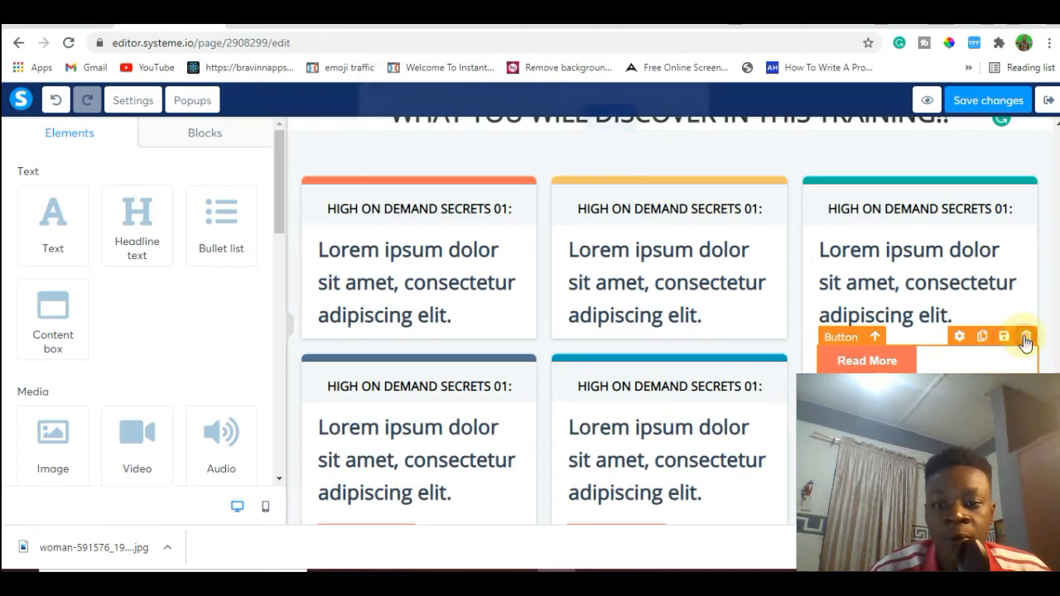
click(608, 130)
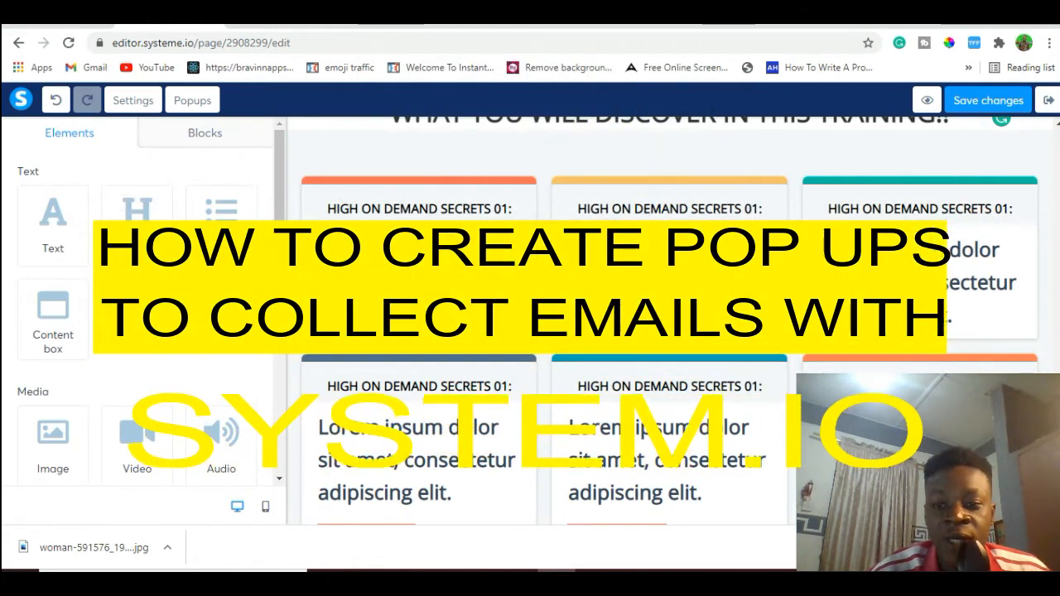
scroll(627, 391, down, 1)
scroll(469, 379, down, 3)
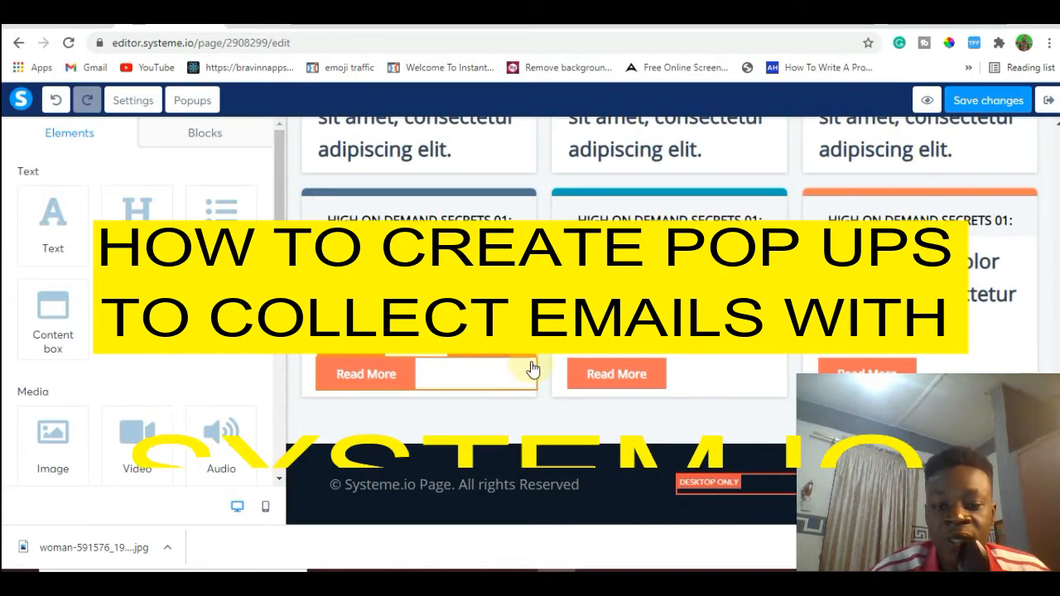
click(525, 349)
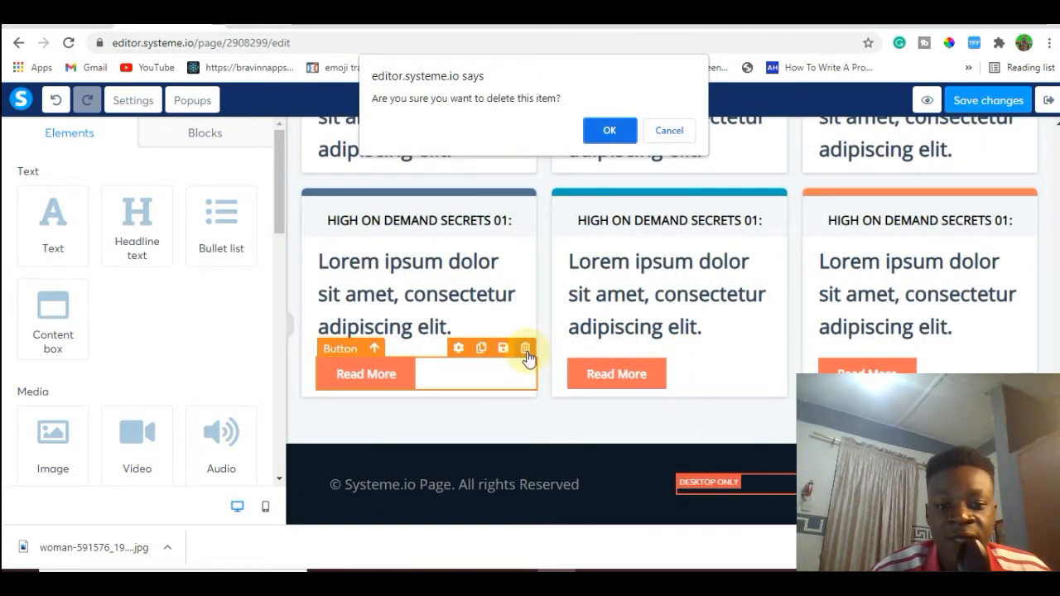
click(608, 130)
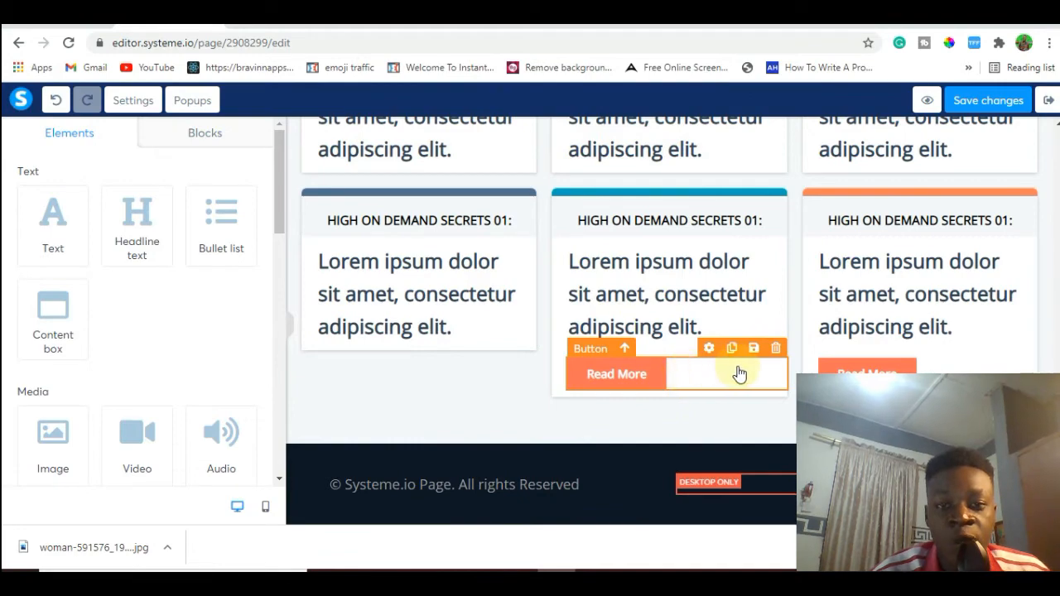
click(775, 352)
click(618, 132)
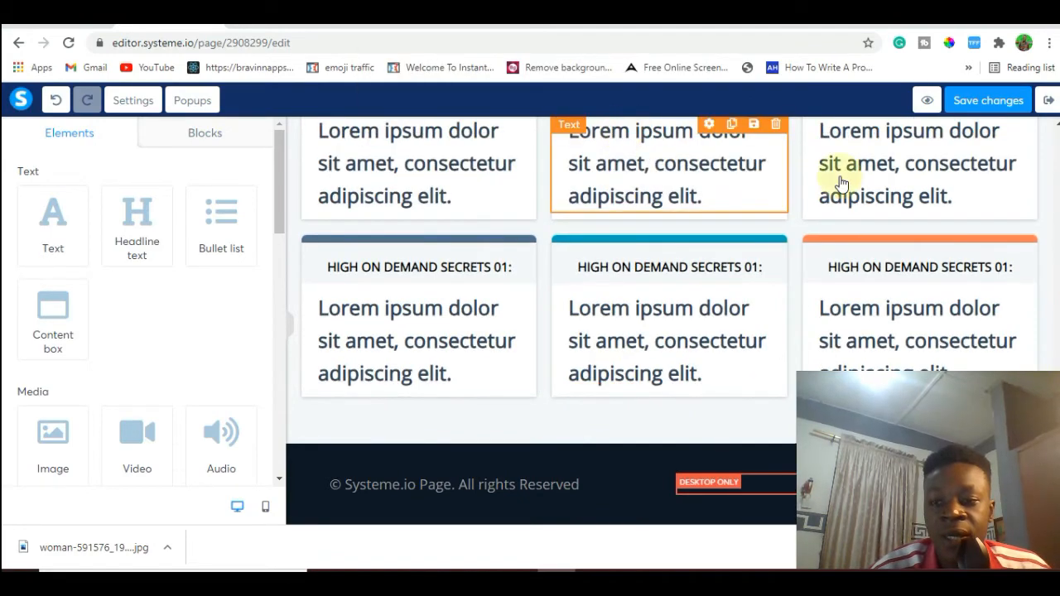
drag(1058, 423, 1058, 292)
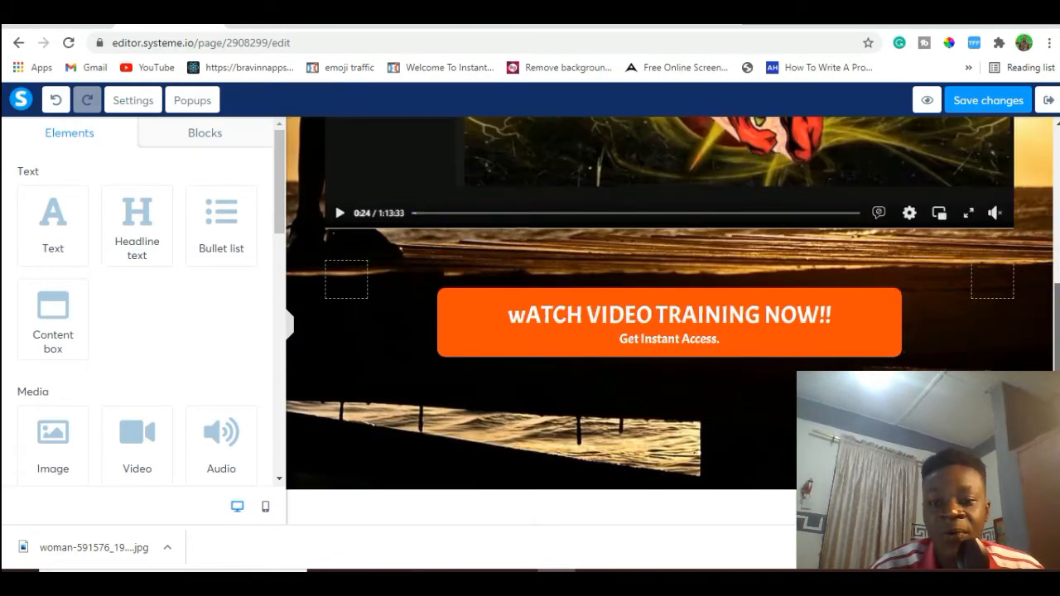
click(981, 99)
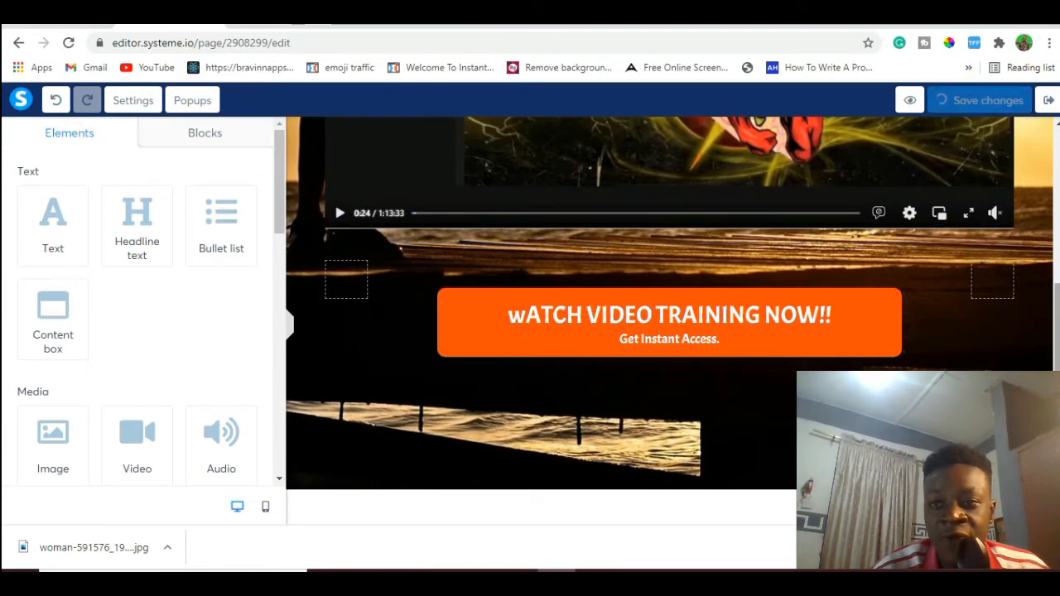
Review the section between the training button and the discovery cards, and inspect the orange "wATCH VIDEO TRAINING NOW!!" button's click action.
scroll(669, 321, down, 3)
scroll(669, 321, up, 3)
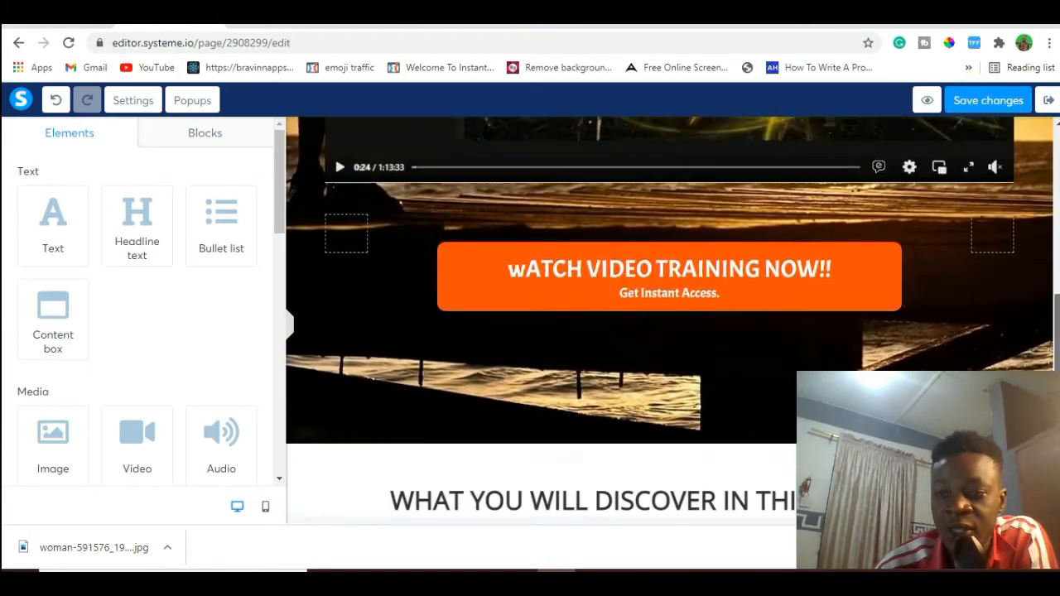
scroll(669, 321, down, 6)
scroll(669, 321, up, 1)
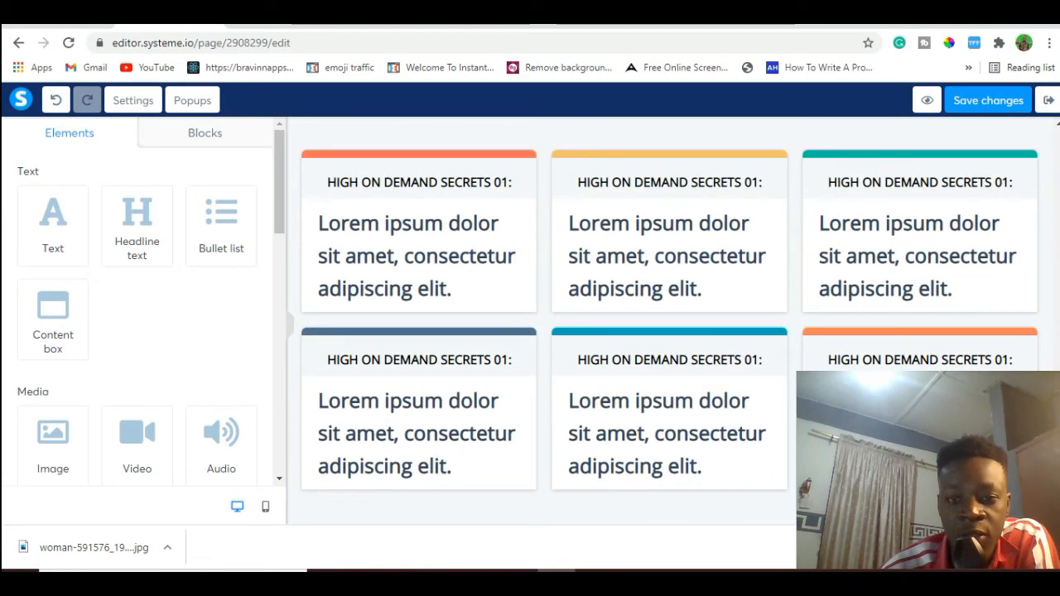
scroll(669, 321, down, 3)
scroll(669, 321, up, 5)
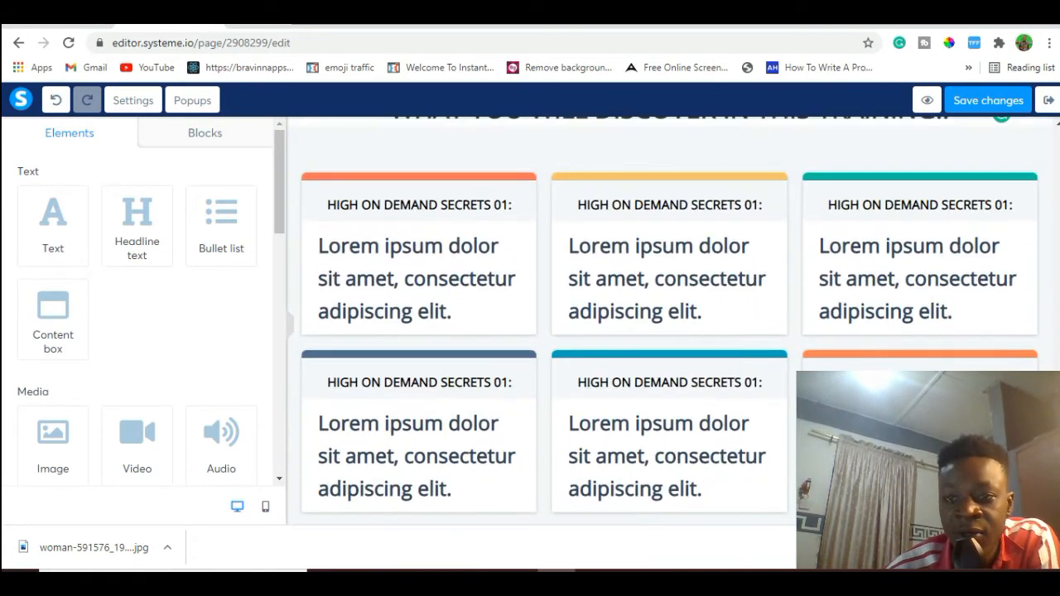
scroll(669, 321, up, 3)
scroll(669, 320, down, 2)
scroll(669, 320, up, 2)
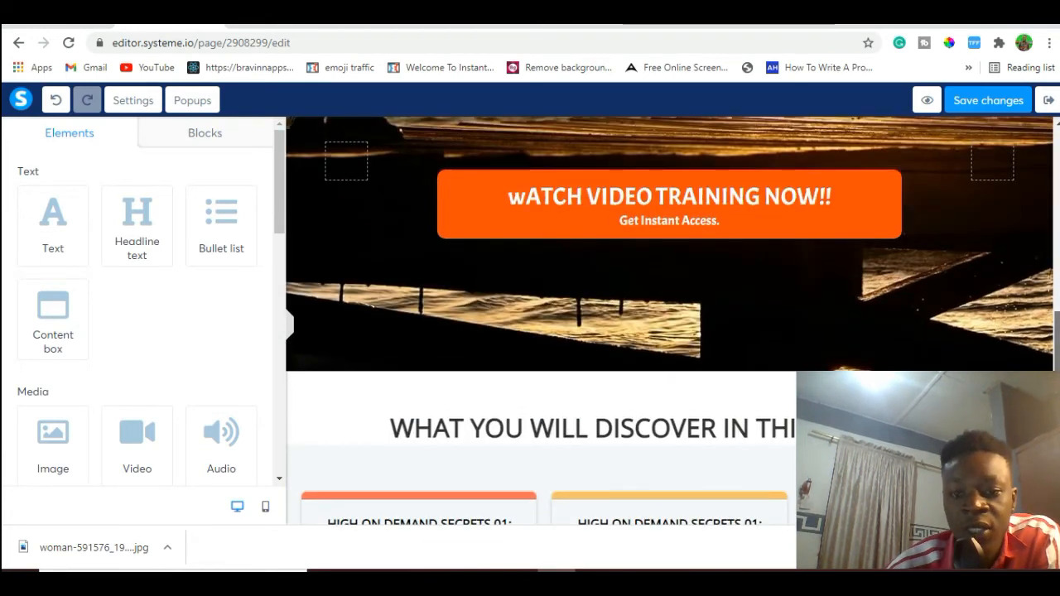
scroll(669, 320, down, 2)
scroll(669, 321, up, 2)
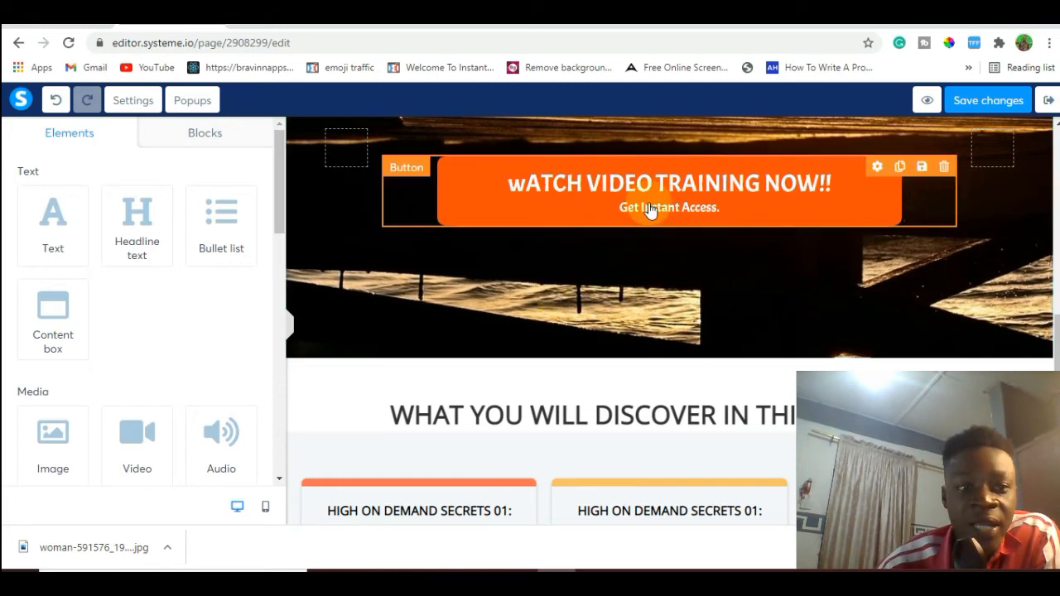
click(519, 189)
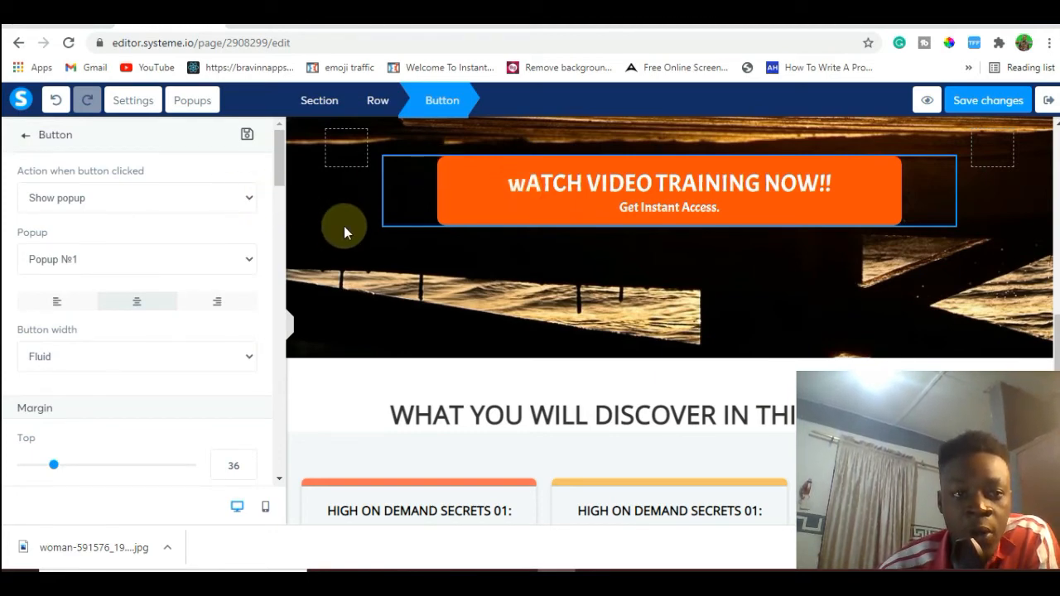
click(325, 264)
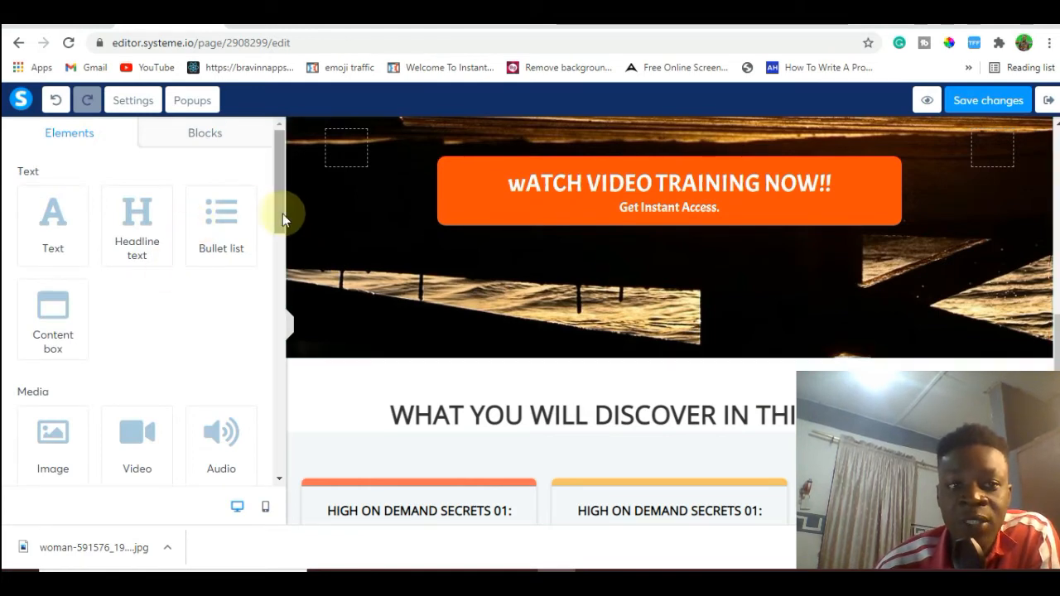
Add a new button beneath the orange "wATCH VIDEO TRAINING NOW!!" button and open its settings.
drag(280, 214, 289, 350)
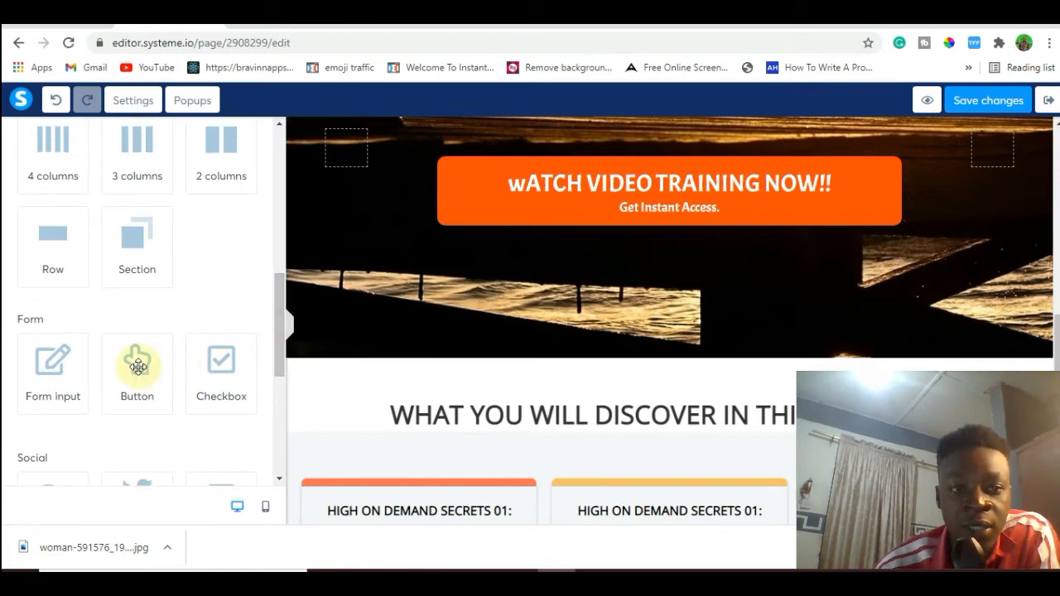
drag(138, 367, 608, 235)
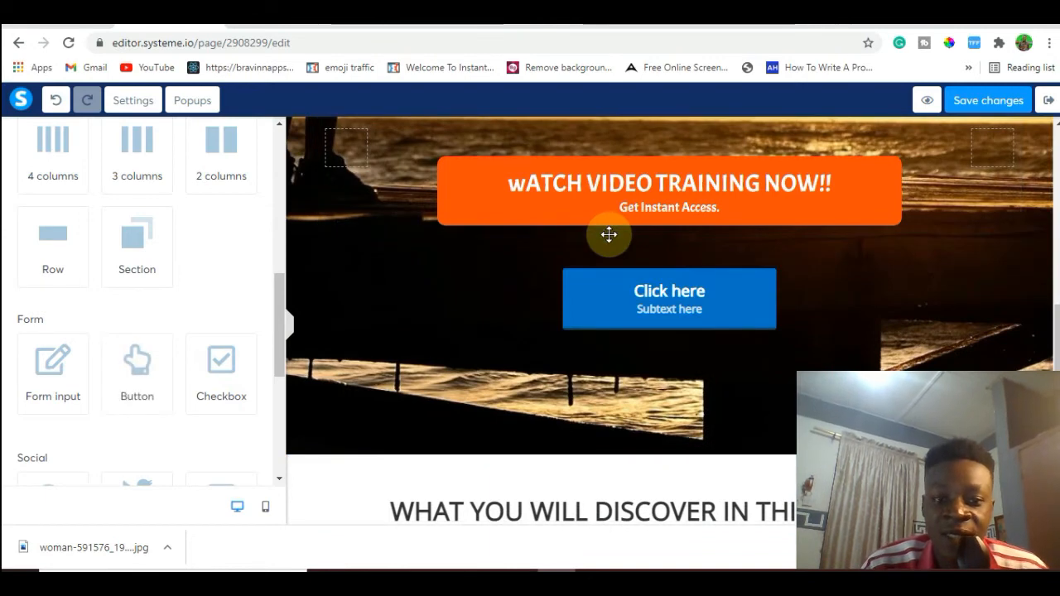
click(672, 303)
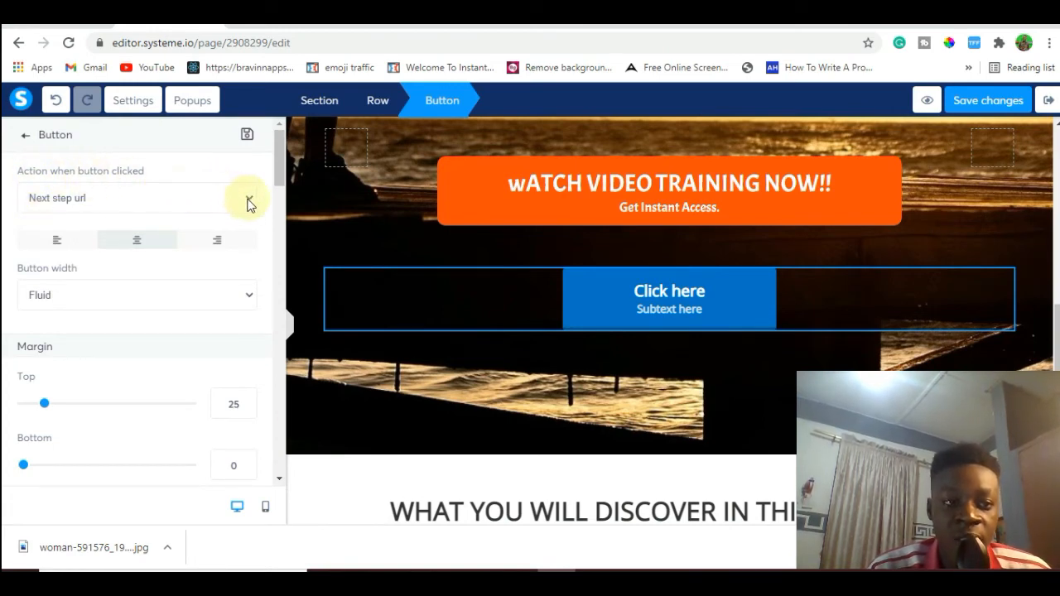
Check the orange button's click action for comparison, and set the new blue button's click action to Show popup.
click(474, 189)
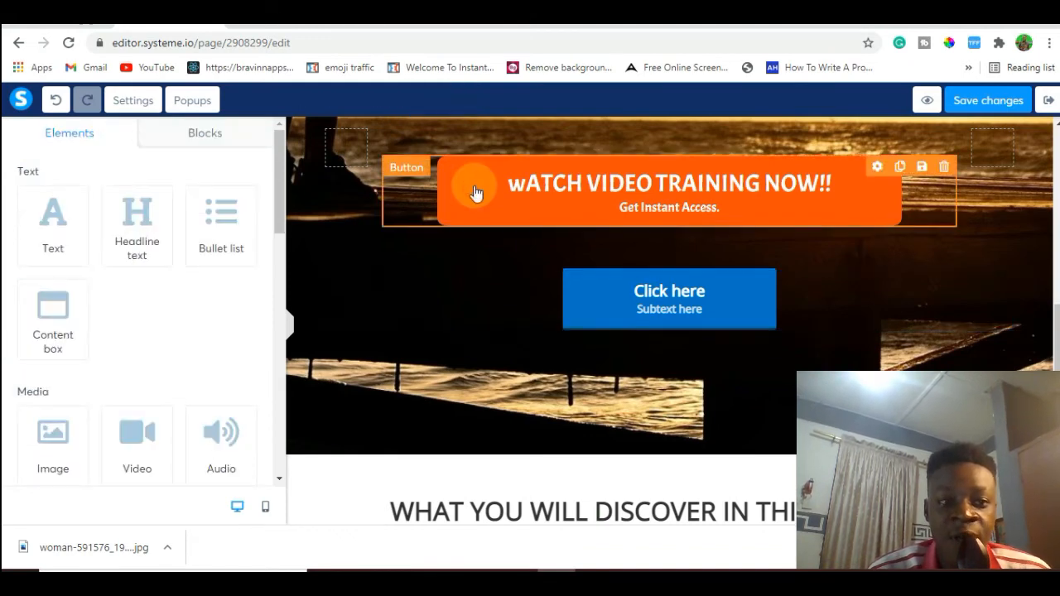
click(552, 201)
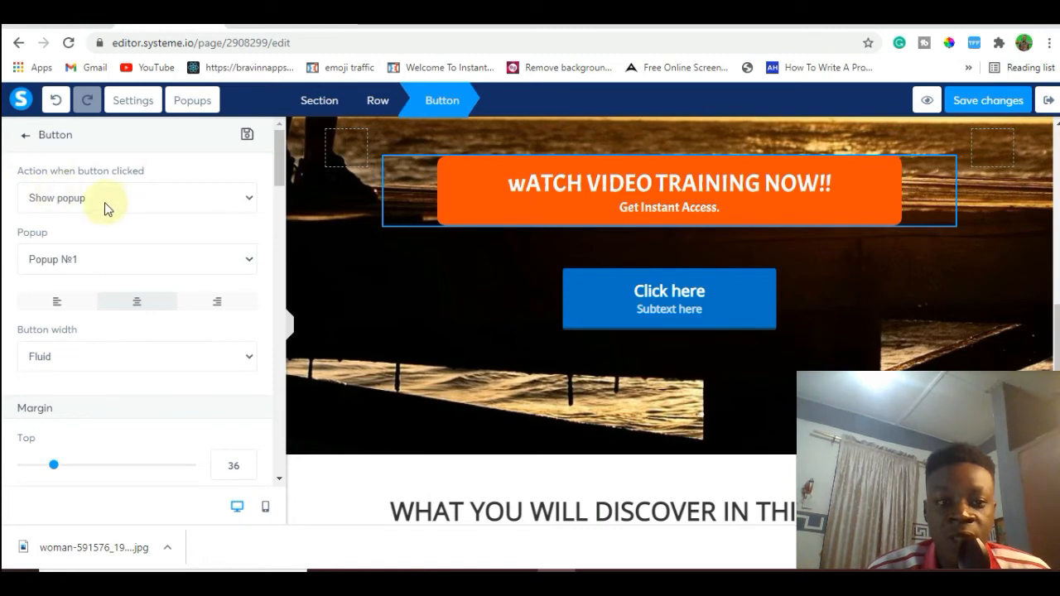
click(588, 297)
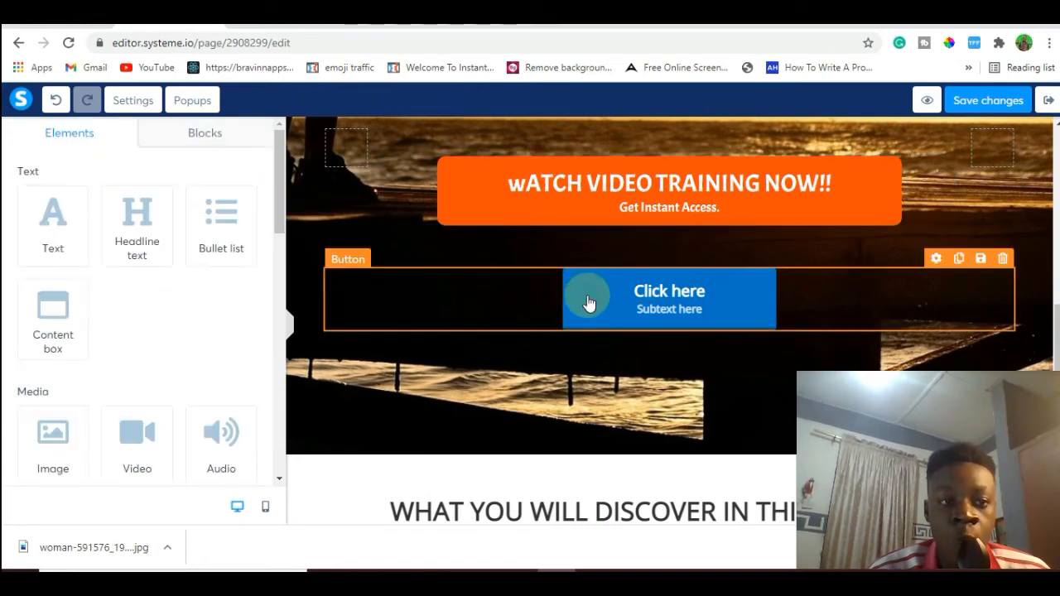
click(587, 295)
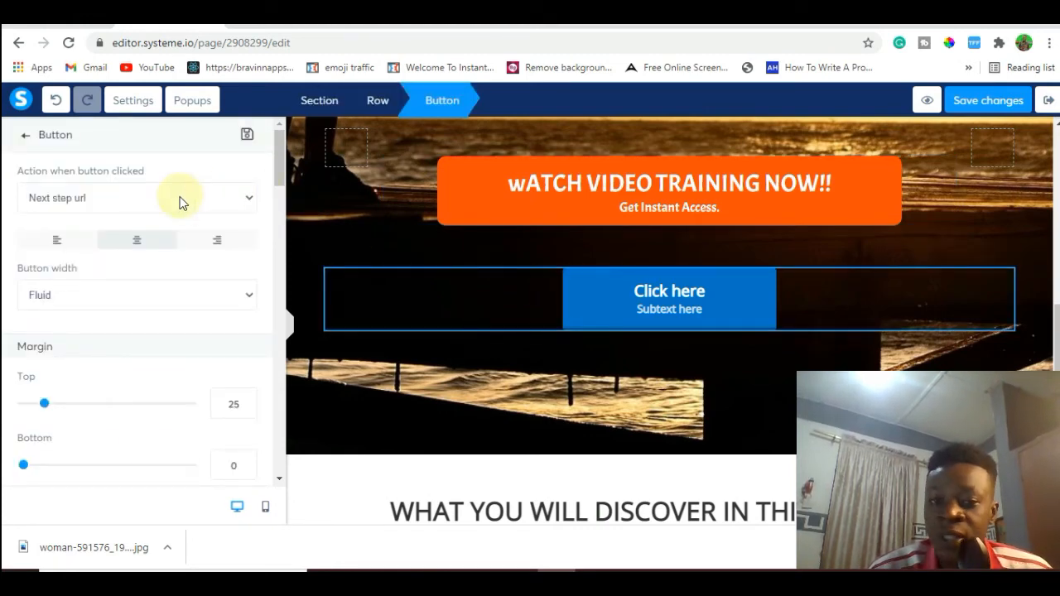
click(250, 203)
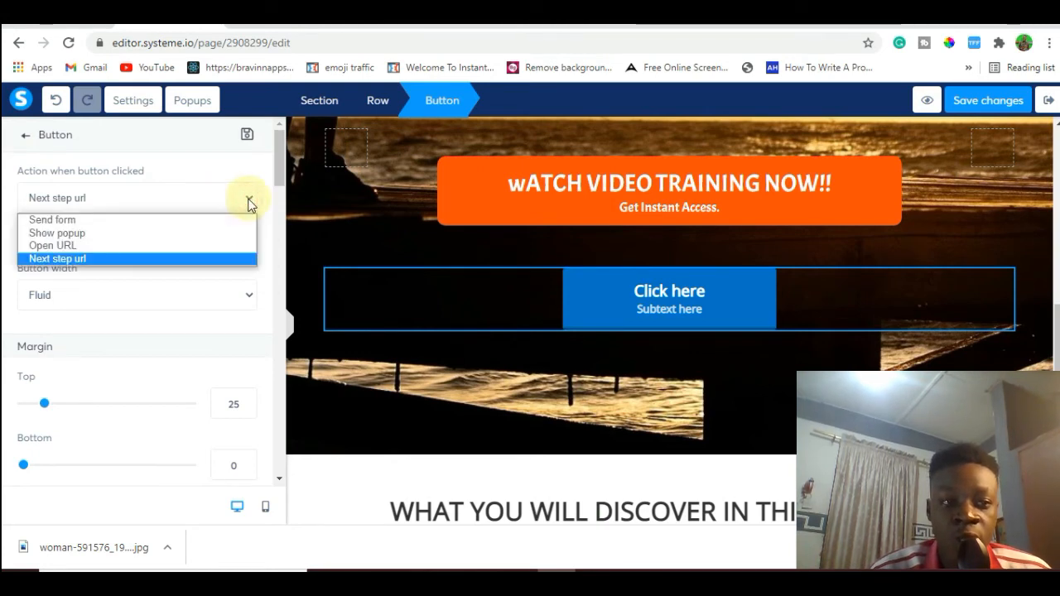
click(96, 232)
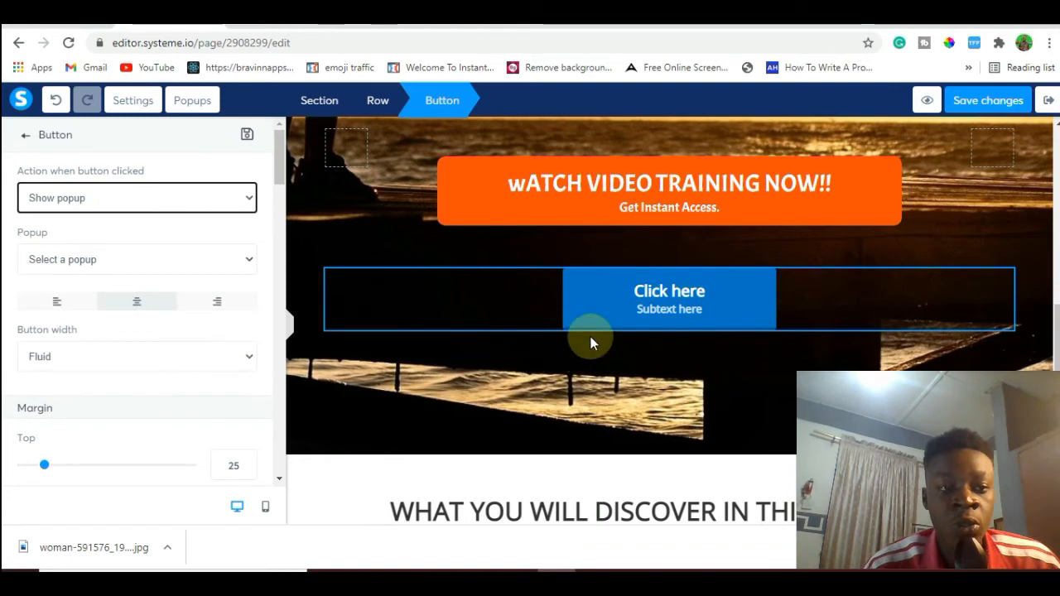
Change the blue button's main text to "WATCH VIDEO TRAINING".
click(671, 300)
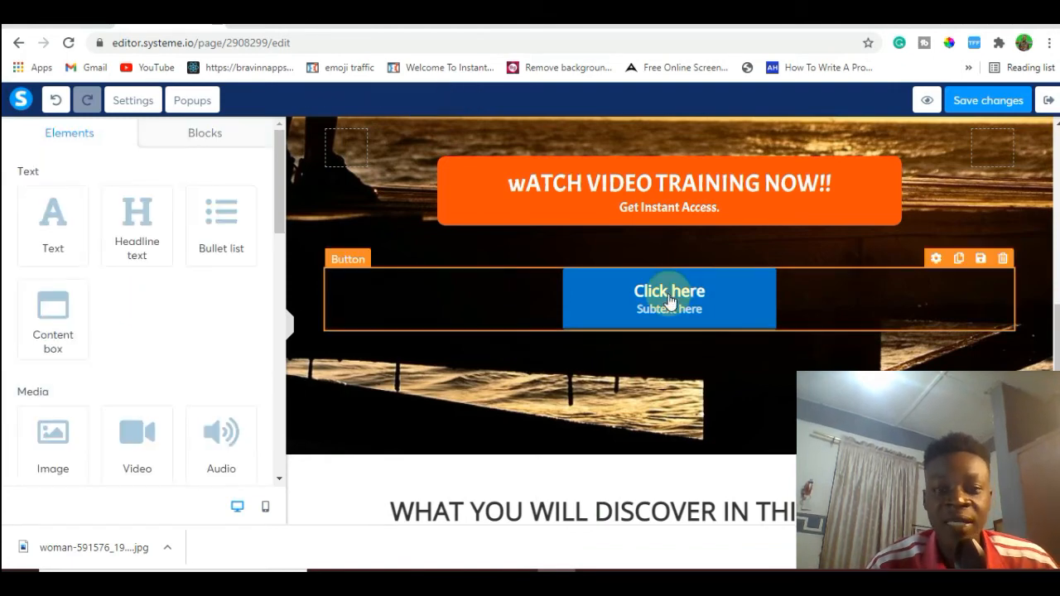
click(671, 300)
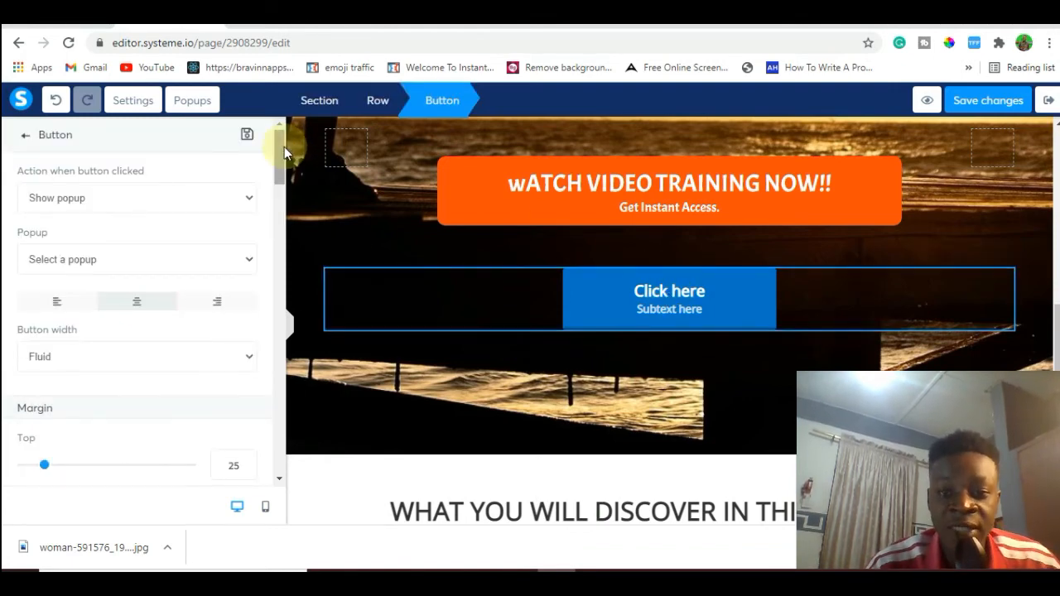
drag(284, 147, 284, 195)
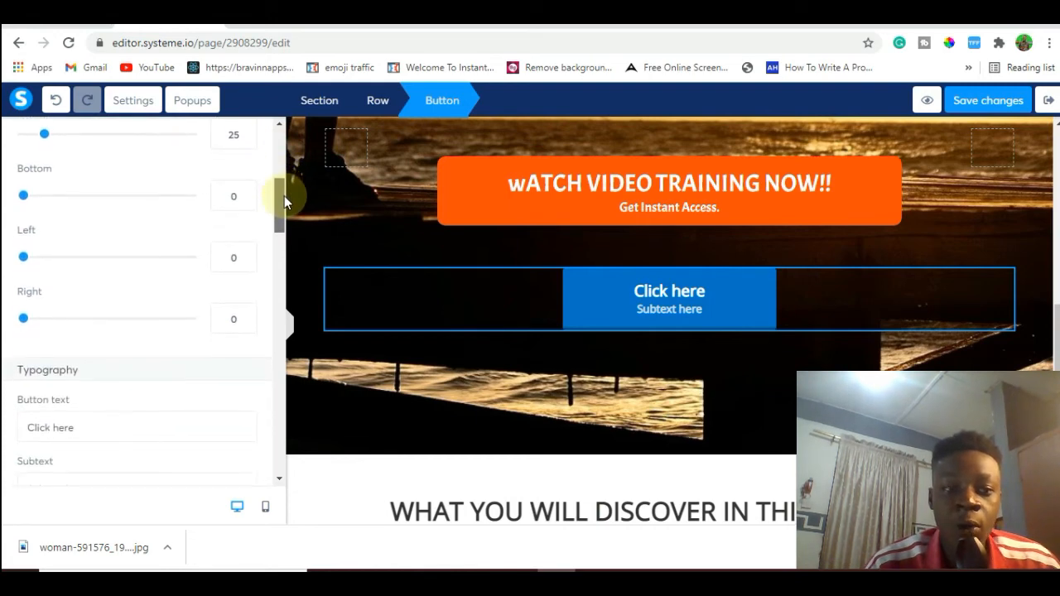
click(84, 429)
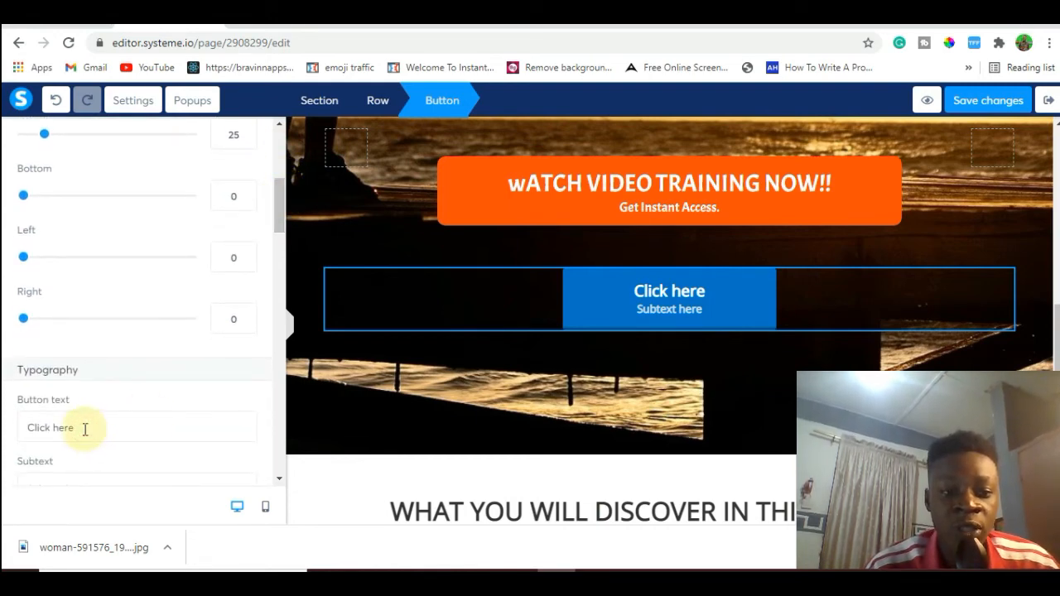
triple_click(84, 429)
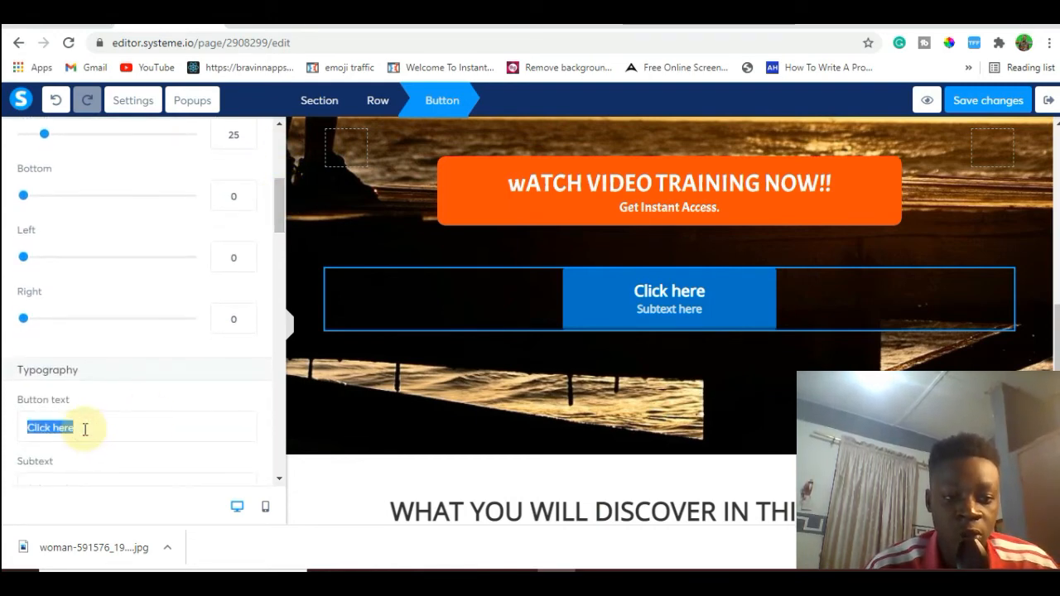
key(BackSpace)
text(W)
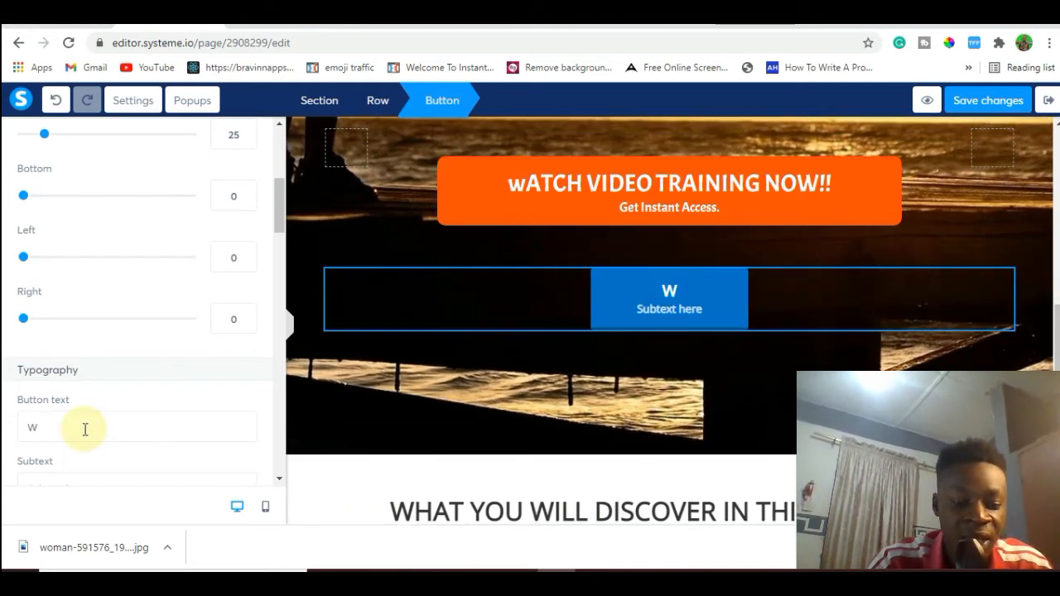
text(ATCH V)
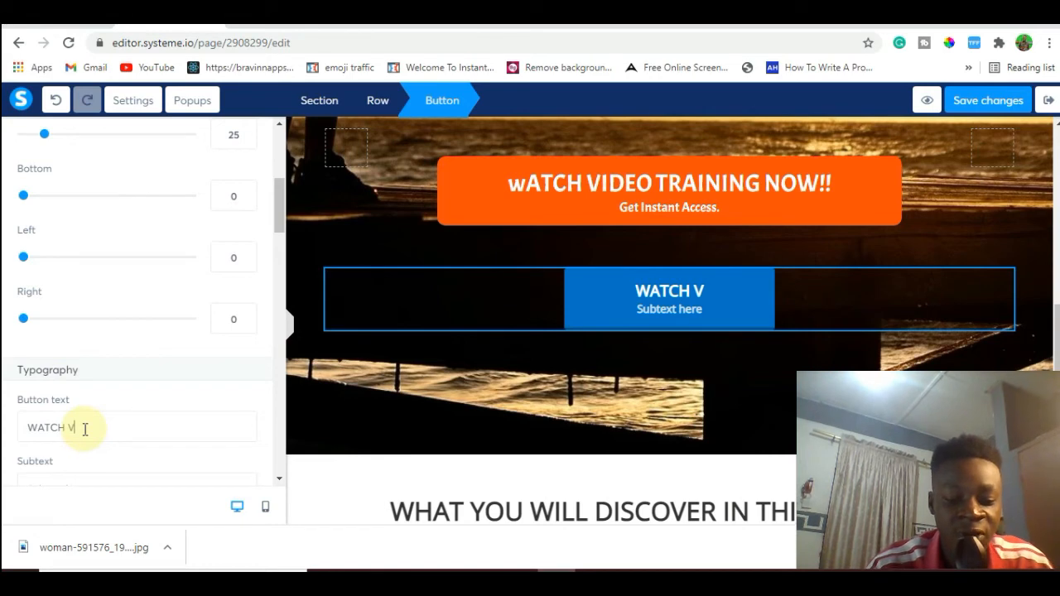
text(IDEO TRAINING)
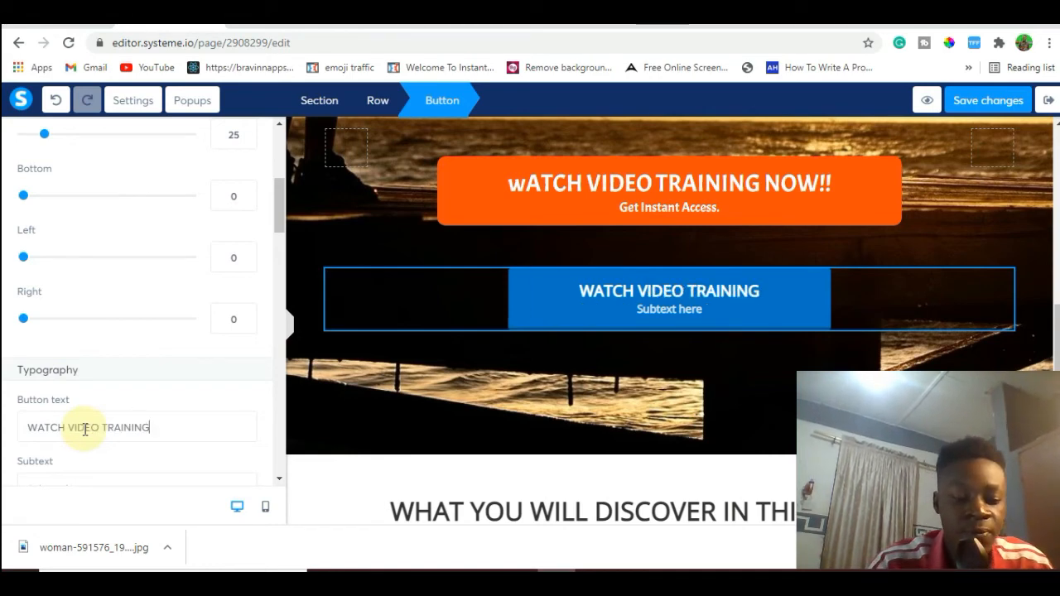
Replace the blue "WATCH VIDEO TRAINING" button's subtext with "Acccess Now".
click(64, 481)
text(A)
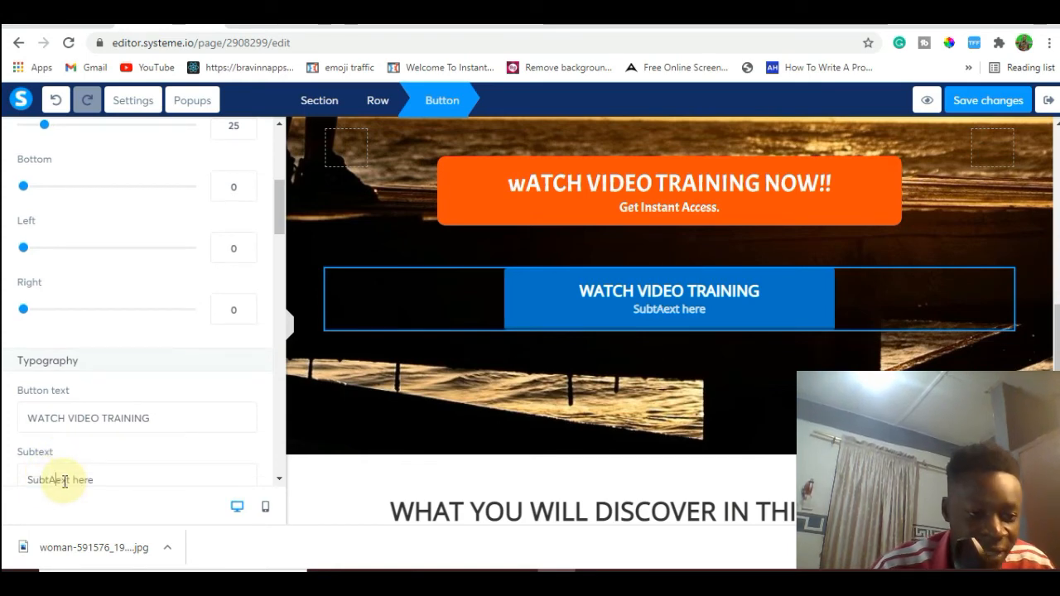
text(ccess)
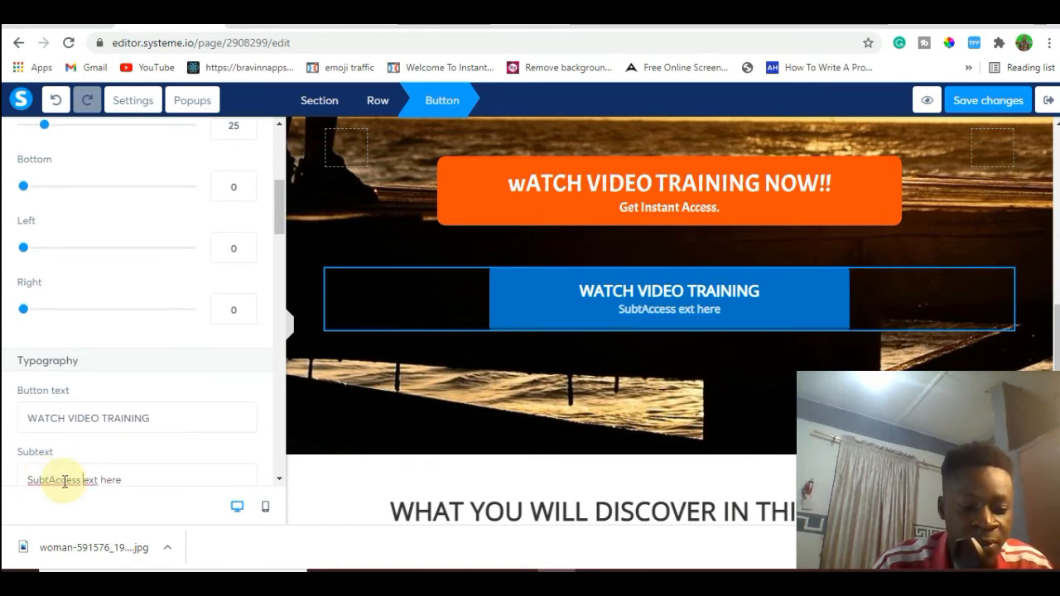
triple_click(64, 481)
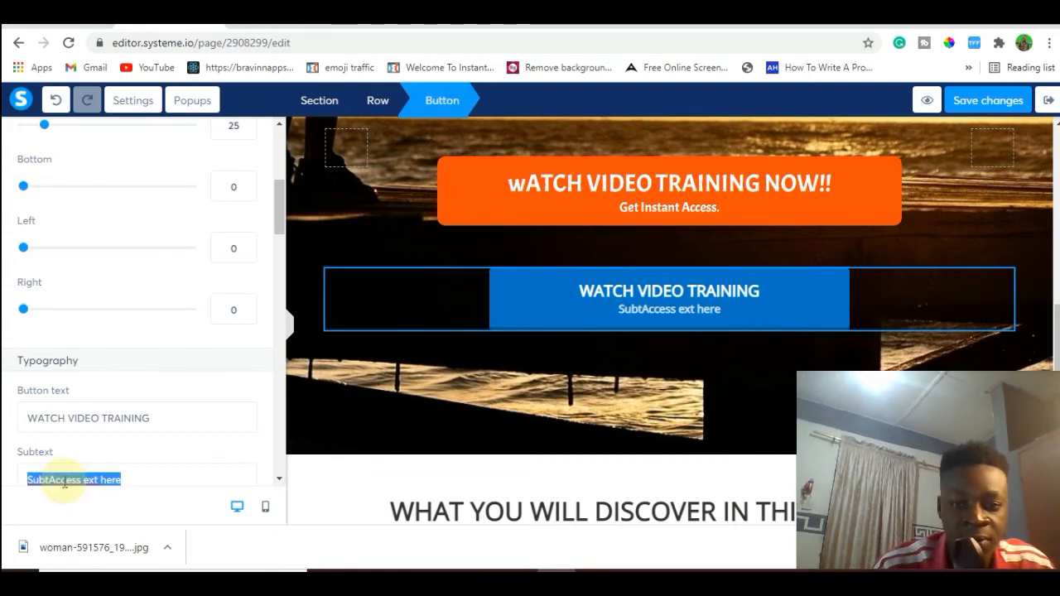
key(BackSpace)
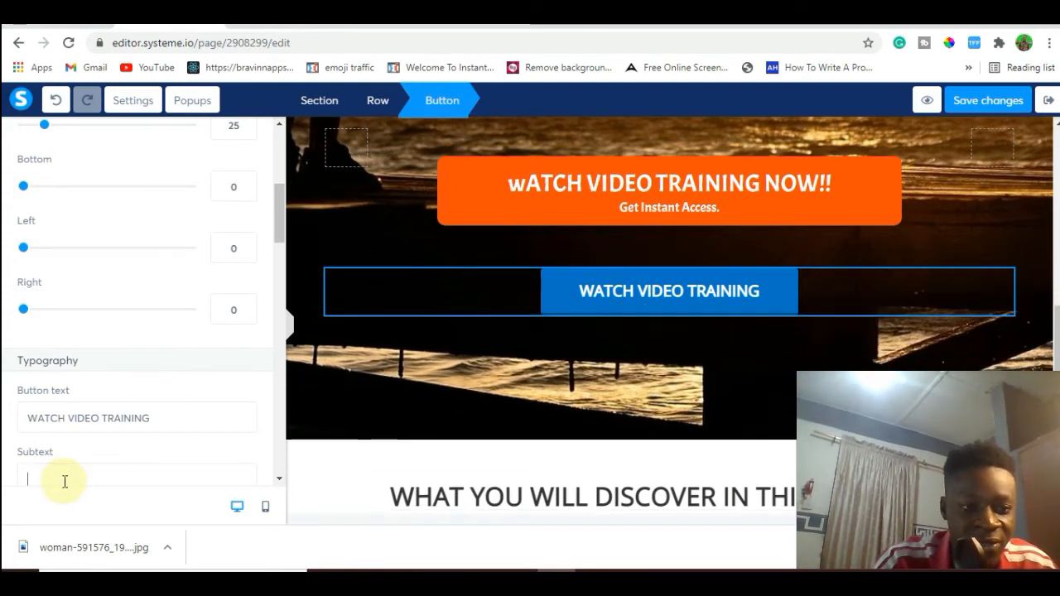
text(Accce)
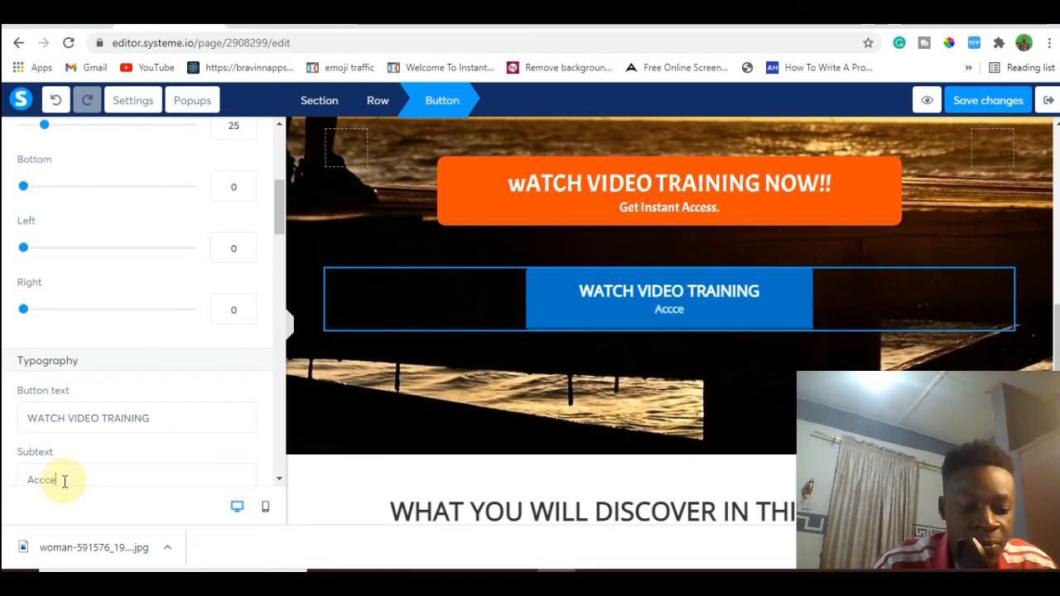
text(ss Now)
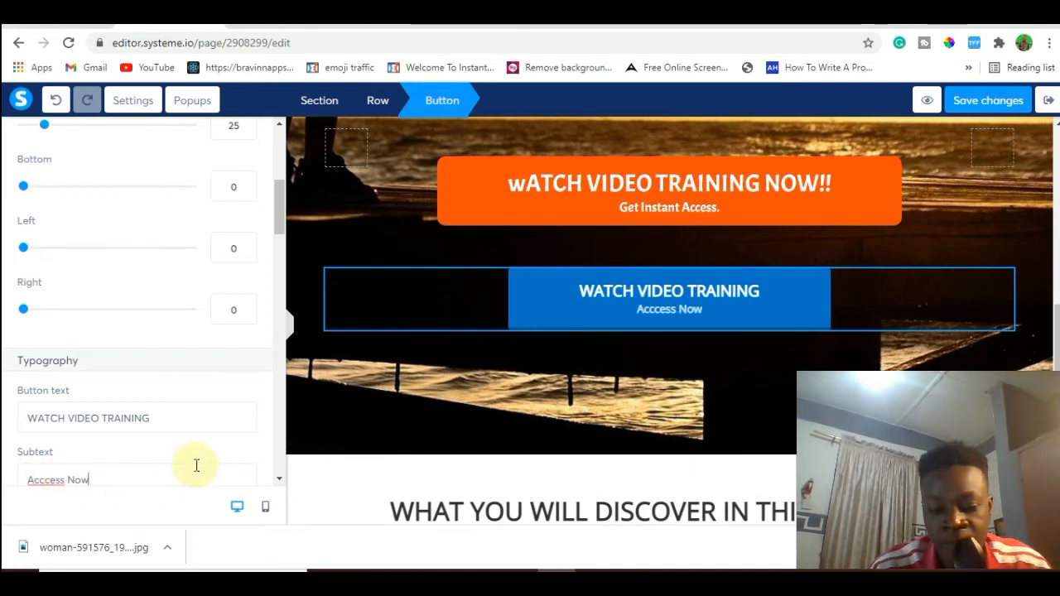
Change the "WATCH VIDEO TRAINING" button's background color to a bright orange resembling the button above it.
drag(281, 224, 282, 300)
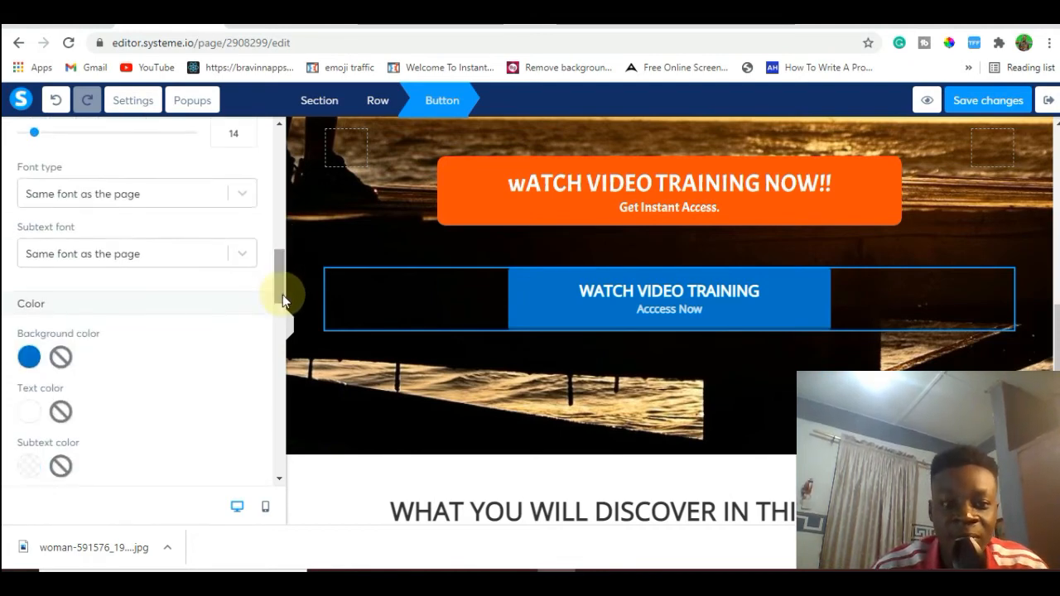
click(29, 357)
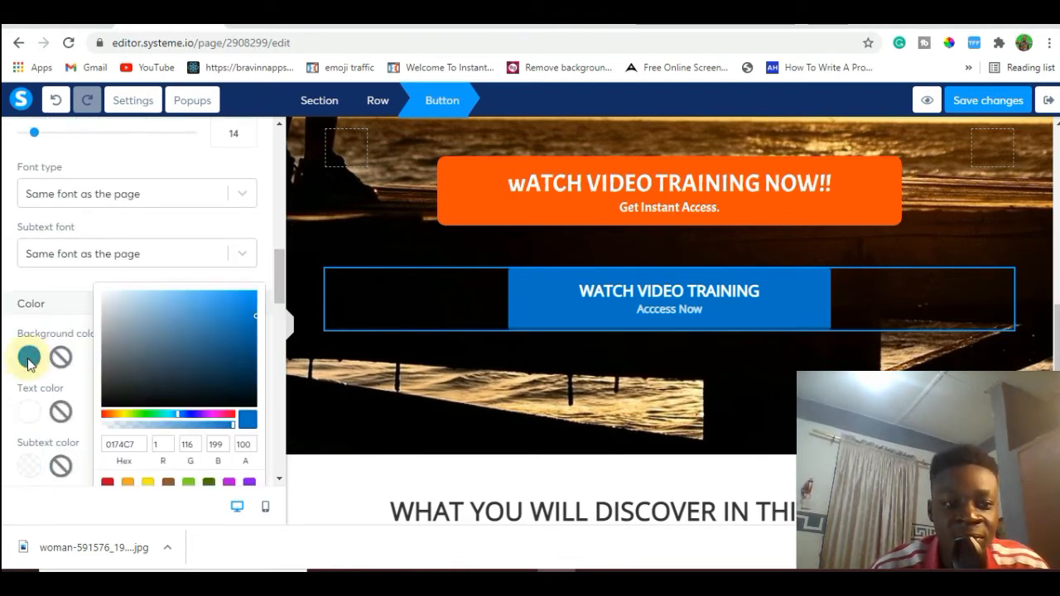
click(110, 415)
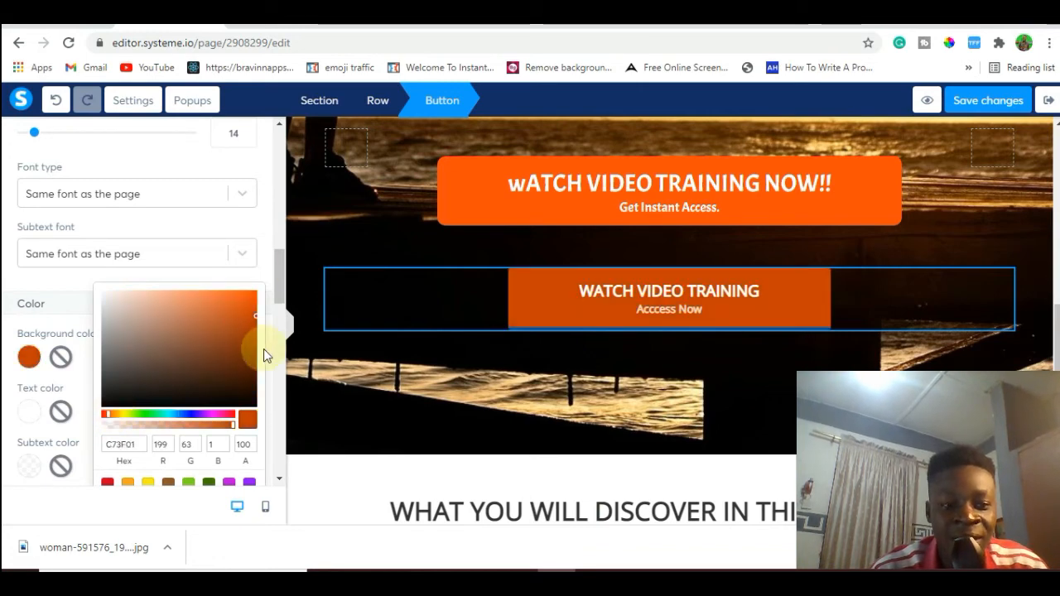
drag(255, 316, 252, 299)
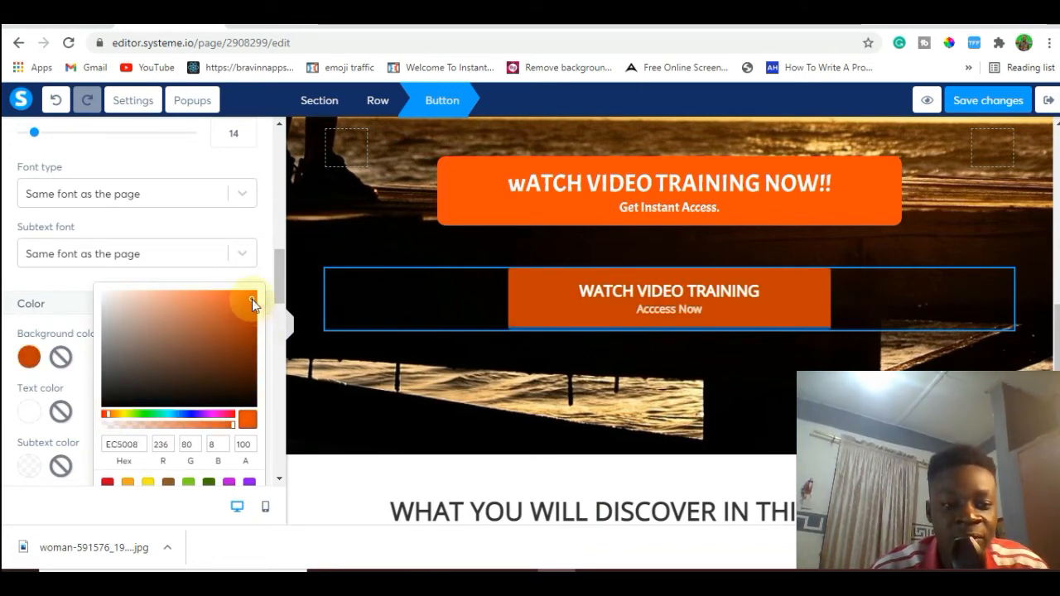
click(481, 396)
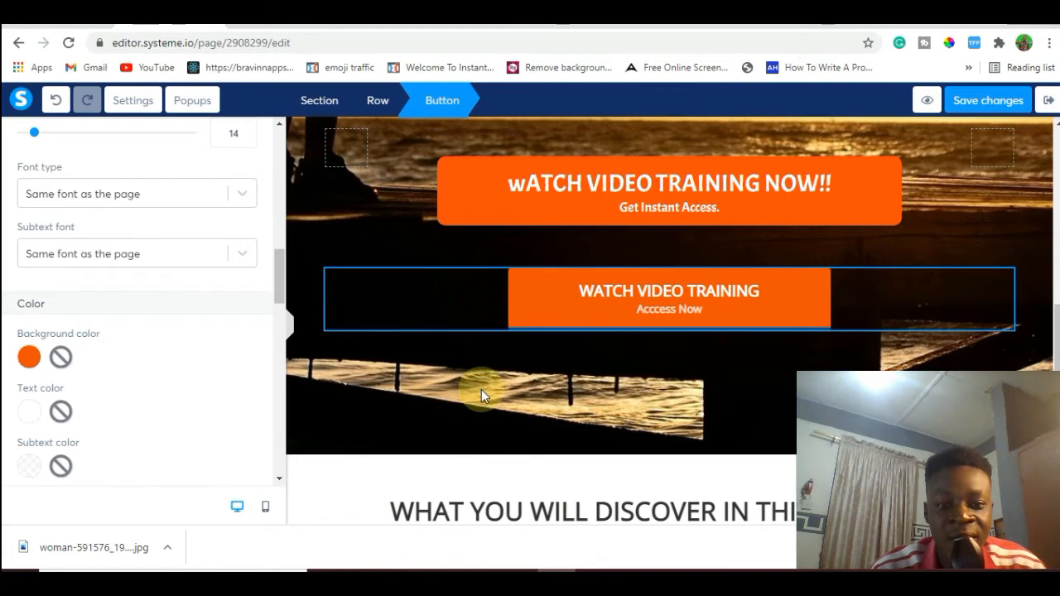
Delete the row containing the added "WATCH VIDEO TRAINING" button beneath the original orange button.
click(552, 396)
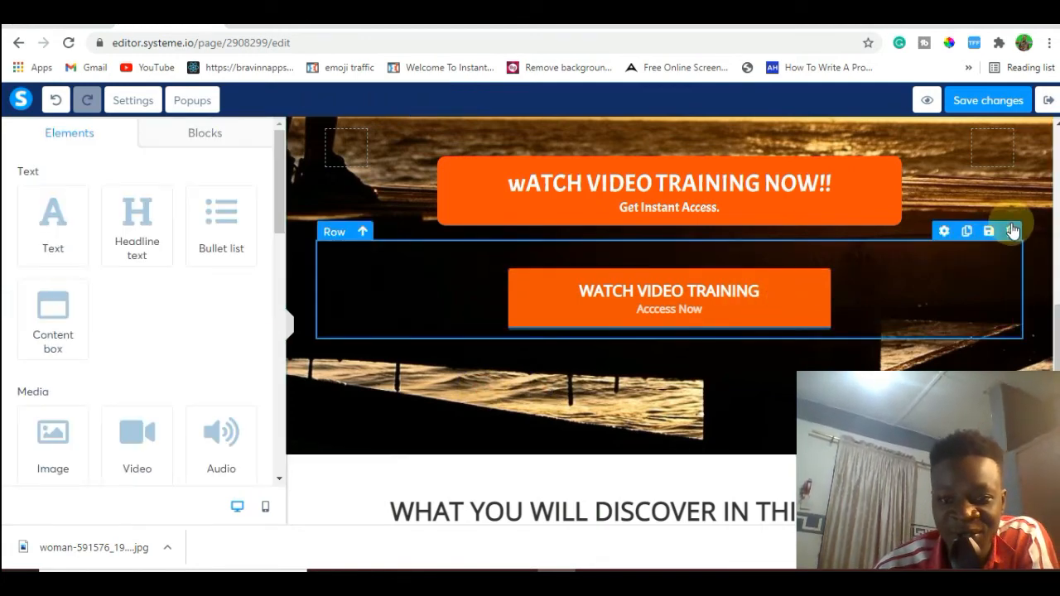
click(1010, 233)
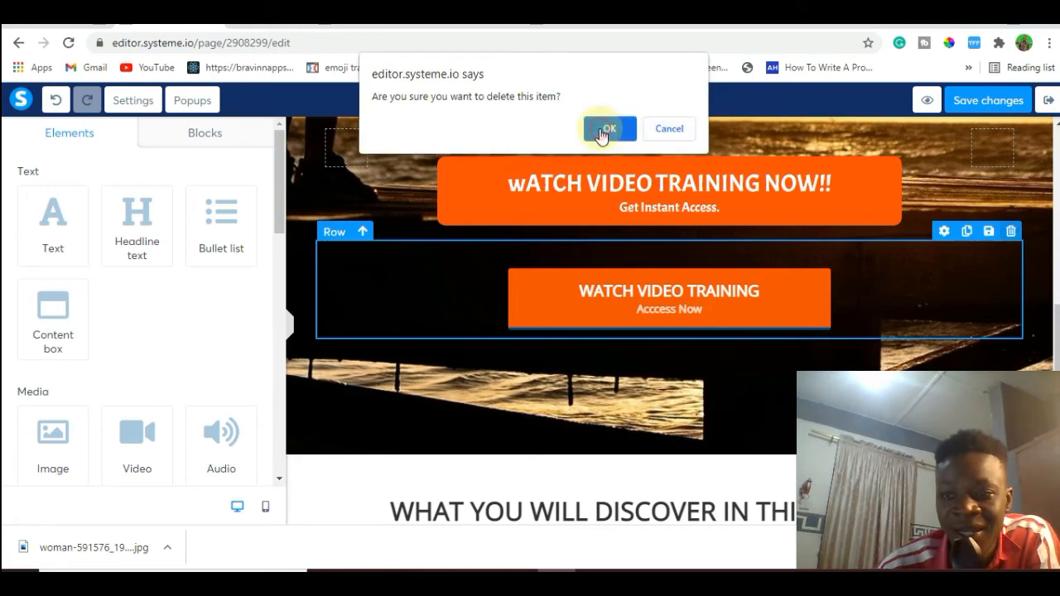
click(605, 133)
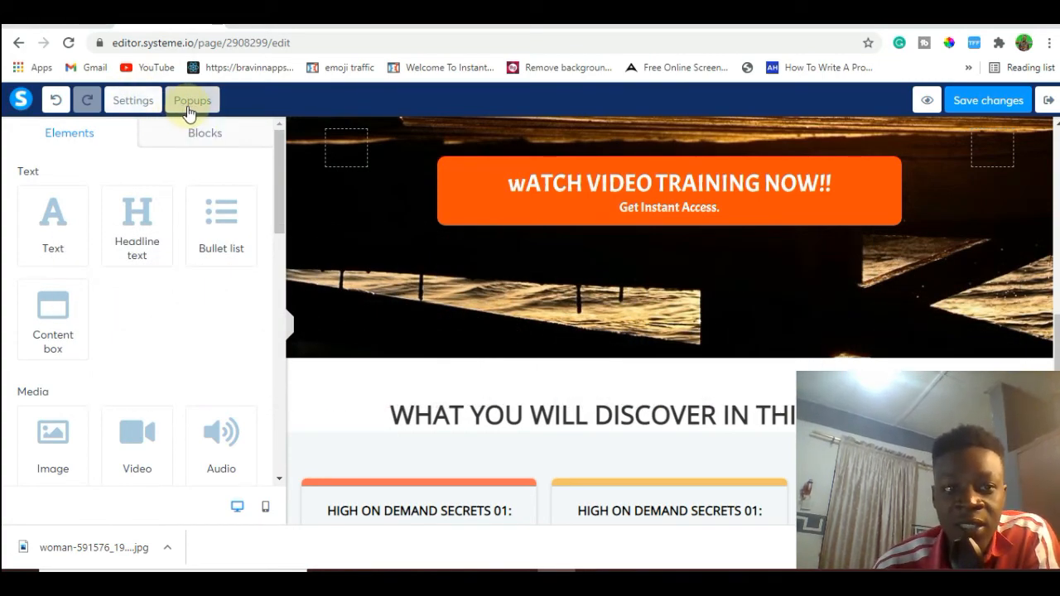
Display the page's existing popup and review its popup settings.
click(188, 106)
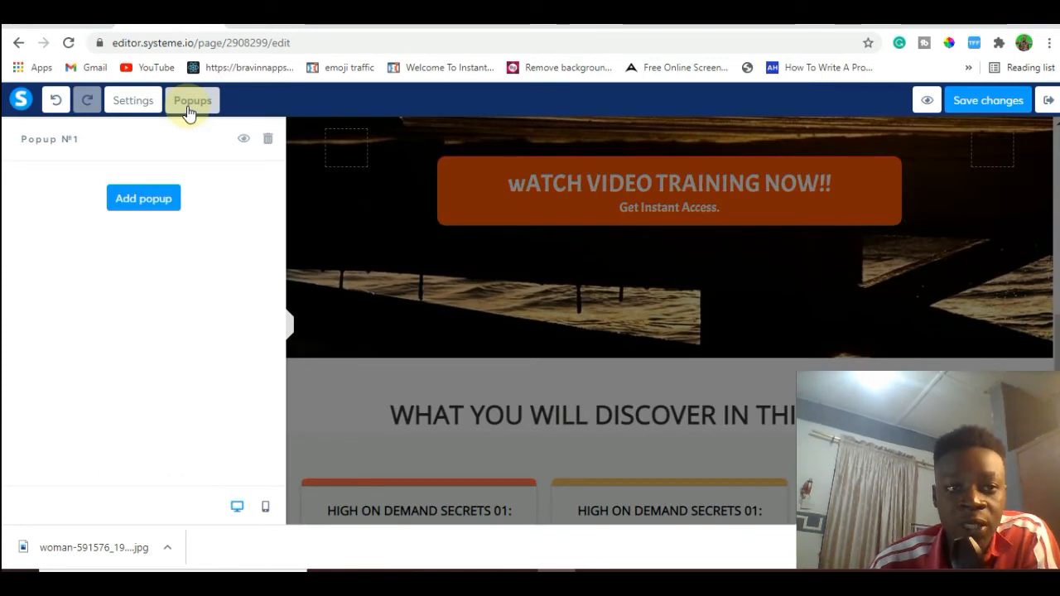
click(243, 140)
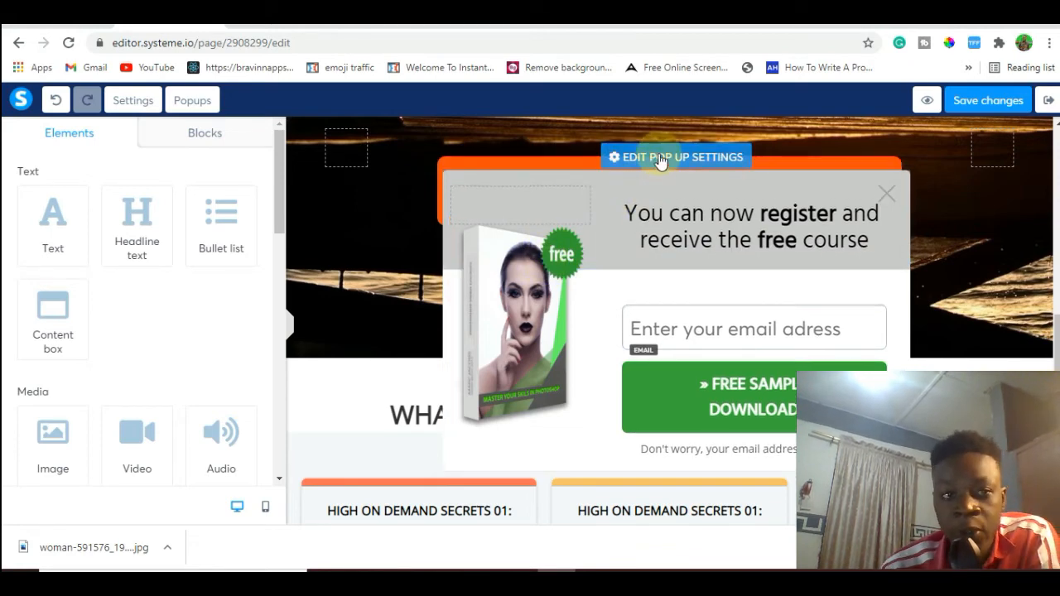
click(660, 161)
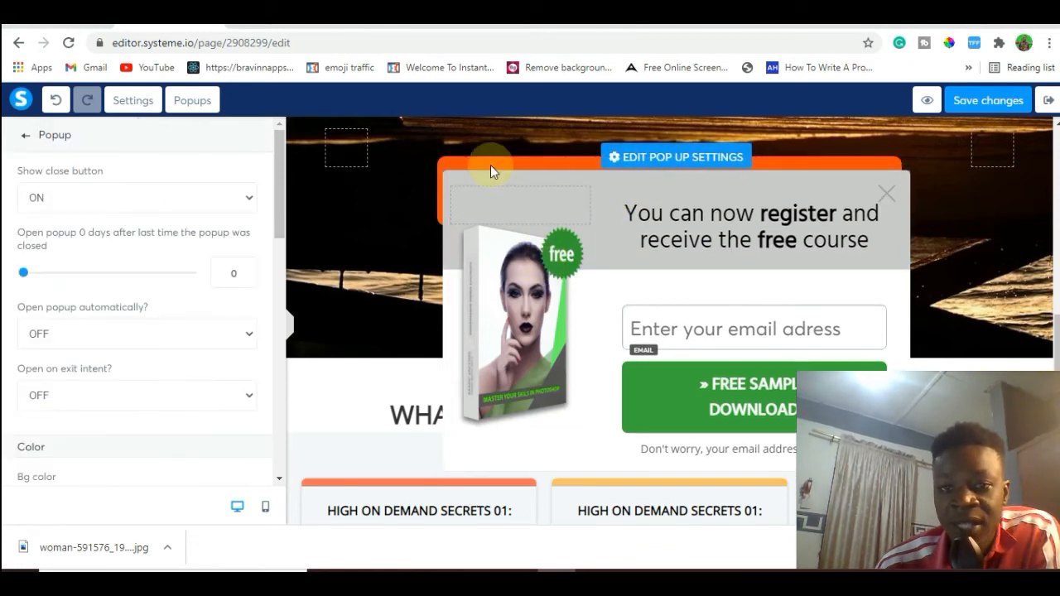
drag(281, 195, 294, 155)
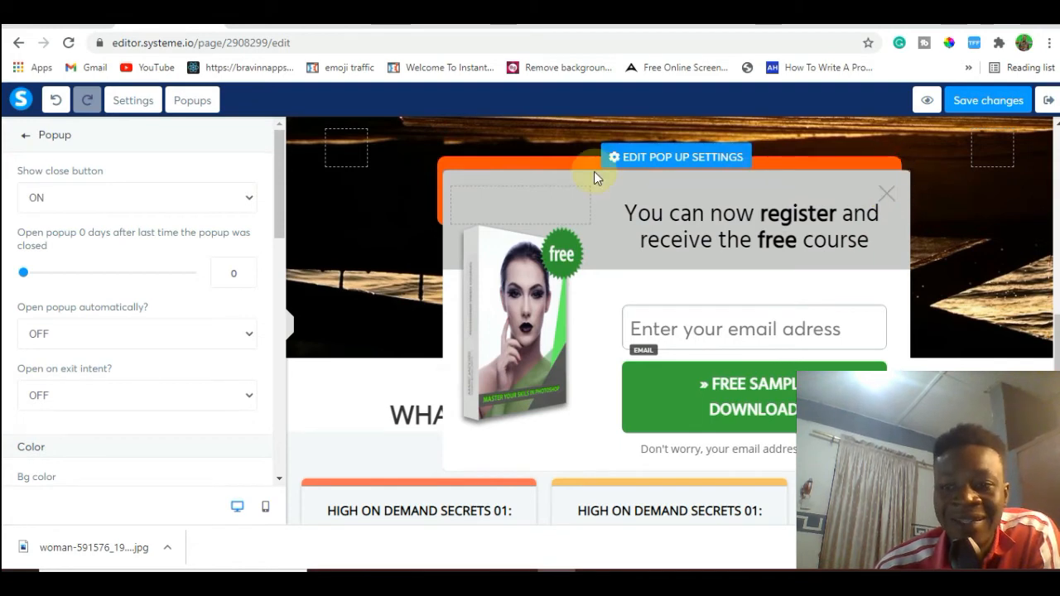
Delete the existing free-course popup and add a new popup to the page.
click(204, 101)
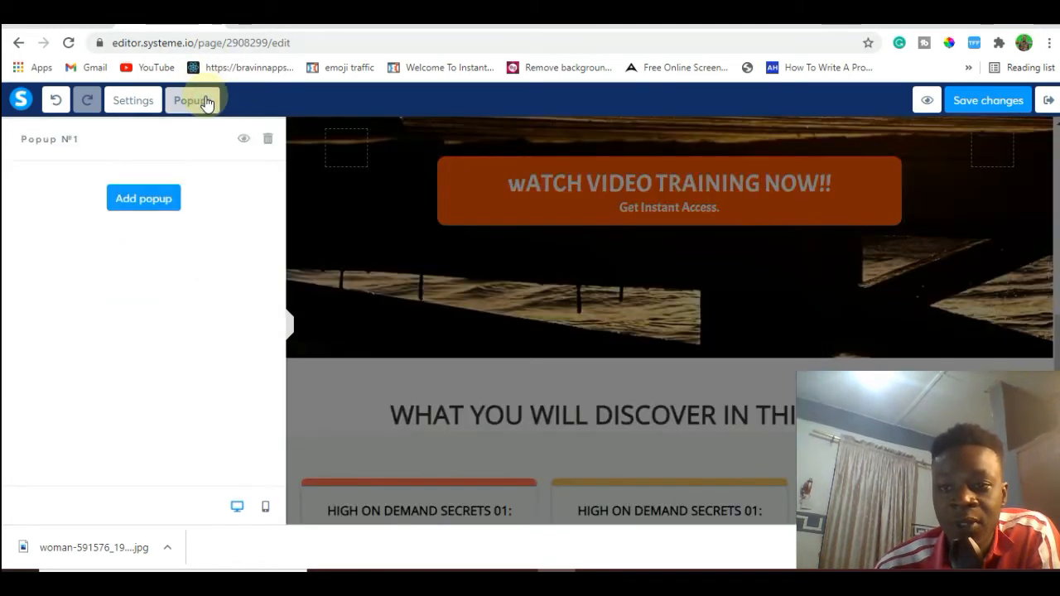
click(268, 140)
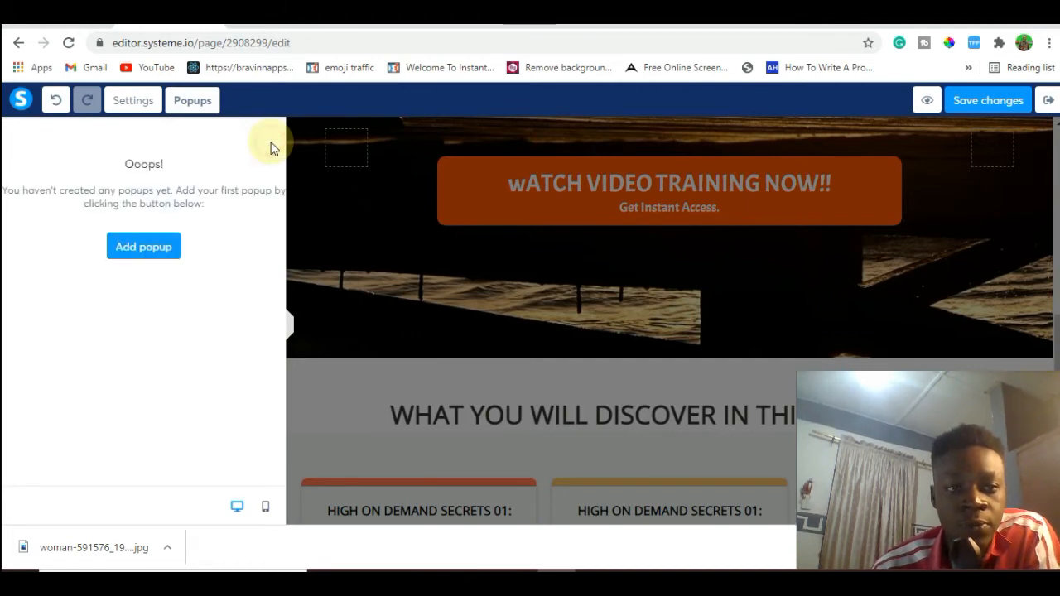
click(152, 255)
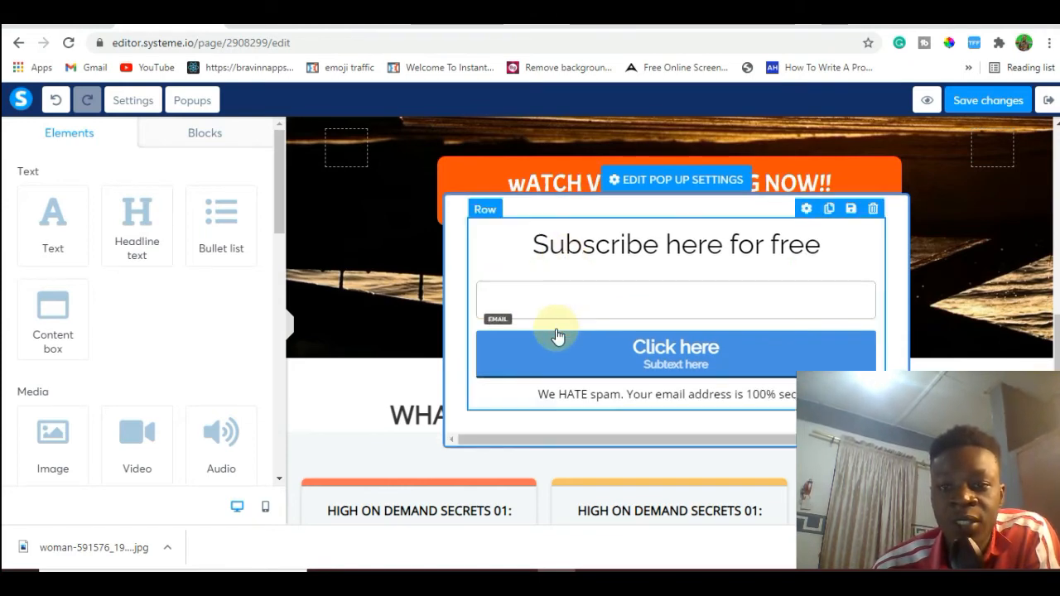
Replace the new popup's heading "Subscribe here for free" with "YOU'RE Almost Done".
click(611, 252)
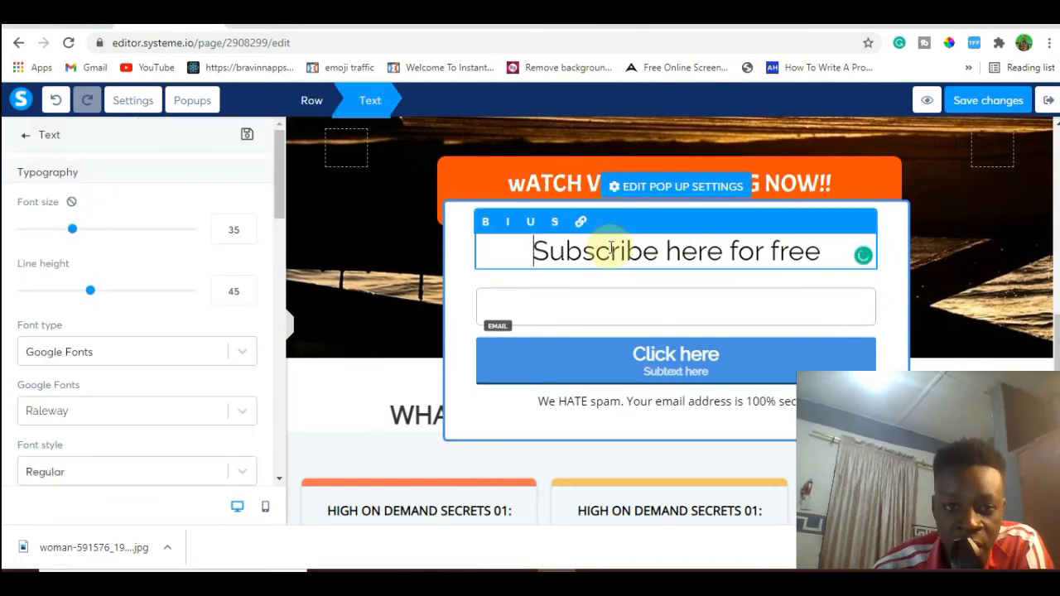
triple_click(610, 250)
key(BackSpace)
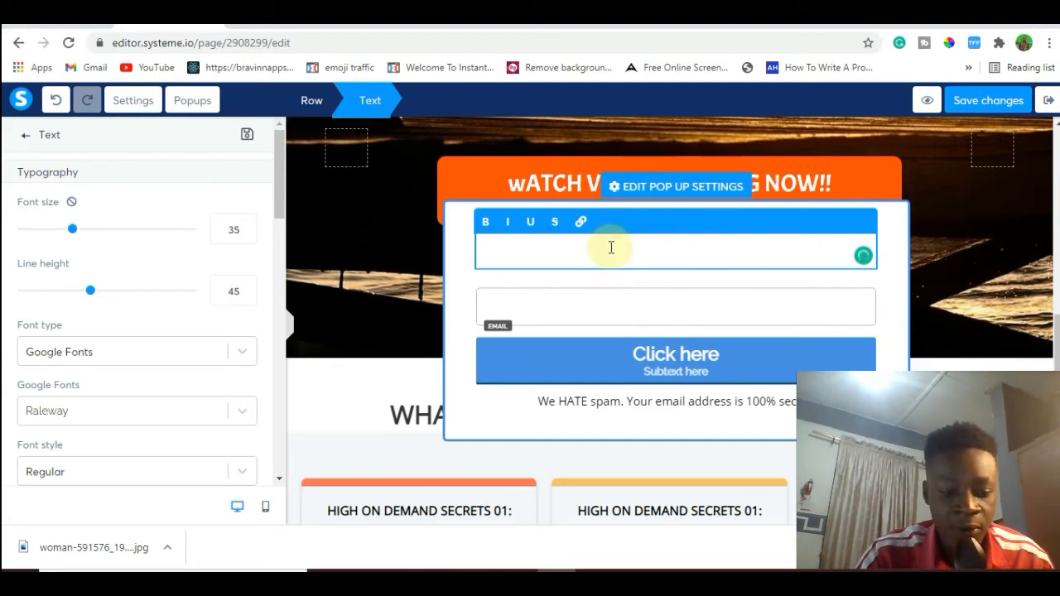
text(YOU)
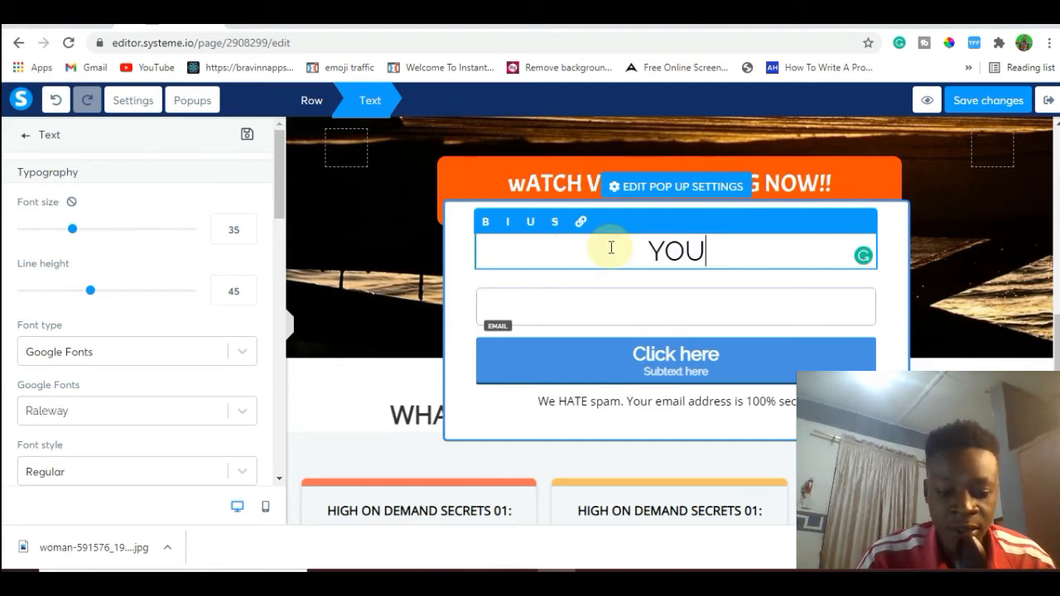
text('RE )
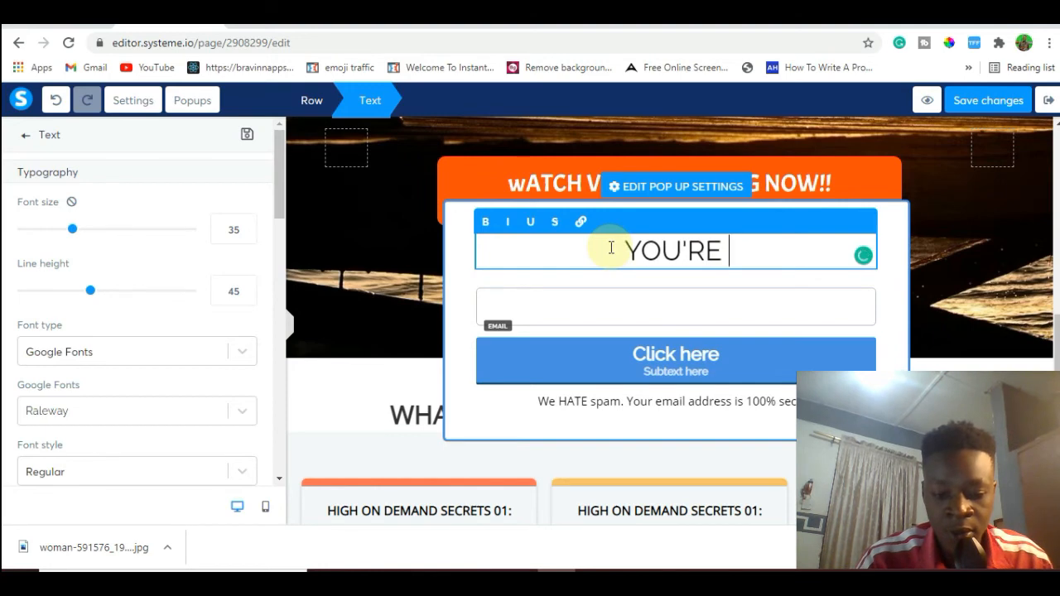
text(A)
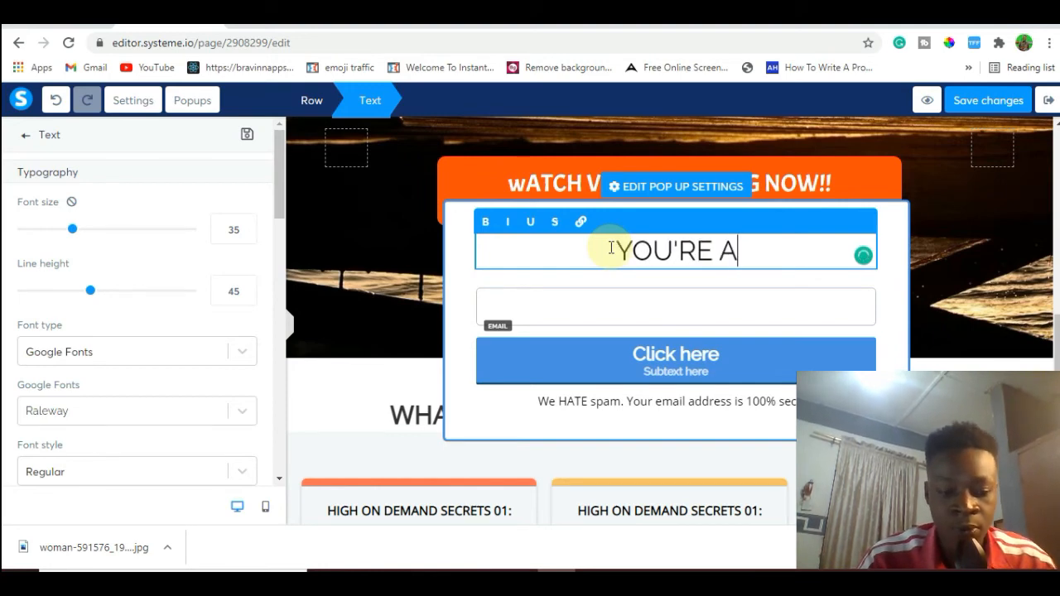
text(lmost Done)
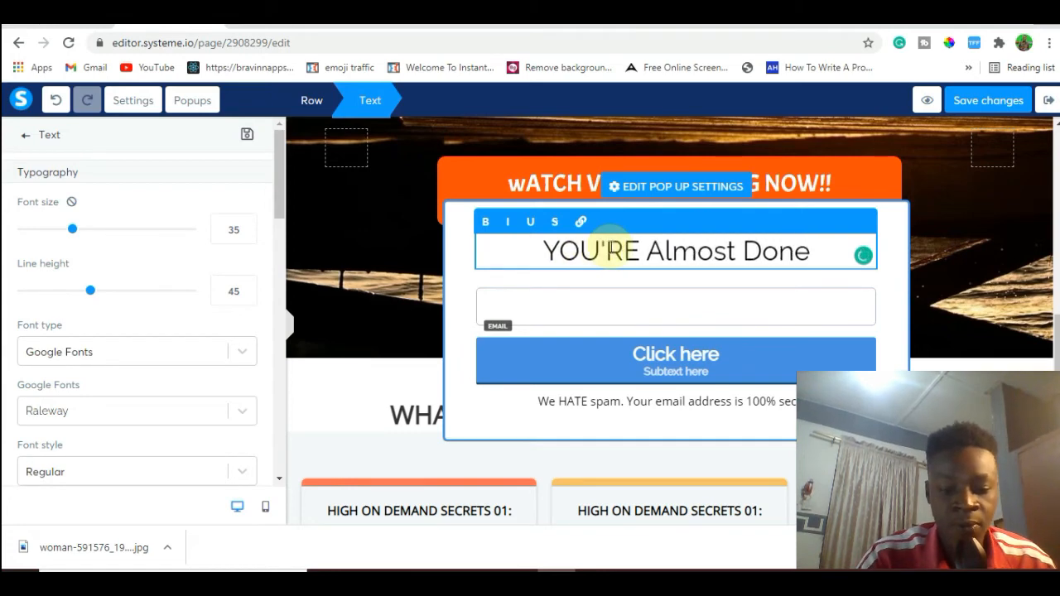
Make the whole "YOU'RE Almost Done" popup heading bold.
key(ctrl+a)
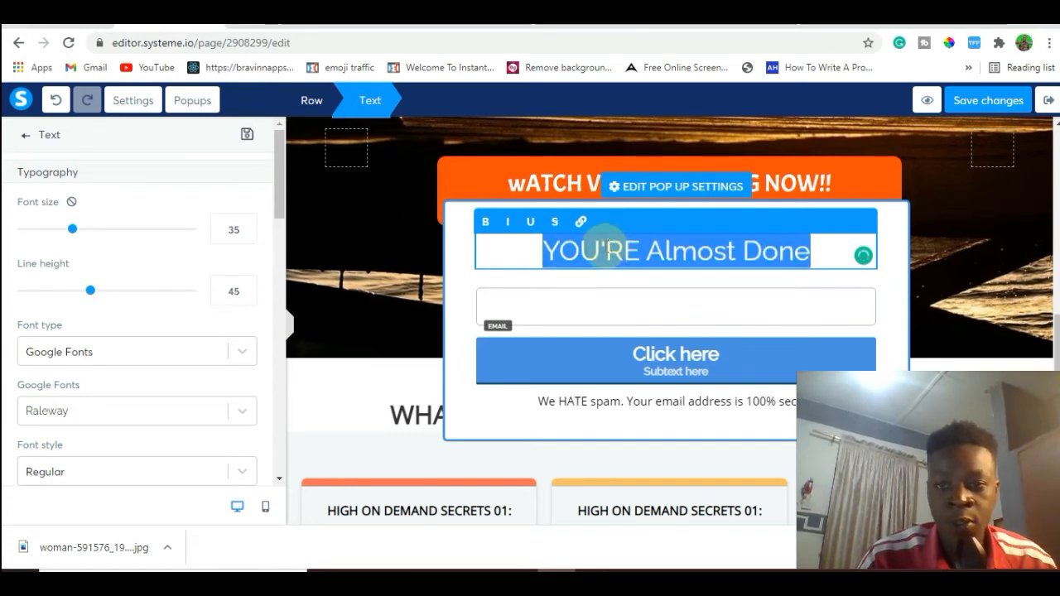
click(487, 224)
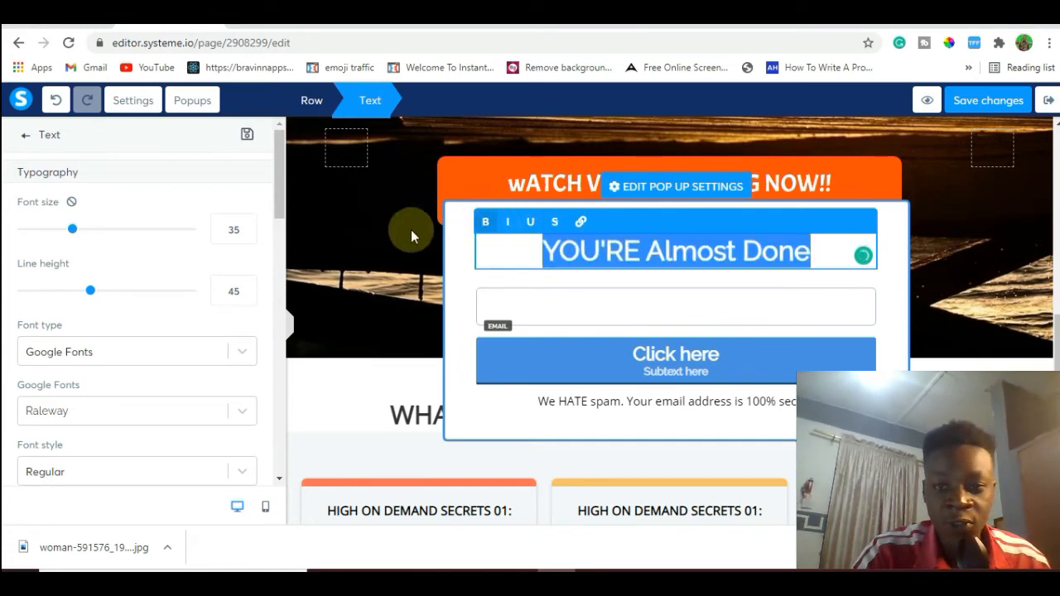
click(462, 298)
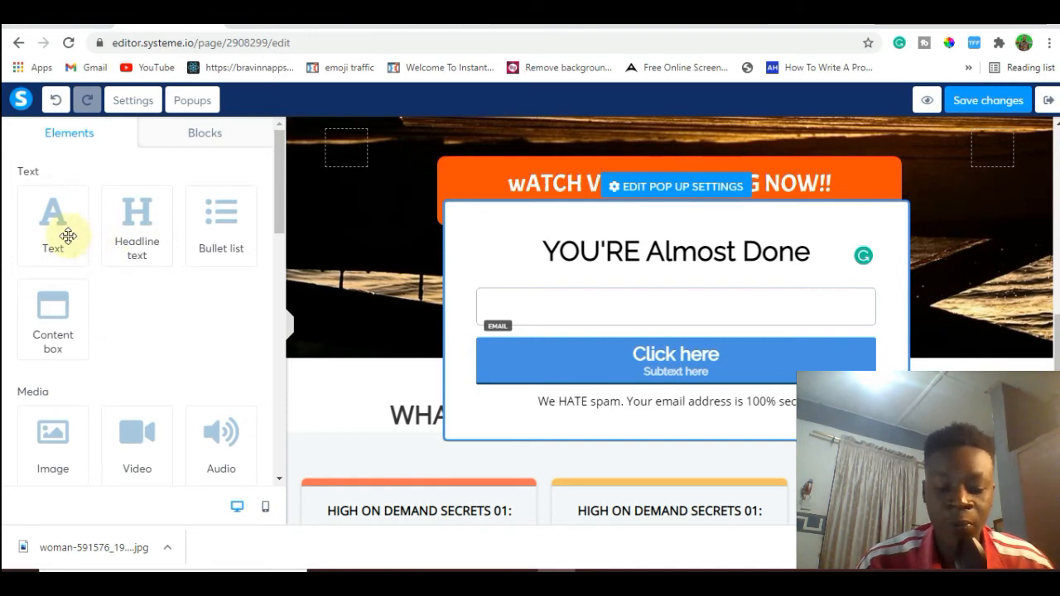
Add a text element directly beneath the popup's "YOU'RE Almost Done" heading and clear its placeholder text.
drag(72, 232, 557, 246)
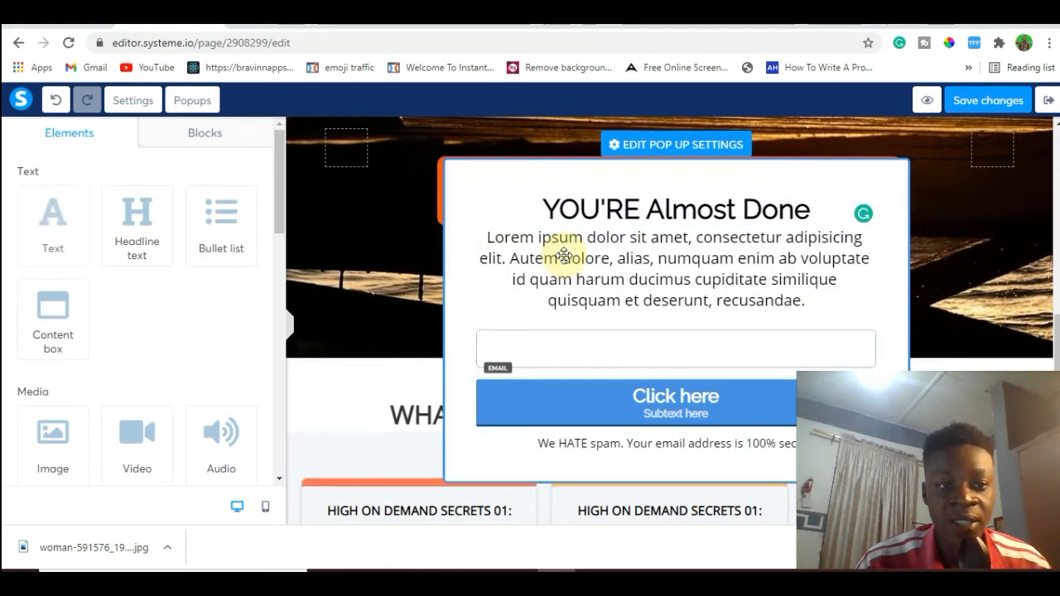
double_click(707, 281)
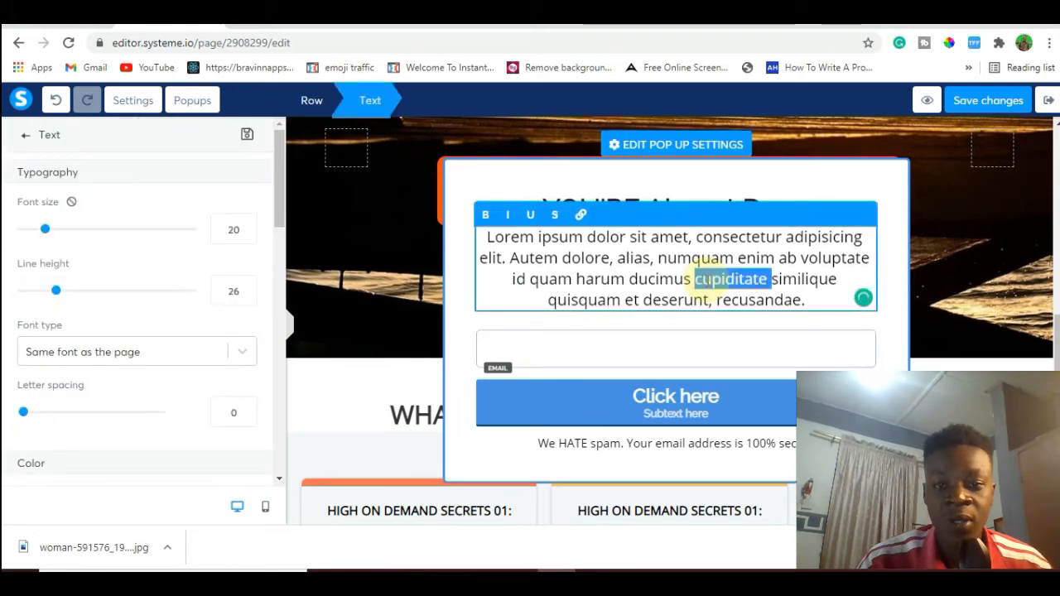
key(ctrl+a)
key(BackSpace)
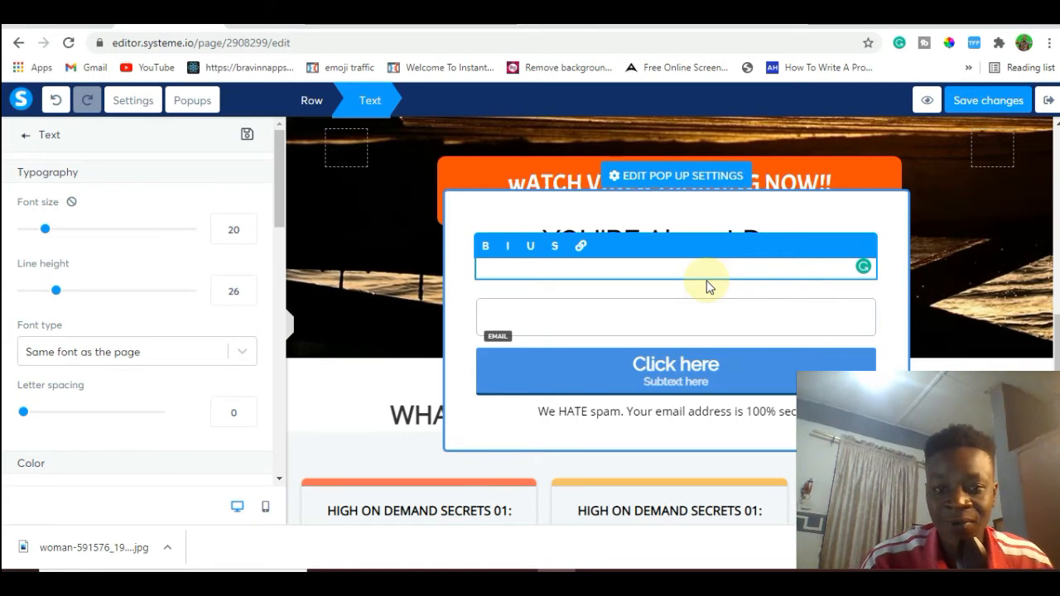
text(Drop)
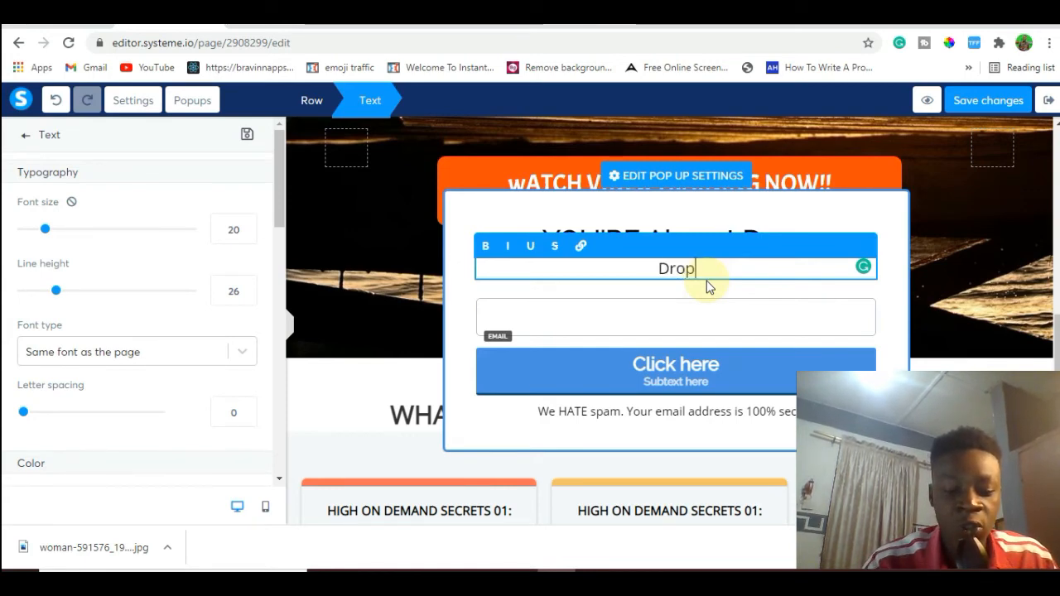
text( D)
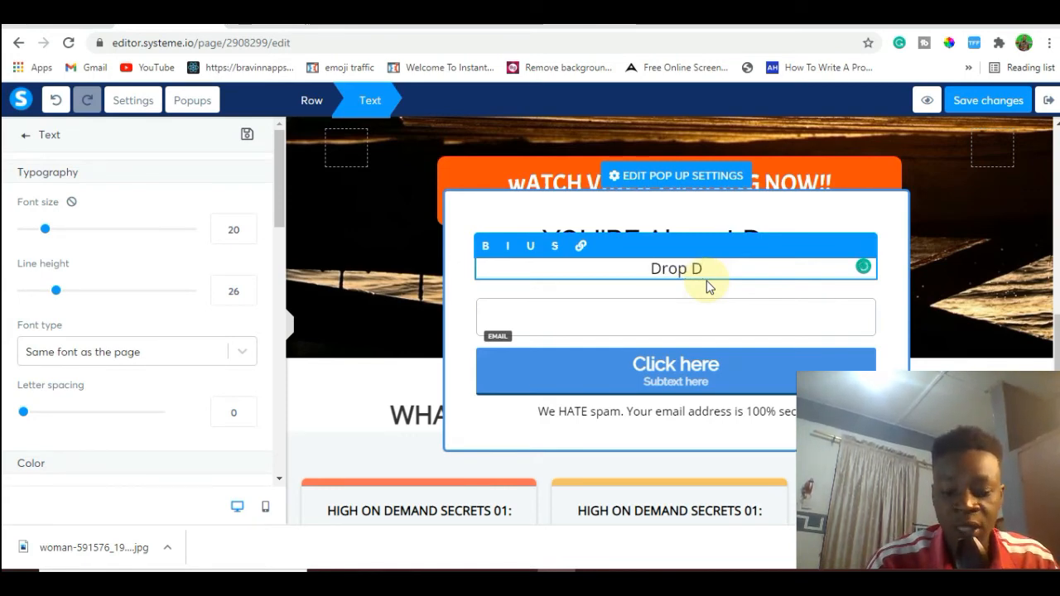
key(BackSpace)
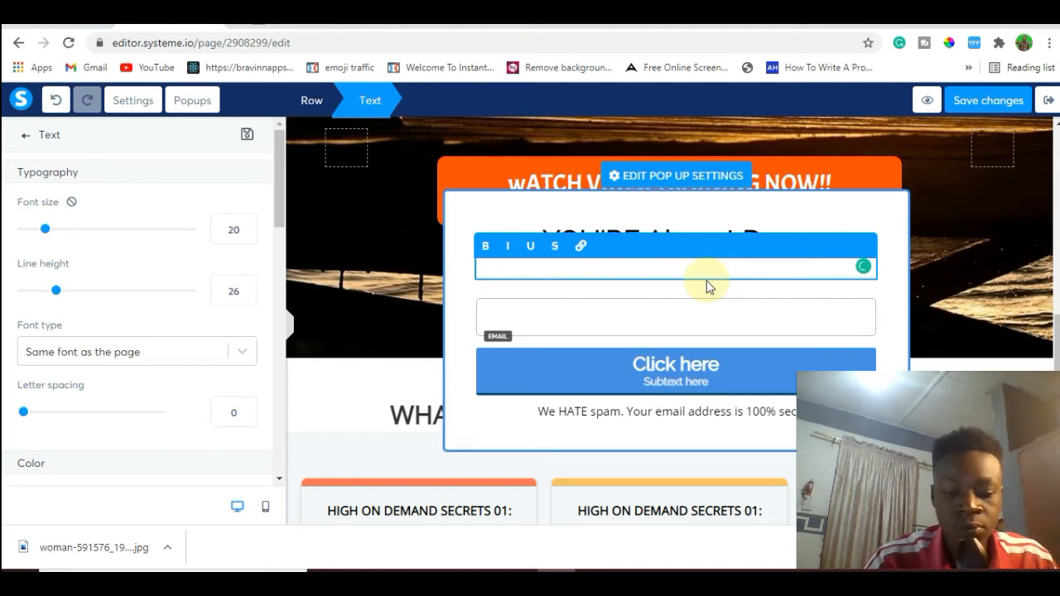
Enter "Fill Out Your Details Below To Get Instant Access" as the text beneath the popup heading.
text(Fill Out Your )
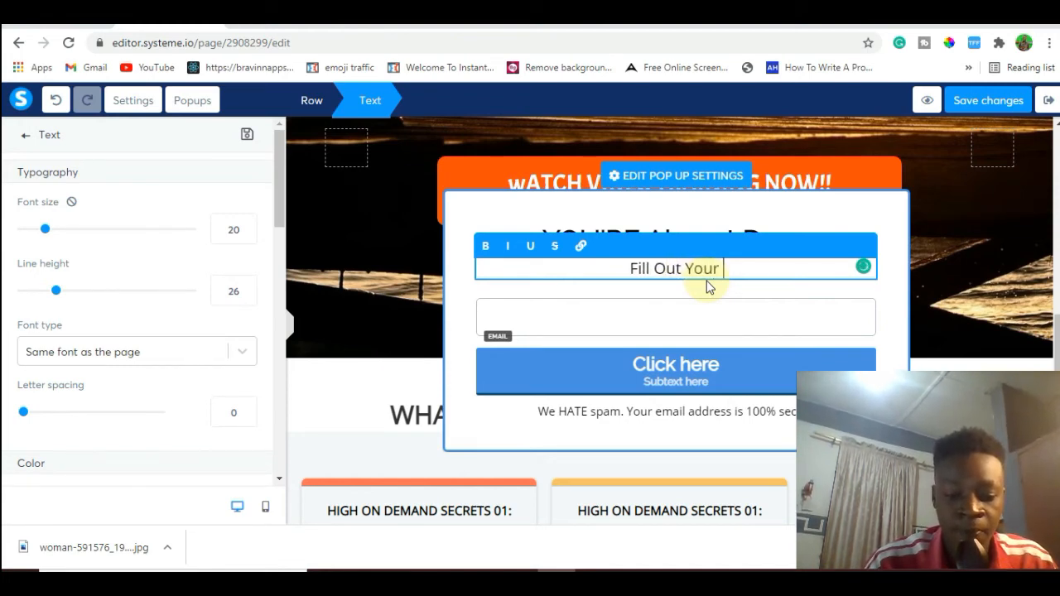
text(Details )
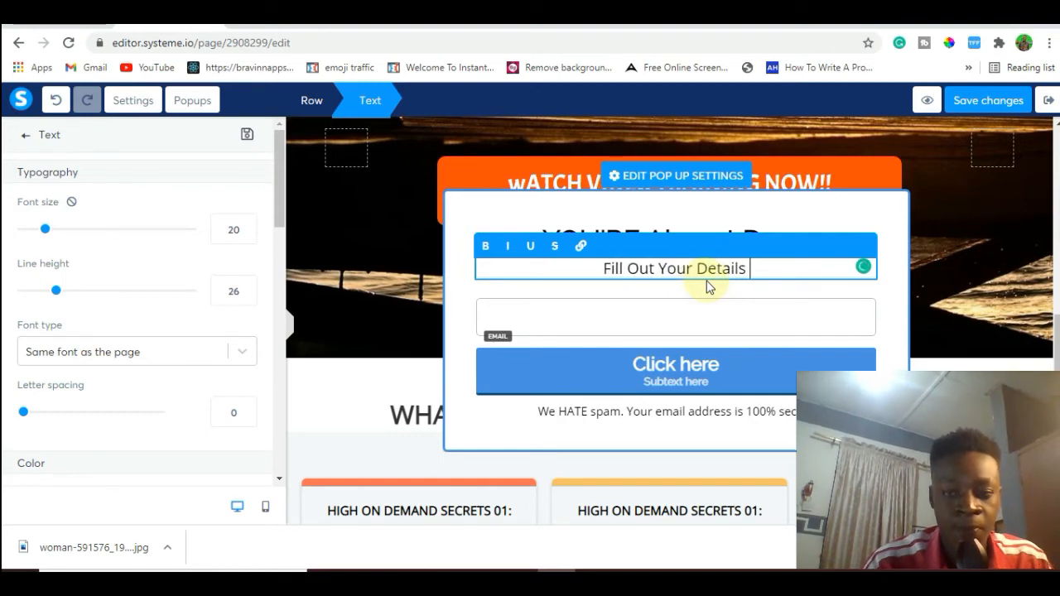
text(Below T)
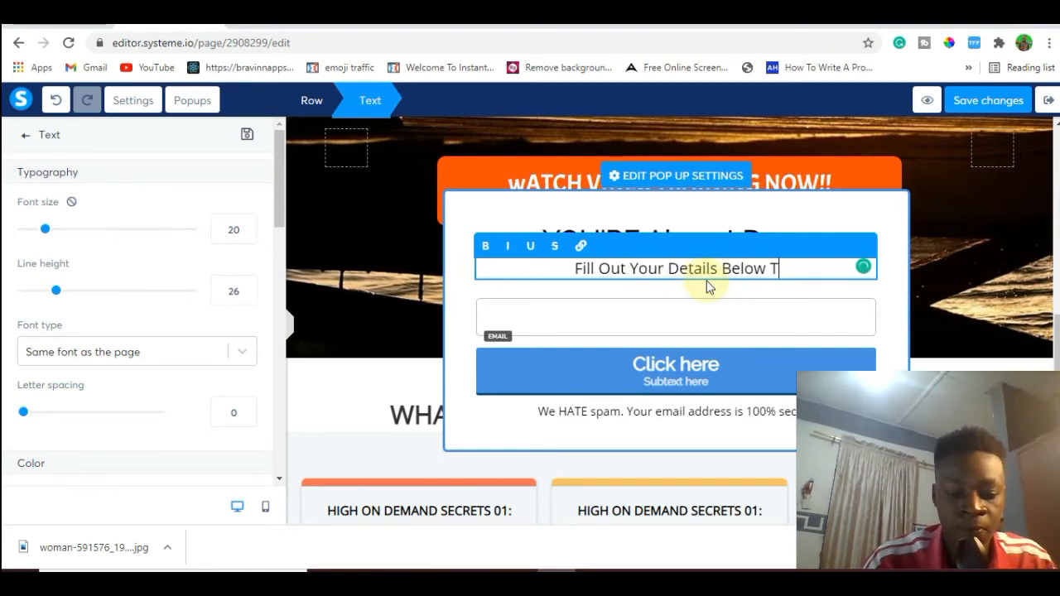
text(o Get I)
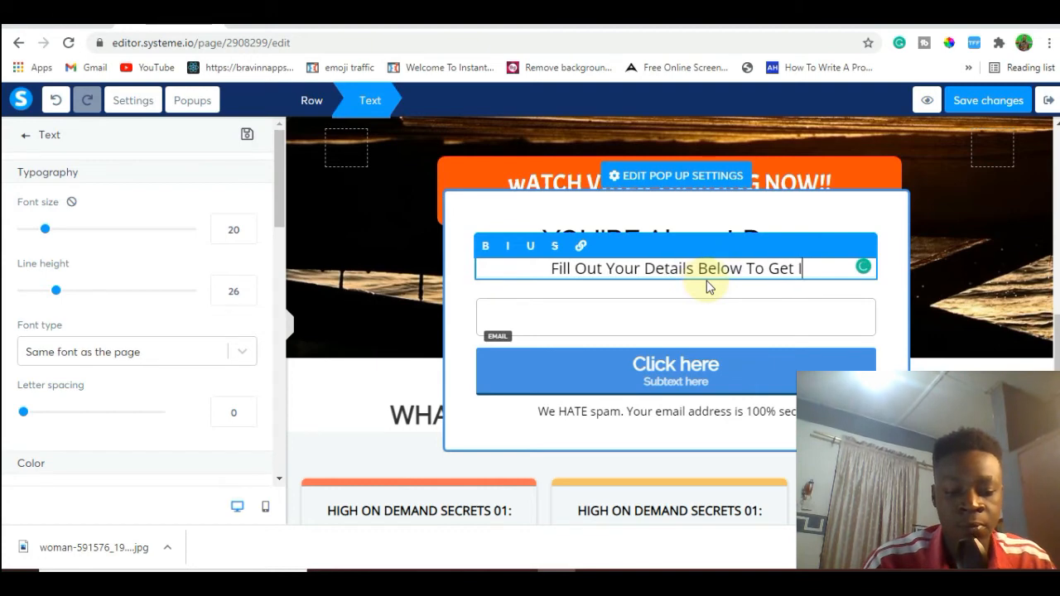
text(nstan)
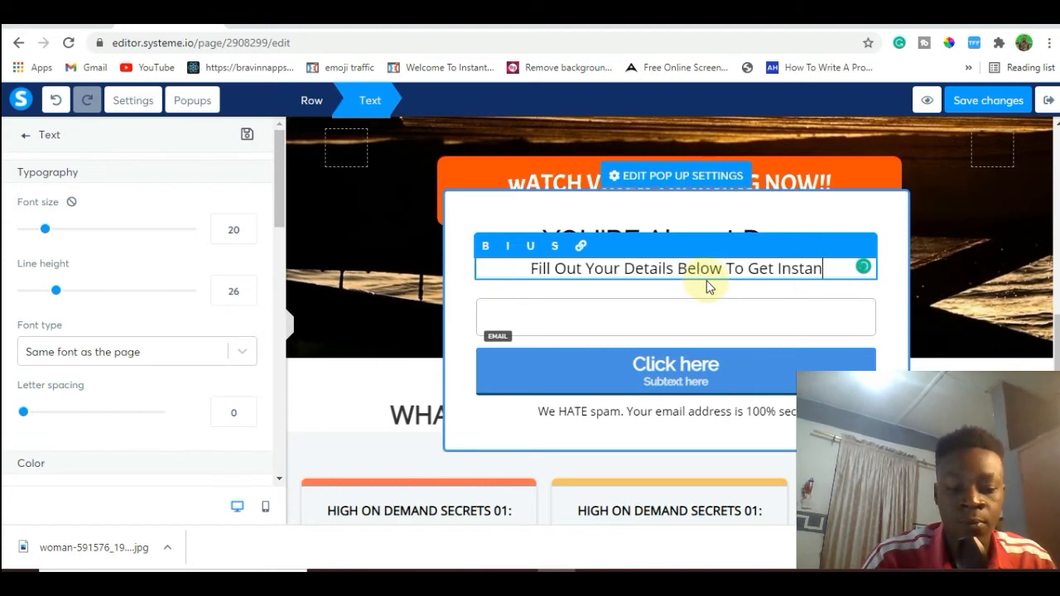
text(t Access)
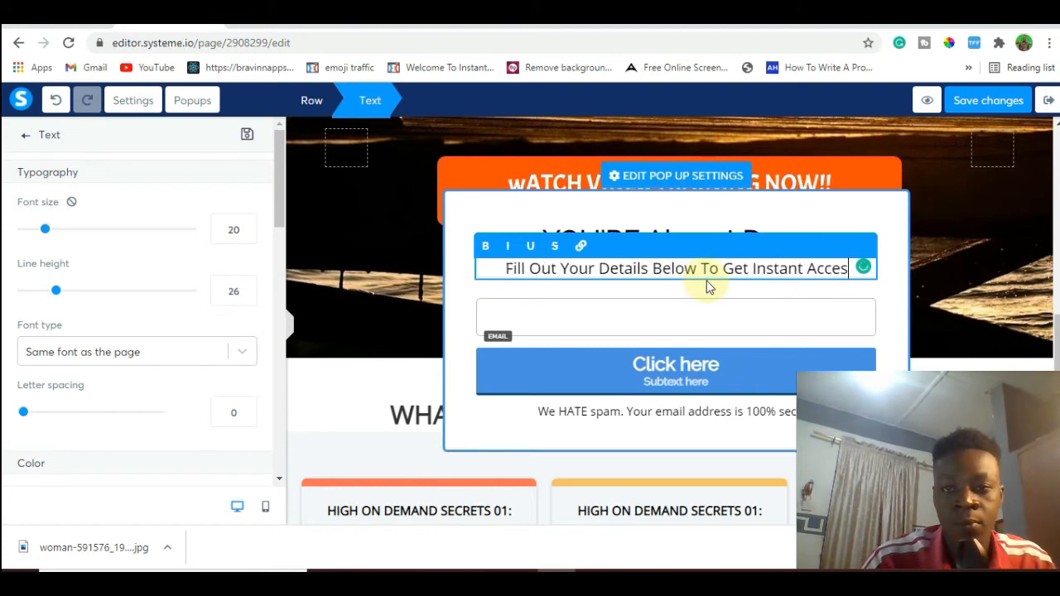
click(785, 306)
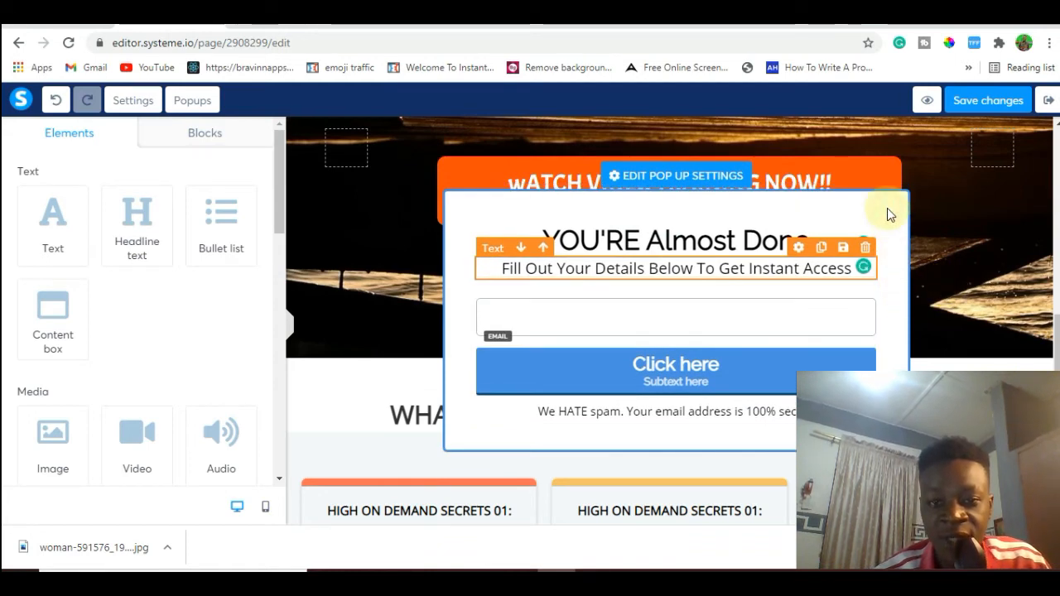
Set the placeholder of the popup's email field to "Your Best Email".
click(773, 306)
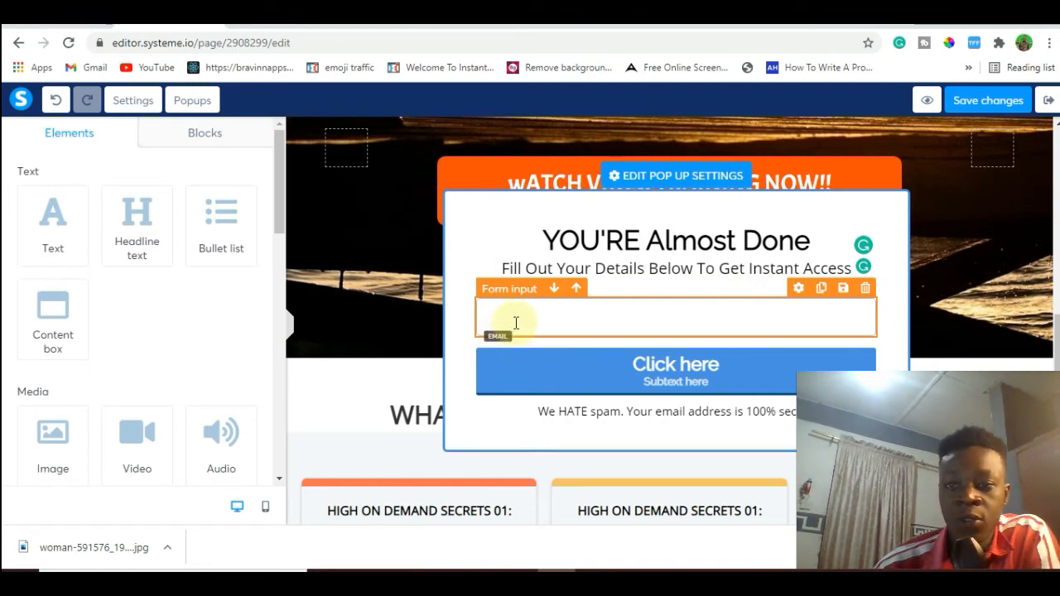
click(798, 290)
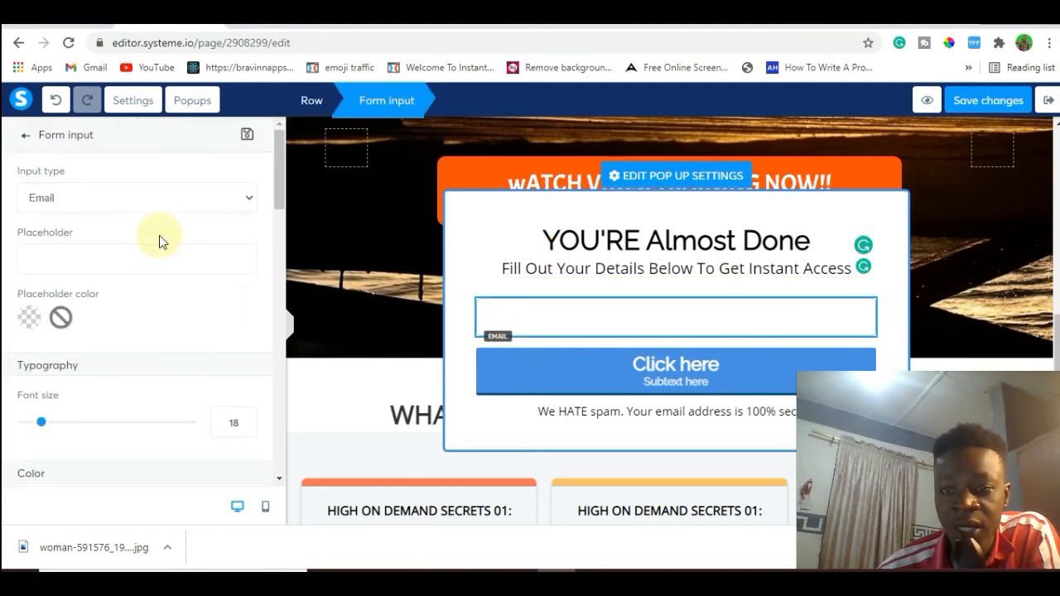
click(110, 260)
text(E)
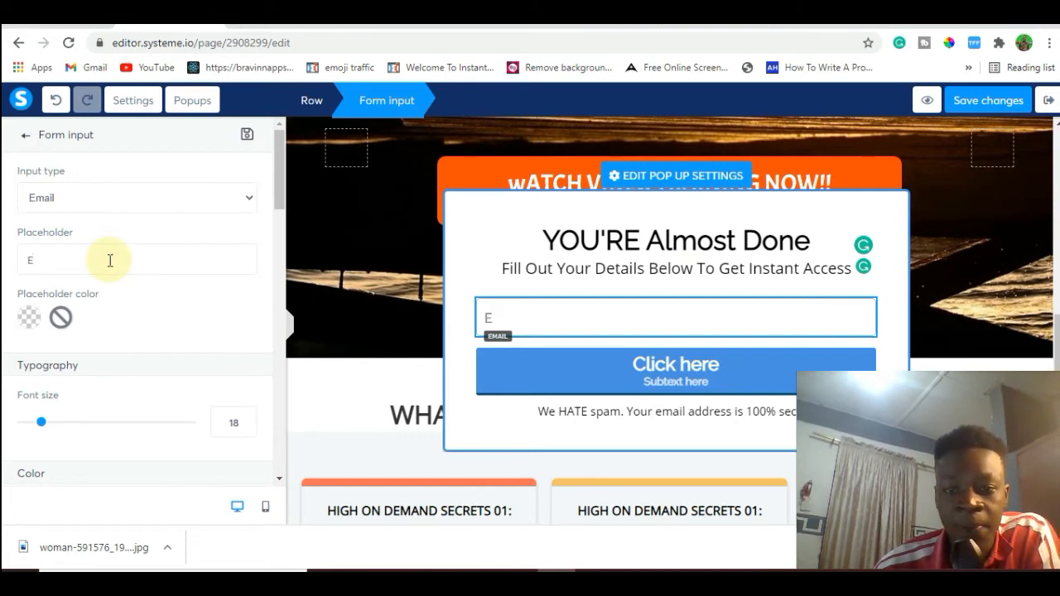
text(mail)
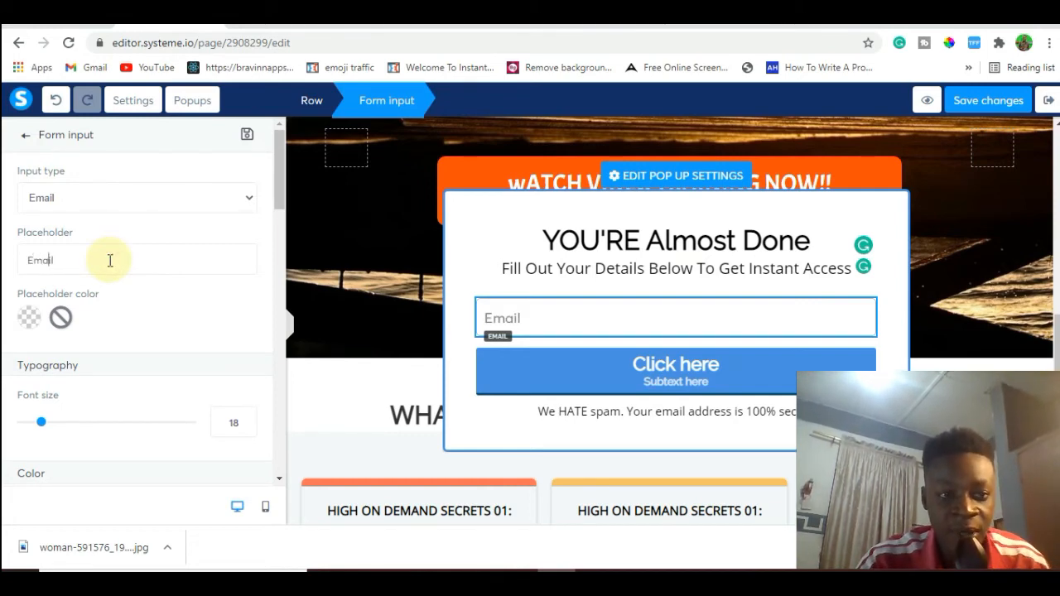
text(Your B)
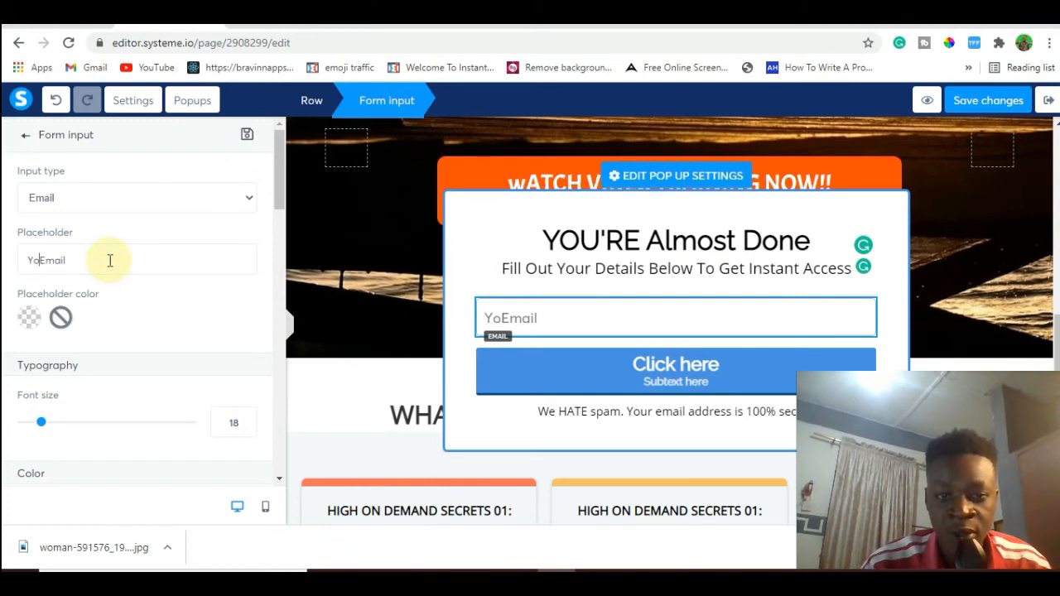
text(est)
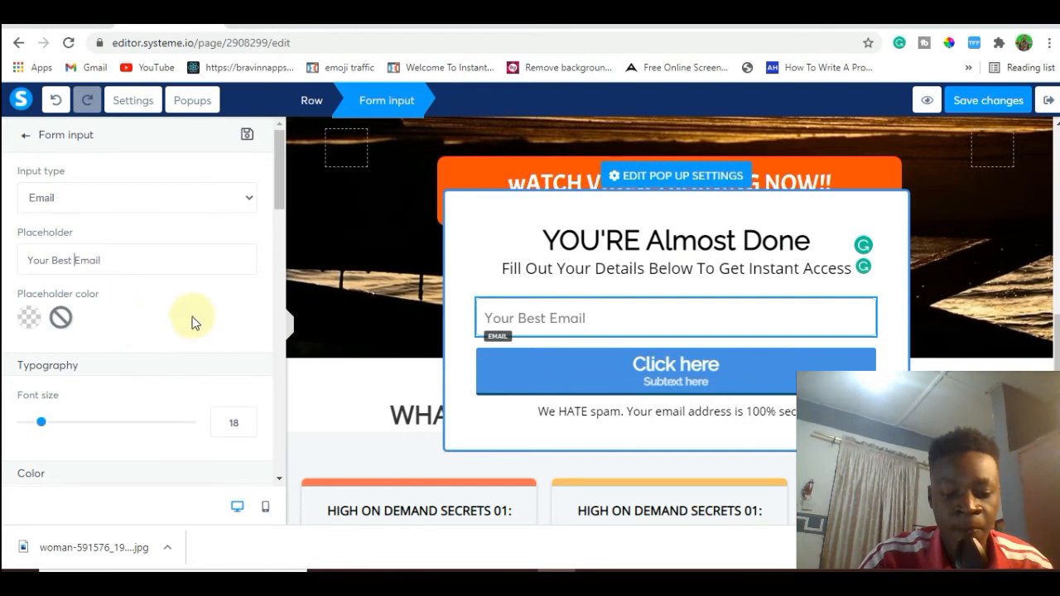
click(459, 283)
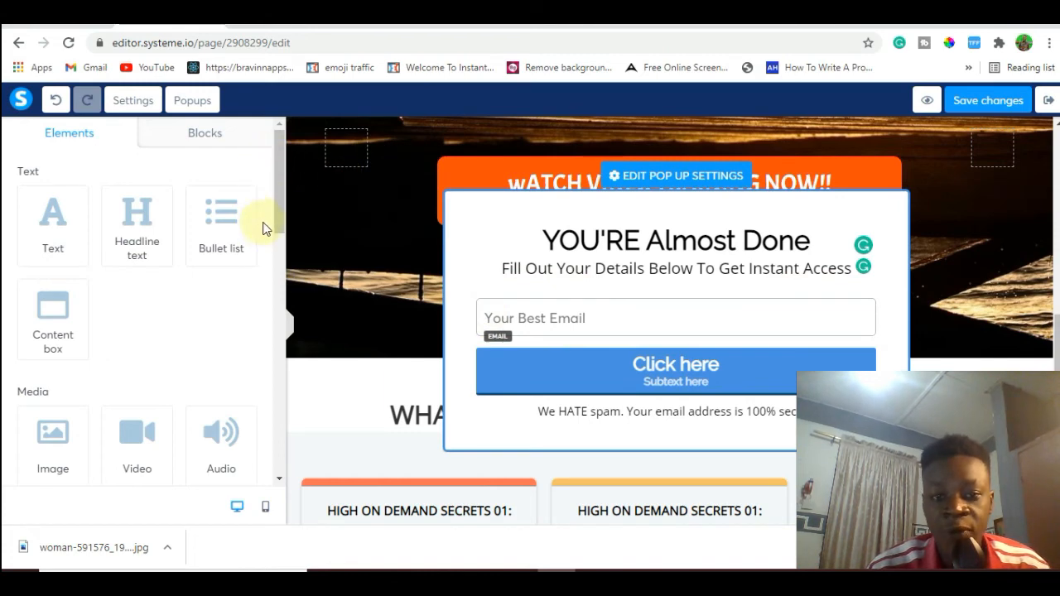
Add a form input above the popup's email field and set its input type to First name.
drag(278, 199, 281, 378)
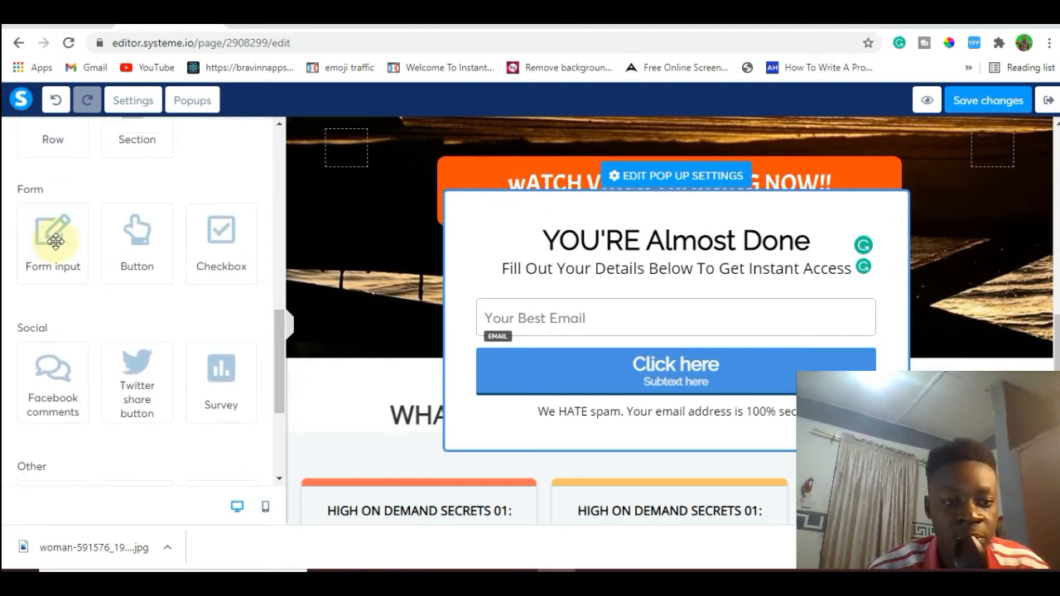
drag(52, 233, 525, 304)
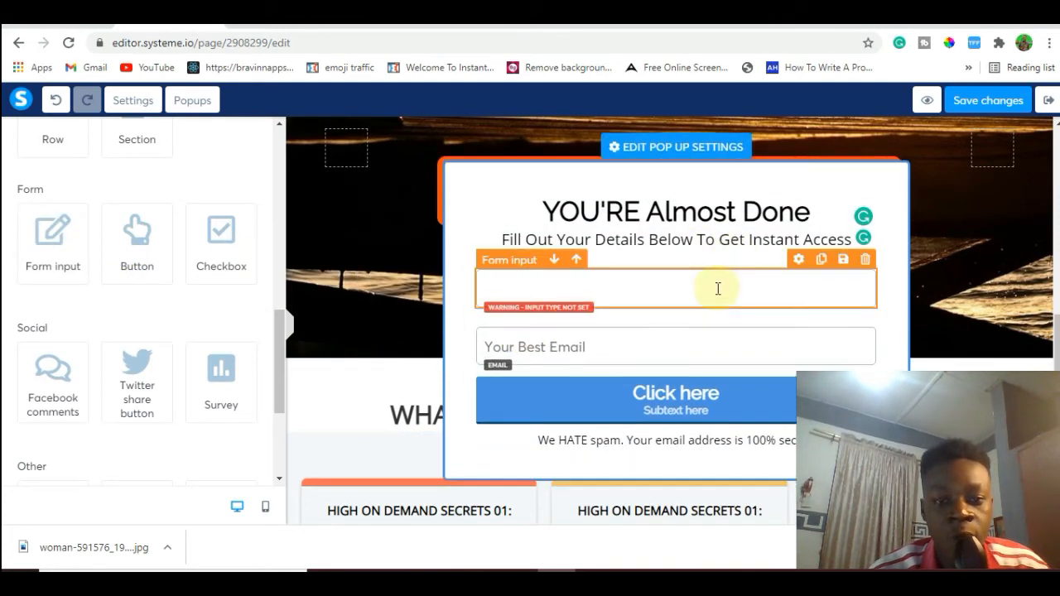
click(799, 259)
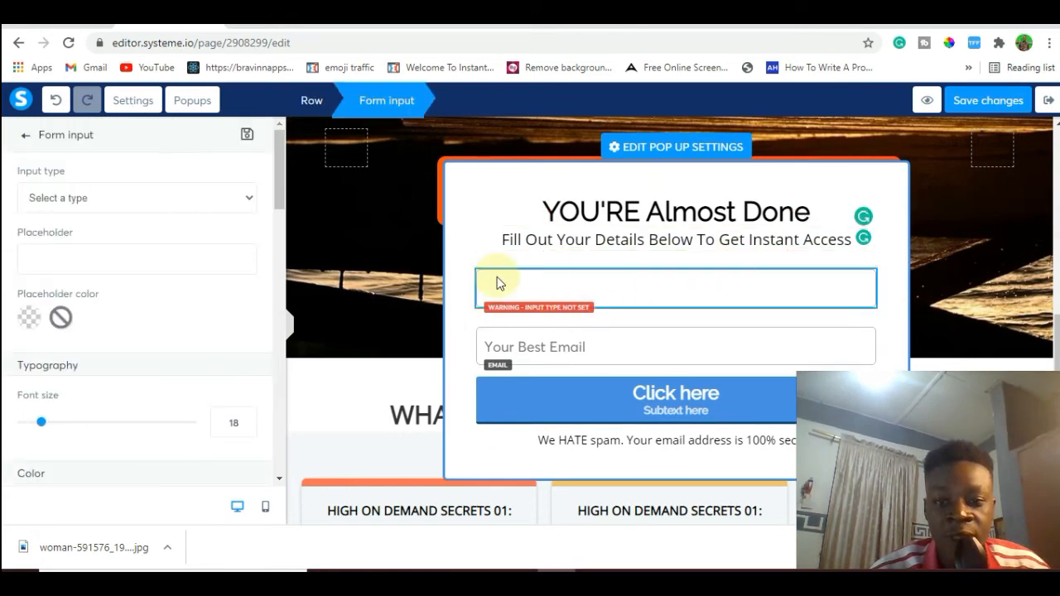
click(249, 201)
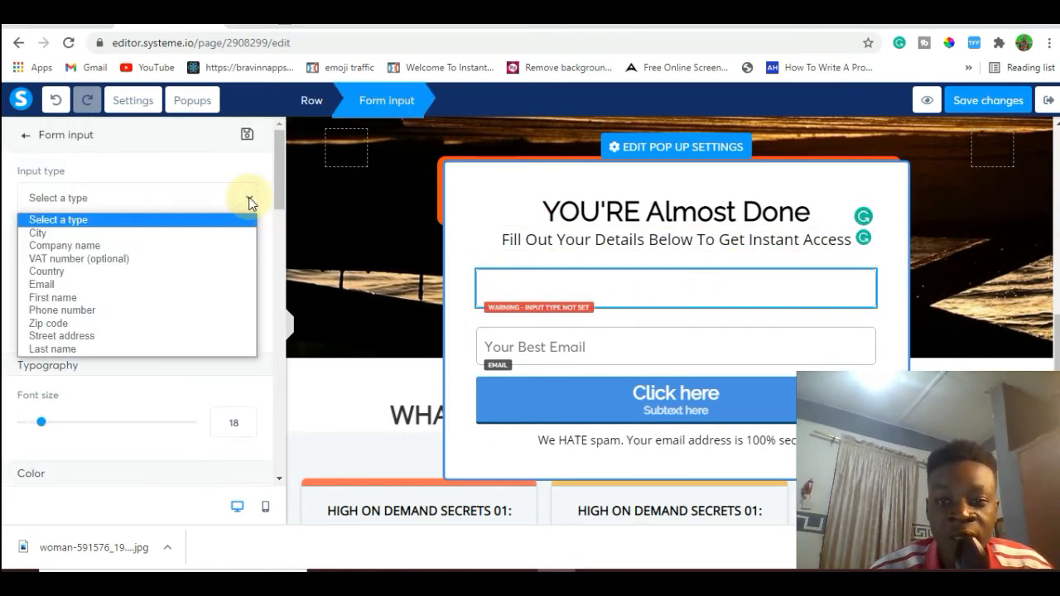
click(150, 299)
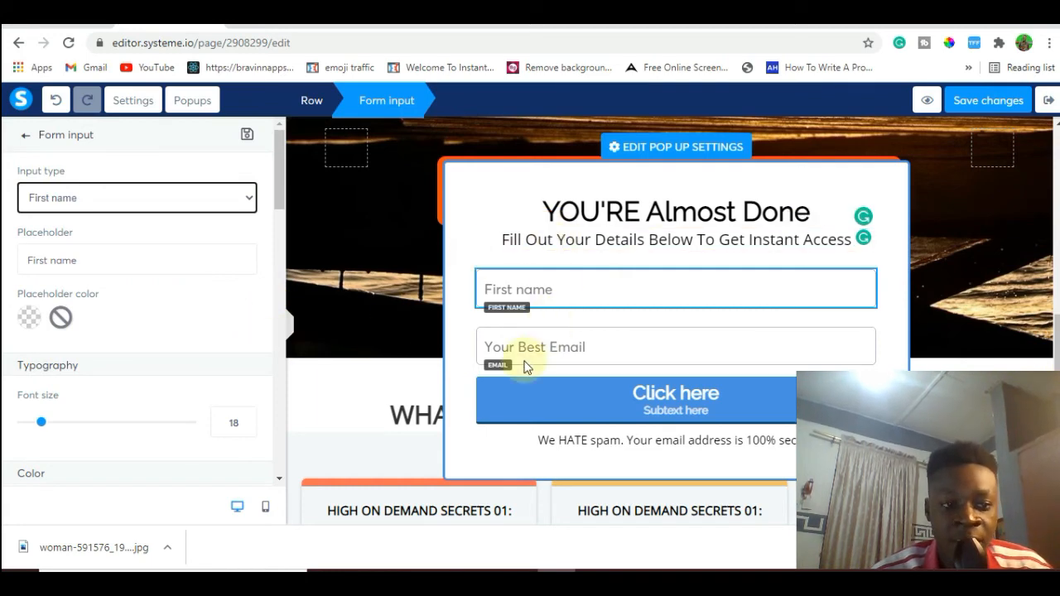
Replace the popup button's main text "Click here" with "GRT INSTANT ACCESS".
click(681, 389)
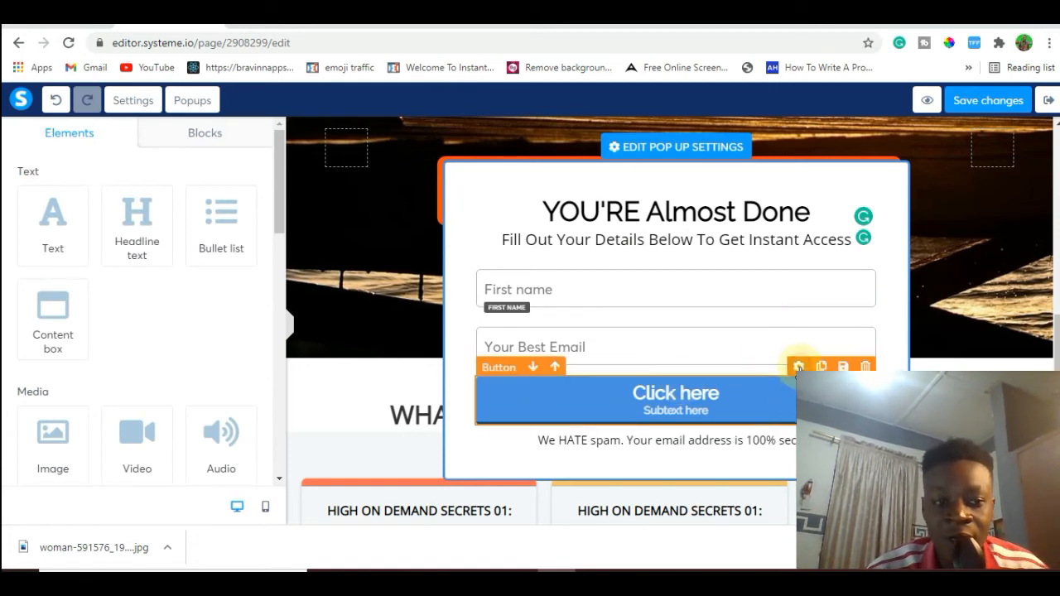
click(799, 366)
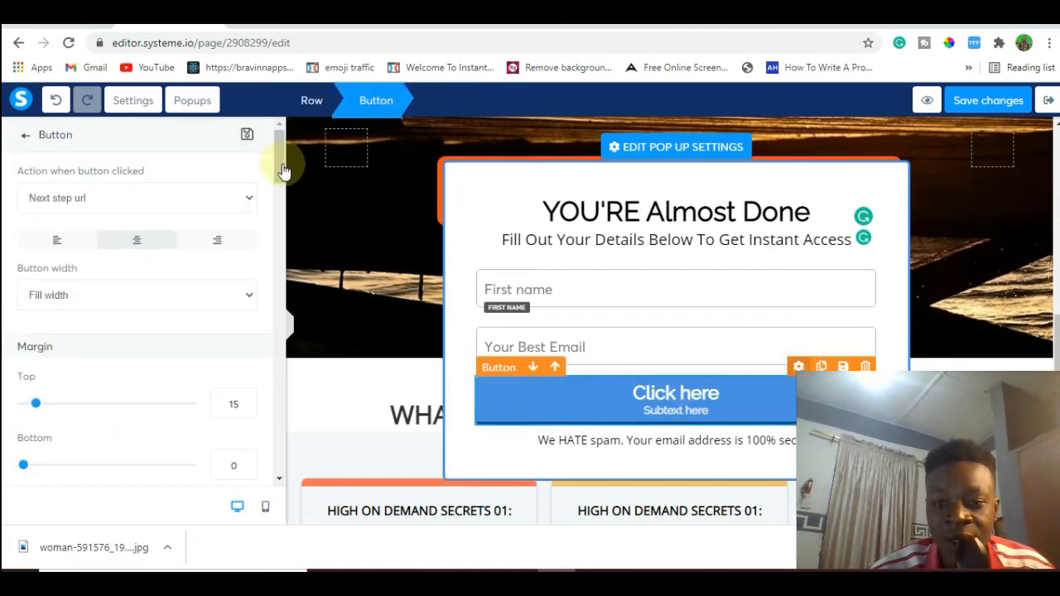
drag(283, 169, 280, 212)
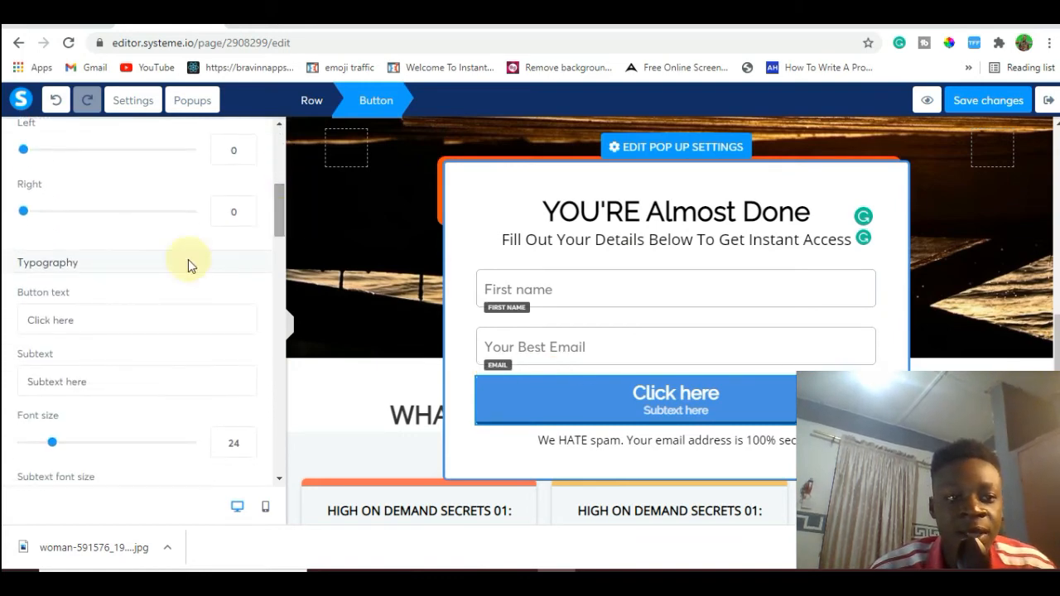
click(134, 318)
key(BackSpace)
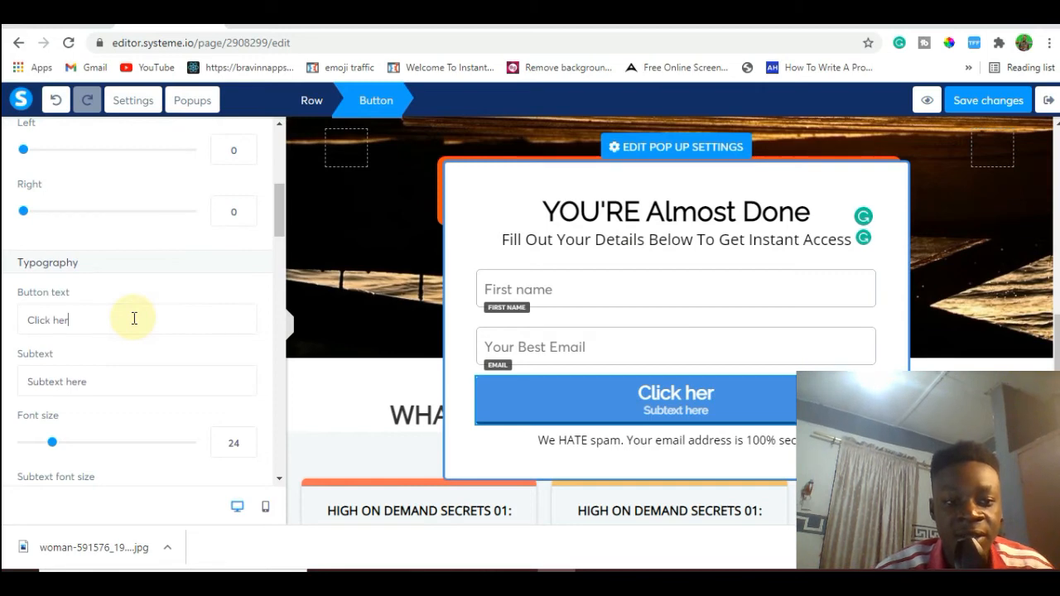
key(BackSpace)
key(BackSpace)
key(BackSpace)
key(BackSpace)
key(BackSpace)
key(BackSpace)
key(BackSpace)
key(BackSpace)
key(BackSpace)
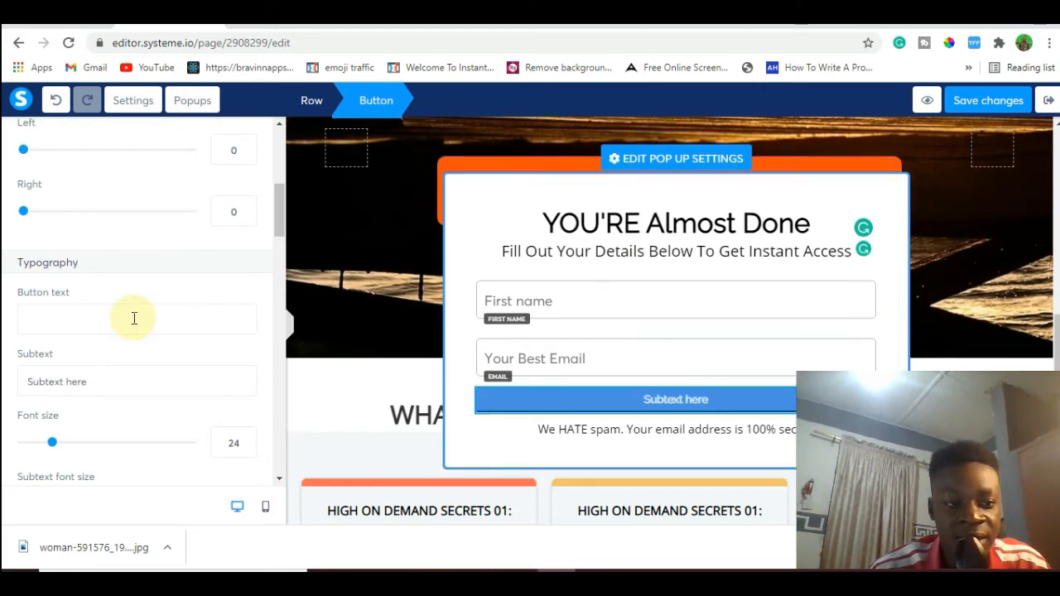
text(Get)
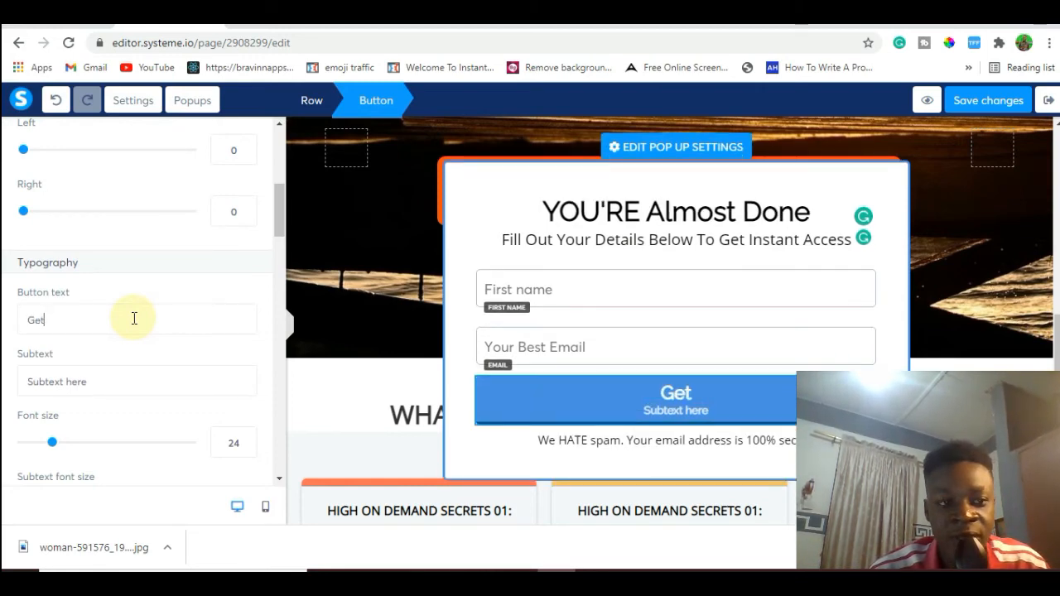
key(BackSpace)
key(BackSpace)
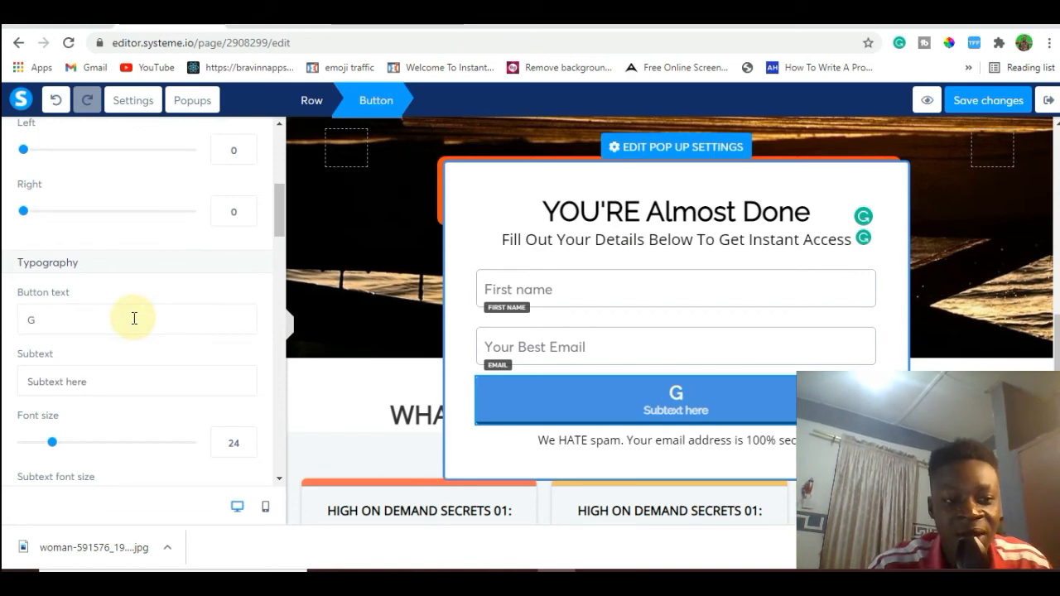
text(RT )
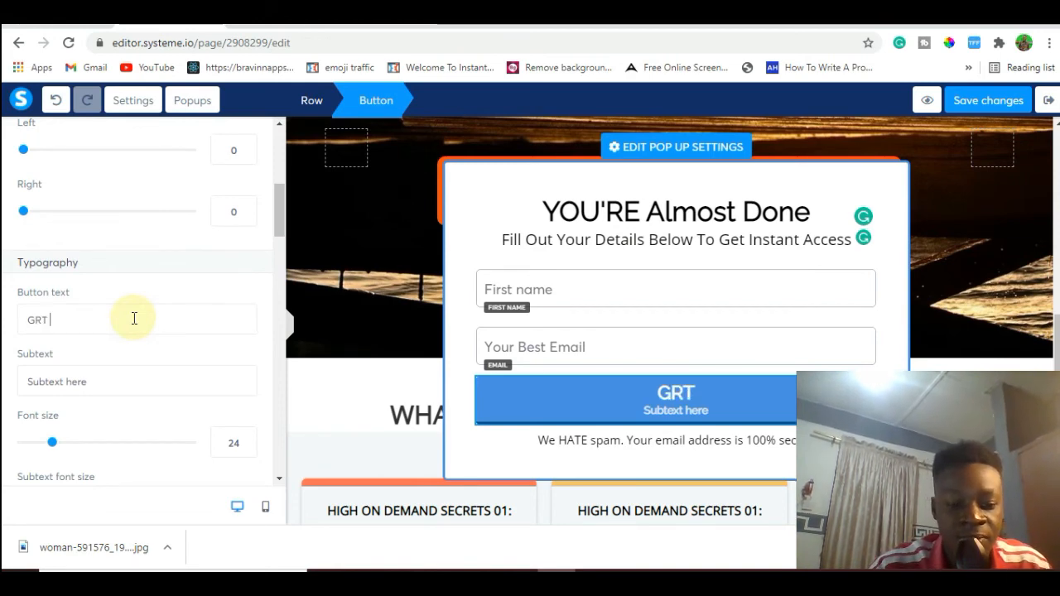
text(INSTANT A)
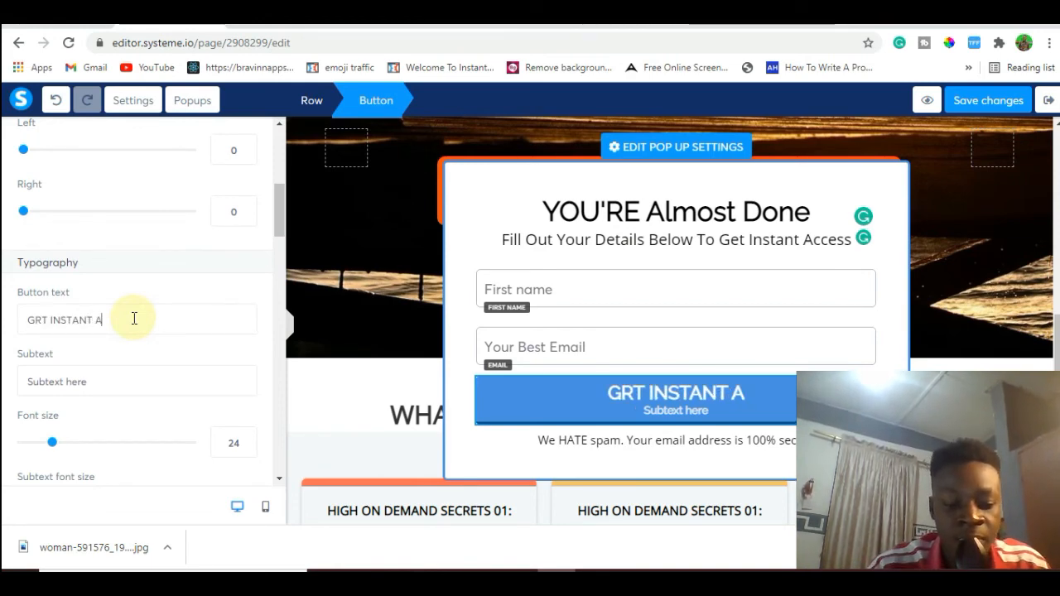
text(CCESS)
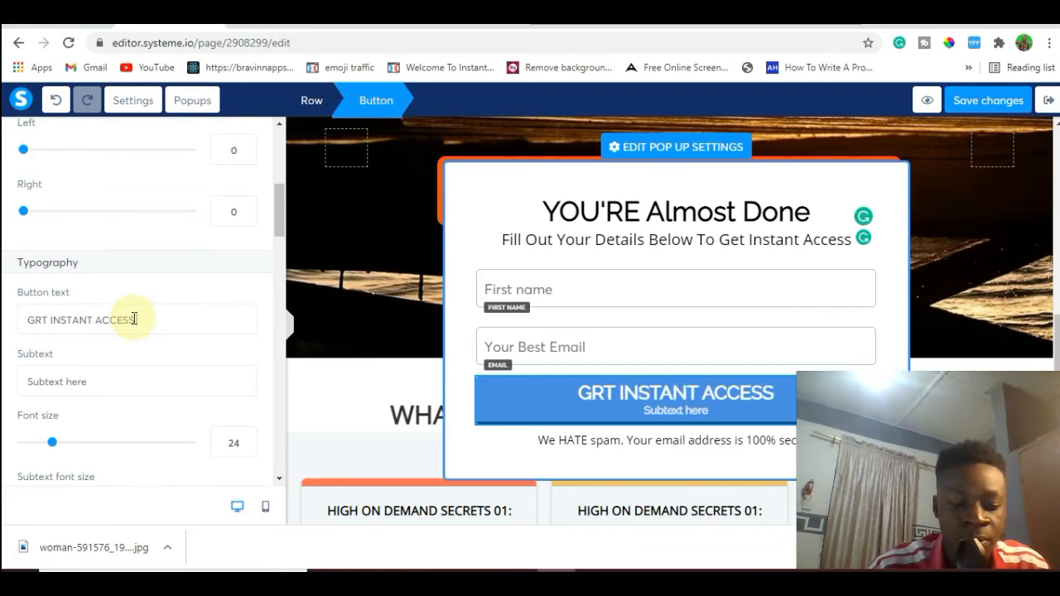
text( NOW TO)
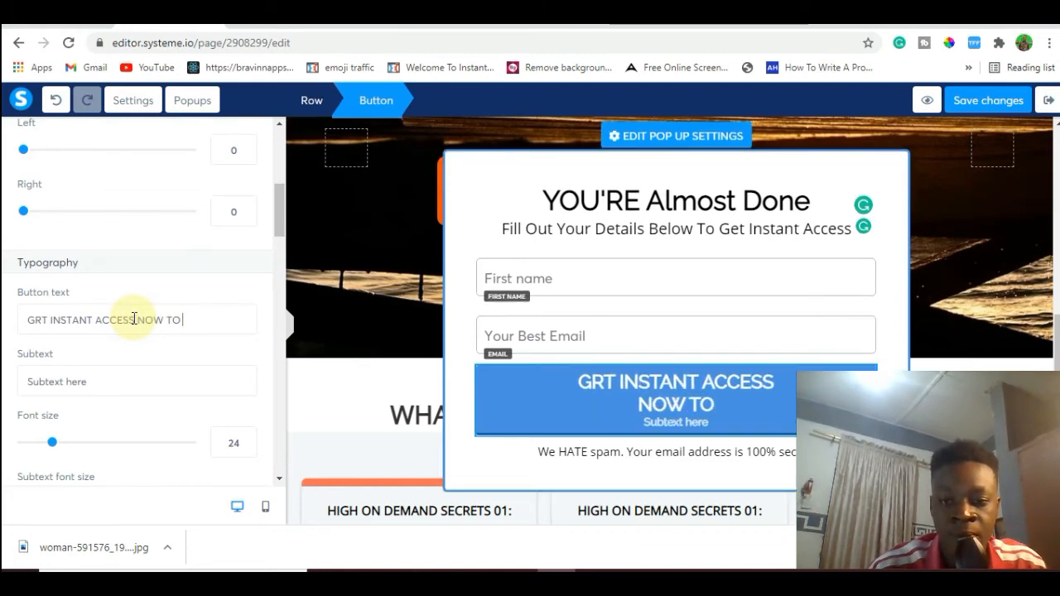
Append "NOW" to the end of the popup button's main text.
key(BackSpace)
key(BackSpace)
key(BackSpace)
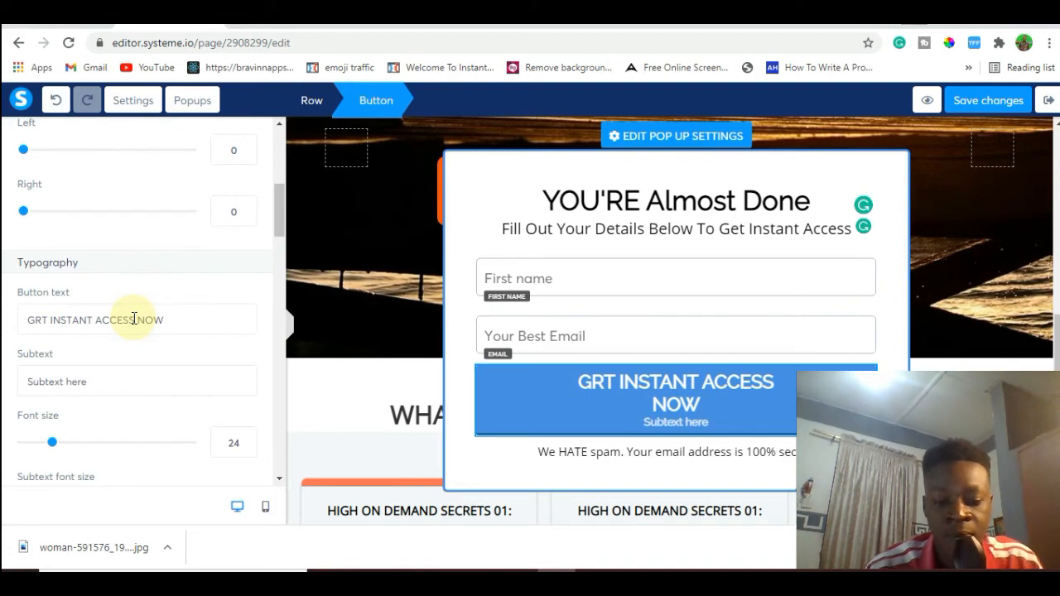
Correct "GRT" to "GET" in the popup button's main text and set its font size to 22.
click(600, 382)
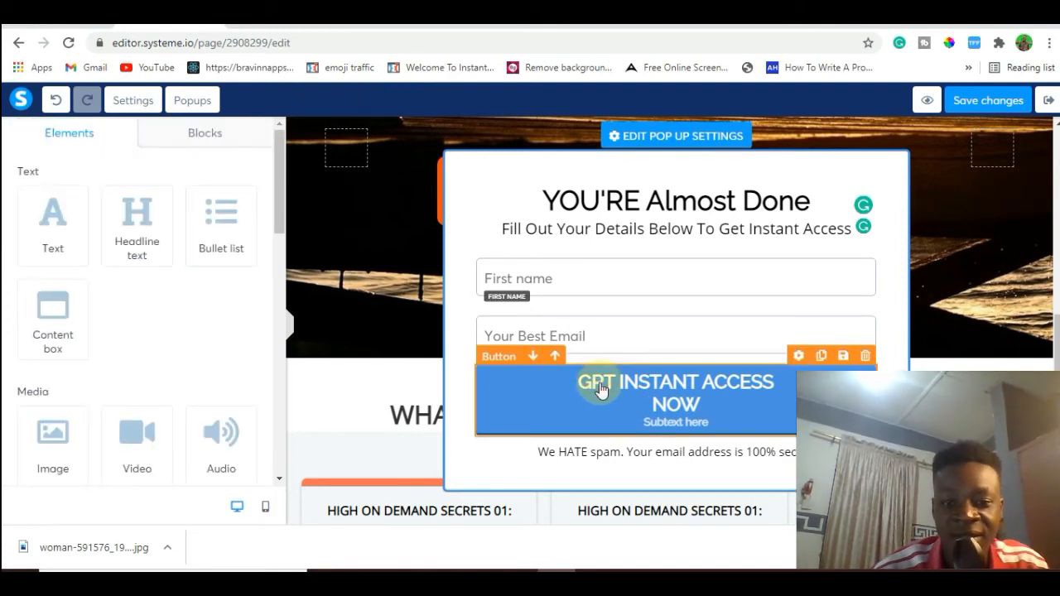
click(599, 382)
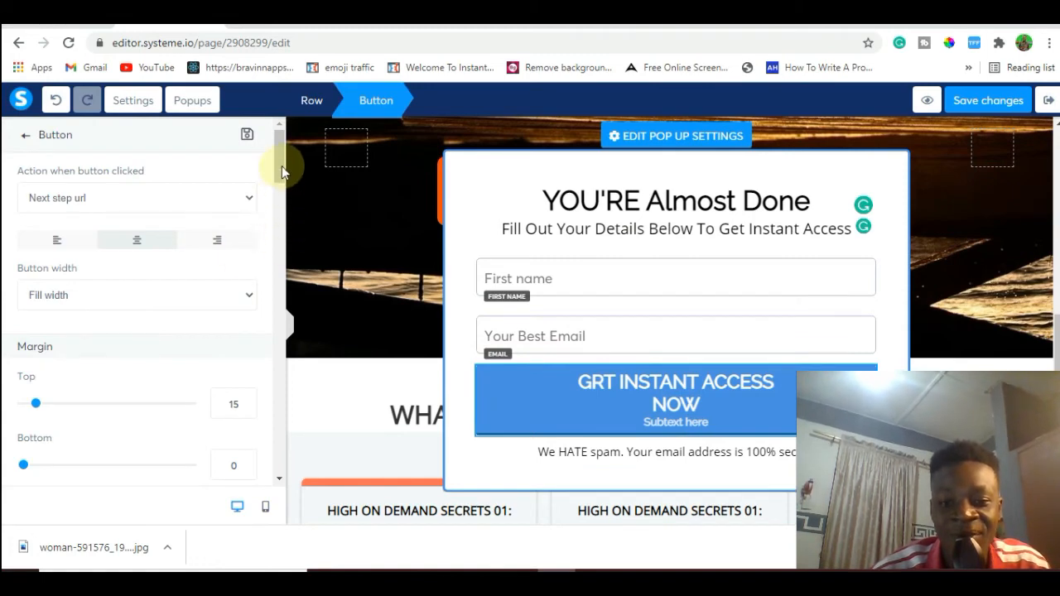
drag(282, 166, 280, 217)
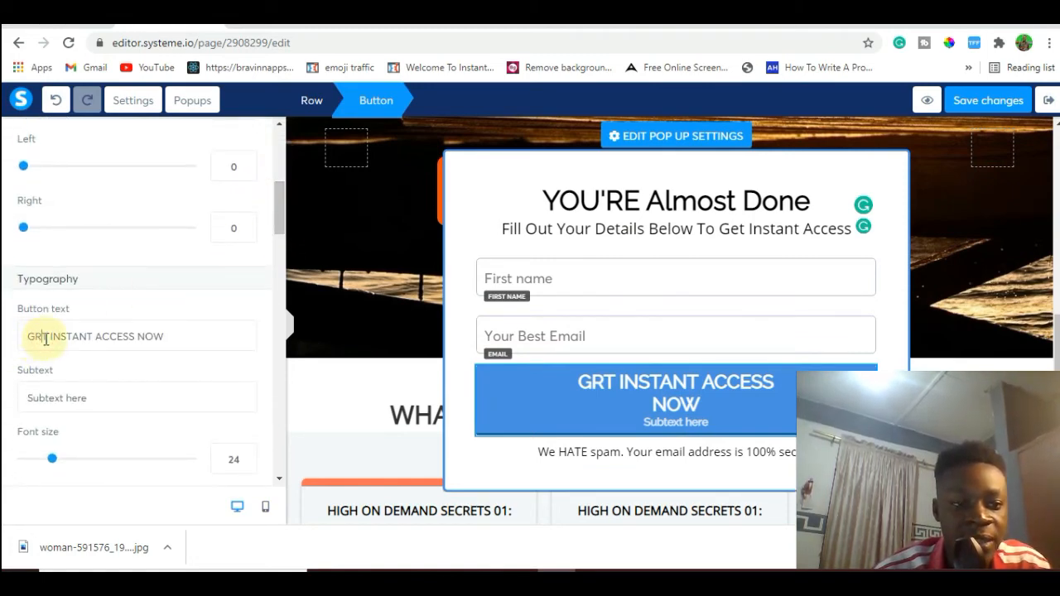
key(BackSpace)
text(E)
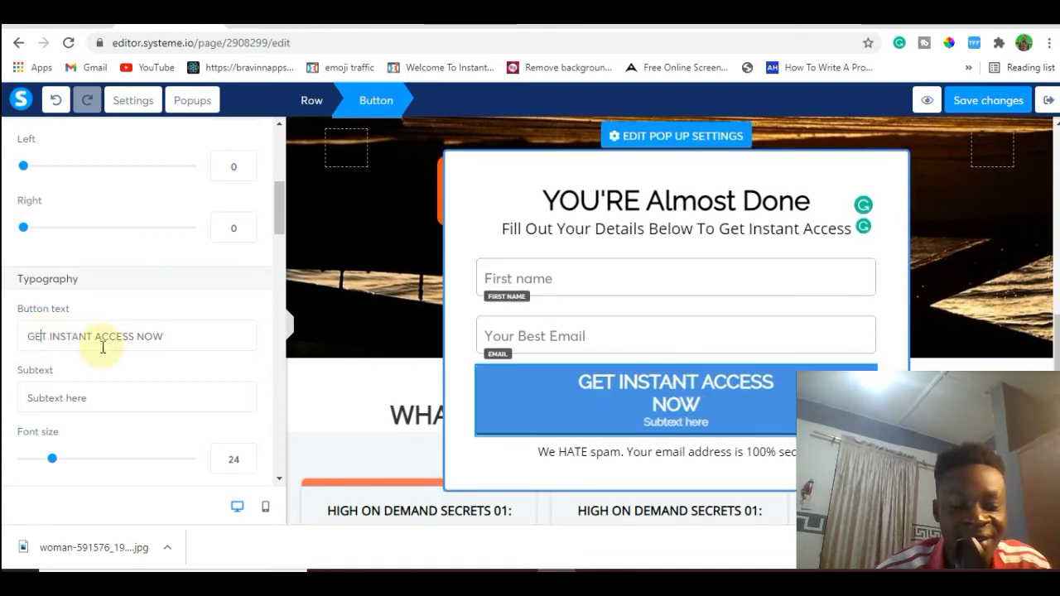
click(52, 460)
drag(52, 460, 49, 460)
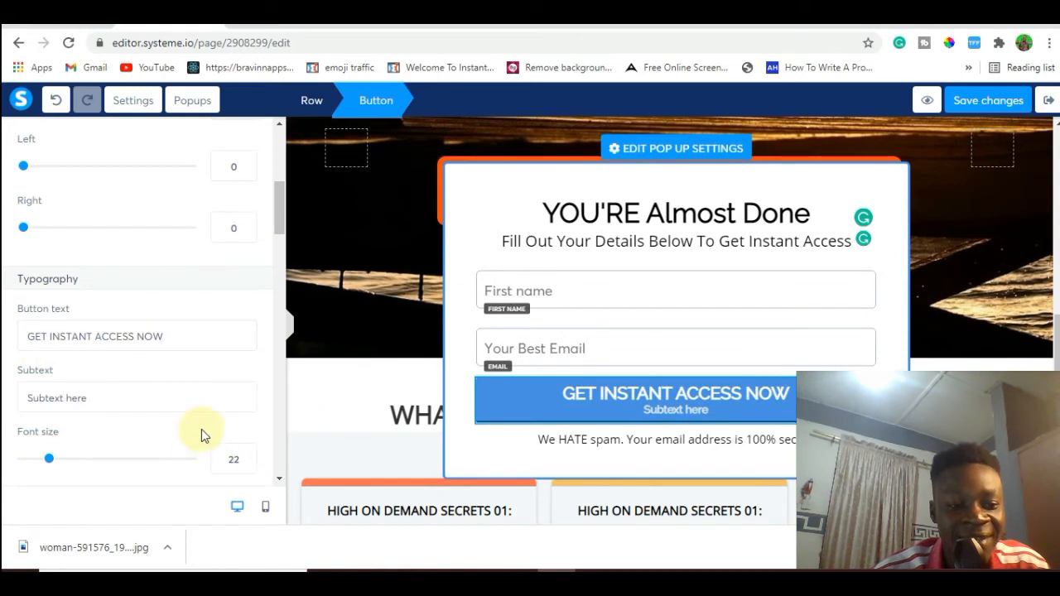
Replace the popup button's subtext with "Yes Pls!!".
click(132, 397)
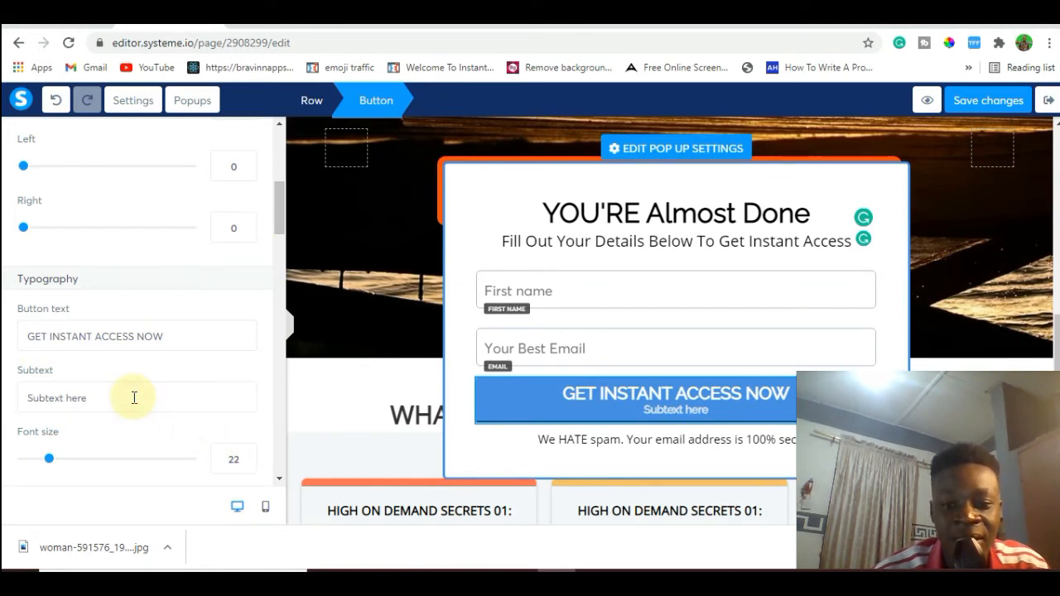
key(BackSpace)
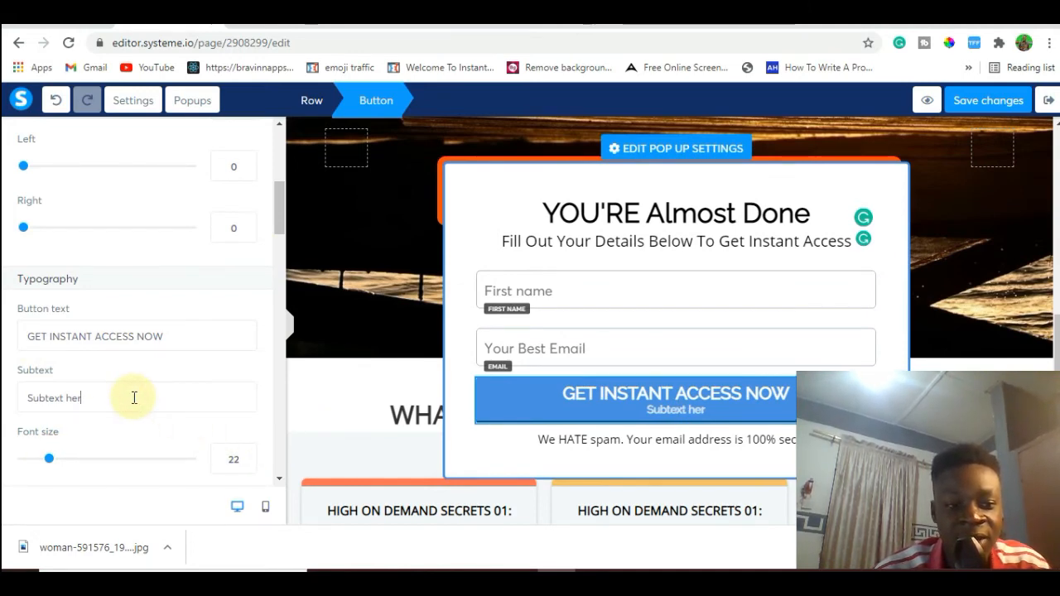
key(BackSpace)
key(BackSpace)
key(BackSpace)
key(BackSpace)
key(BackSpace)
key(BackSpace)
key(BackSpace)
key(BackSpace)
key(BackSpace)
key(BackSpace)
key(BackSpace)
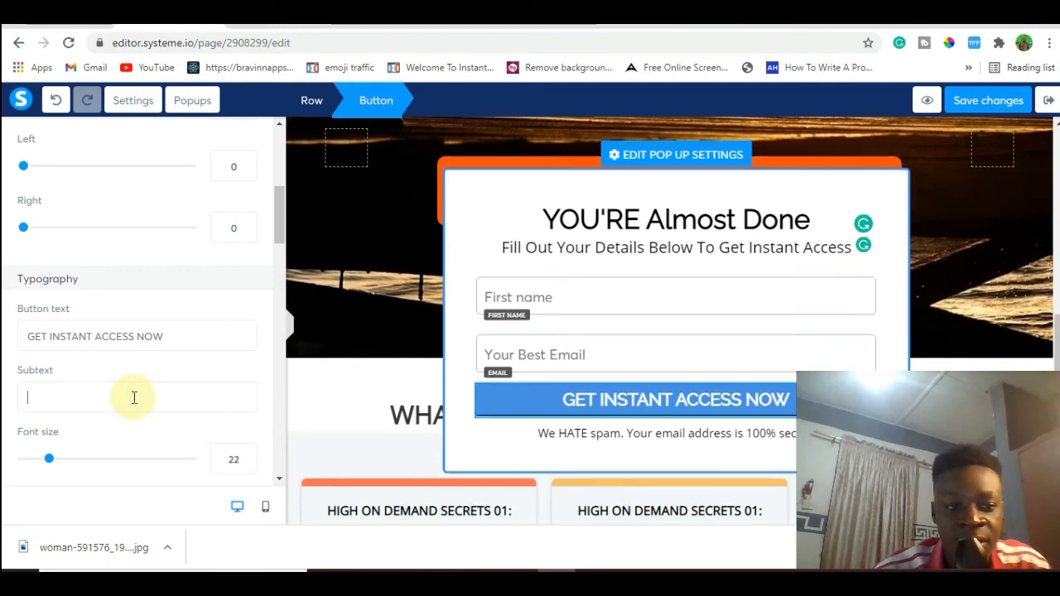
text(Yes )
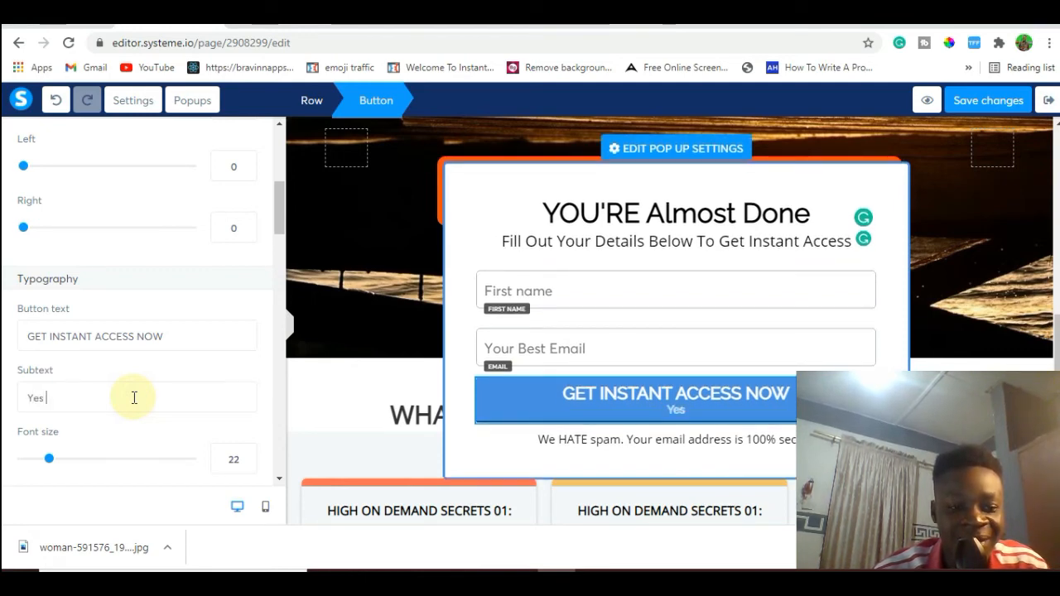
text(Pls)
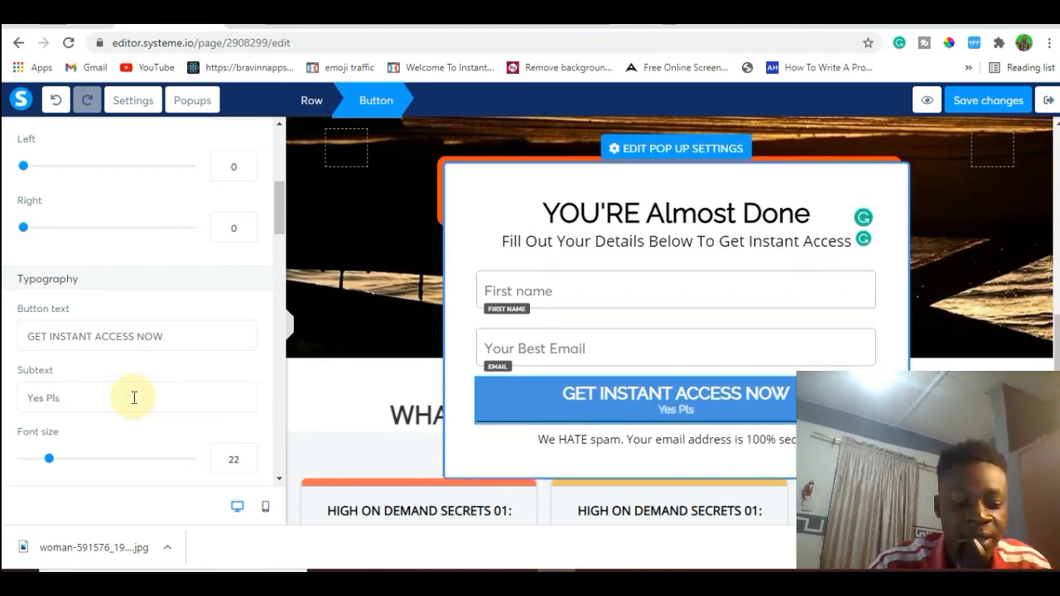
text(!!)
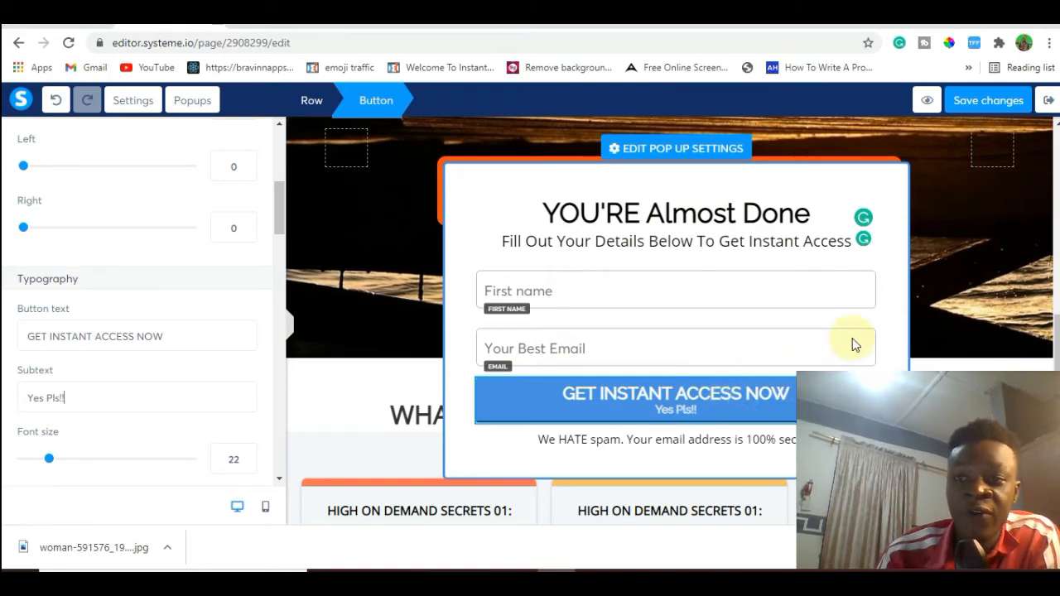
Save the page changes and close the popup to return to the squeeze page.
click(986, 314)
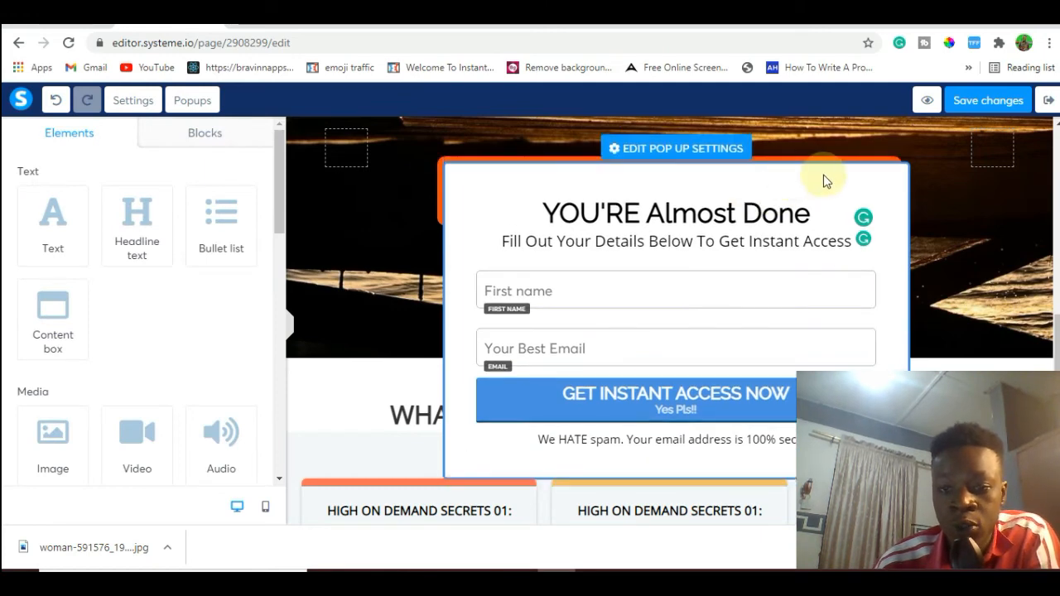
click(996, 103)
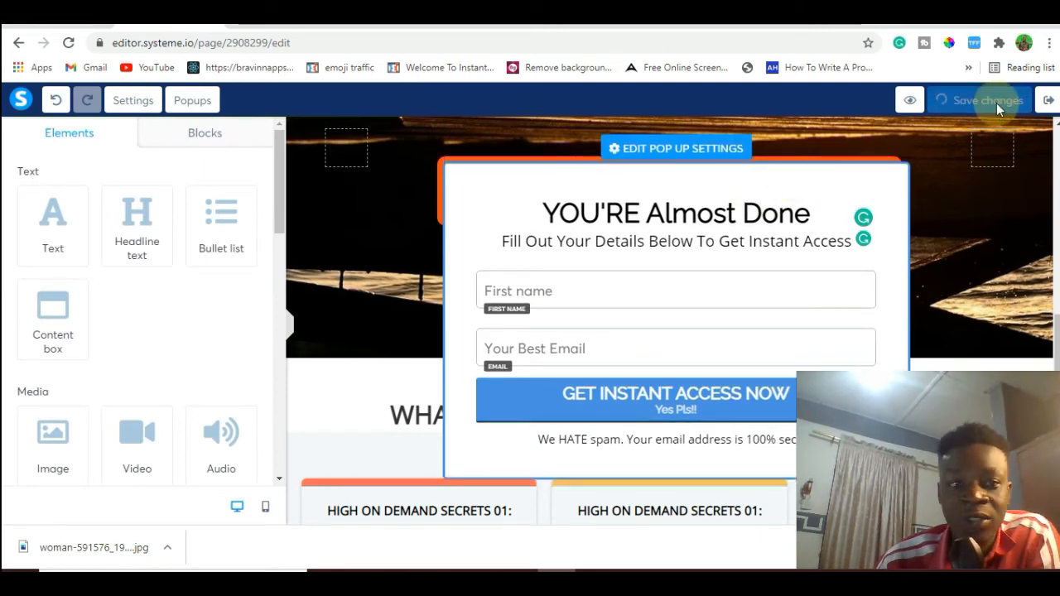
click(934, 196)
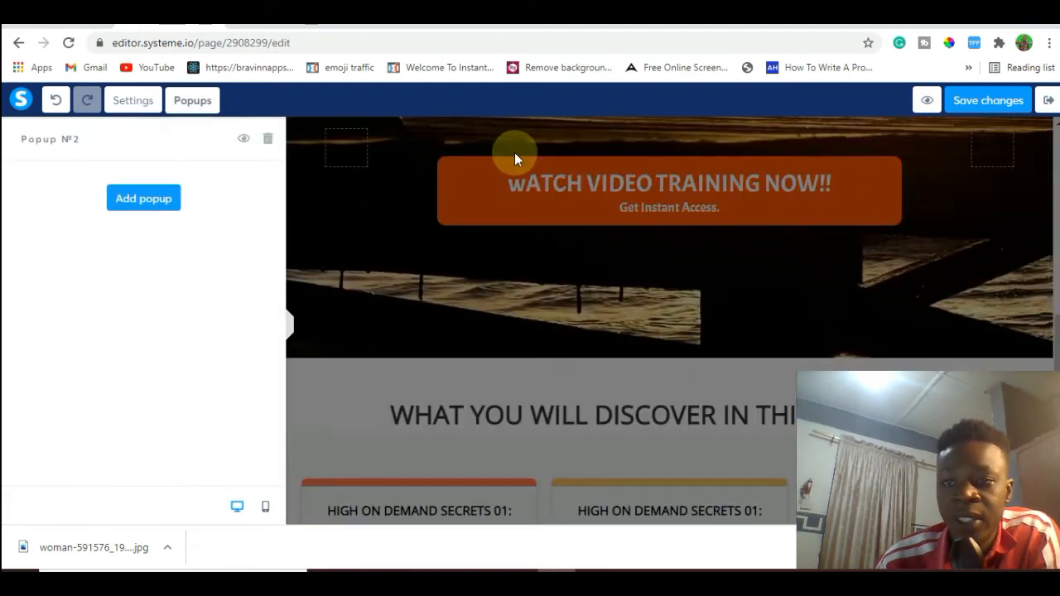
click(322, 227)
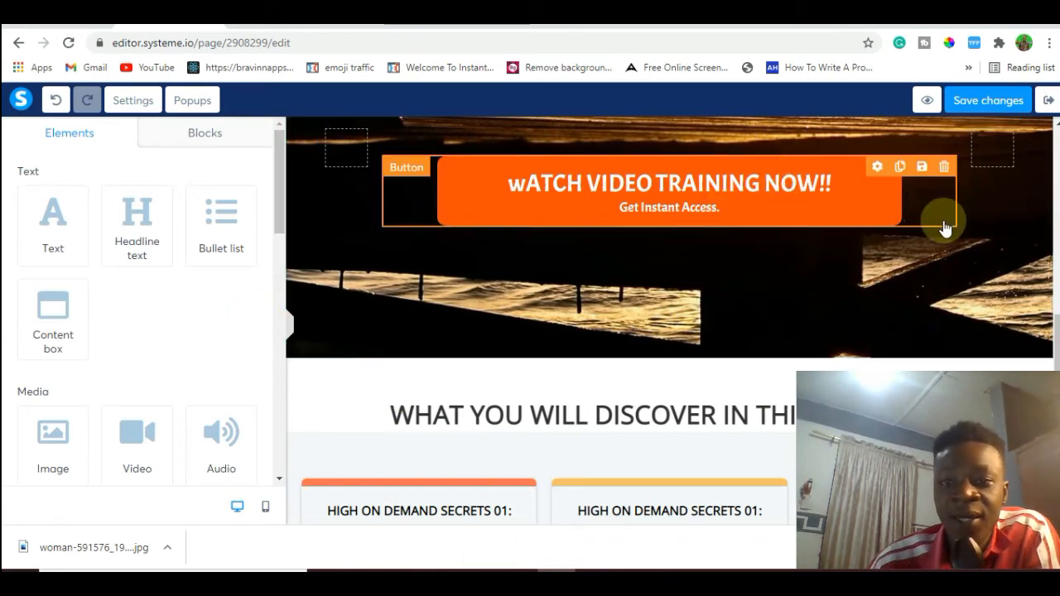
Add a bullet list directly below the "WHAT YOU WILL DISCOVER IN THIS TRAINING!!" heading.
scroll(1056, 348, down, 5)
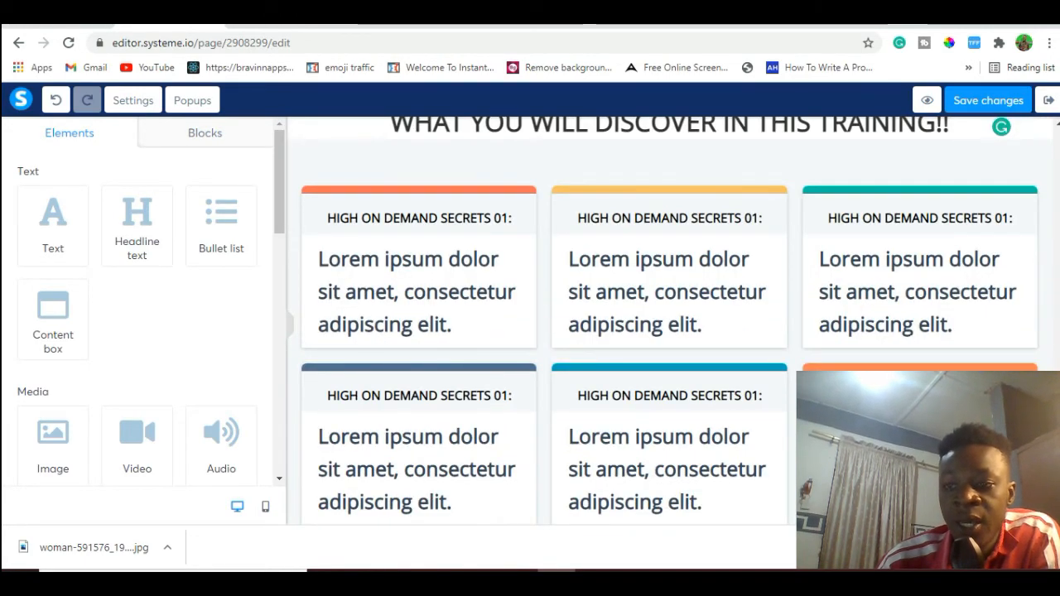
scroll(1056, 348, down, 2)
scroll(1057, 348, up, 4)
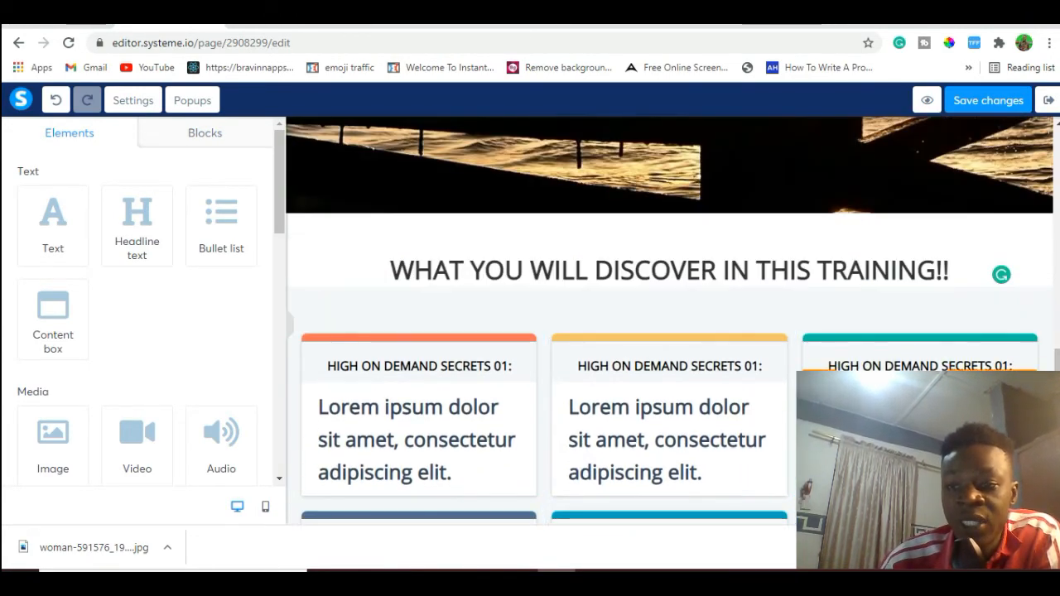
scroll(669, 320, up, 1)
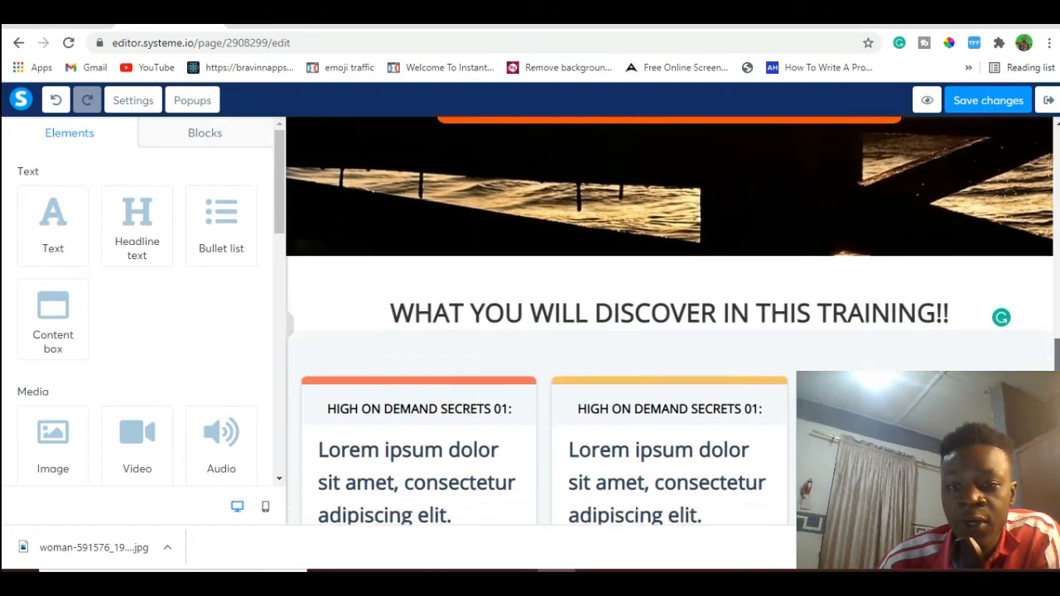
scroll(1057, 348, down, 2)
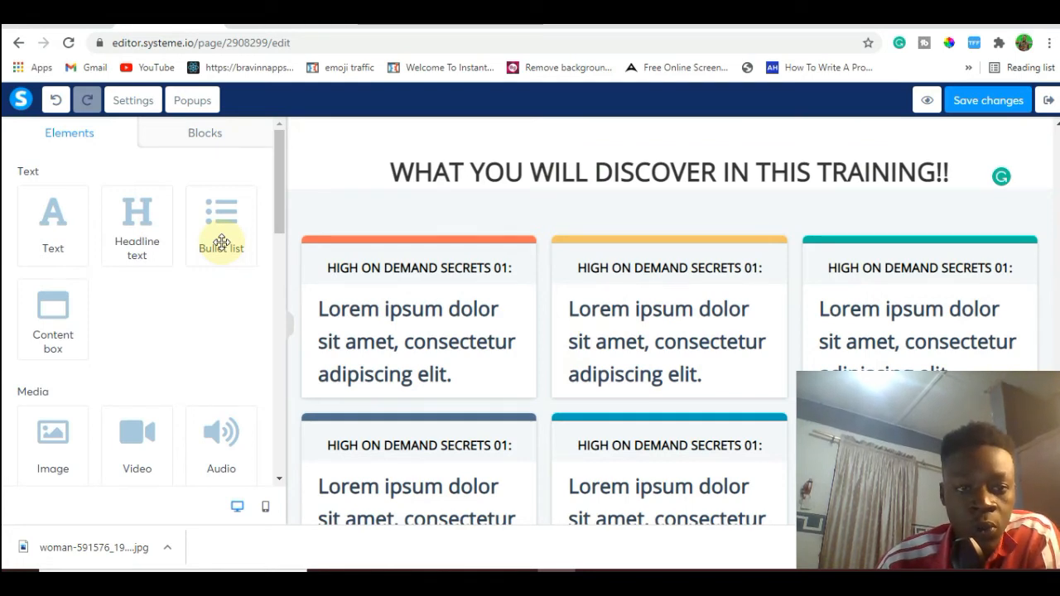
drag(221, 242, 350, 225)
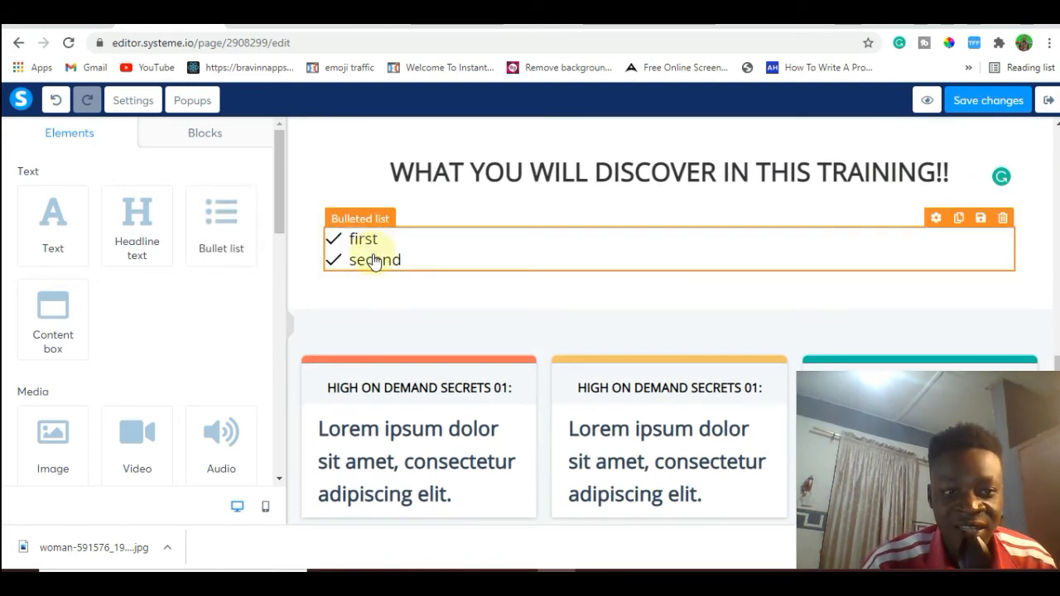
Set the icon size of the new bulleted list to 26.
click(379, 245)
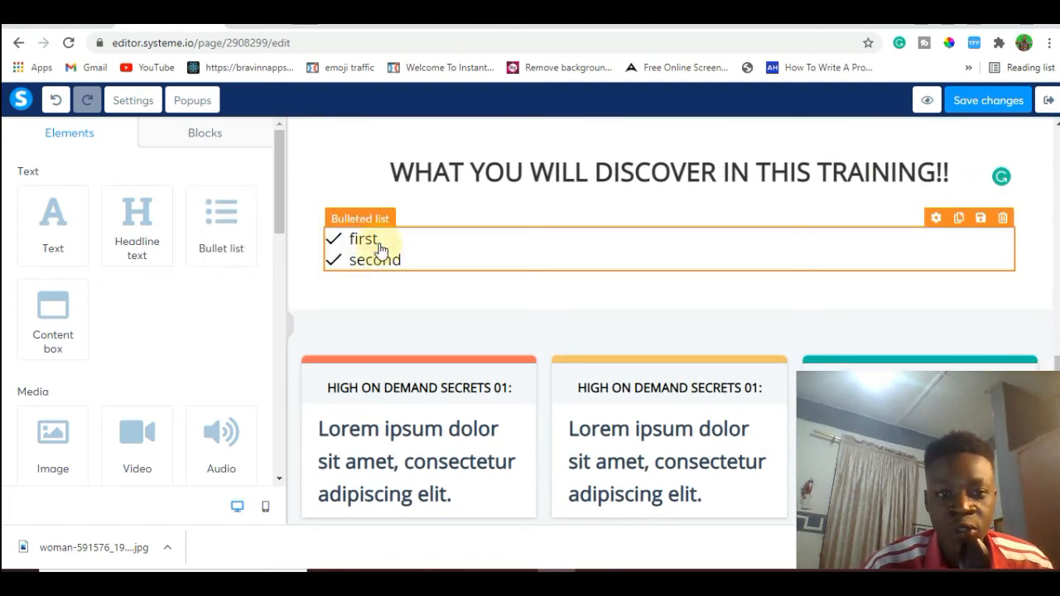
click(791, 327)
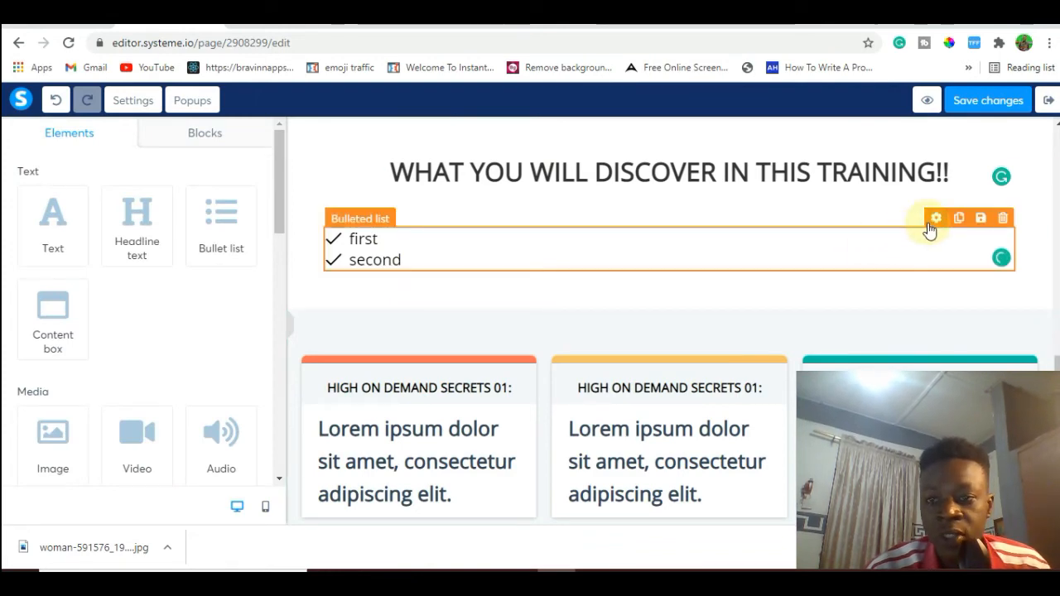
click(928, 224)
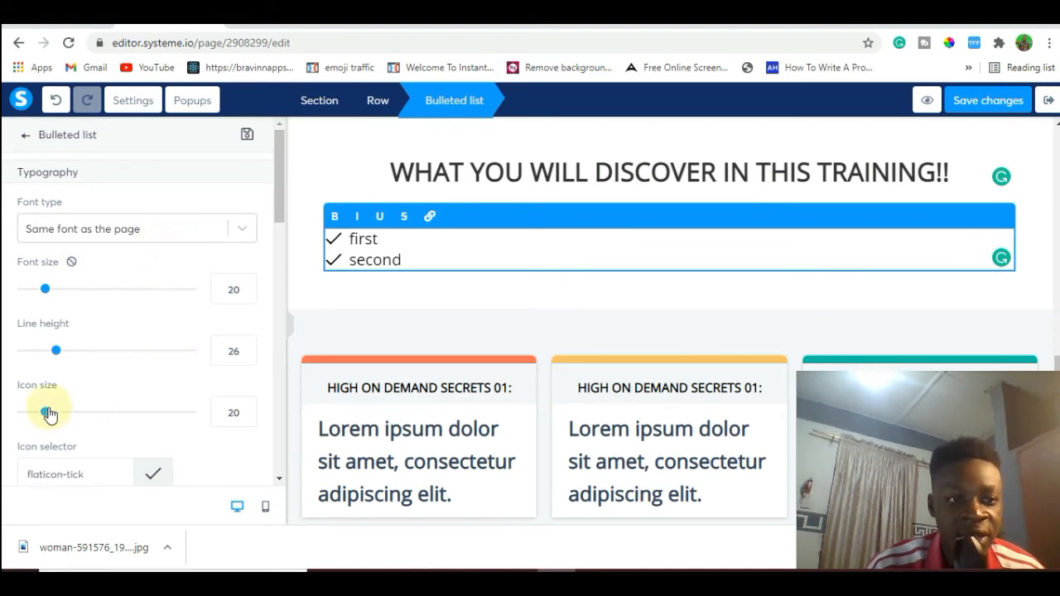
drag(48, 416, 58, 413)
Try the flaticon-check and flaticon-checked icons for the bulleted list, and settle on the flaticon-idea light bulb.
drag(280, 211, 277, 260)
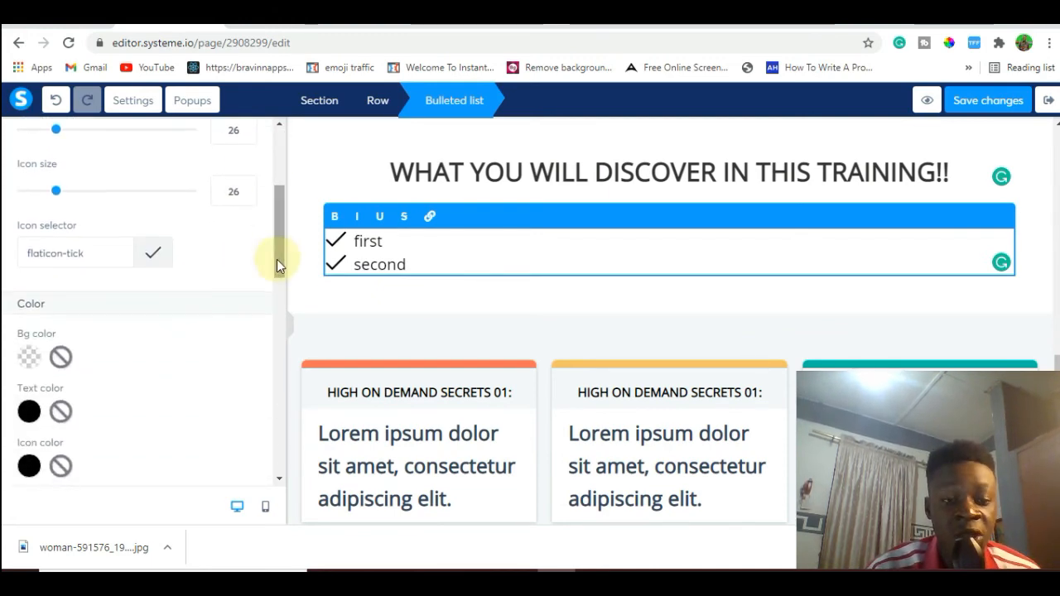
click(157, 253)
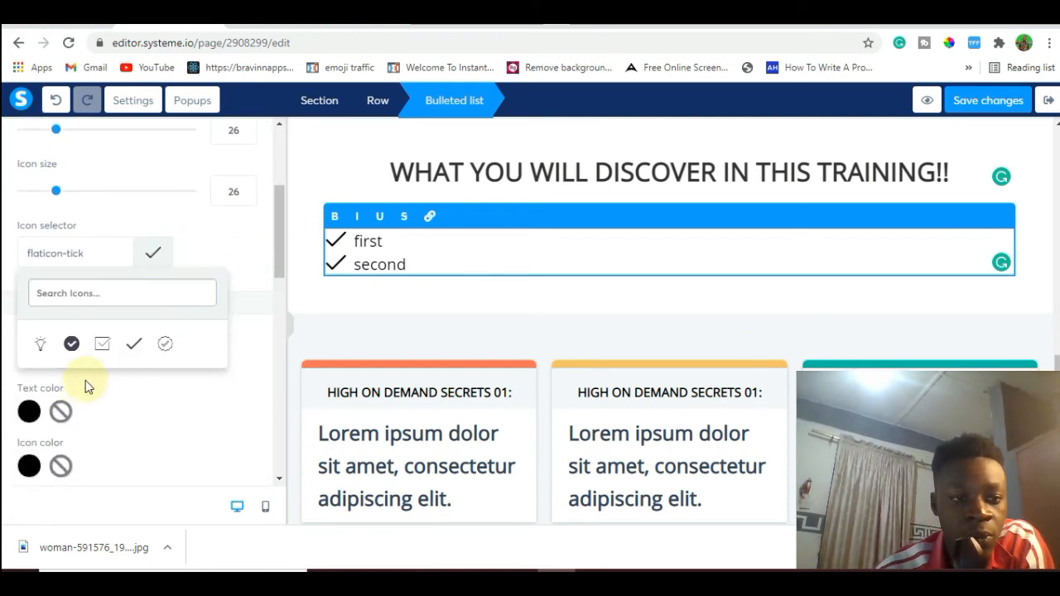
click(69, 348)
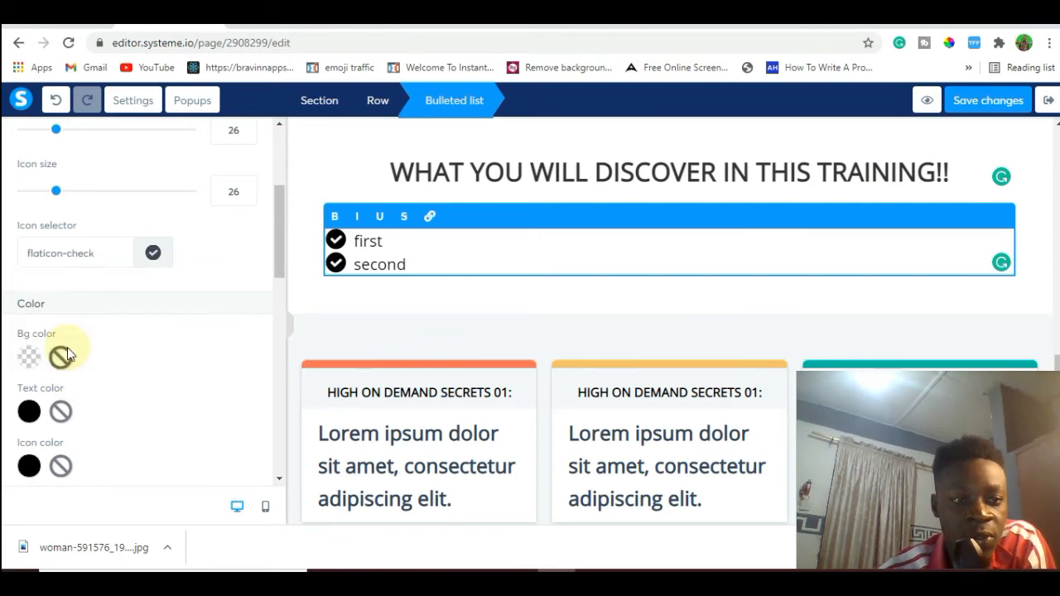
click(154, 254)
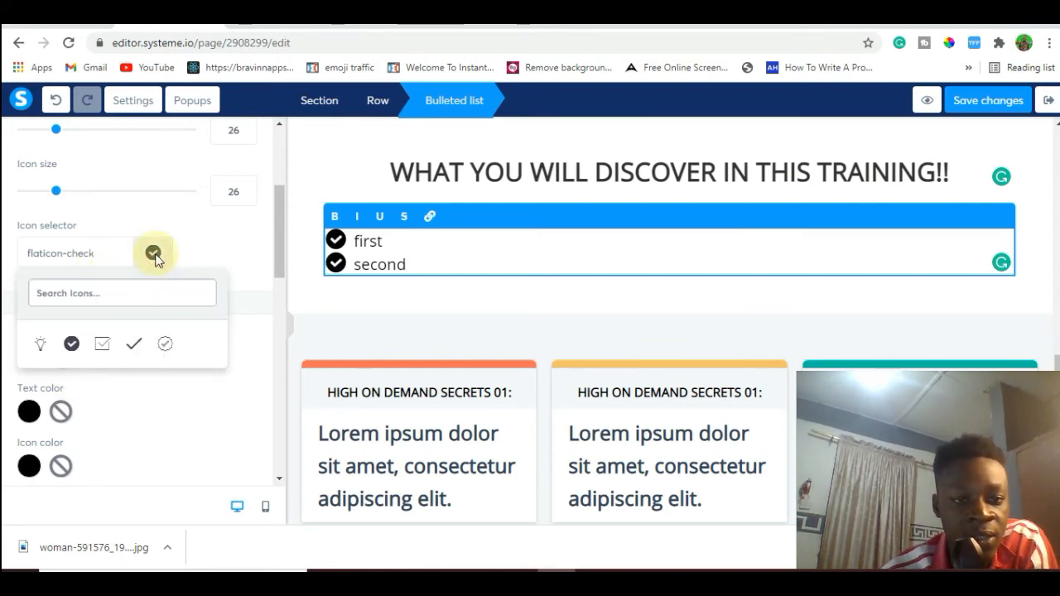
click(103, 346)
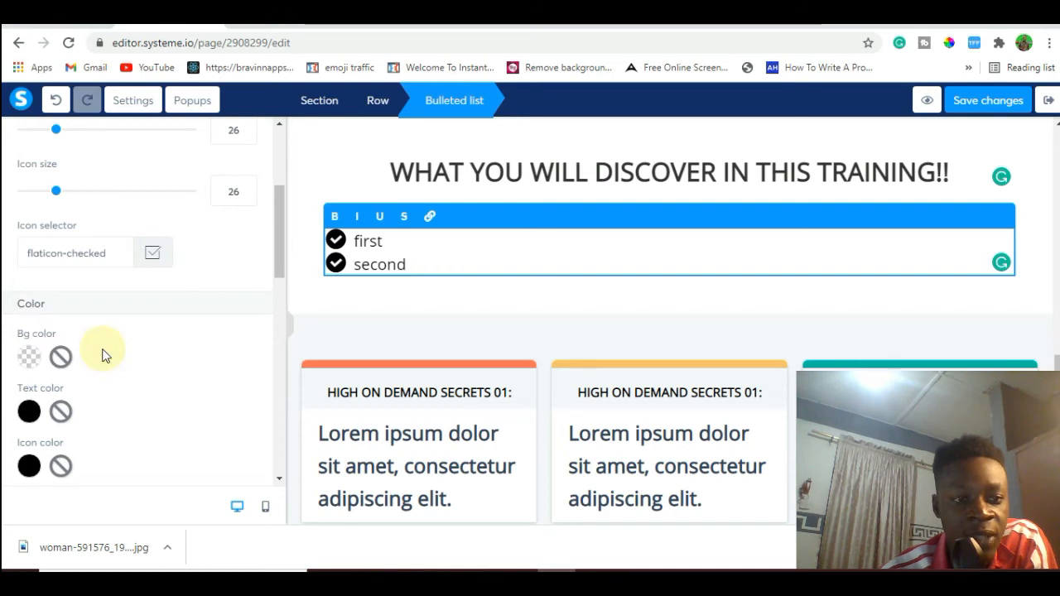
click(153, 255)
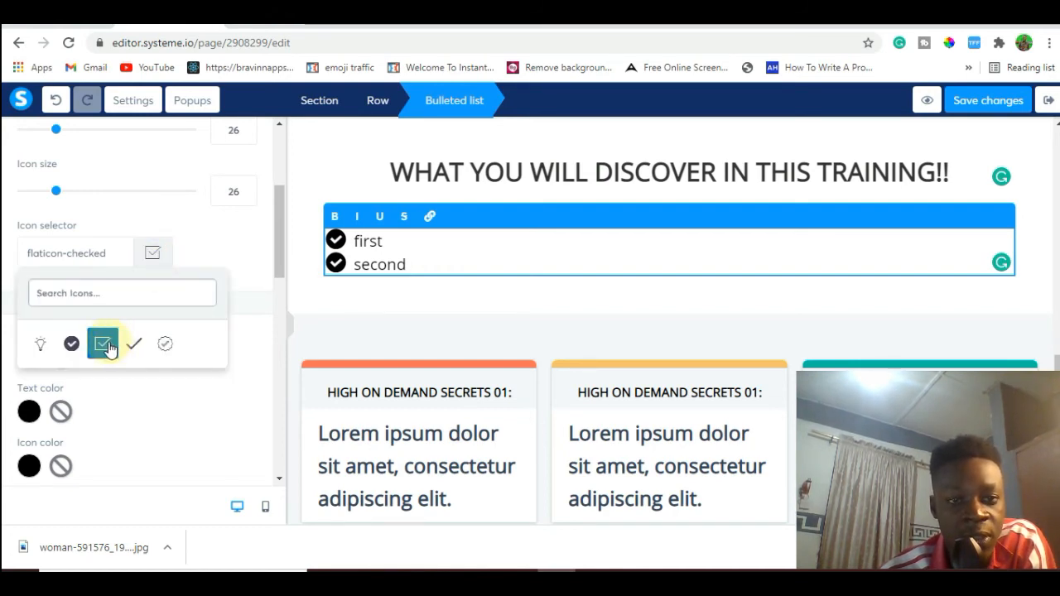
click(42, 343)
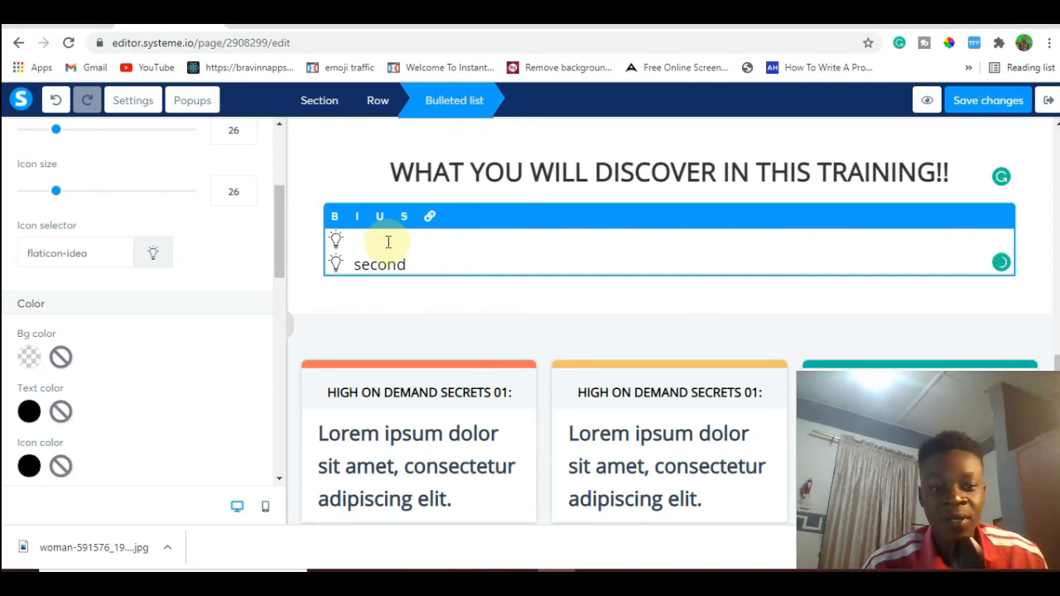
Copy "$1000 MINDSET" from the Google Docs document and paste it as the first bullet of the list on the squeeze page.
click(73, 14)
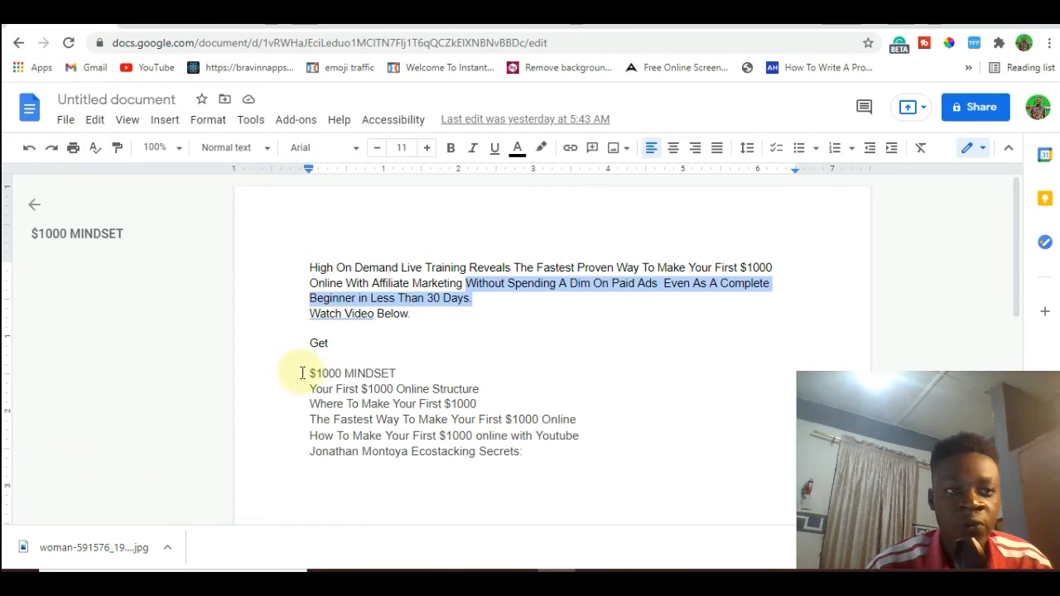
drag(304, 374, 393, 368)
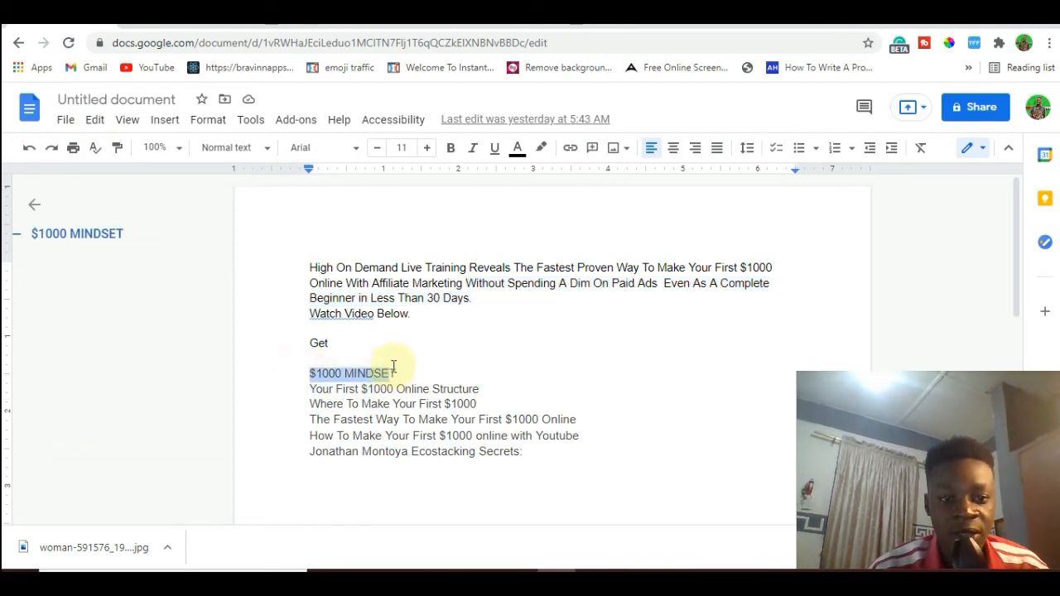
click(395, 365)
triple_click(398, 373)
key(ctrl+c)
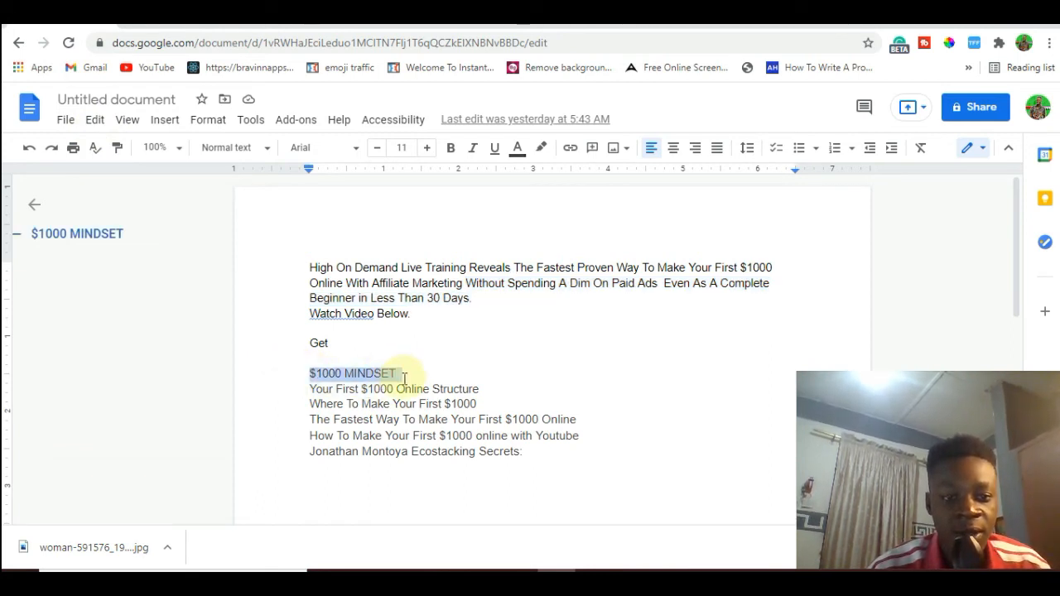
click(175, 18)
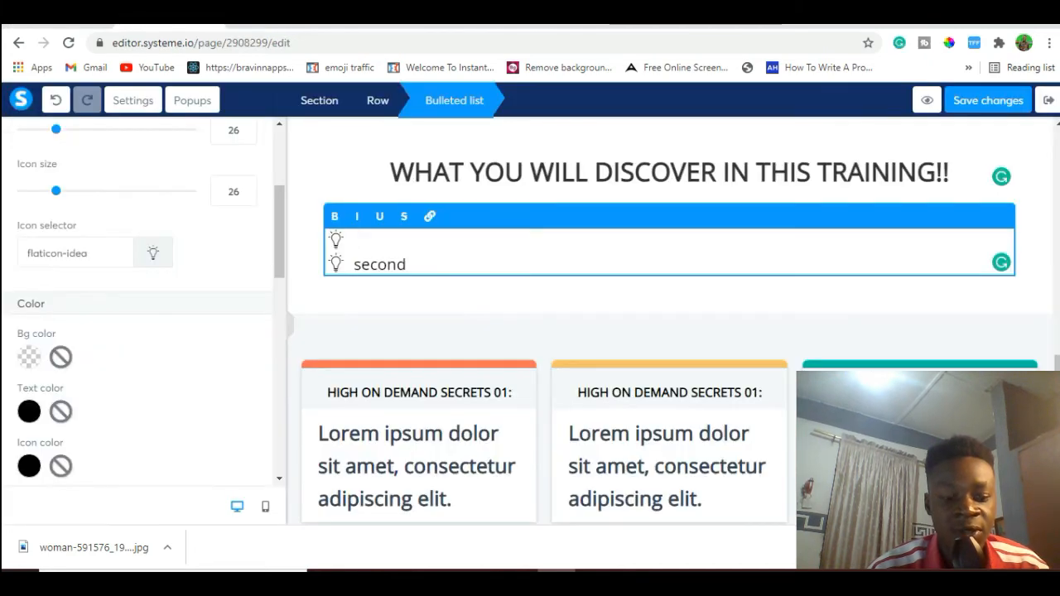
key(ctrl+v)
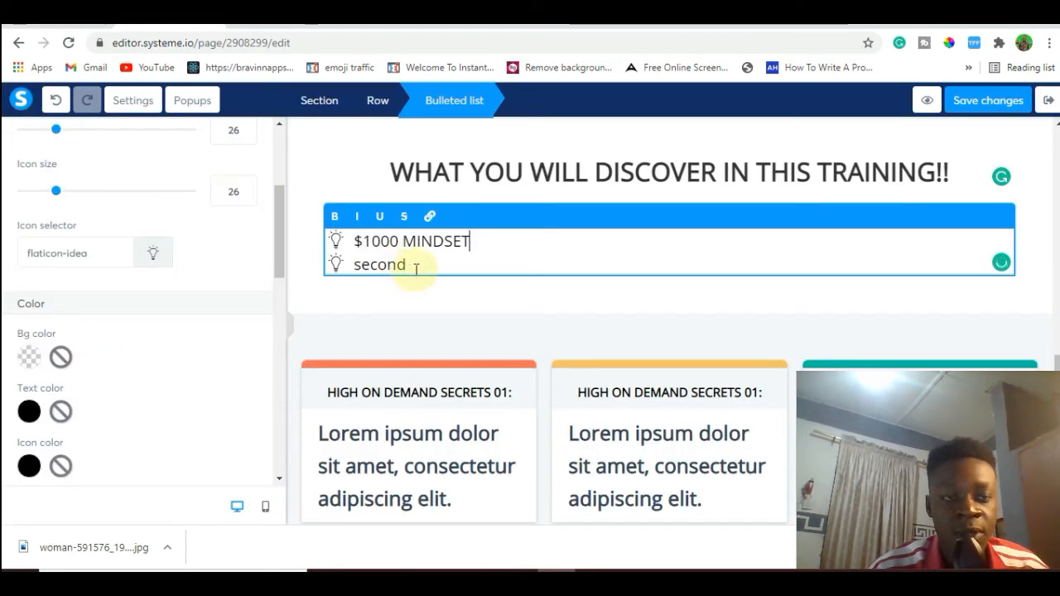
Replace the second bullet with "Your First $1000 Online Structure", copied from the Google Docs document, and end the list below it.
key(ctrl+a)
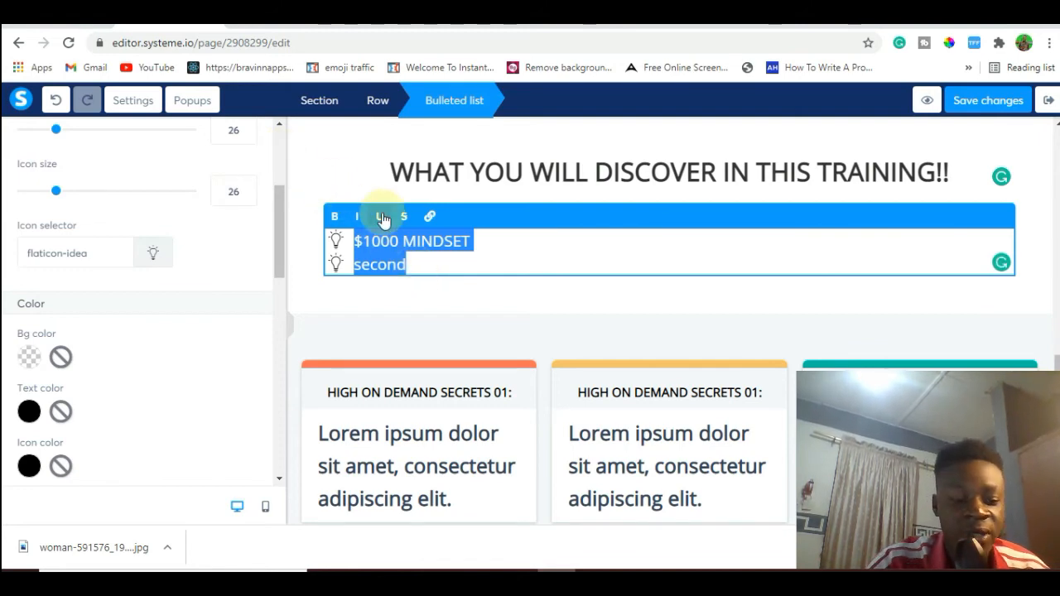
click(424, 270)
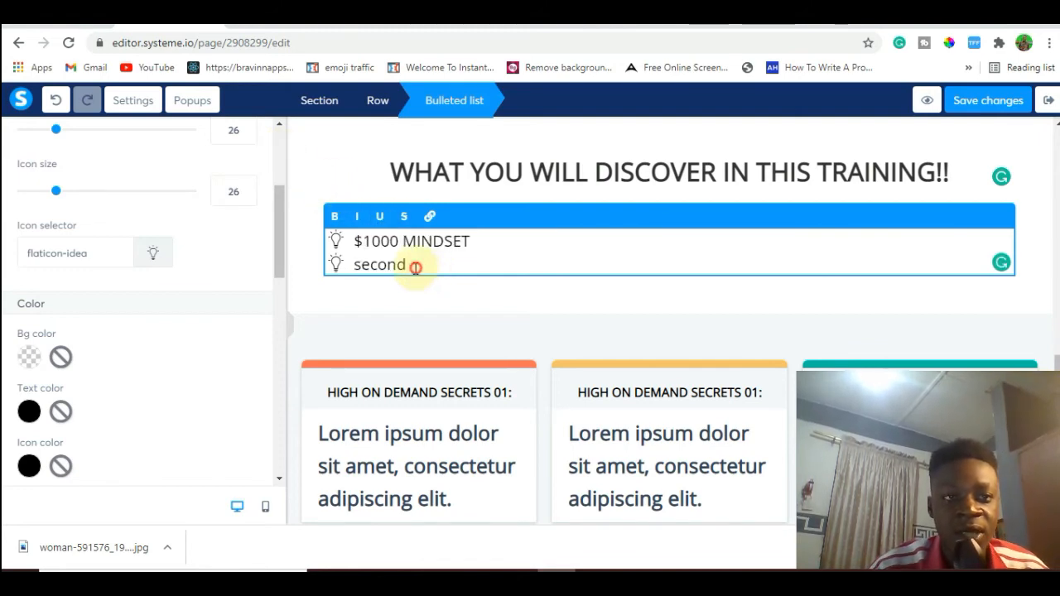
drag(415, 267, 351, 265)
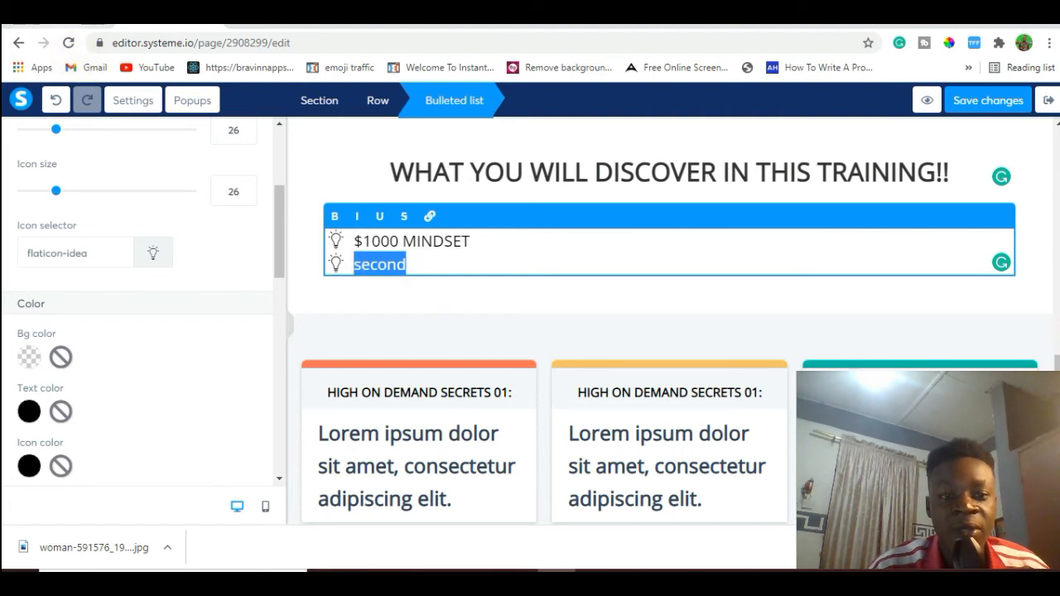
click(81, 15)
drag(309, 389, 485, 393)
key(ctrl+c)
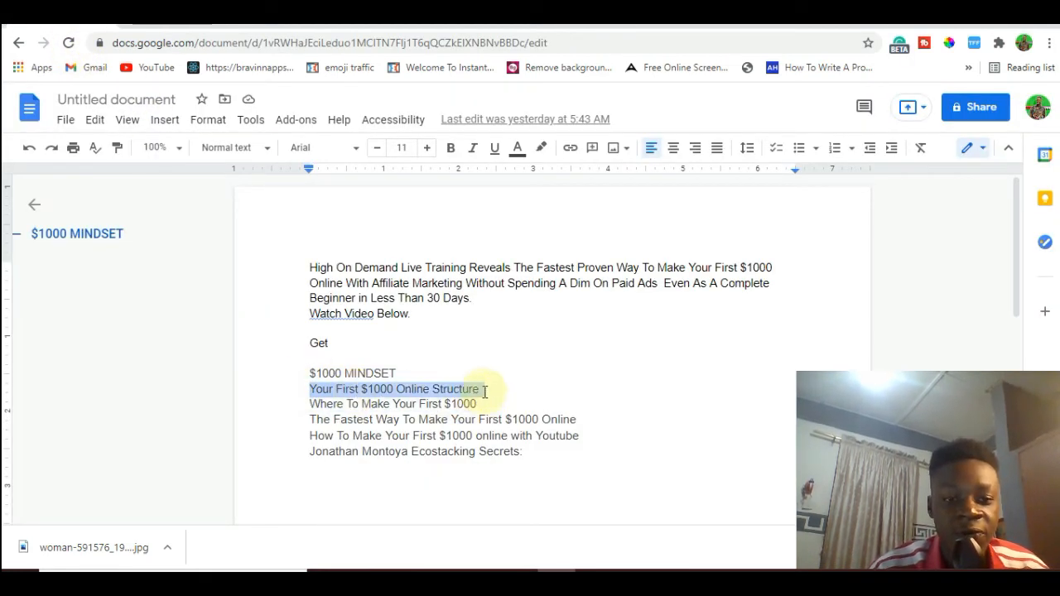
click(169, 15)
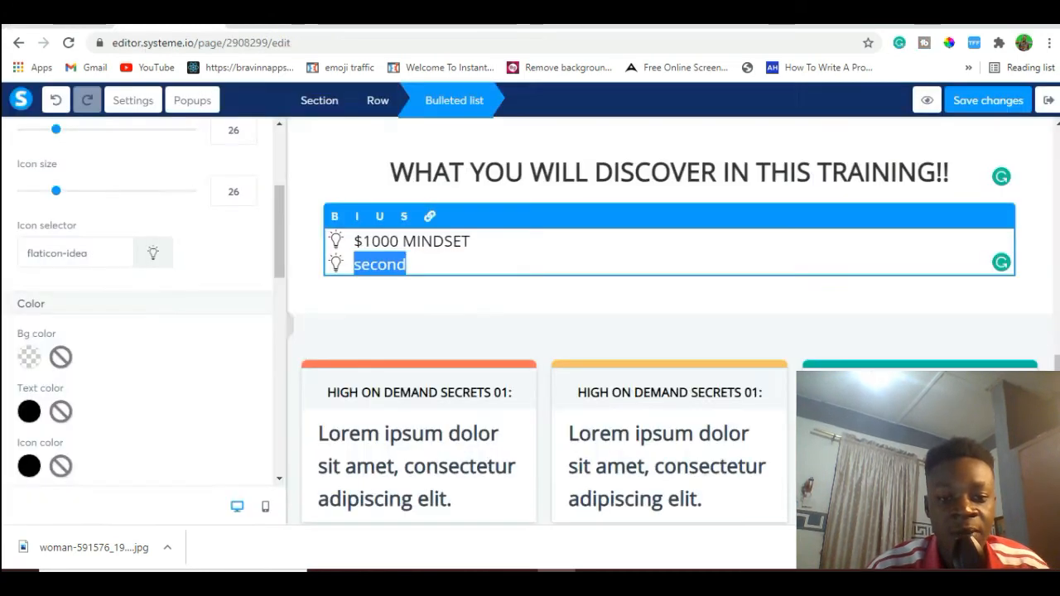
key(ctrl+v)
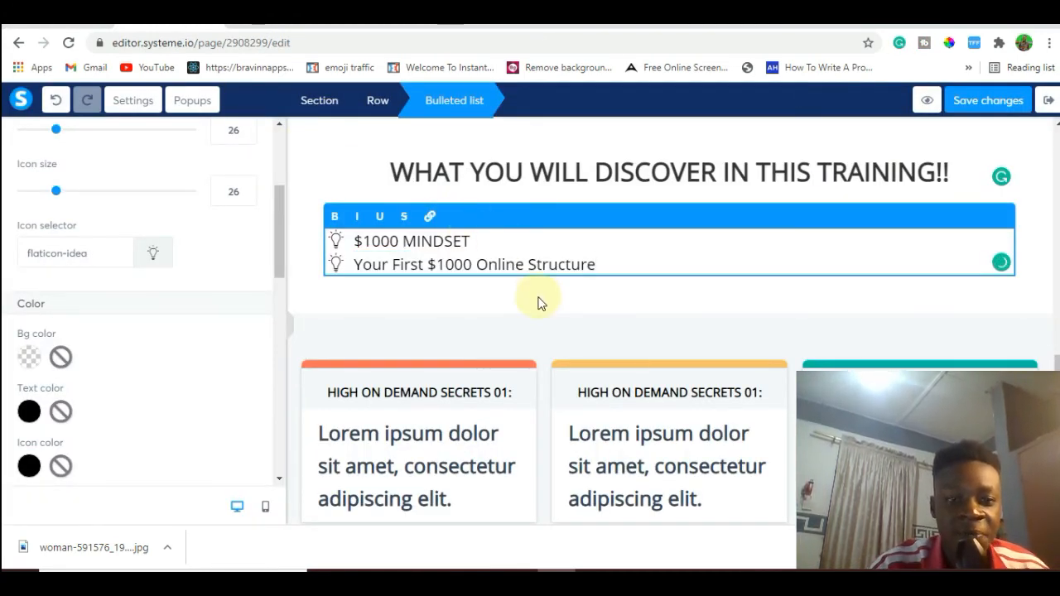
key(Return)
key(BackSpace)
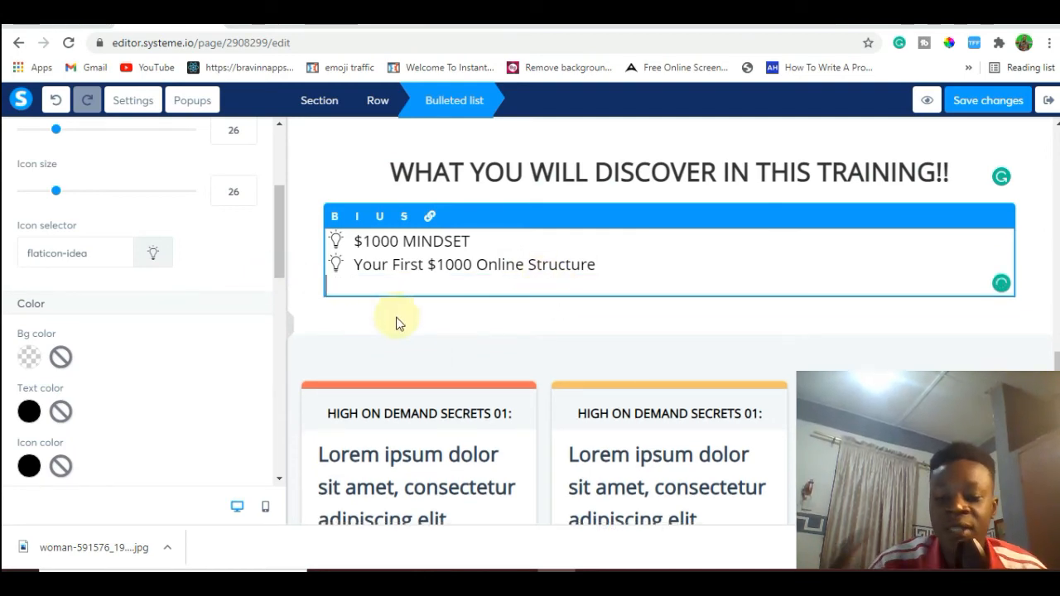
Set the bulleted list's font size to 39 and its icon size to 47.
click(556, 315)
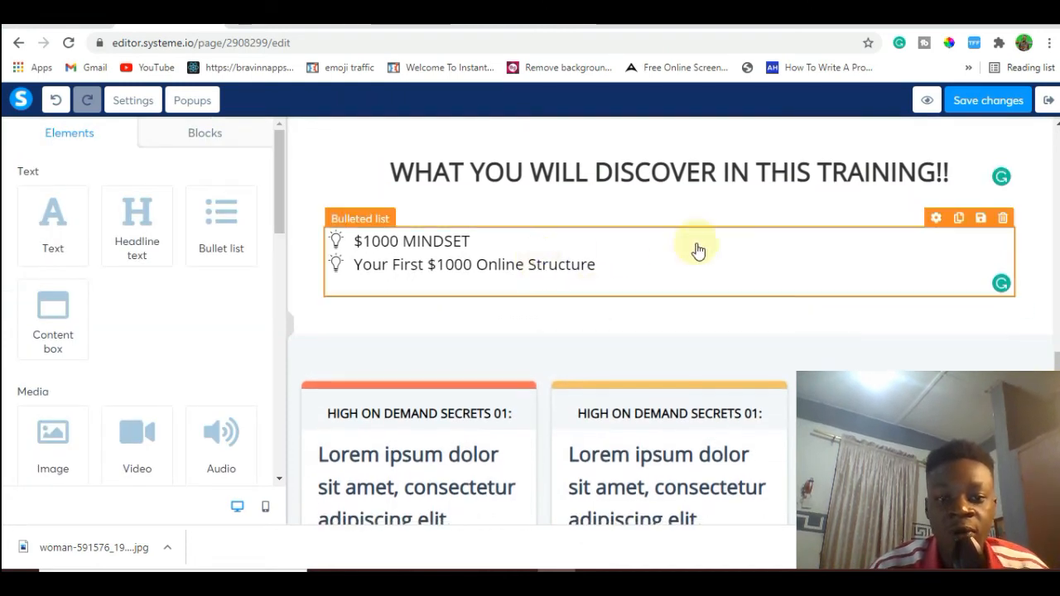
click(937, 218)
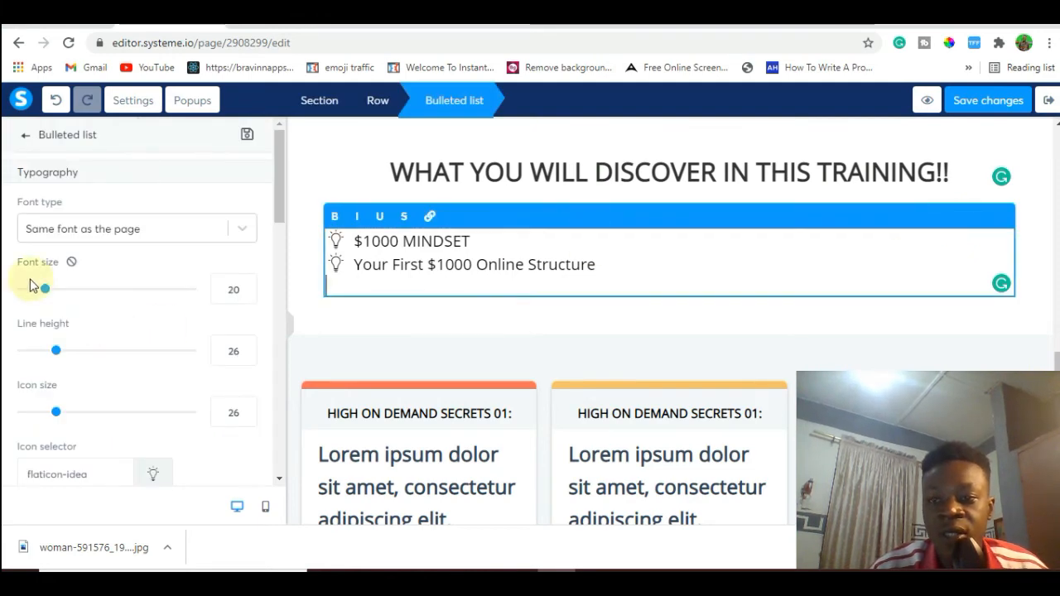
drag(48, 295, 80, 300)
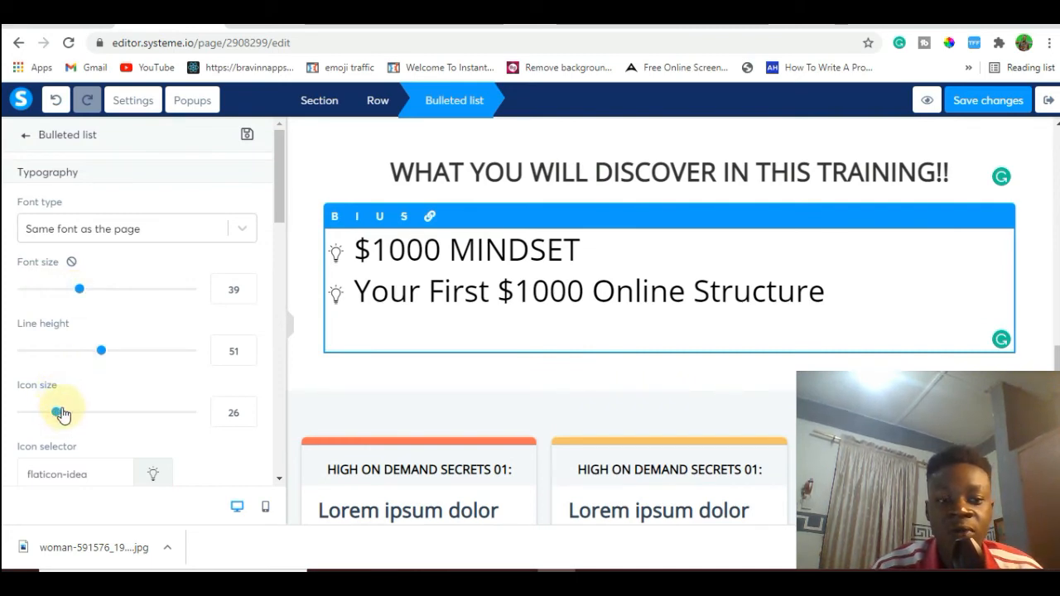
drag(62, 414, 97, 418)
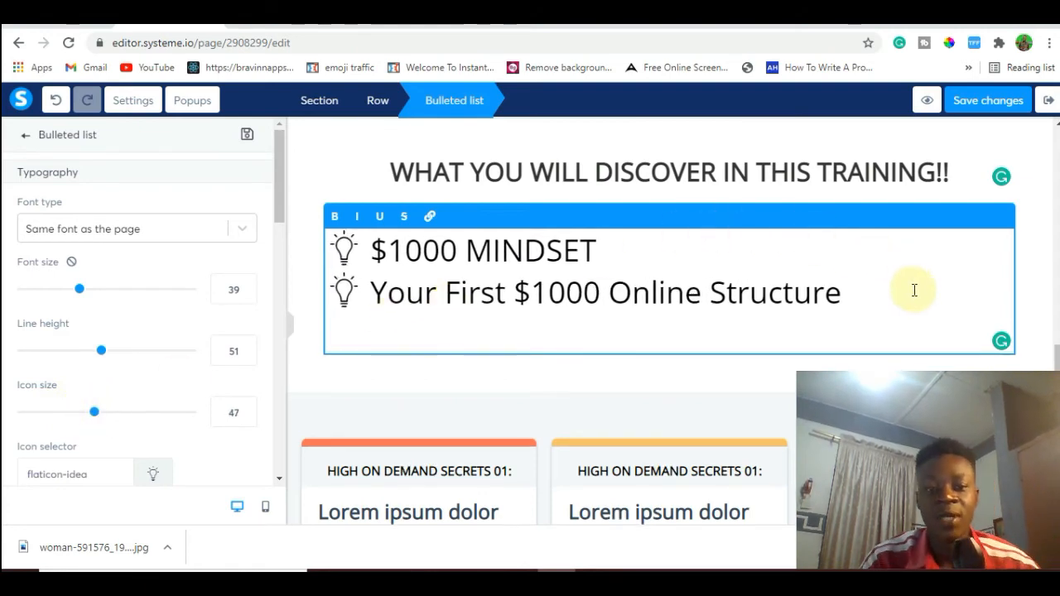
Delete the whole section containing the bulleted list below the "WHAT YOU WILL DISCOVER IN THIS TRAINING!!" heading.
click(1034, 214)
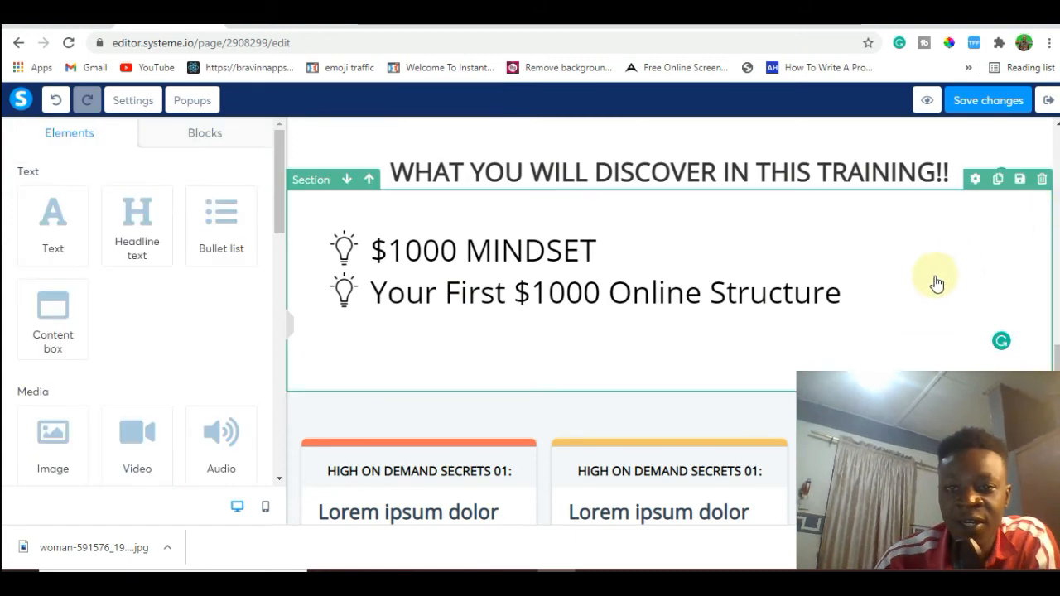
click(1042, 180)
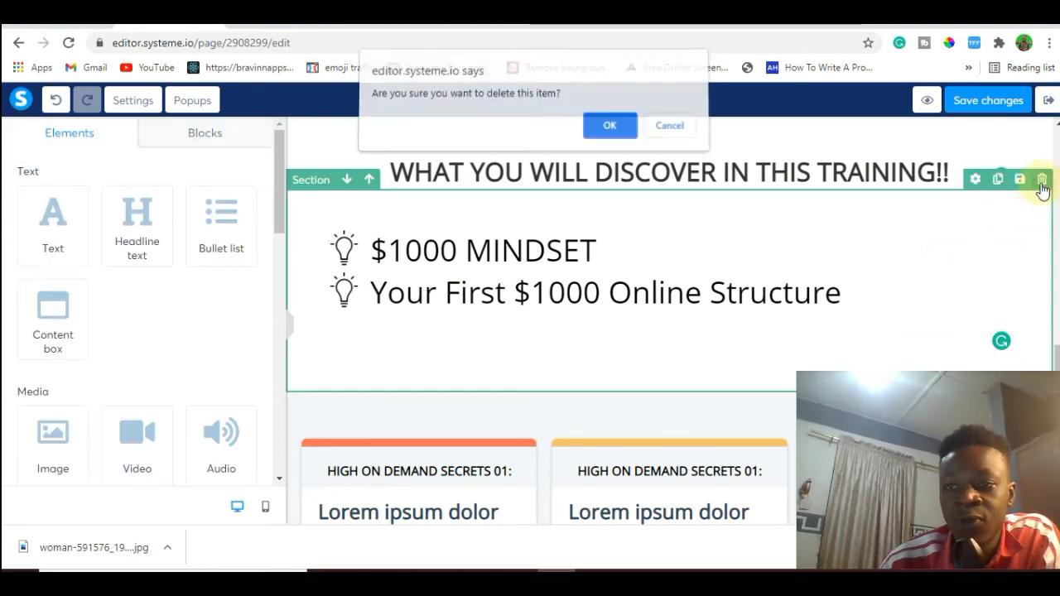
click(610, 131)
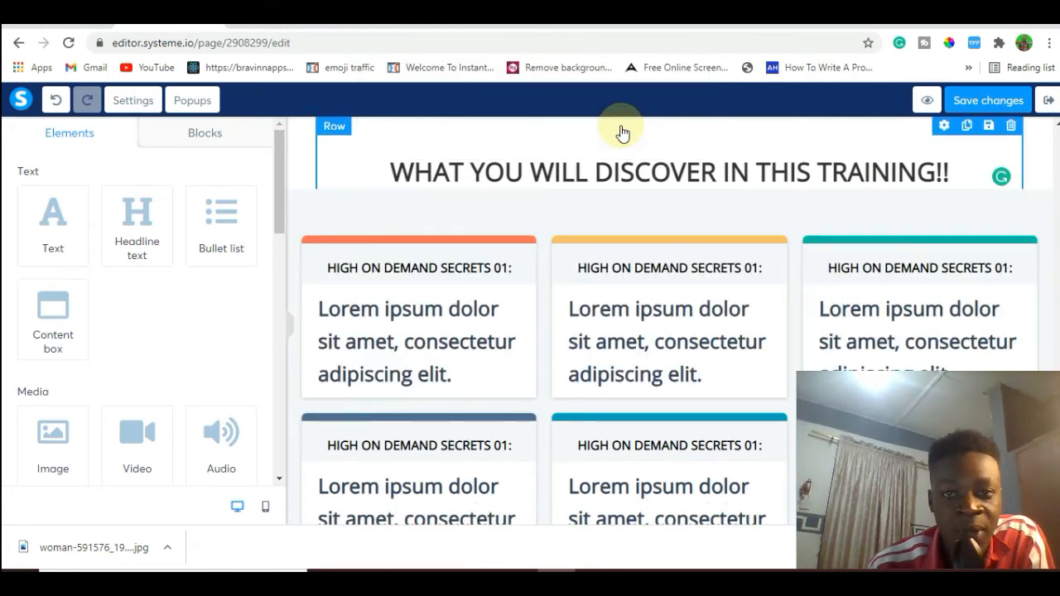
Save the squeeze page changes and exit the page editor to the funnel's step configuration.
click(959, 104)
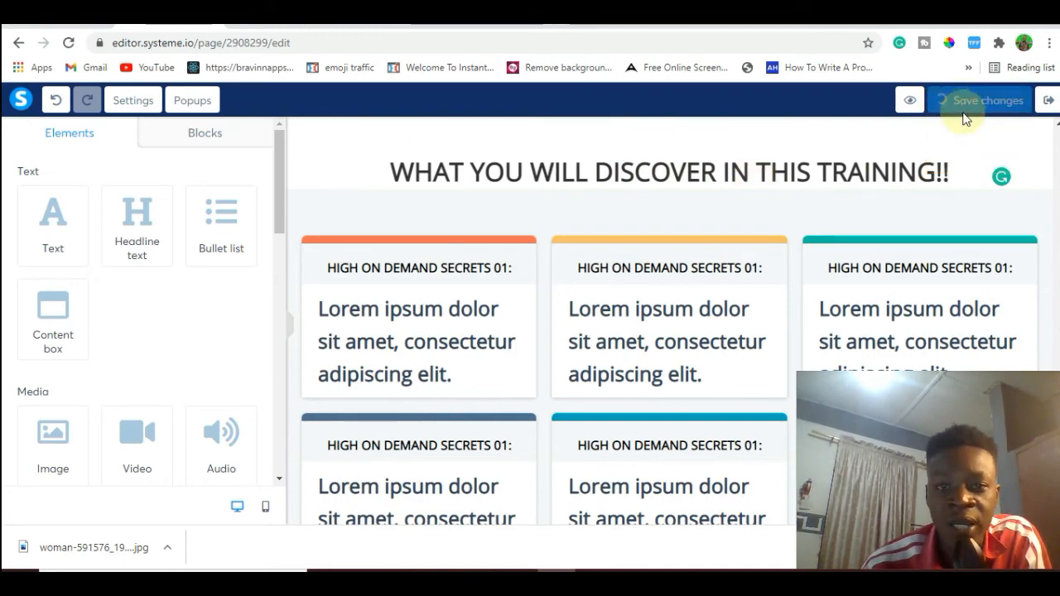
scroll(671, 321, up, 6)
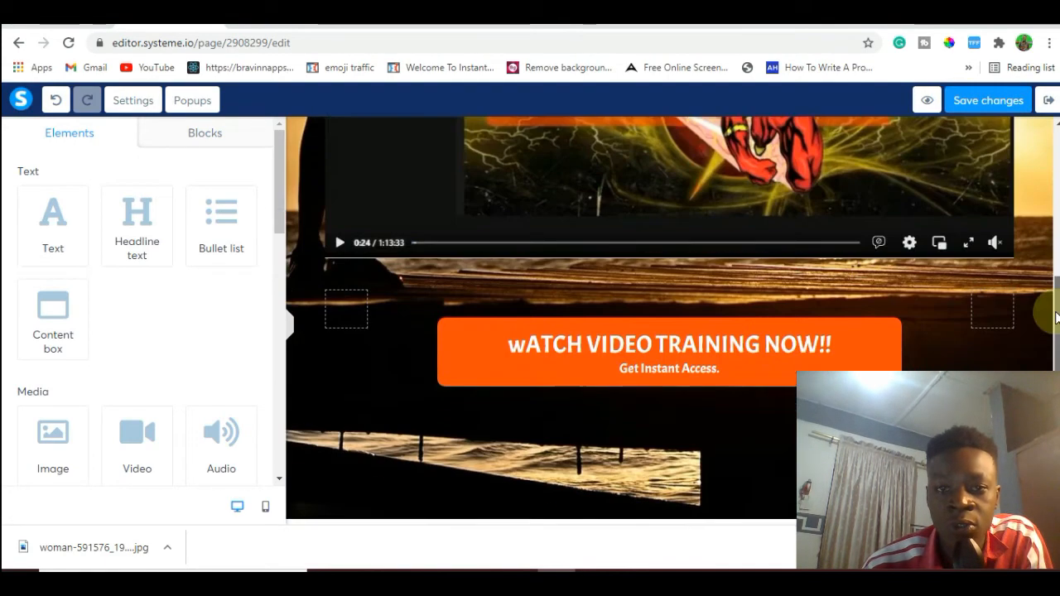
scroll(671, 322, down, 6)
scroll(671, 321, up, 4)
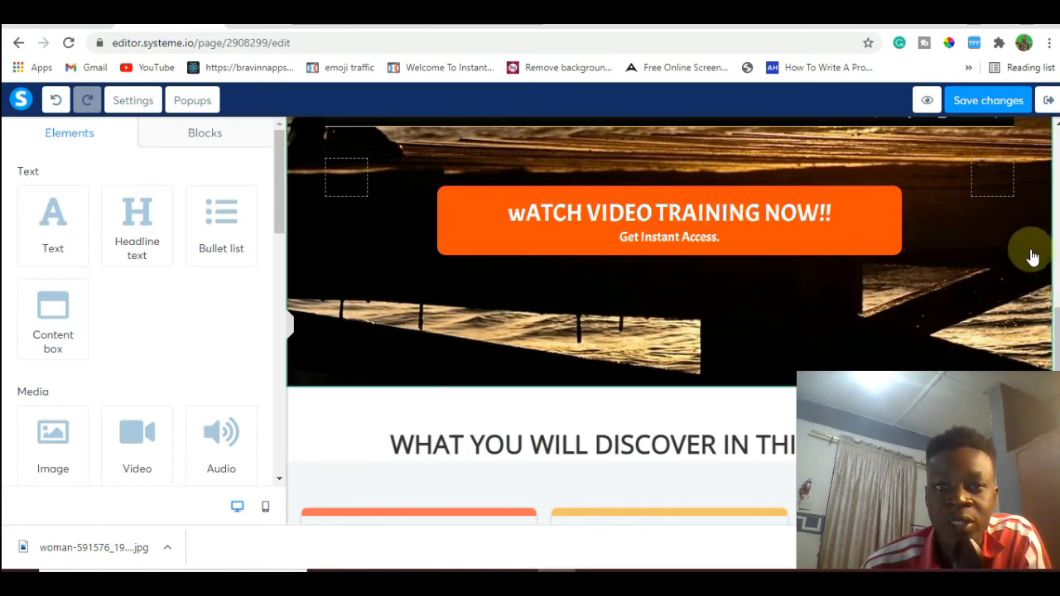
click(1047, 103)
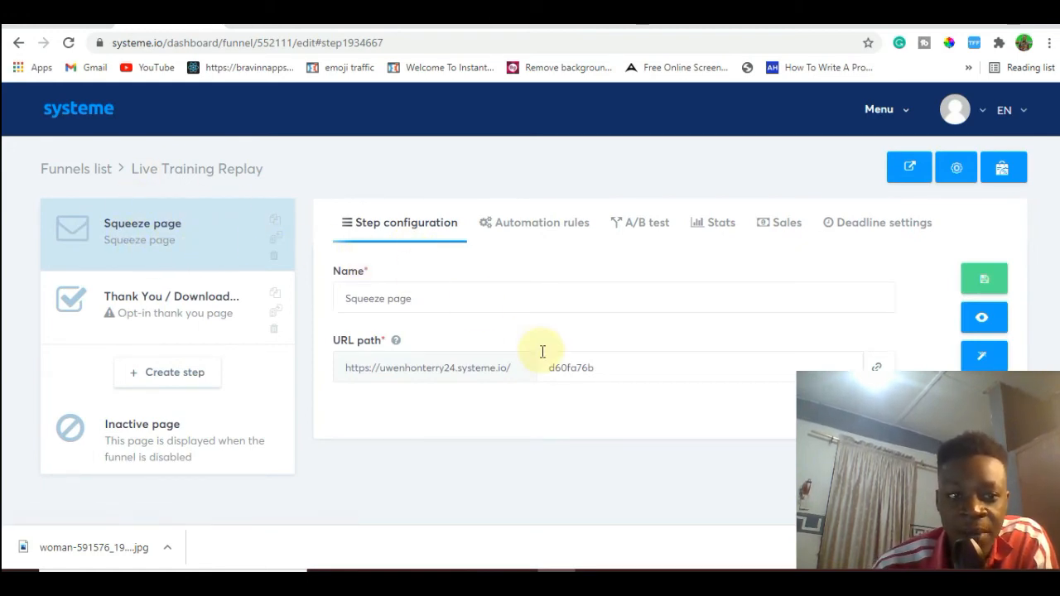
View the live squeeze page in a new browser tab and examine its opt-in popup and page layout.
right_click(984, 319)
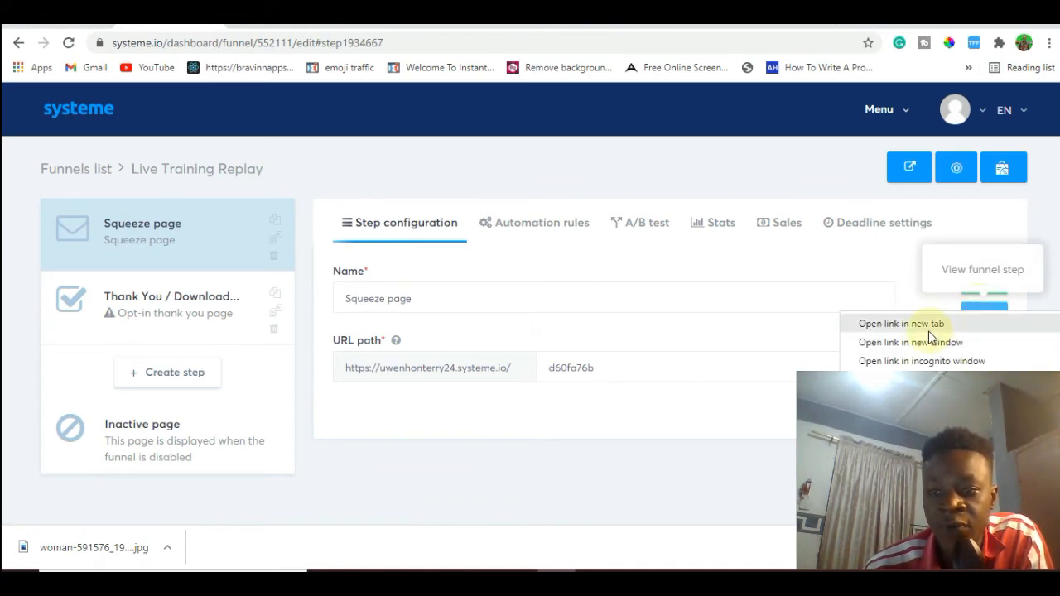
click(928, 331)
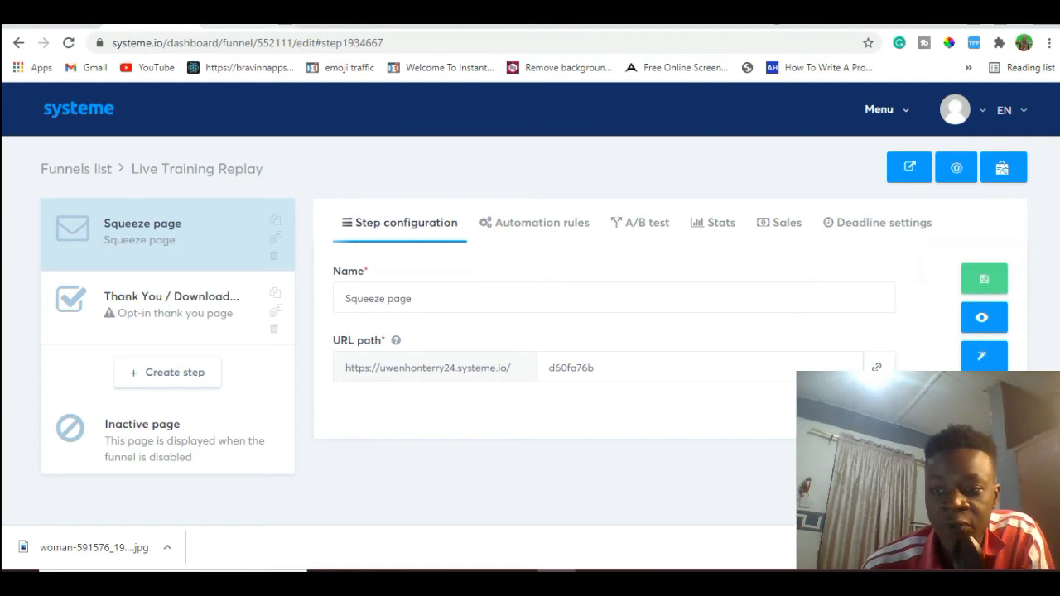
click(295, 20)
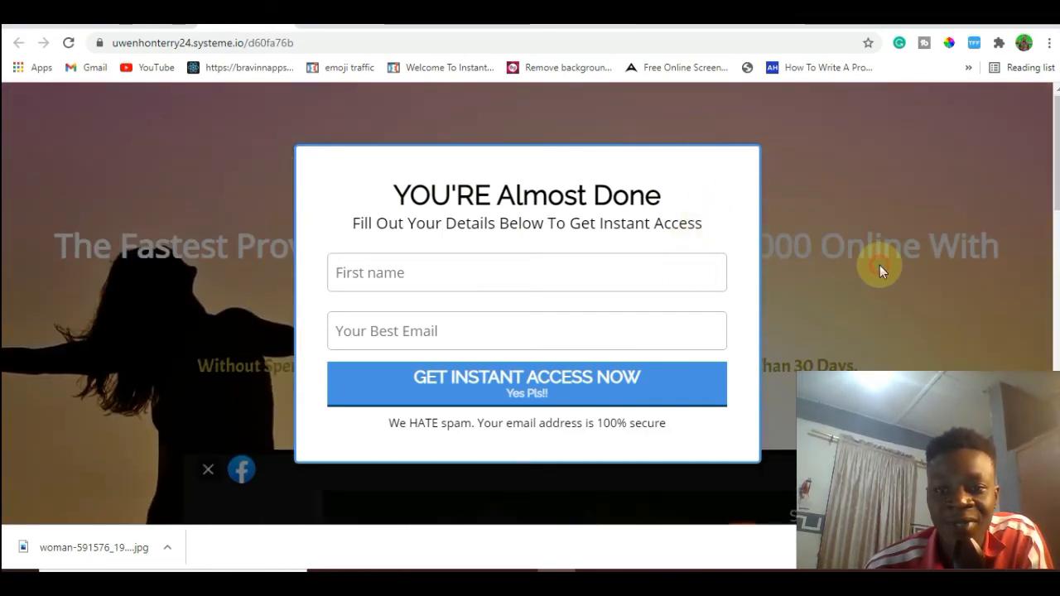
triple_click(257, 212)
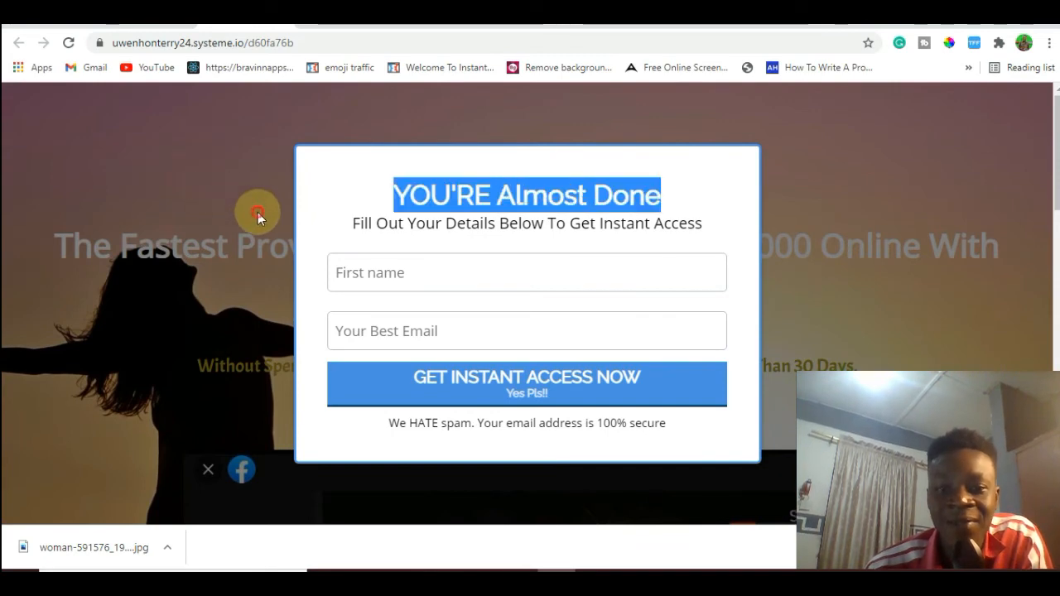
click(97, 392)
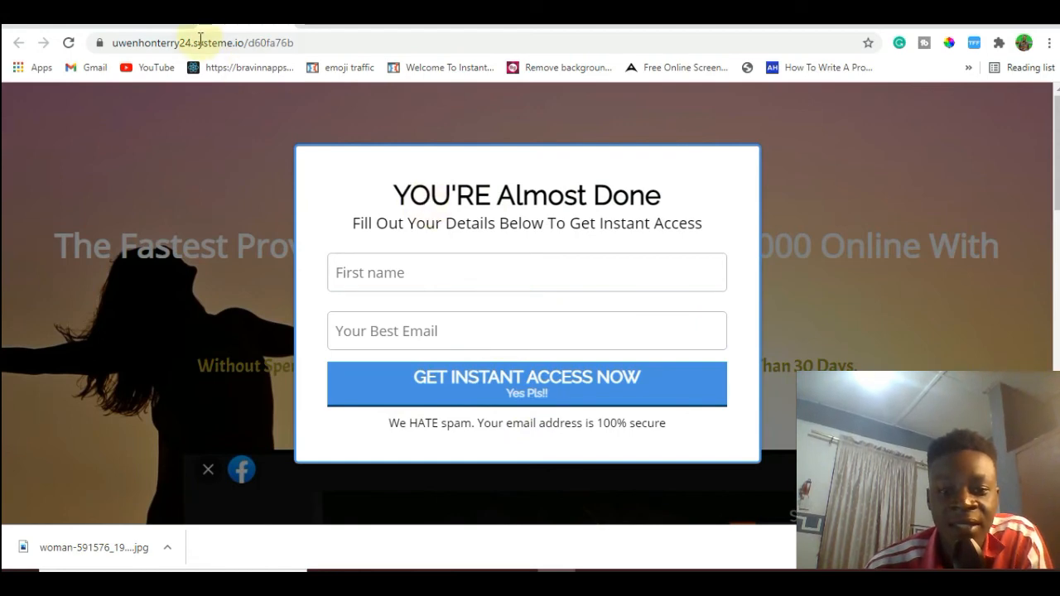
click(166, 24)
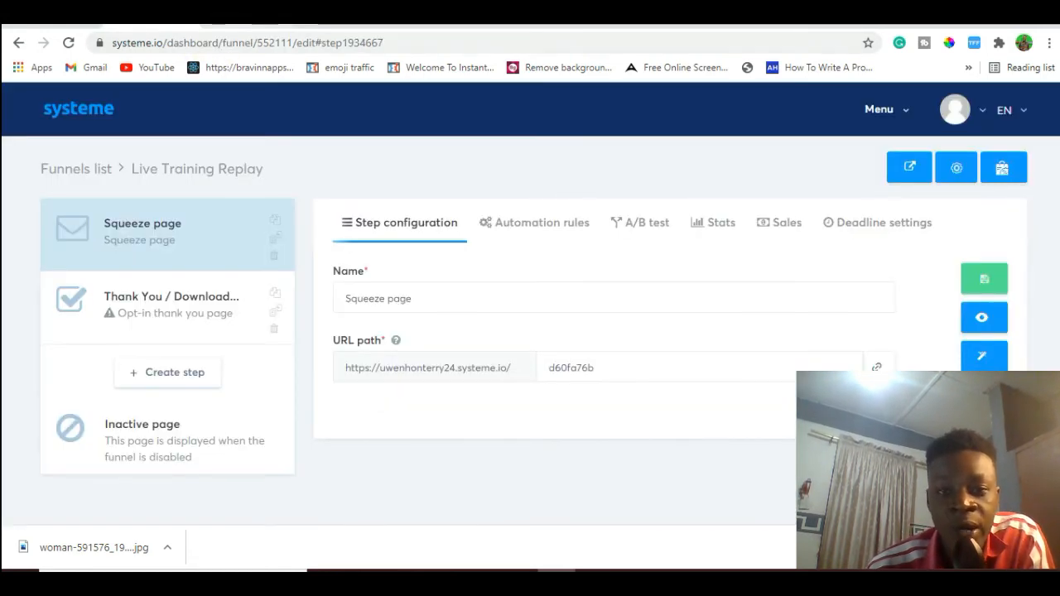
click(249, 23)
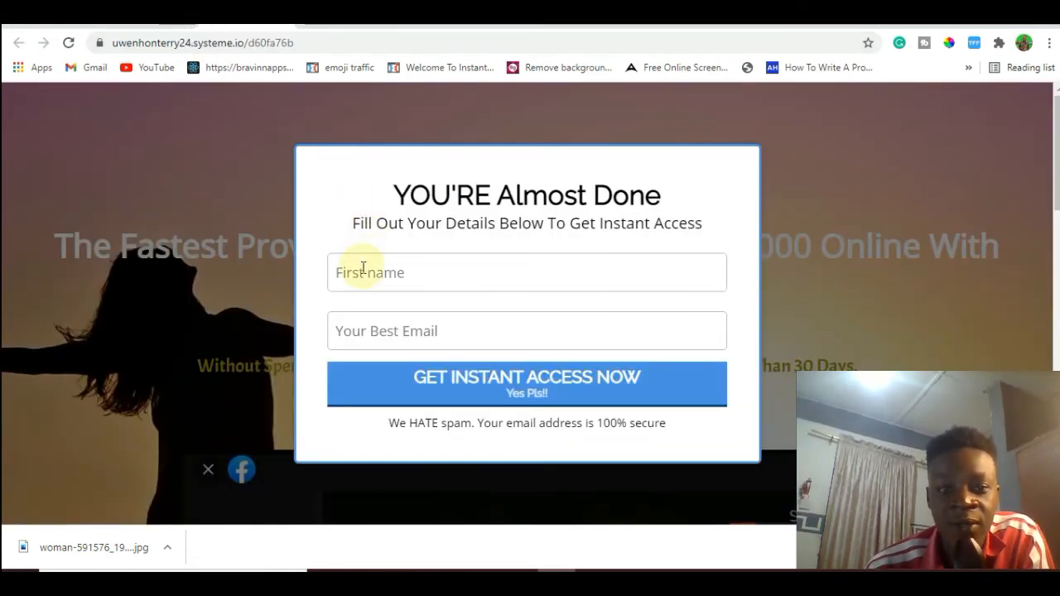
drag(1057, 161, 1058, 371)
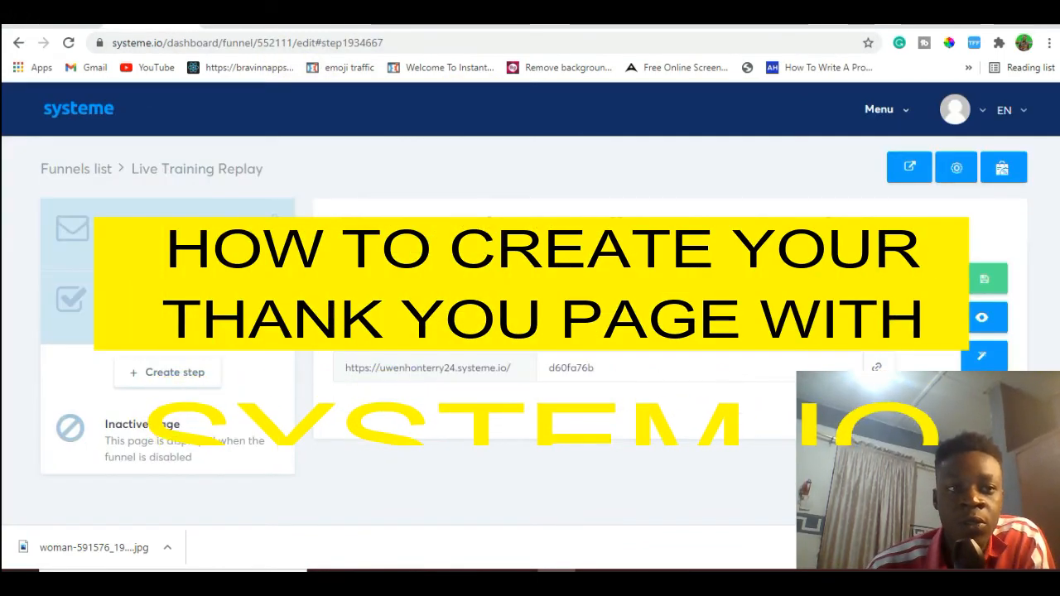
Open the Thank You / Download step of the Live Training Replay funnel.
click(179, 300)
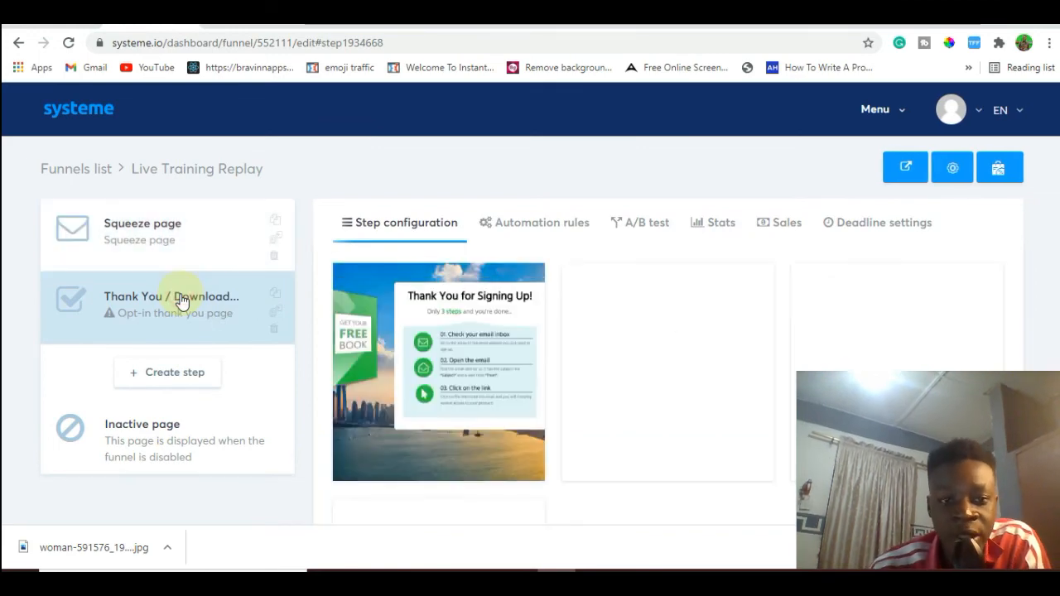
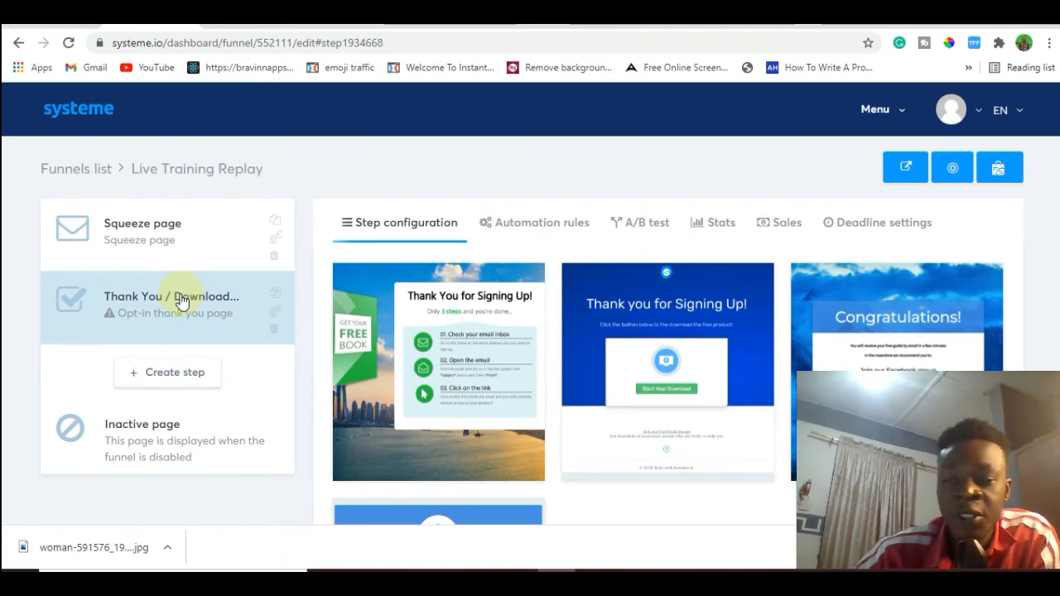
Apply the "Congratulations!" template to the Thank You / Download step and open the page in the editor.
mouse_move(449, 330)
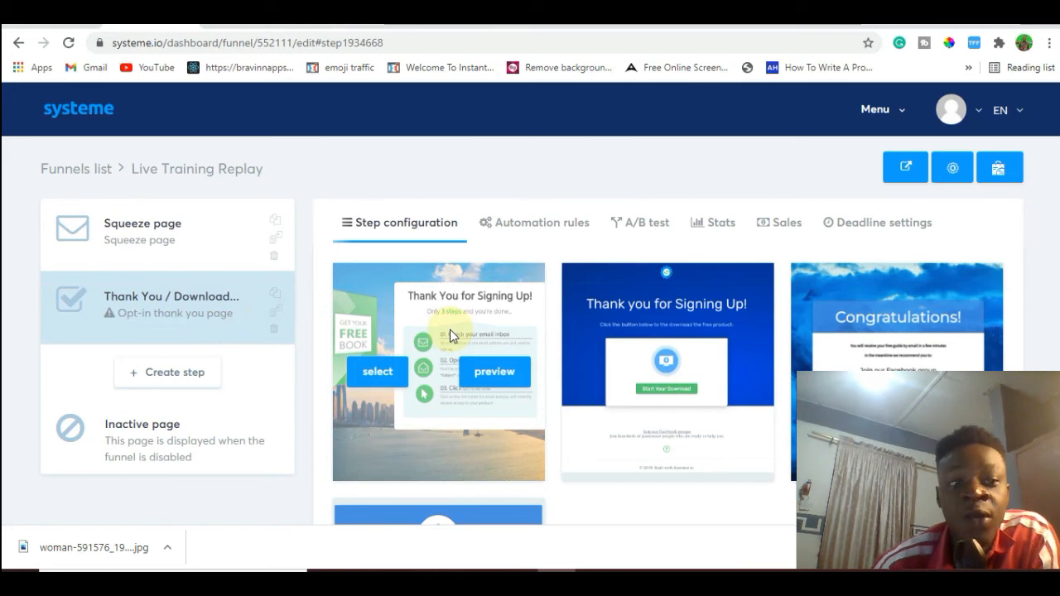
mouse_move(604, 303)
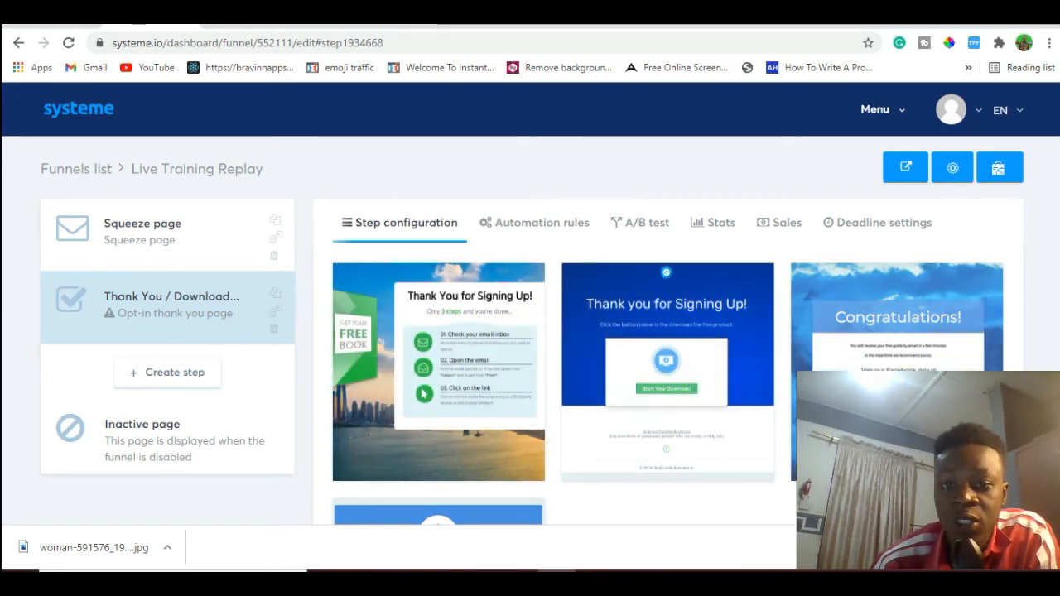
scroll(530, 303, down, 2)
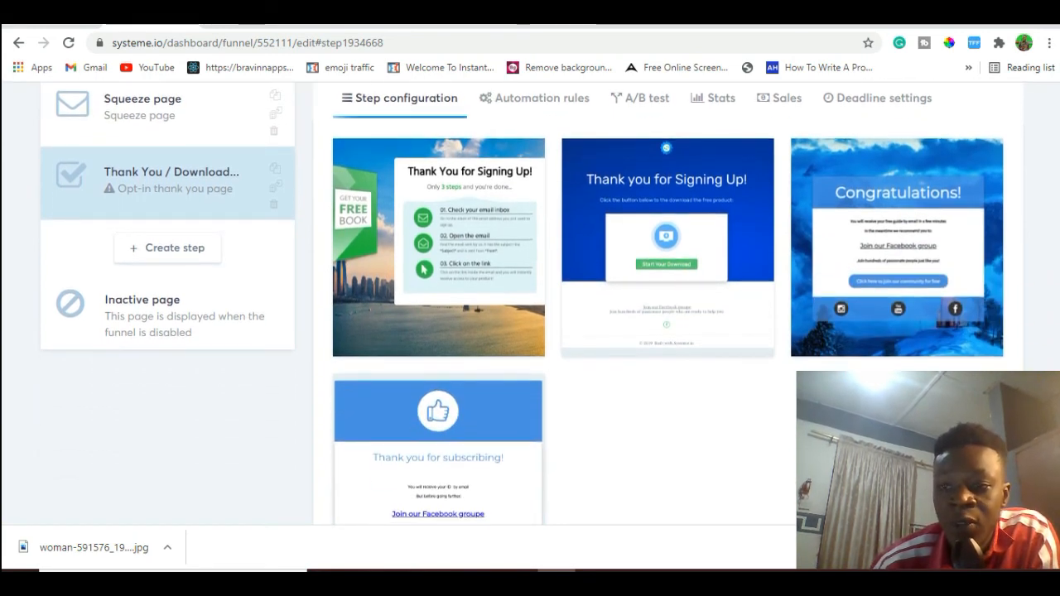
mouse_move(1057, 384)
mouse_down()
mouse_move(1058, 452)
mouse_move(1057, 369)
mouse_up()
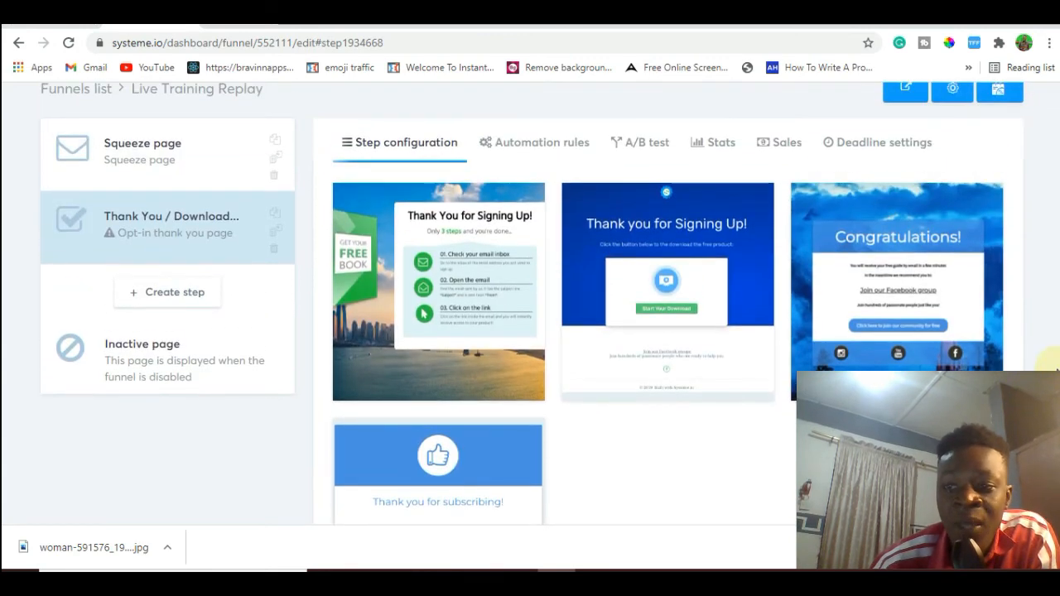
mouse_move(909, 345)
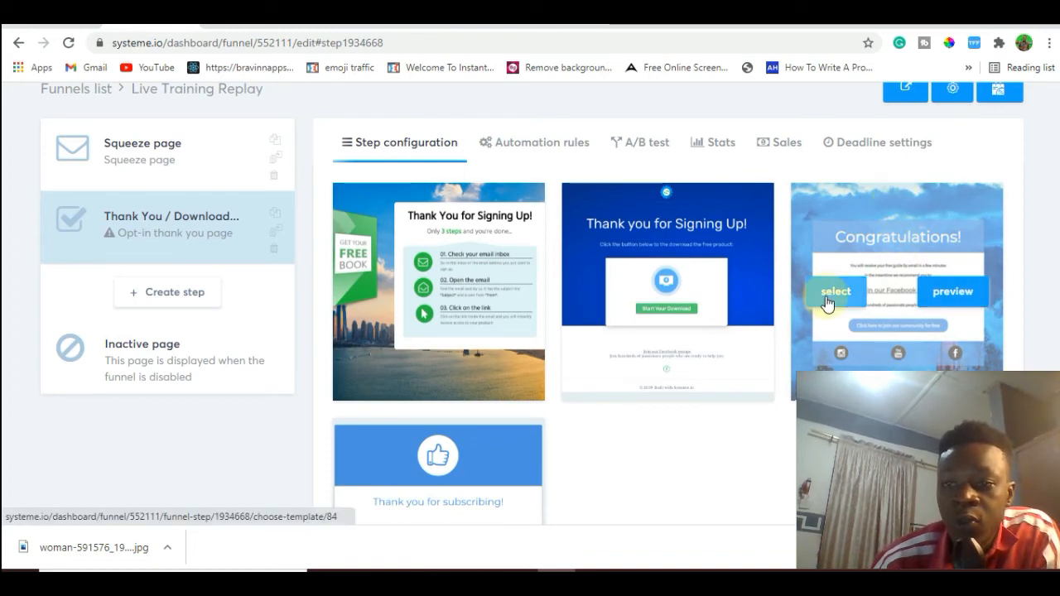
click(827, 300)
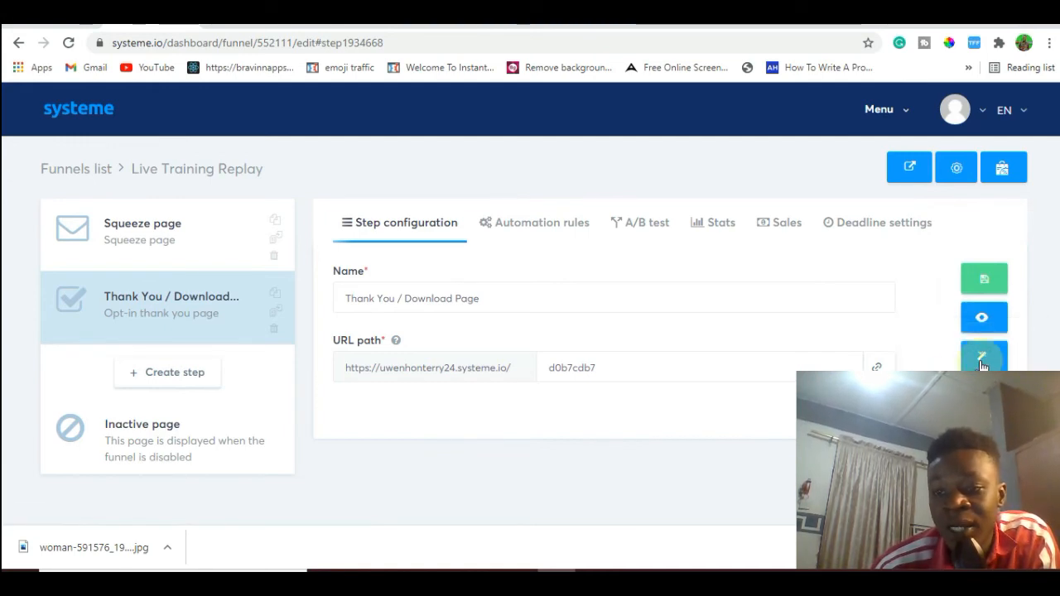
click(986, 358)
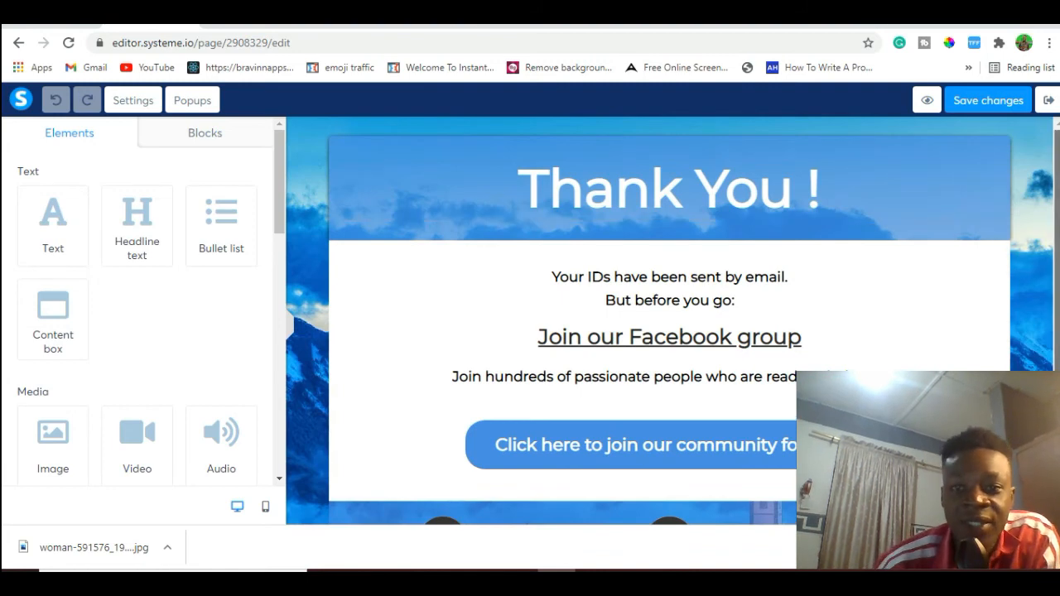
Replace the thank-you page's main heading text with "CONGRATULATIONS!".
click(793, 201)
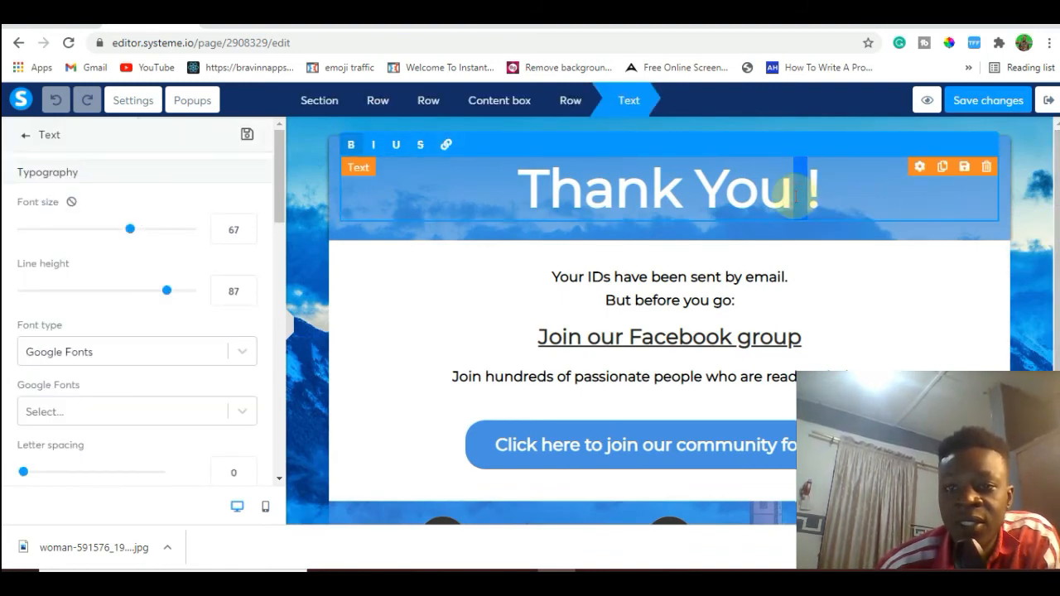
key(ctrl+a)
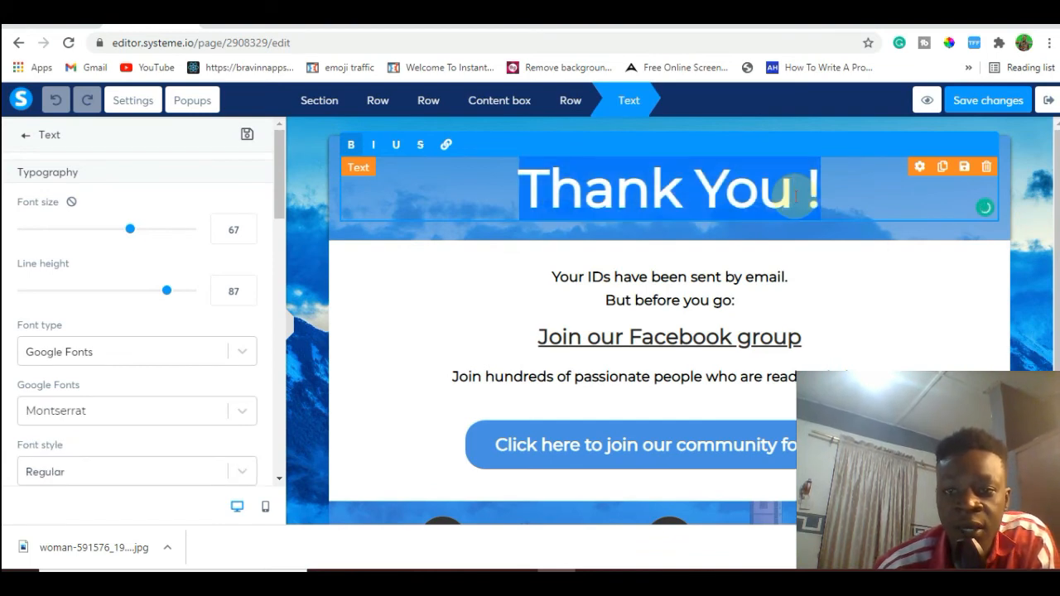
key(BackSpace)
text(CONGRATU)
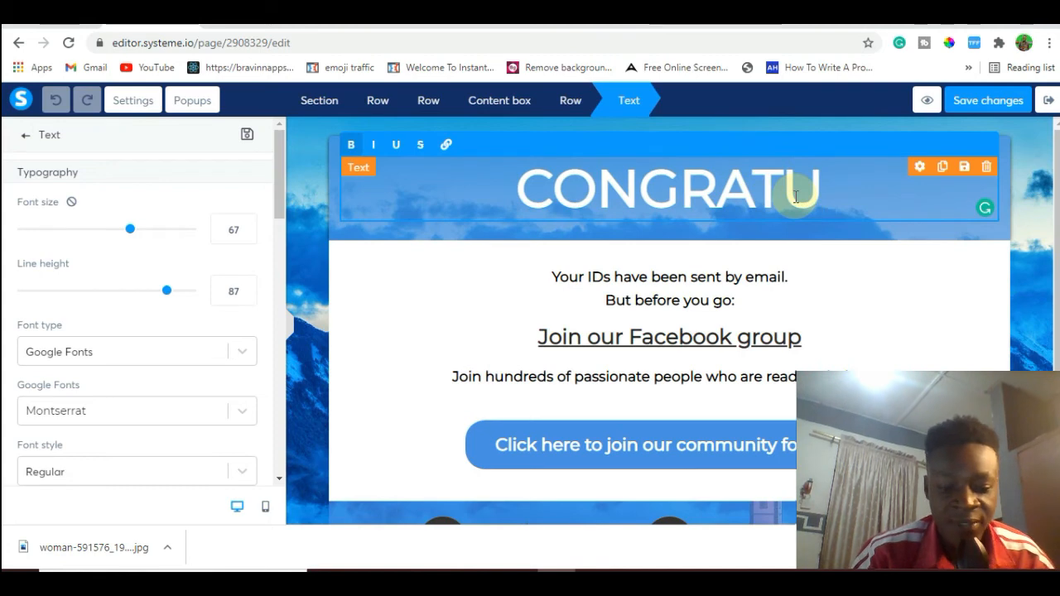
text(LATIONS)
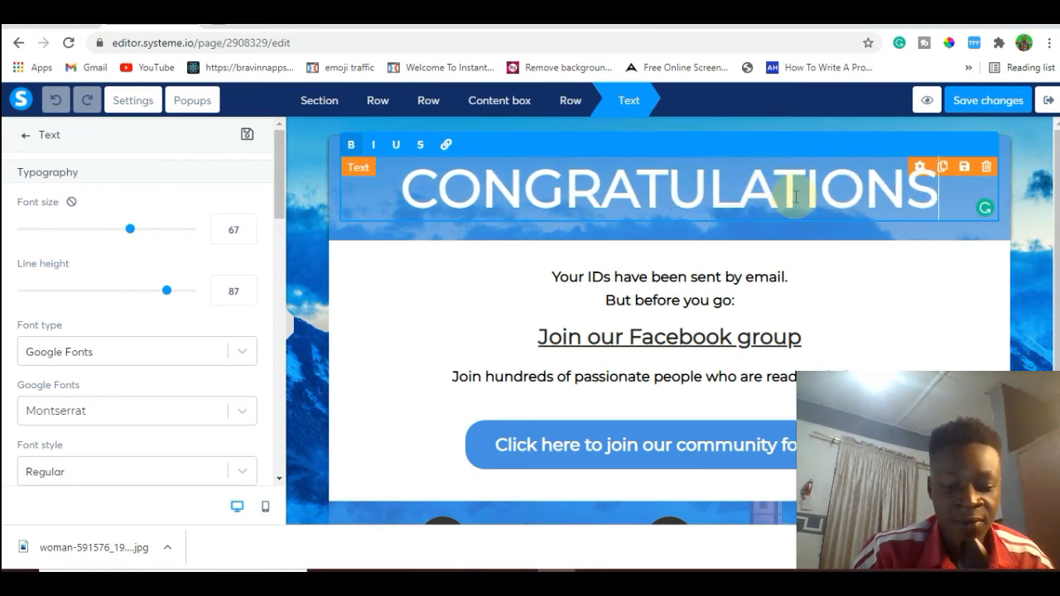
text(!)
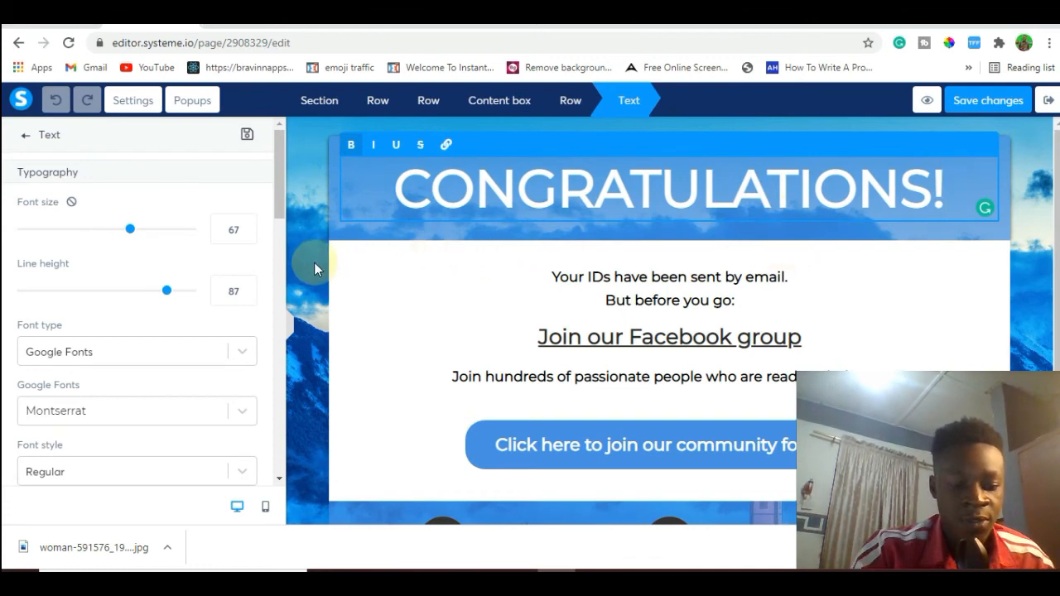
click(362, 303)
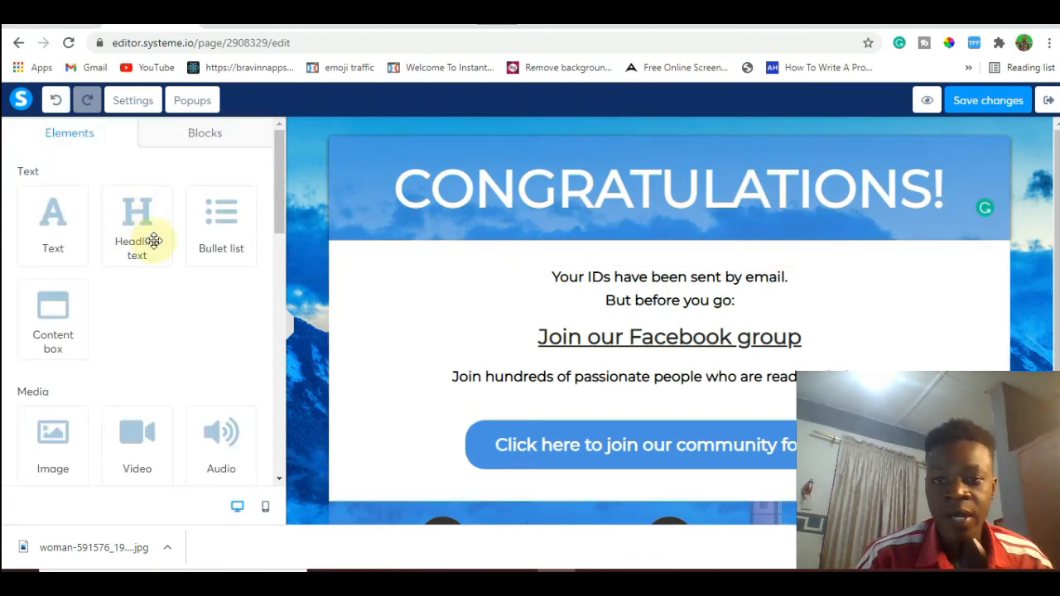
Add a headline text element below the "CONGRATULATIONS!" heading and change its text to "YOU'RE IN..".
drag(123, 241, 544, 226)
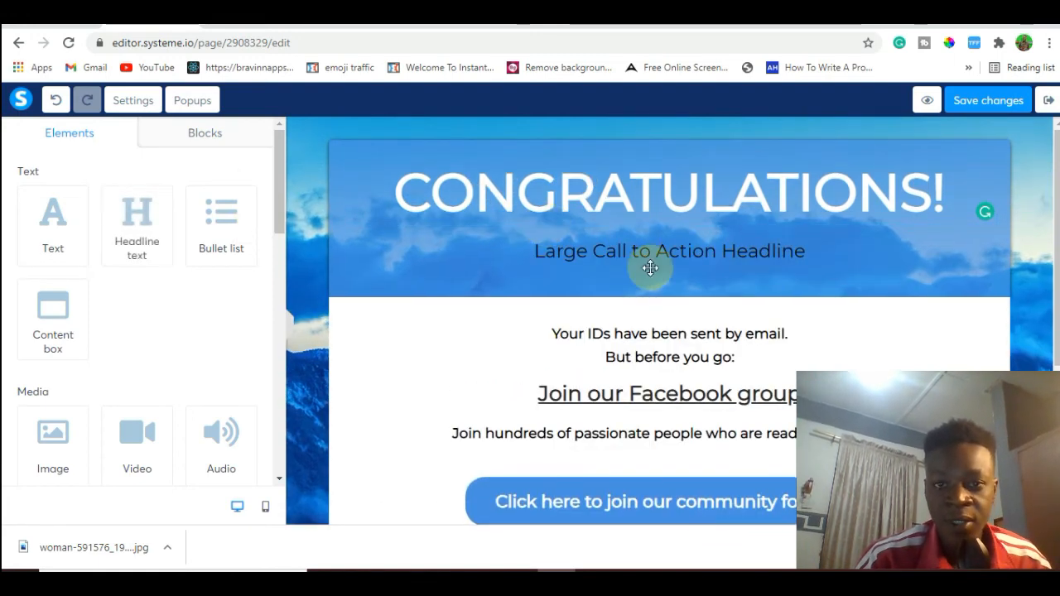
click(647, 262)
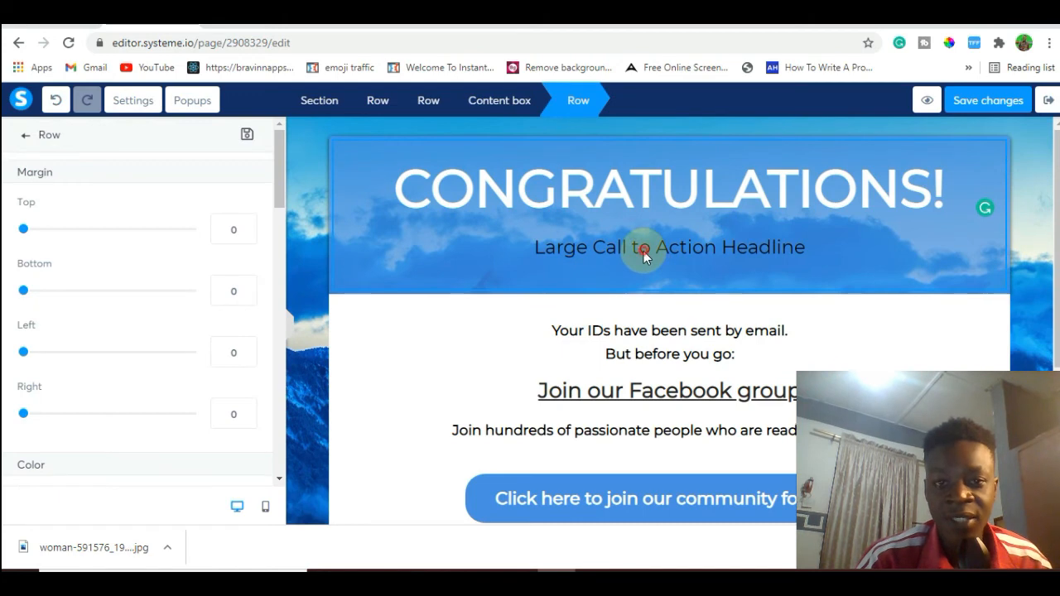
click(645, 253)
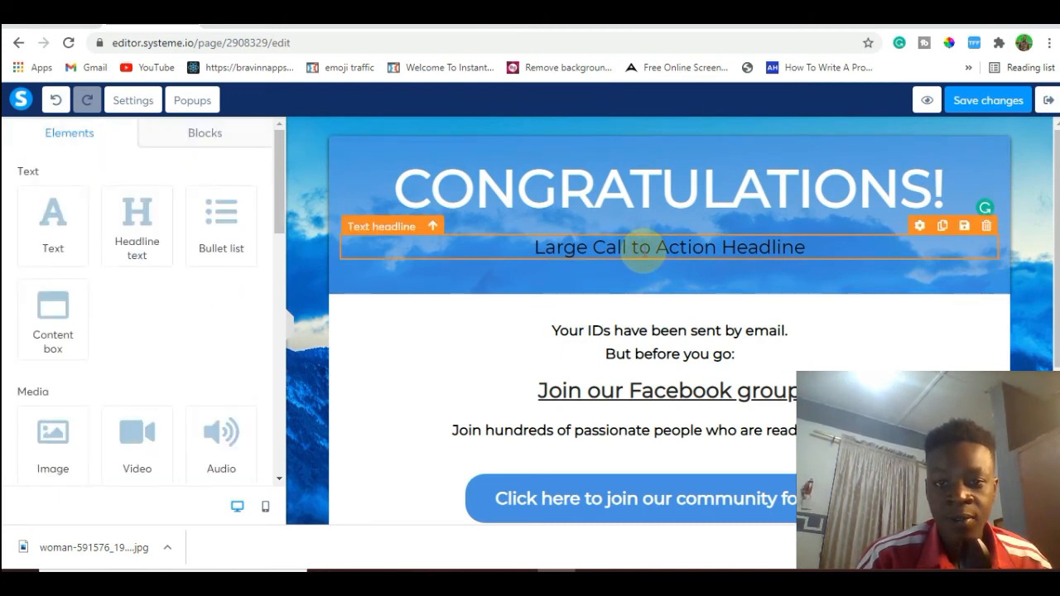
click(642, 250)
triple_click(645, 251)
key(BackSpace)
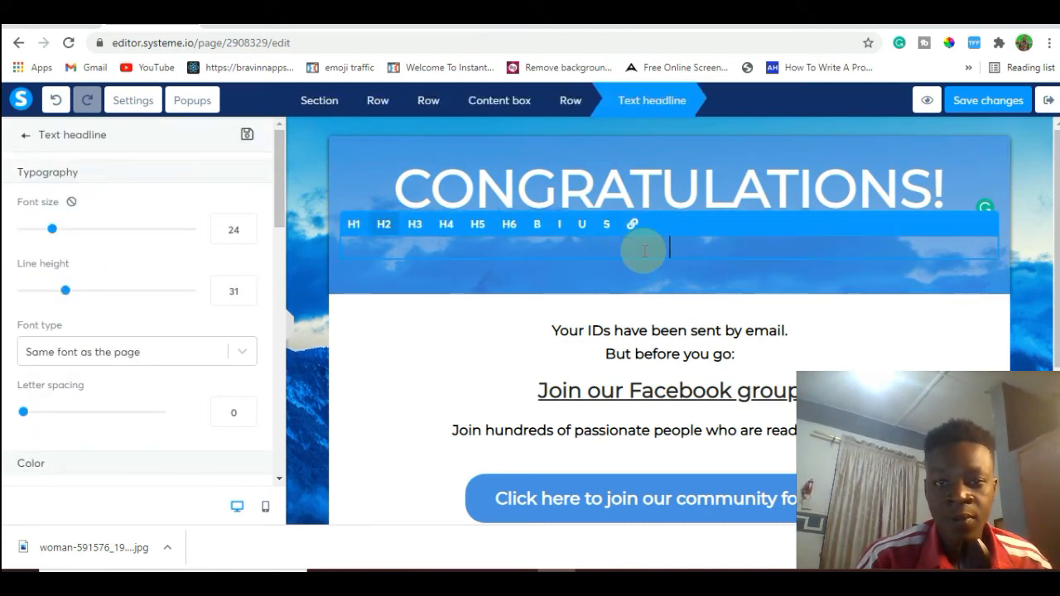
text(YOU)
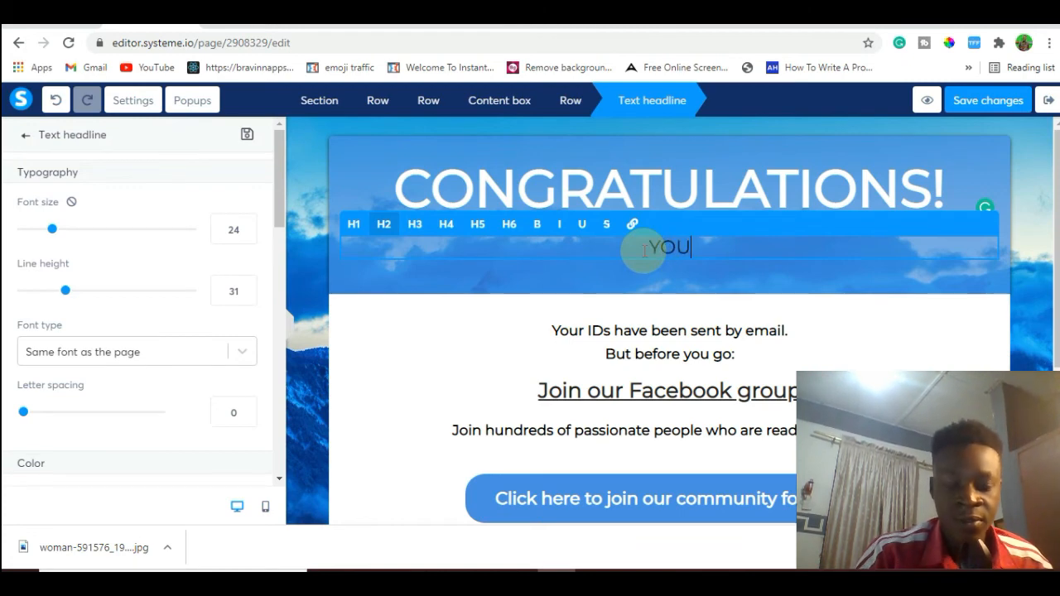
text('RE )
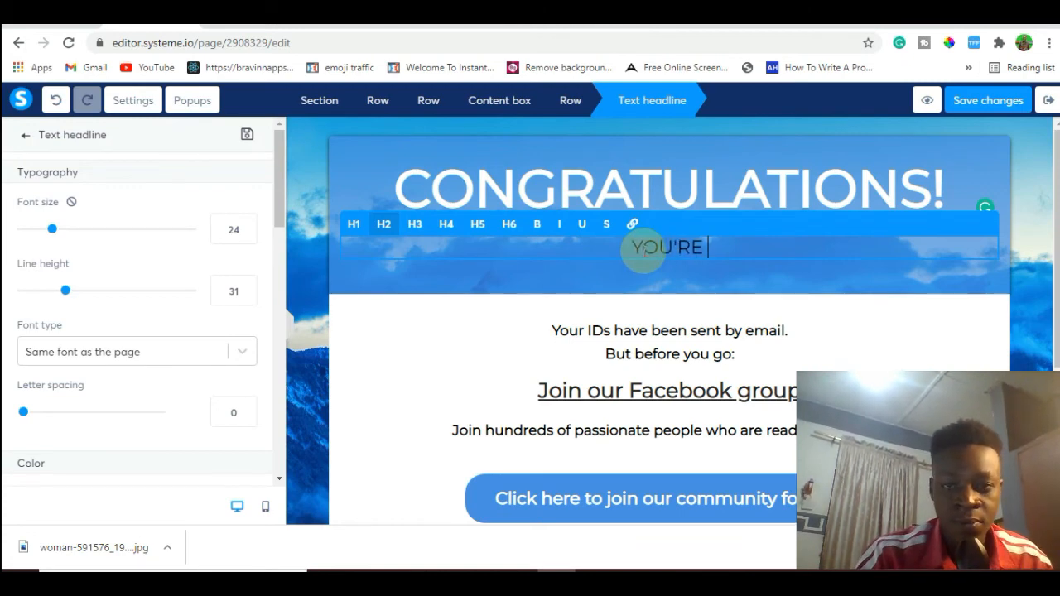
text(IN..)
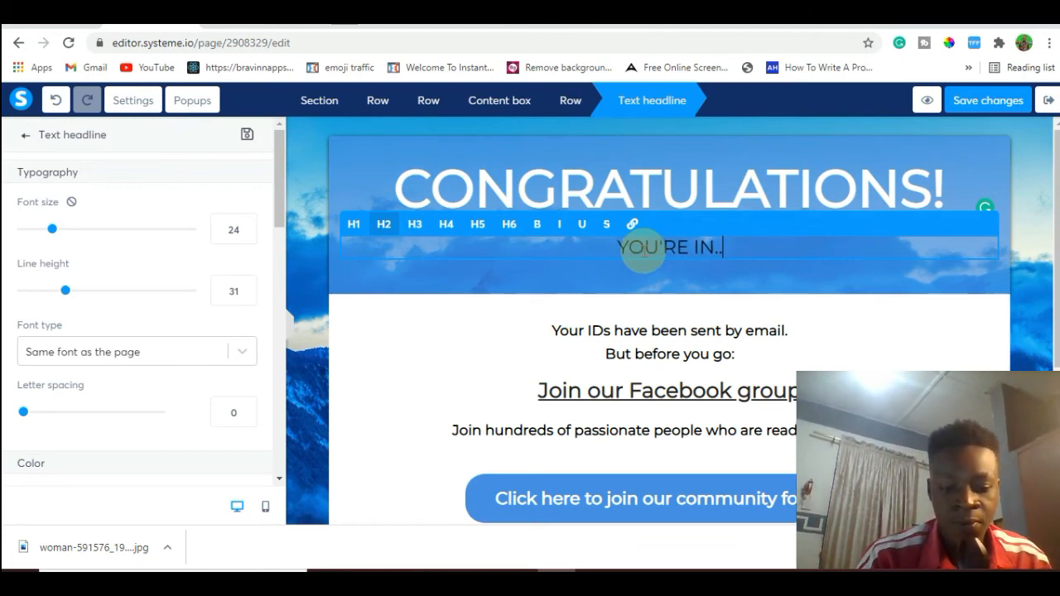
Make the "YOU'RE IN.." headline bold, enlarge its font and set its text color to yellow F8E71C.
drag(727, 250, 608, 247)
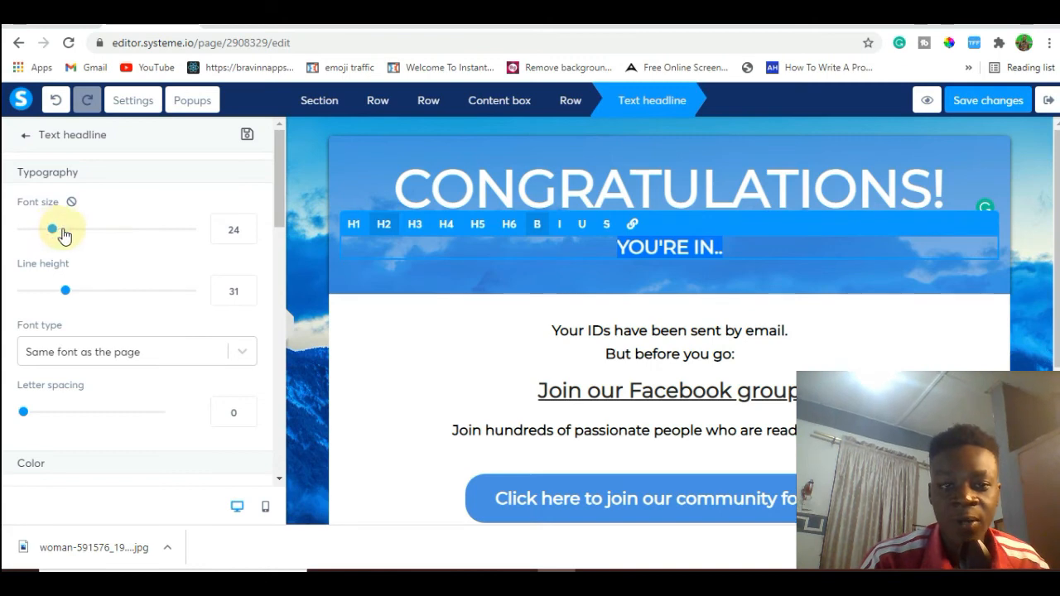
mouse_move(55, 229)
mouse_down()
mouse_move(103, 231)
mouse_move(75, 236)
mouse_up()
drag(283, 181, 278, 261)
click(29, 287)
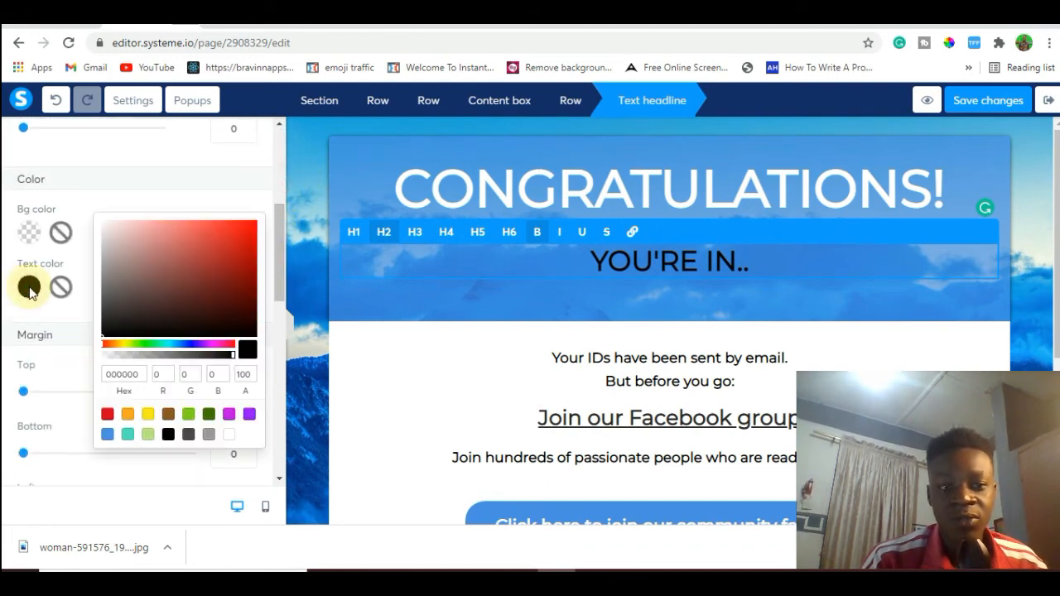
click(149, 414)
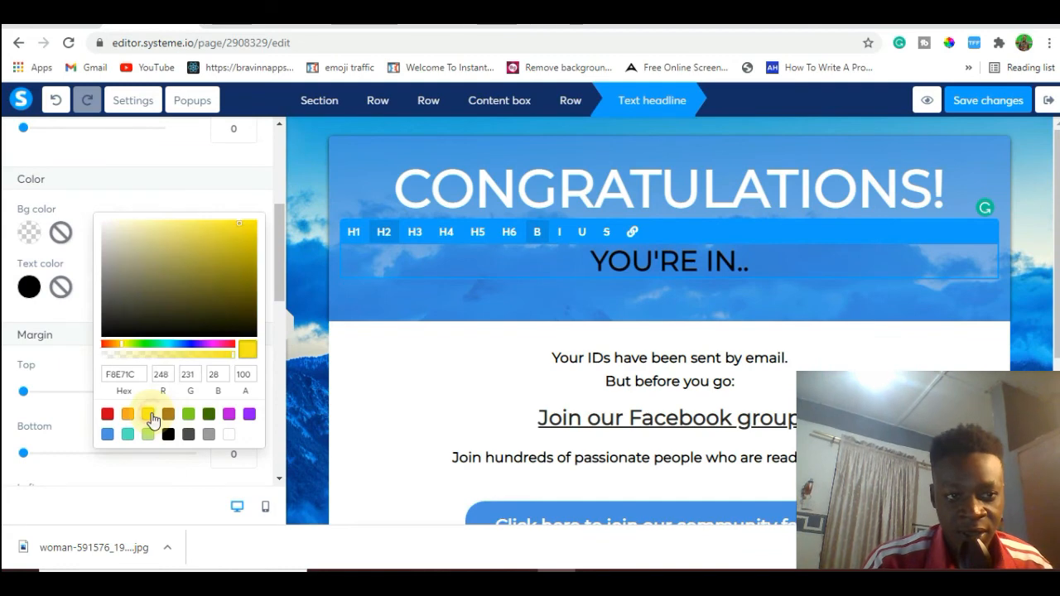
click(420, 405)
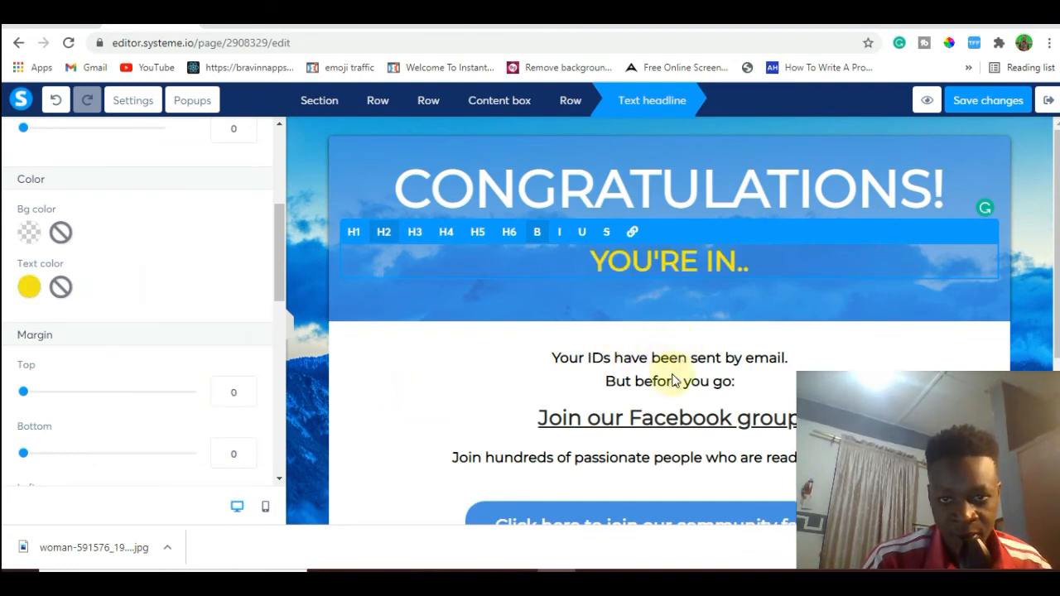
click(734, 388)
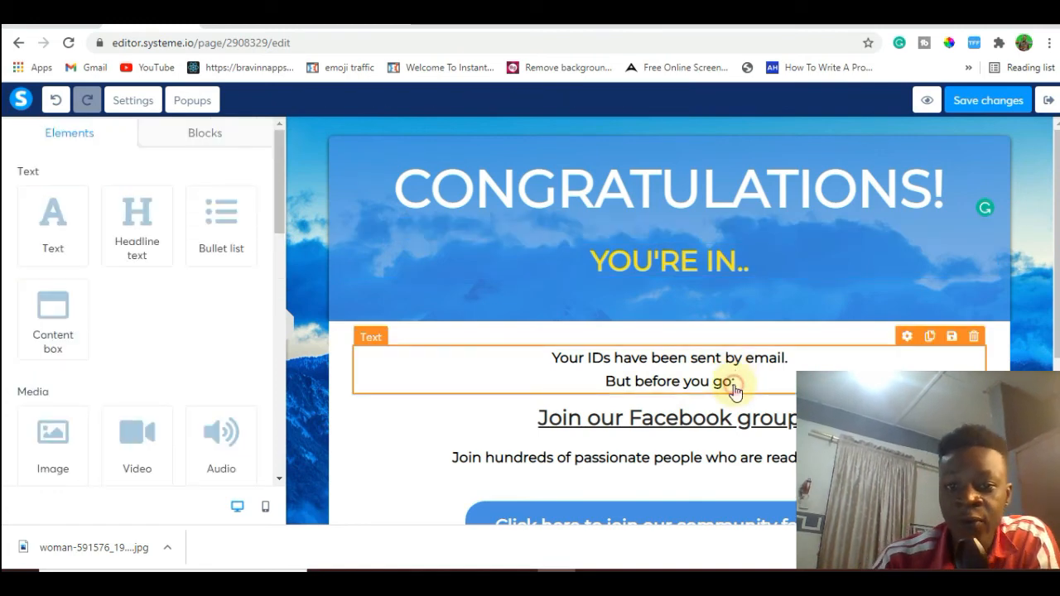
click(731, 382)
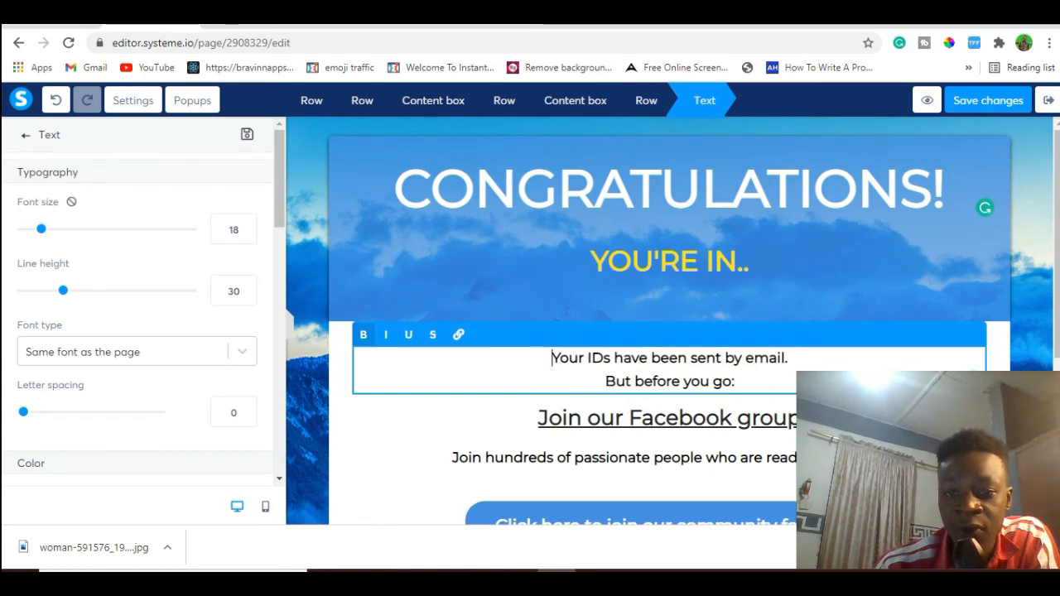
click(1056, 258)
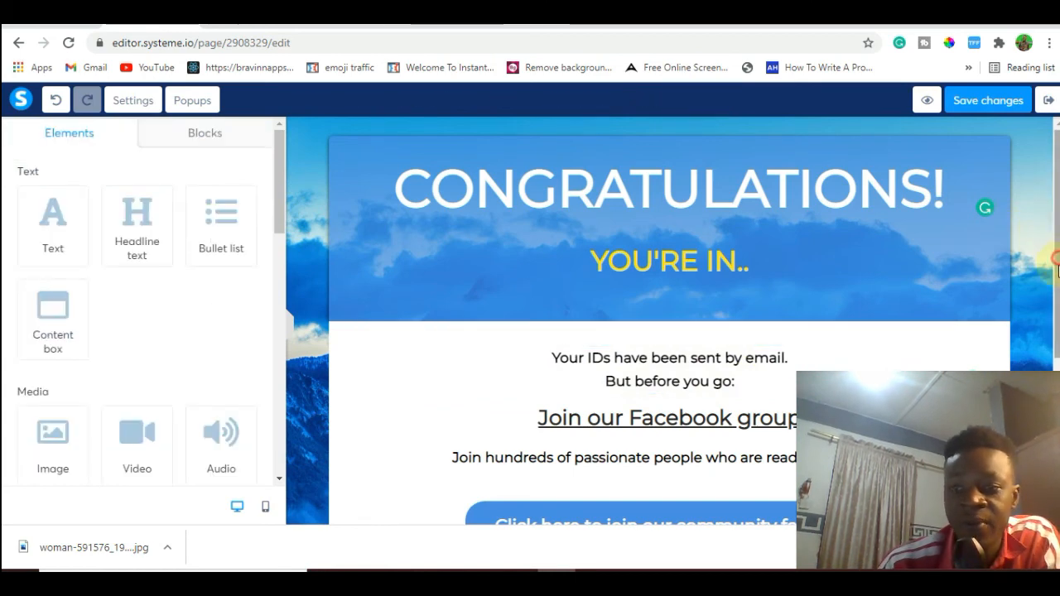
drag(1057, 258, 1057, 341)
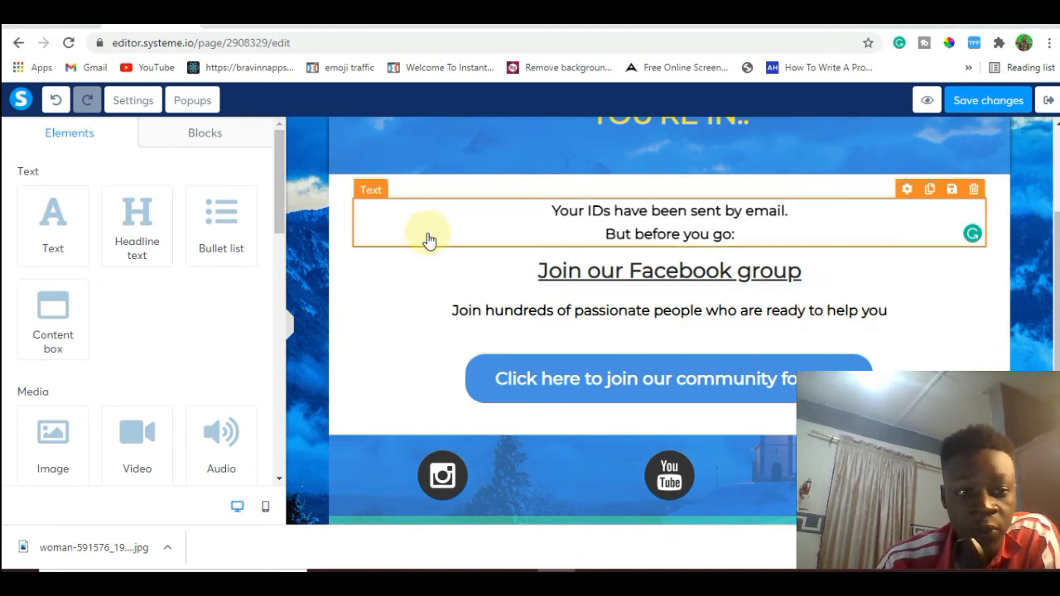
drag(277, 183, 277, 330)
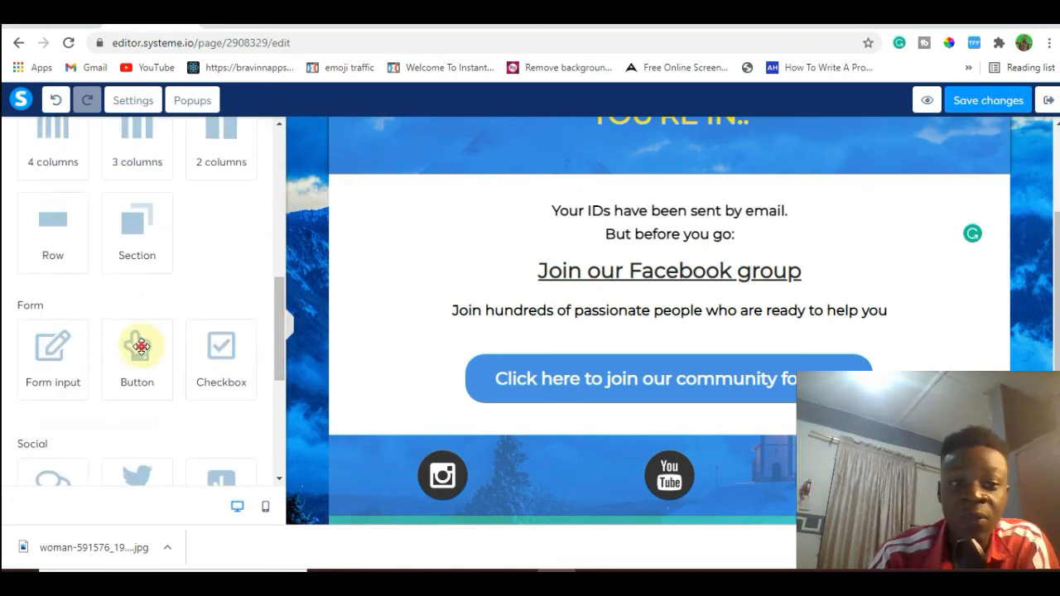
drag(141, 346, 622, 324)
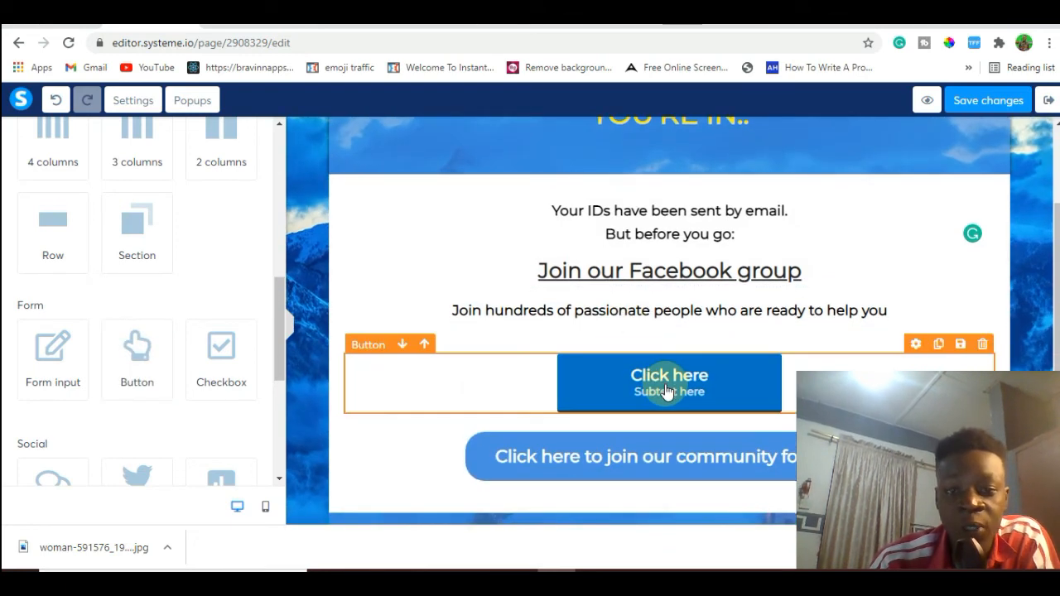
click(982, 350)
click(609, 136)
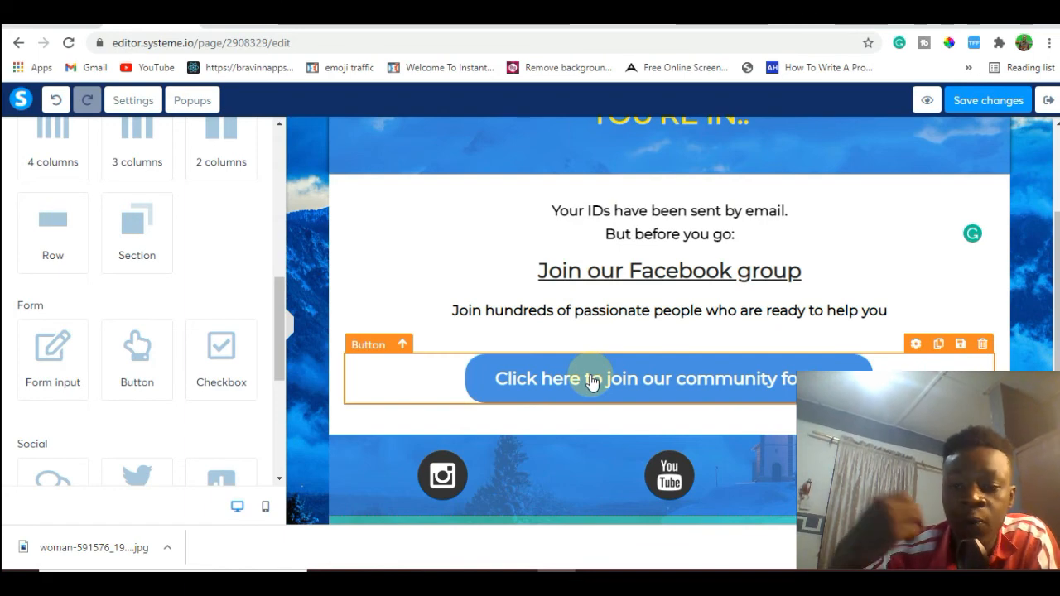
Keep the community button's action as Open URL and replace its link with Clickbank.com.
click(591, 379)
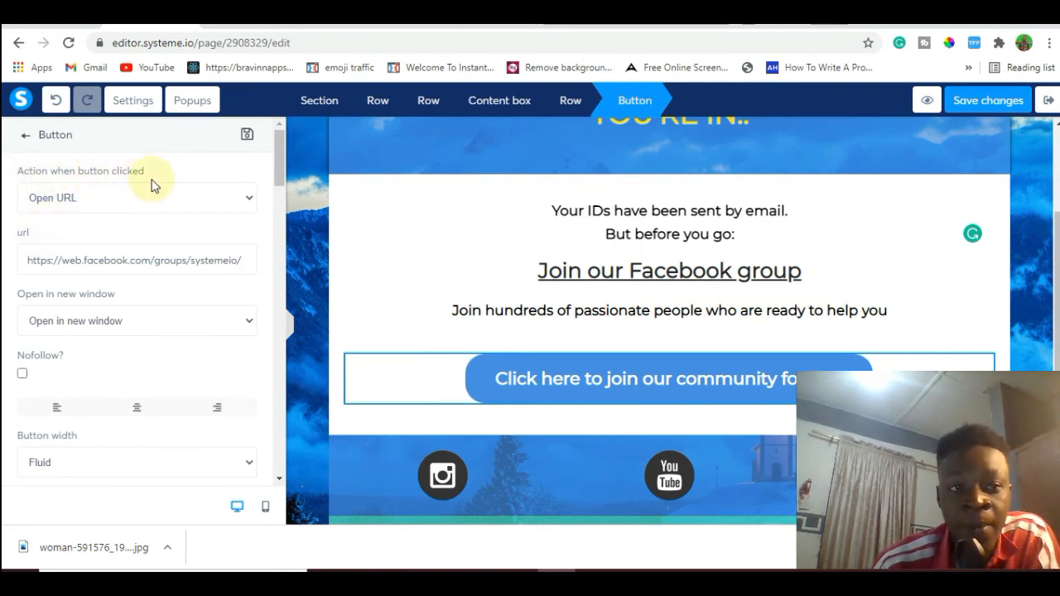
click(251, 197)
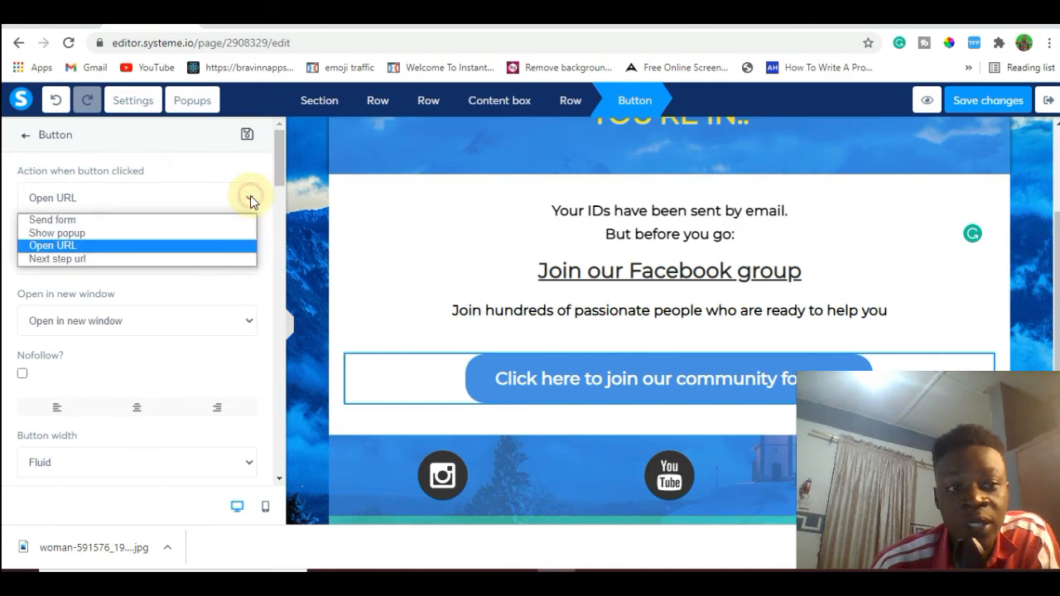
click(105, 246)
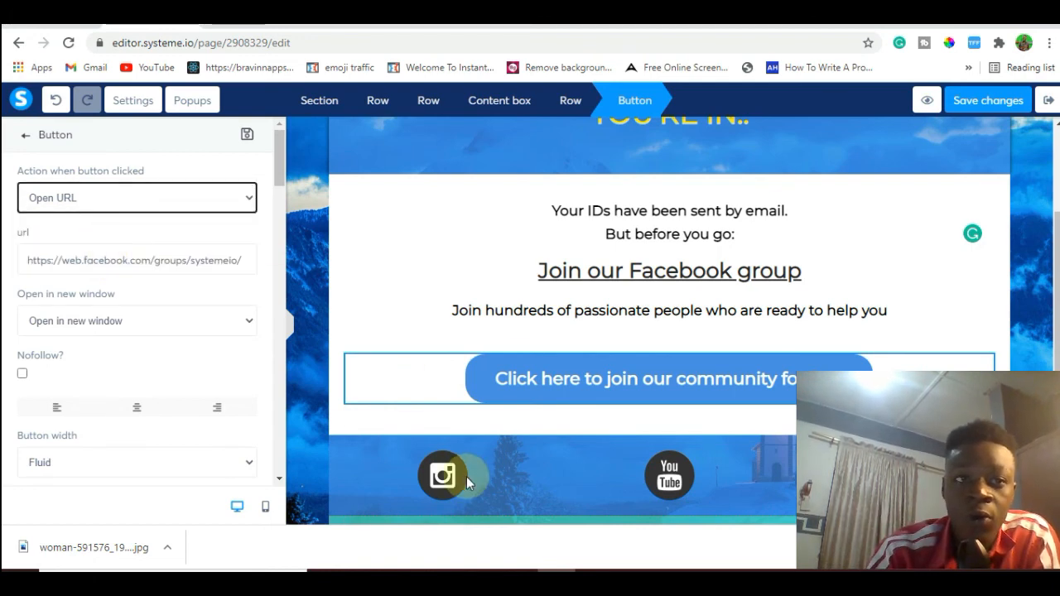
click(179, 263)
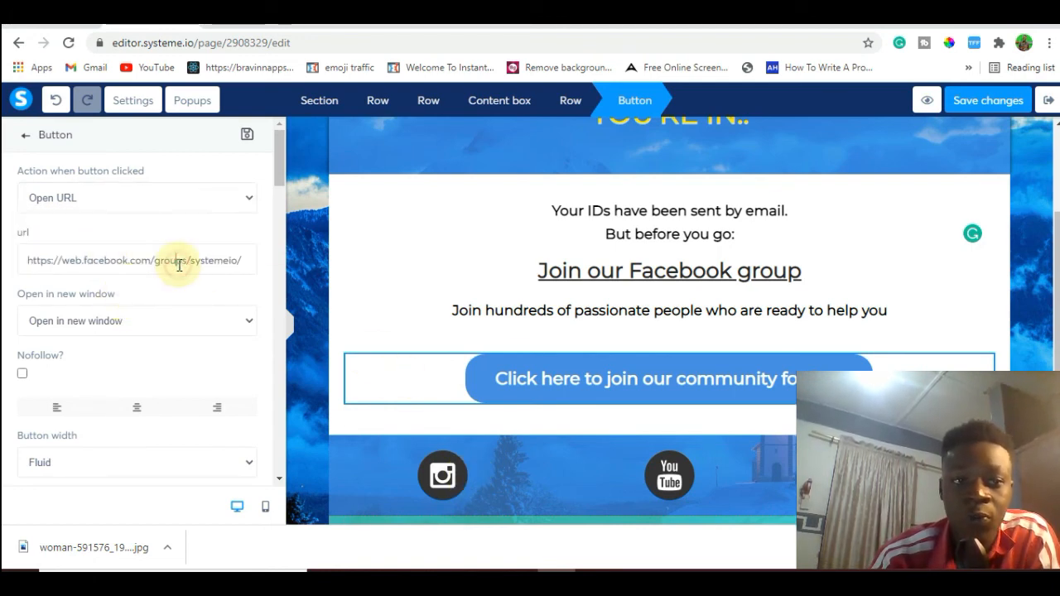
key(ctrl+a)
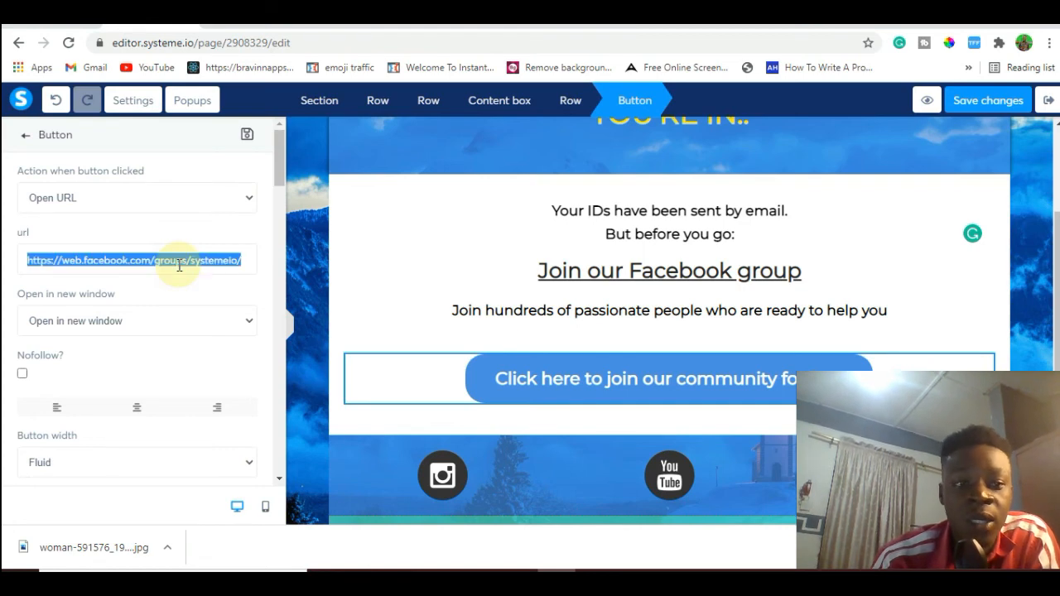
key(BackSpace)
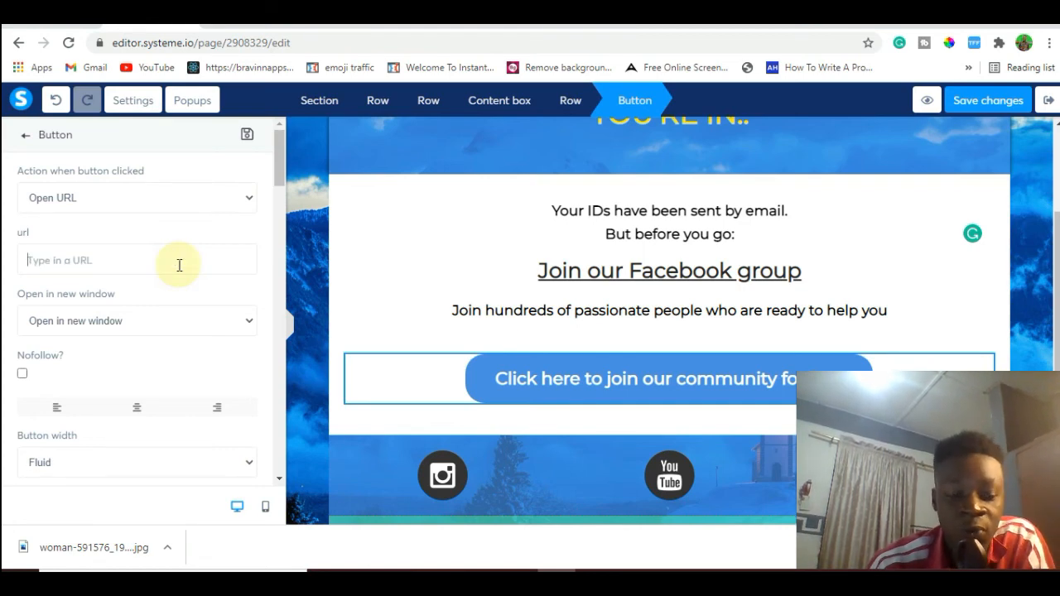
text(ck)
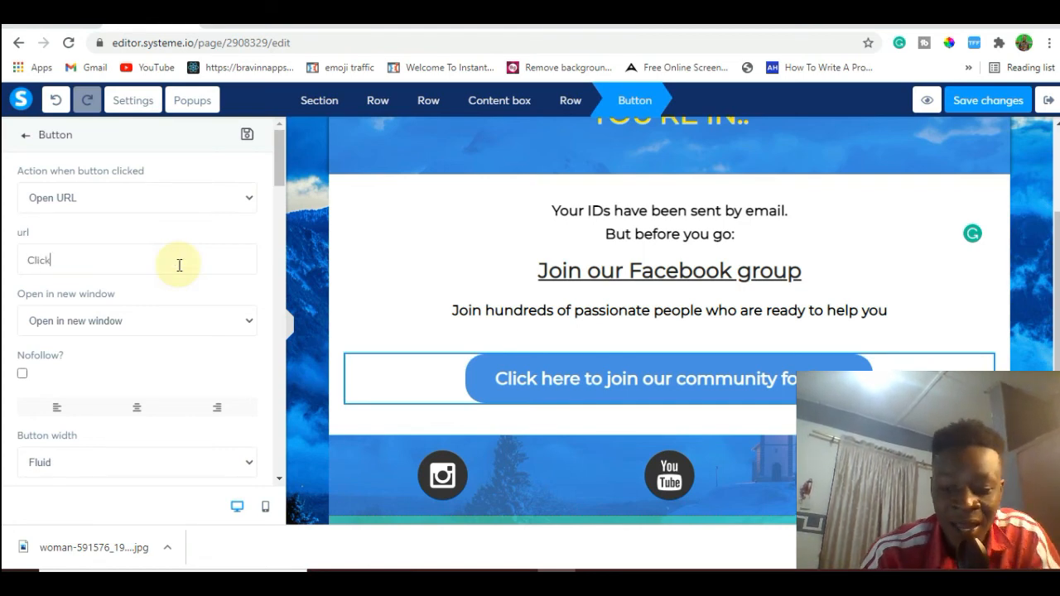
text(lickbank.com)
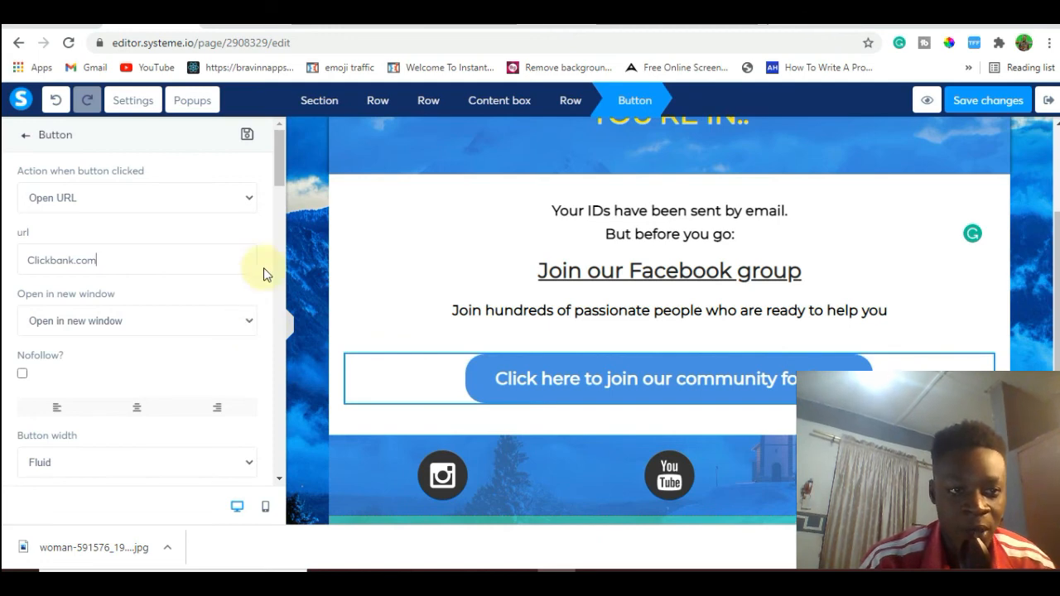
Change the community button's text to "ACCESS YOUR PROVEN MARKETPLACE".
drag(280, 175, 282, 241)
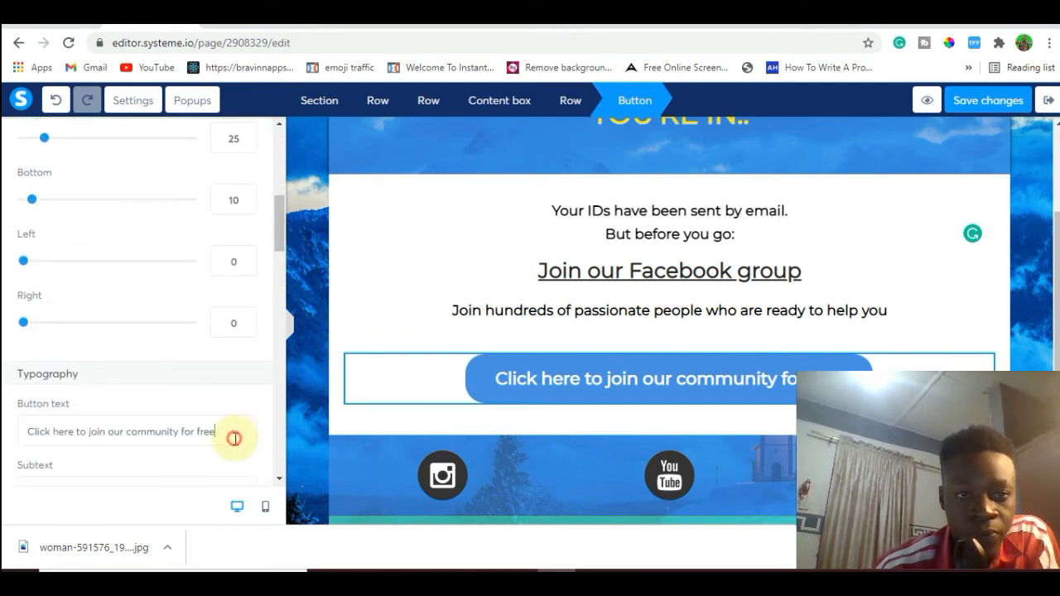
key(ctrl+a)
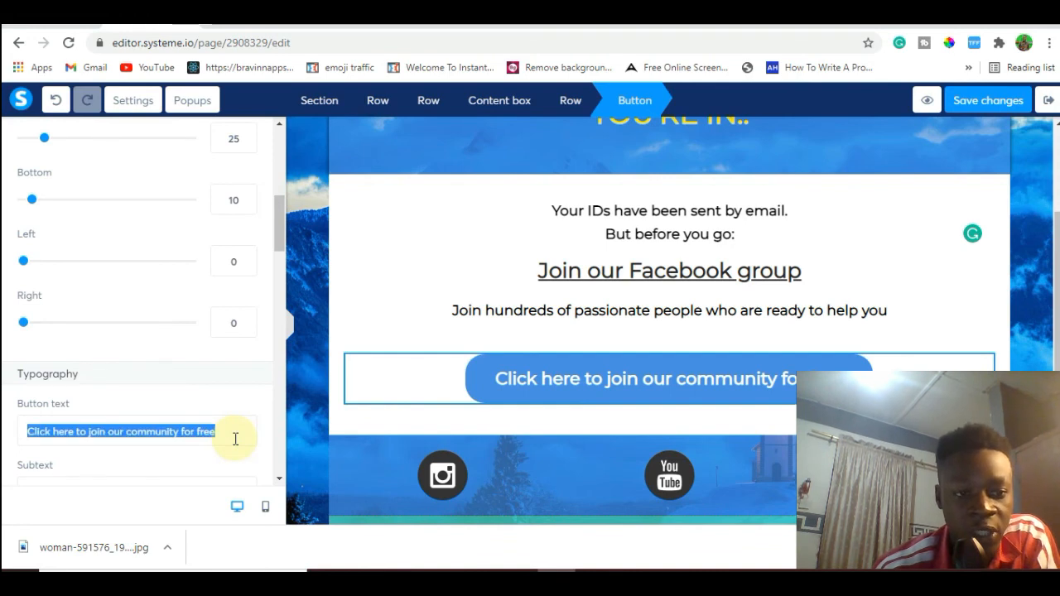
key(BackSpace)
text(ACCE)
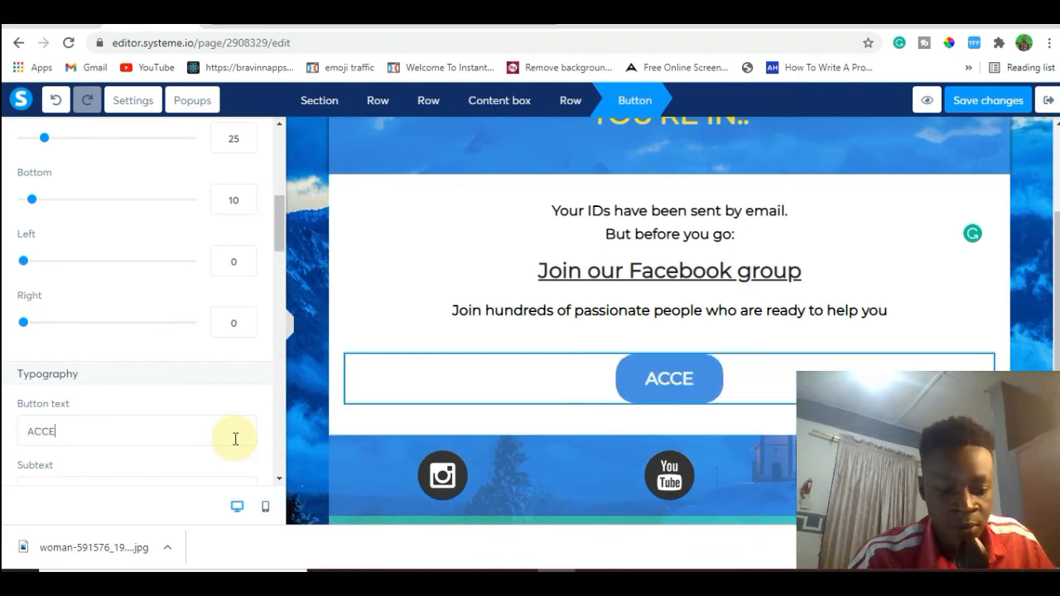
text(SS YOUR)
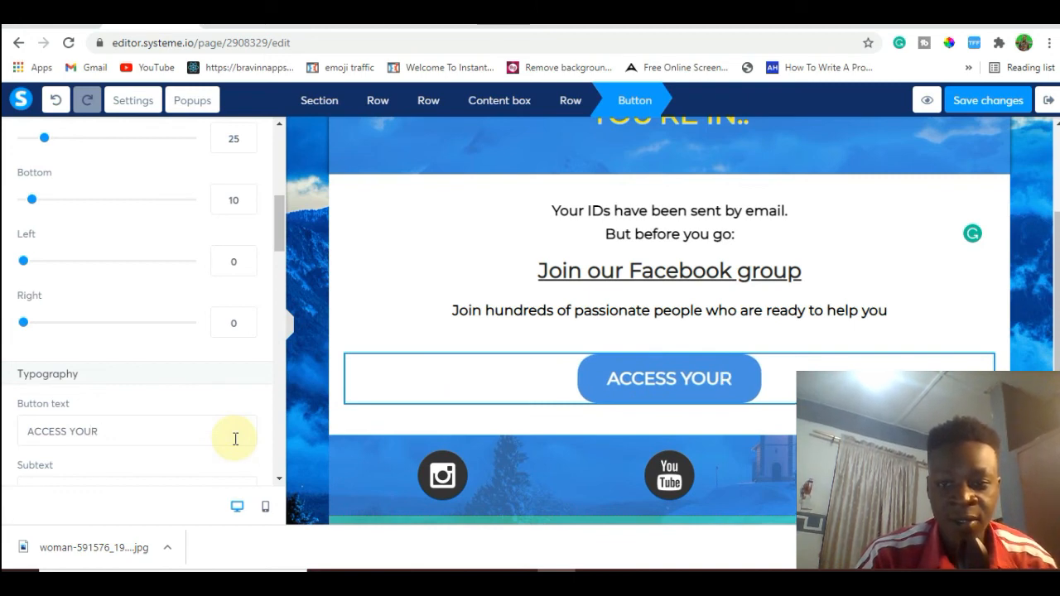
text( PROV)
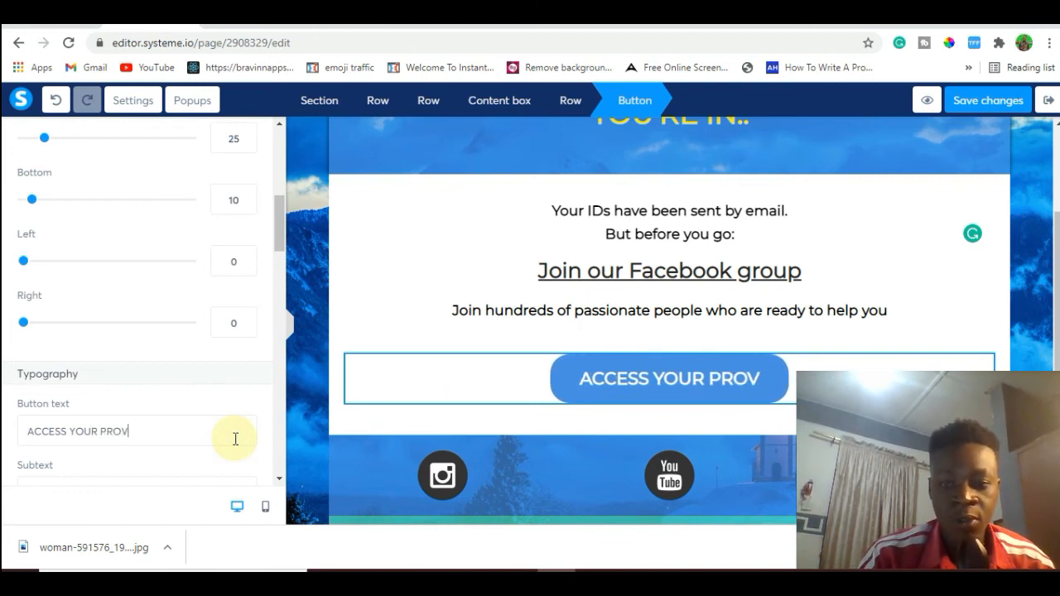
text(EN MARKE)
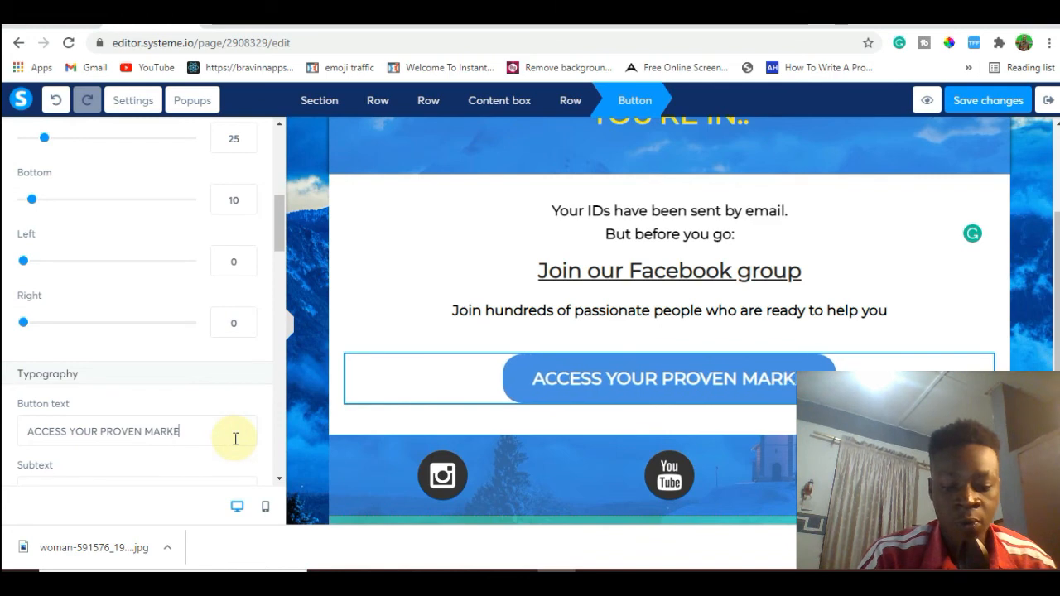
text(TPLACE)
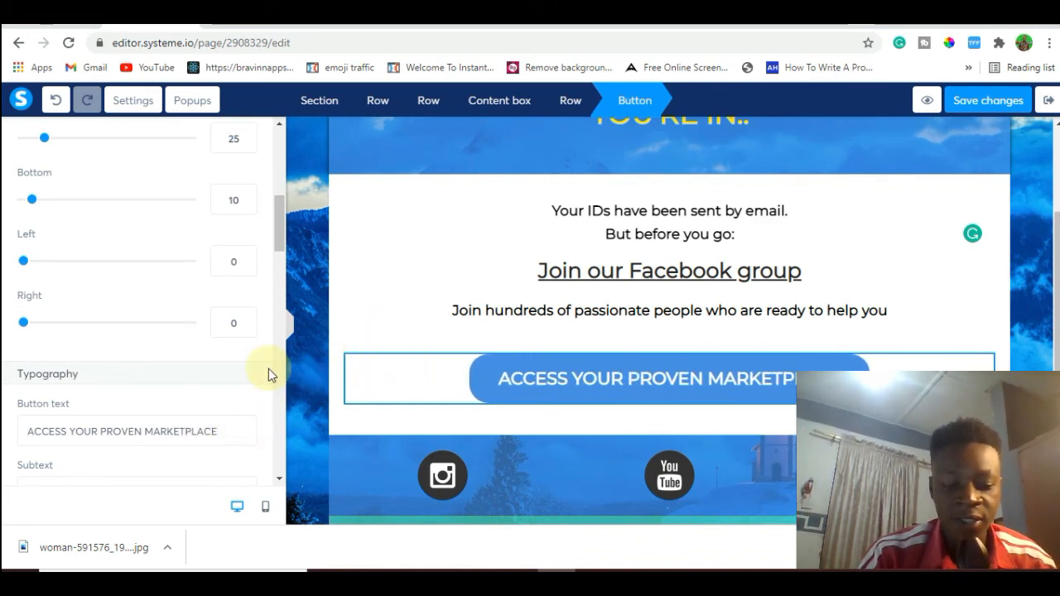
Set the "ACCESS YOUR PROVEN MARKETPLACE" button's background color to red D0021B.
drag(278, 241, 277, 317)
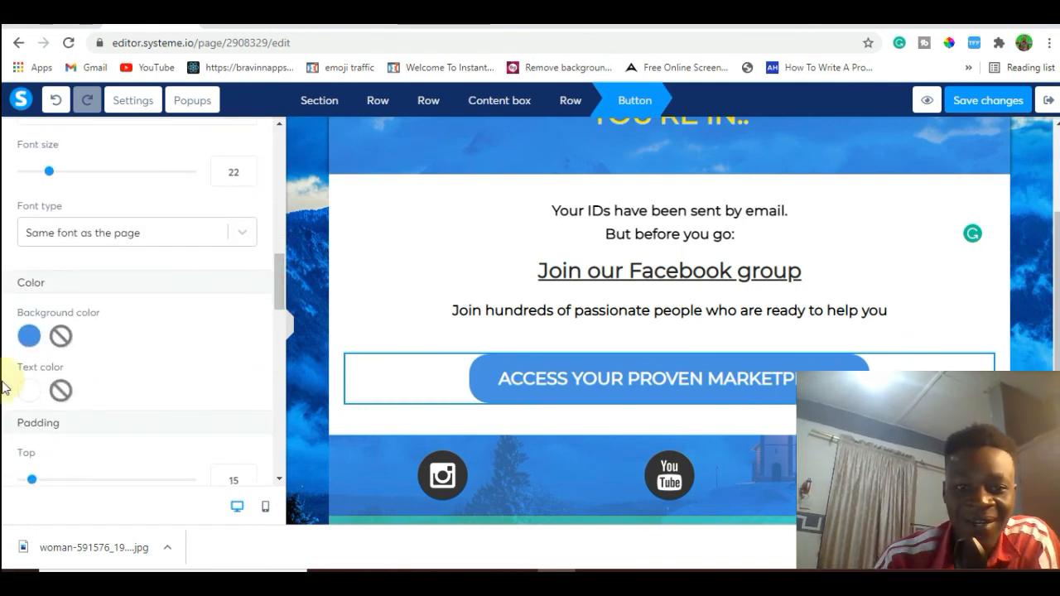
click(28, 336)
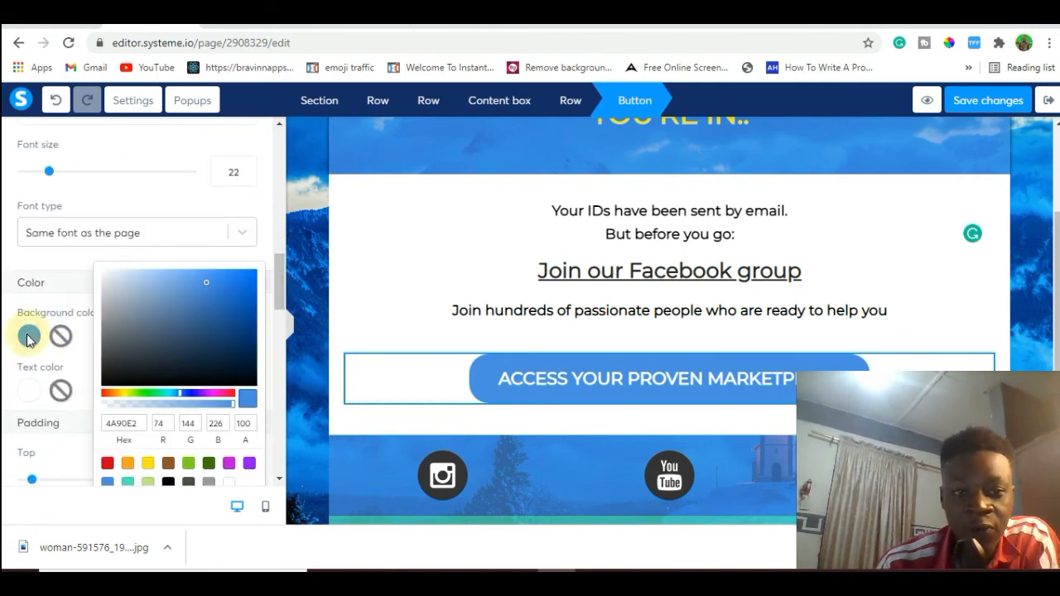
click(107, 465)
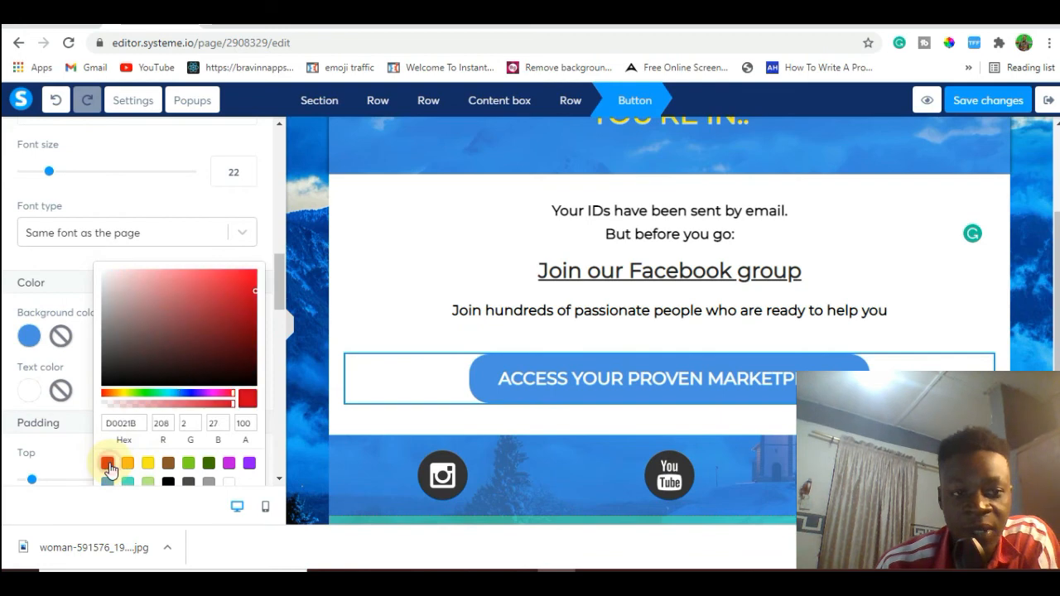
click(405, 302)
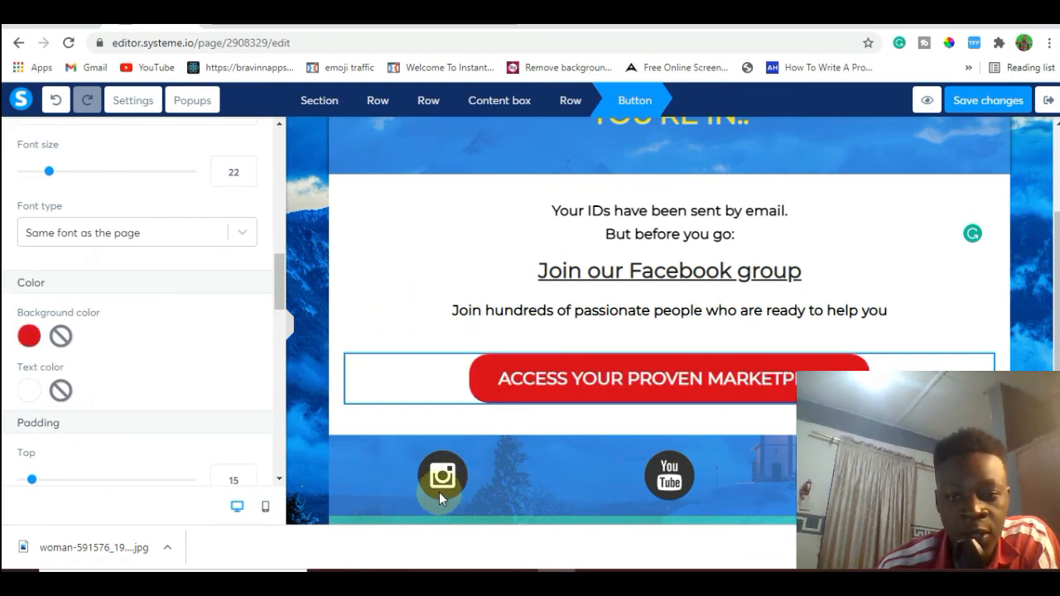
Delete the Instagram image and the row of social icons below the marketplace button.
click(440, 494)
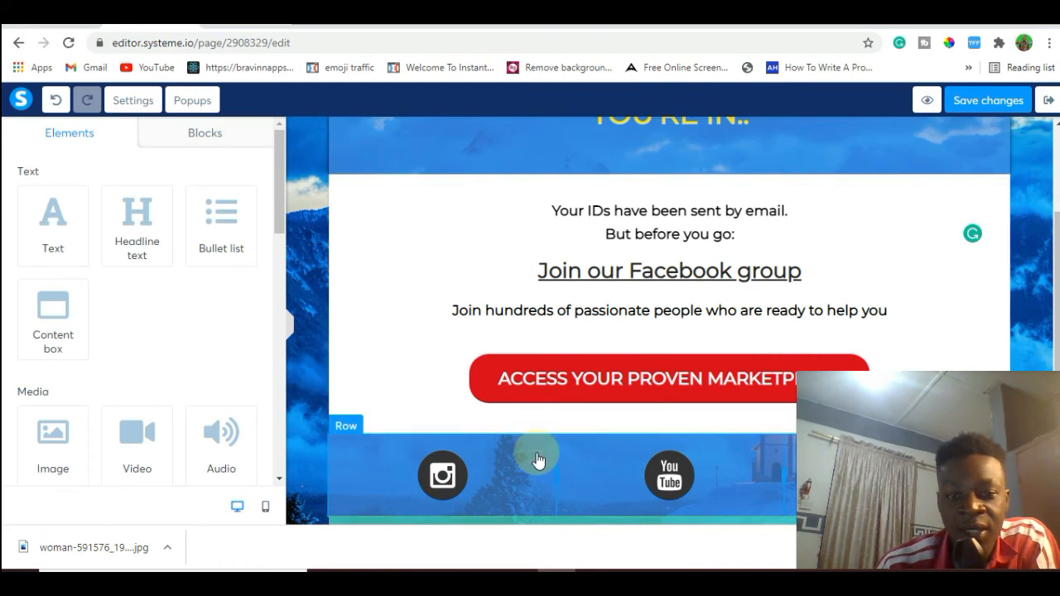
click(538, 445)
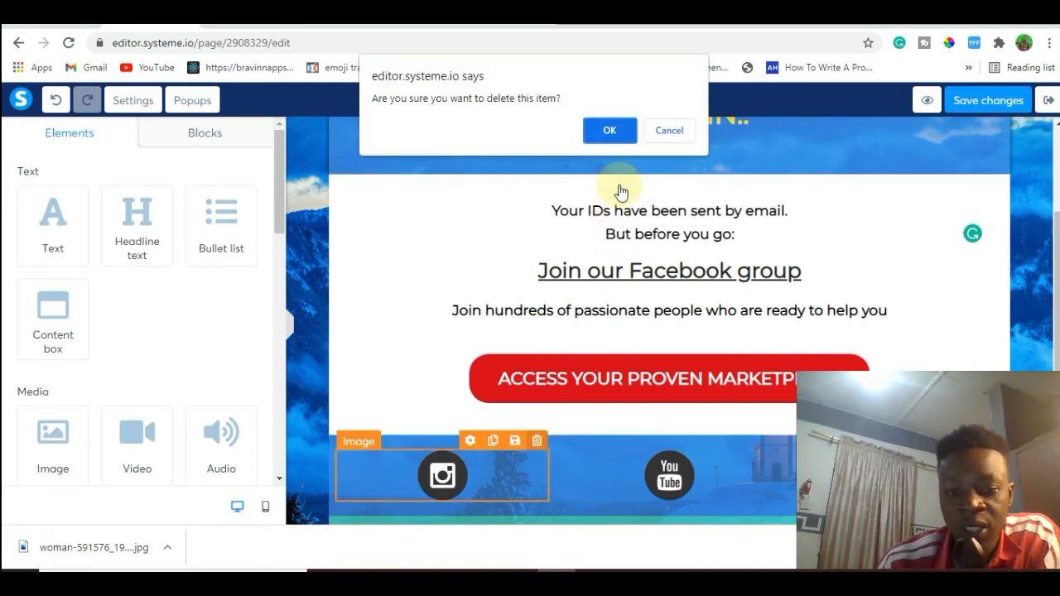
click(611, 131)
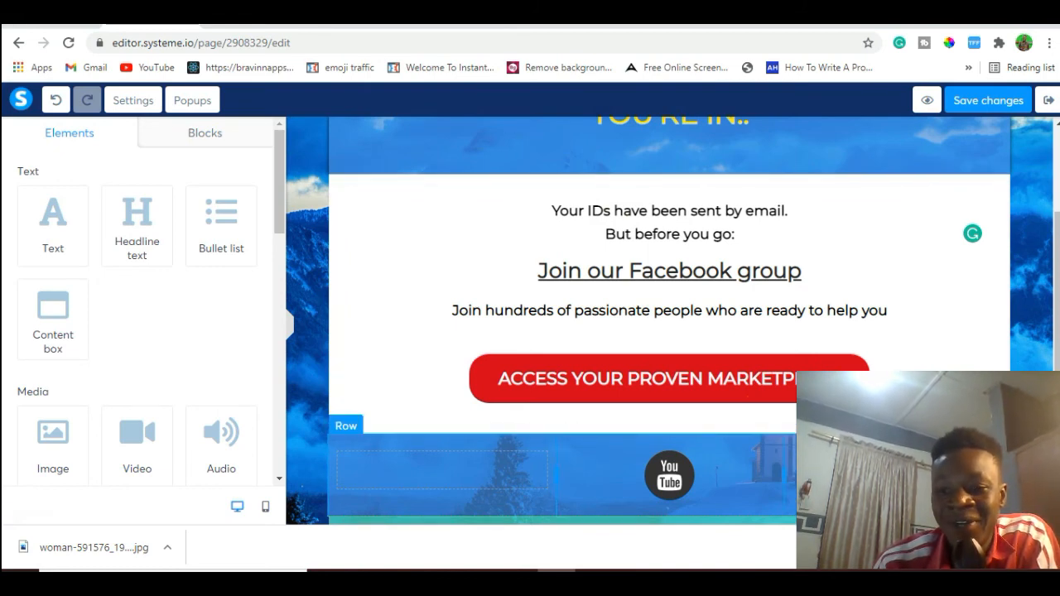
click(999, 426)
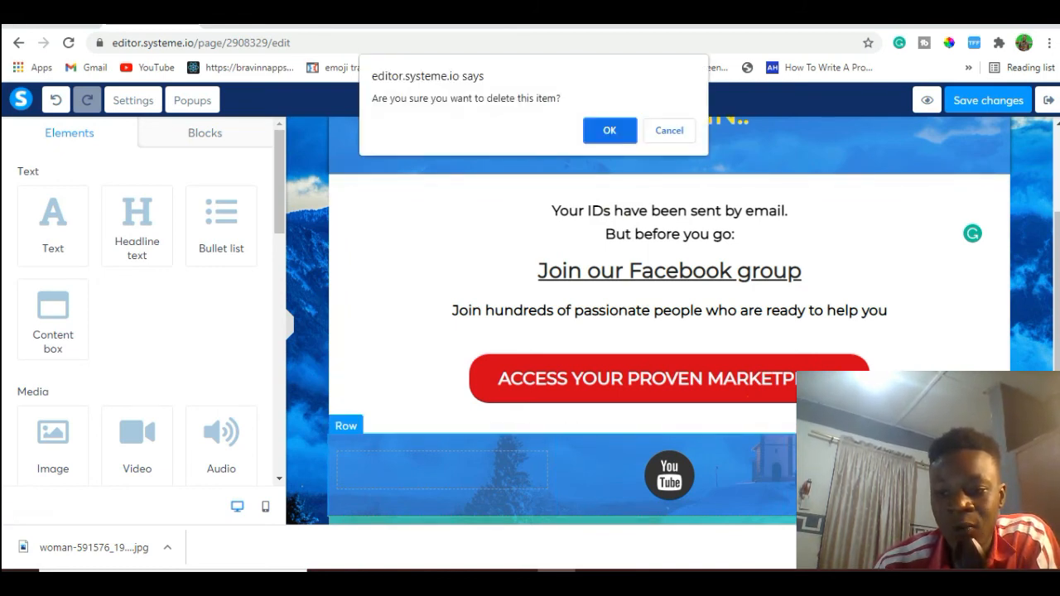
click(613, 134)
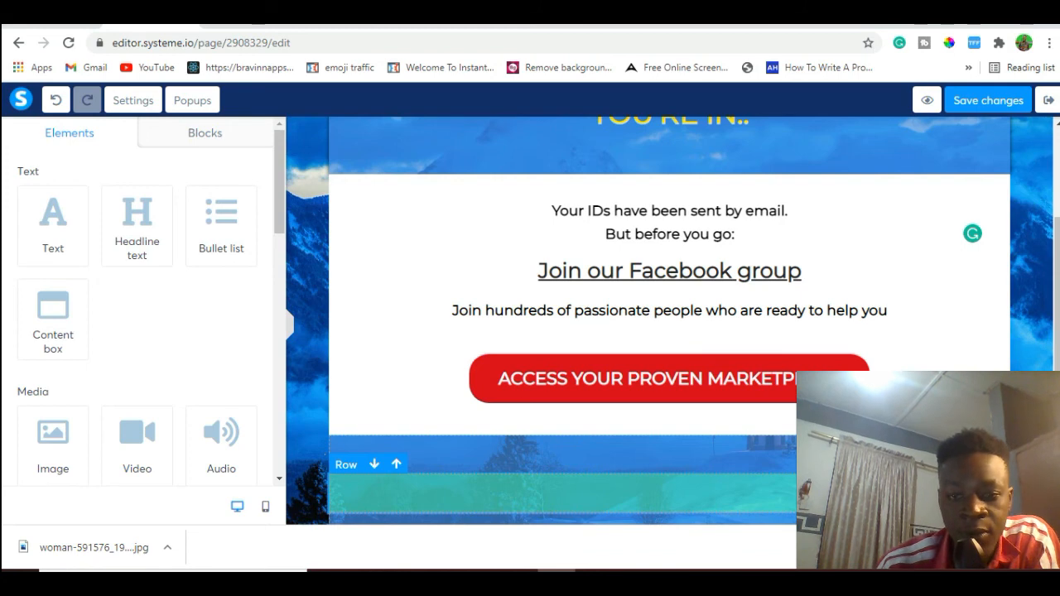
Delete the green row and one of the empty rows at the end of the thank-you page.
click(997, 465)
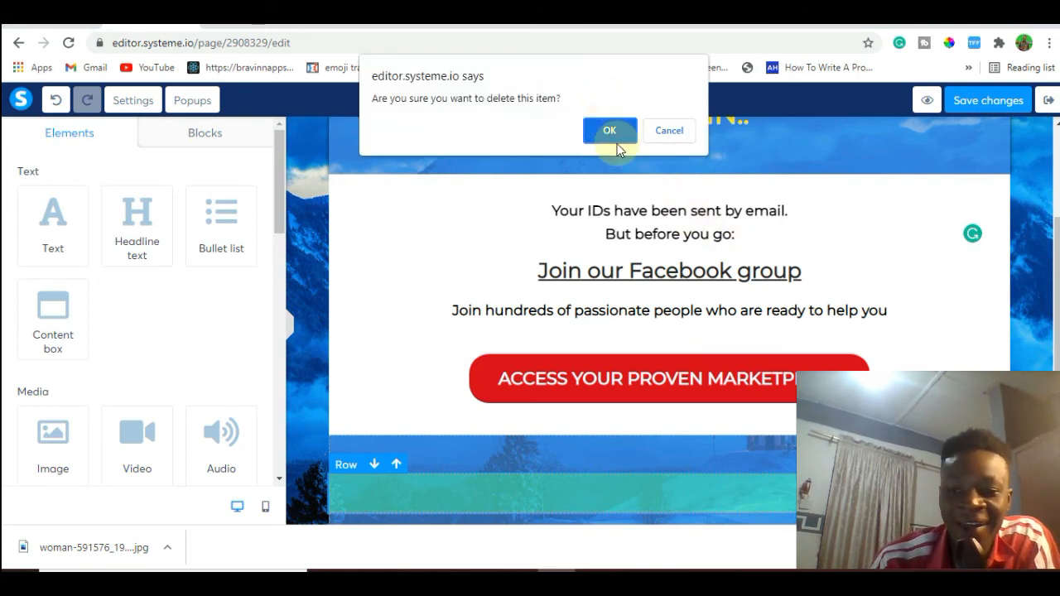
click(611, 135)
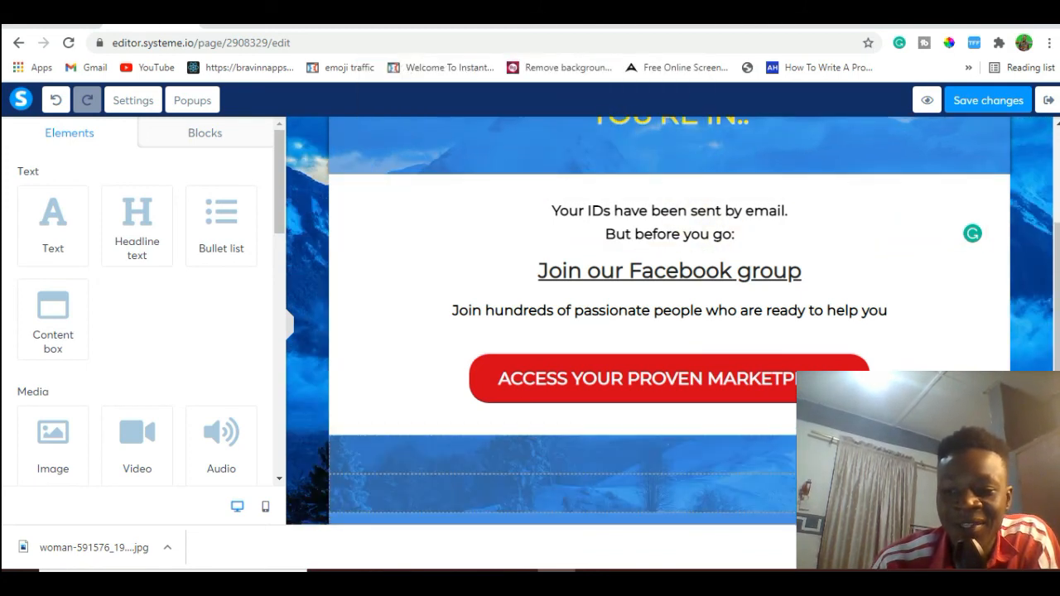
drag(1057, 414, 1057, 445)
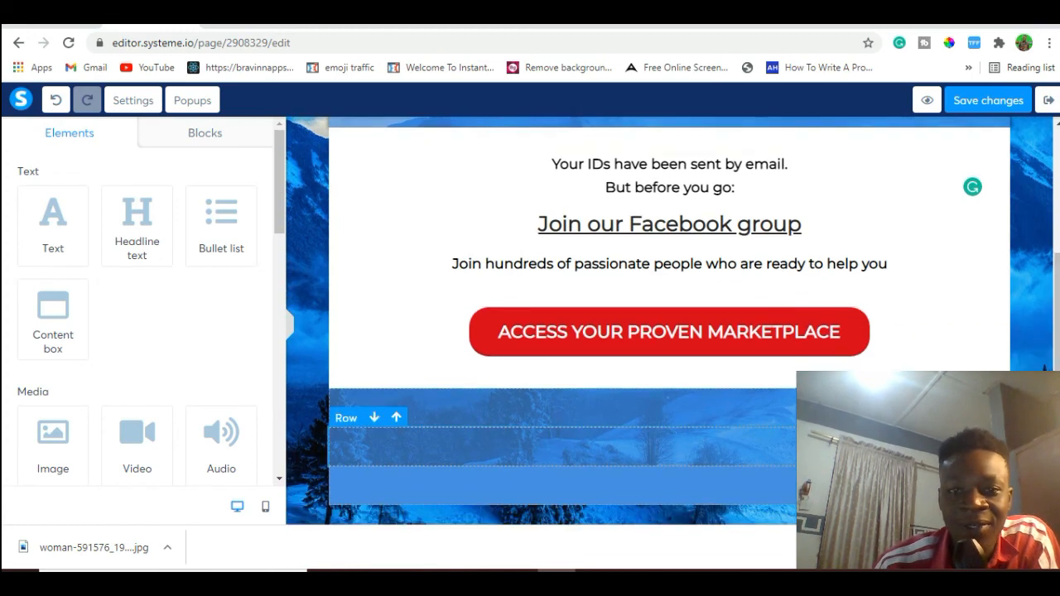
click(996, 465)
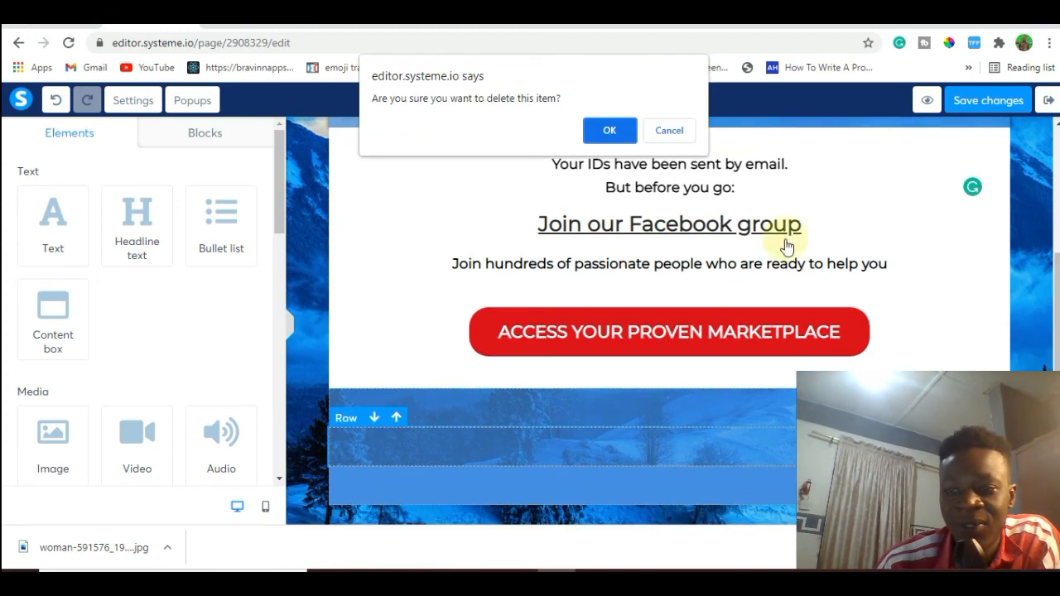
click(609, 132)
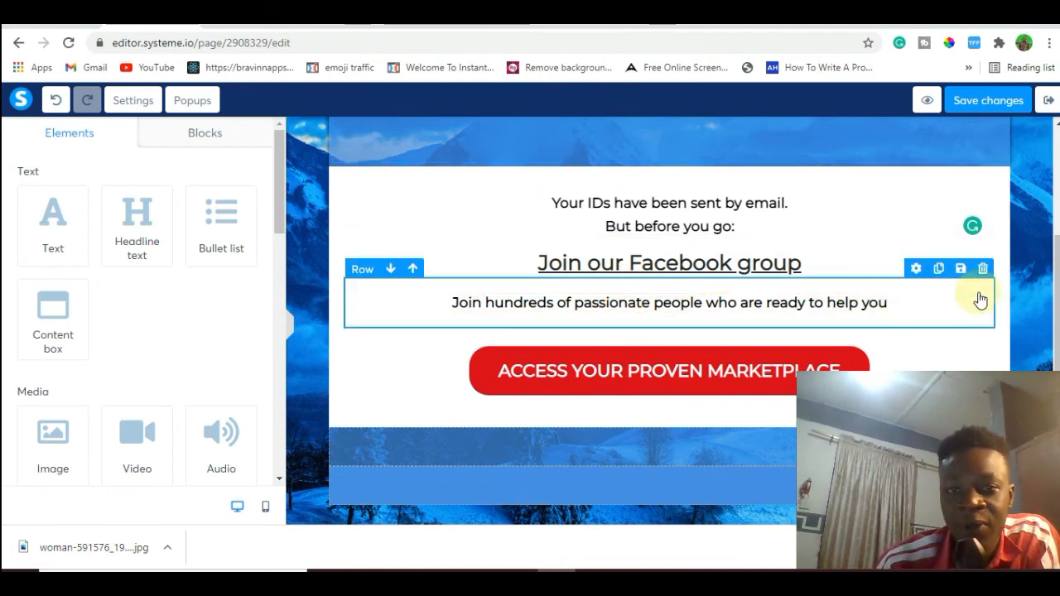
Save the thank-you page and exit the editor to the funnel's step configuration.
drag(1057, 481, 1057, 375)
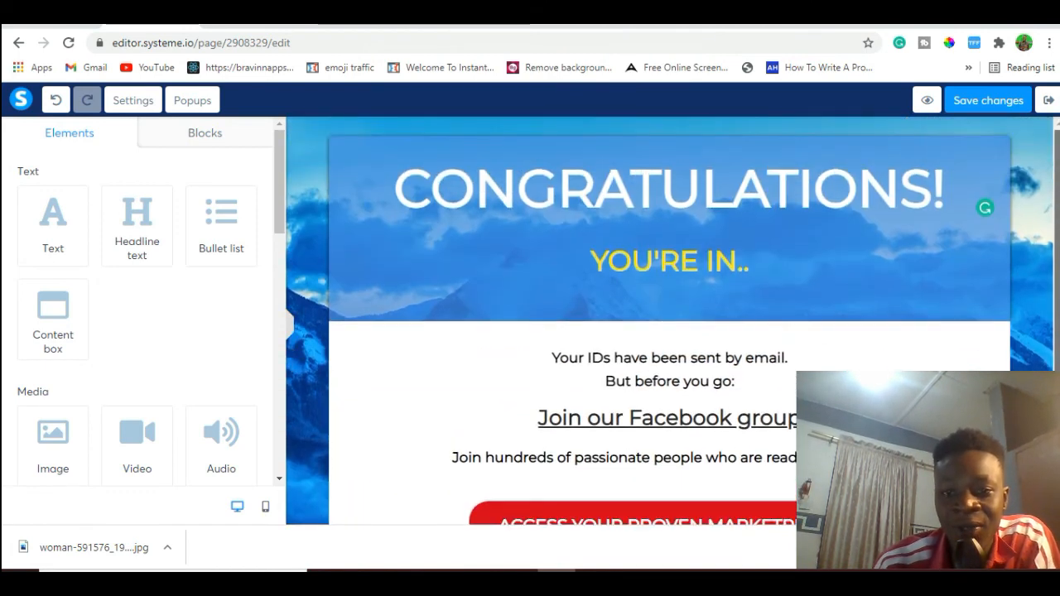
click(965, 101)
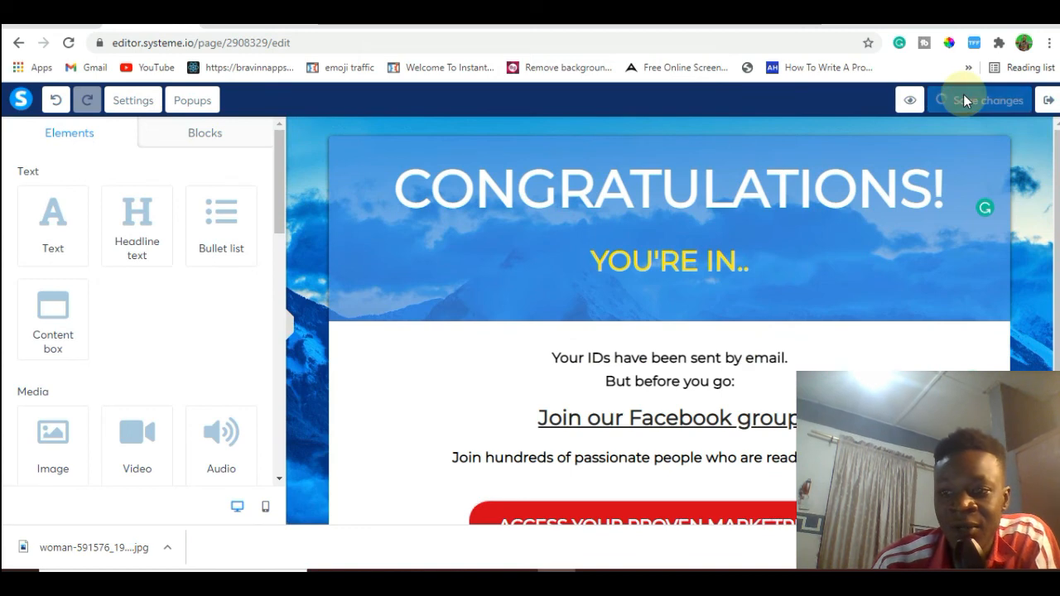
click(1048, 100)
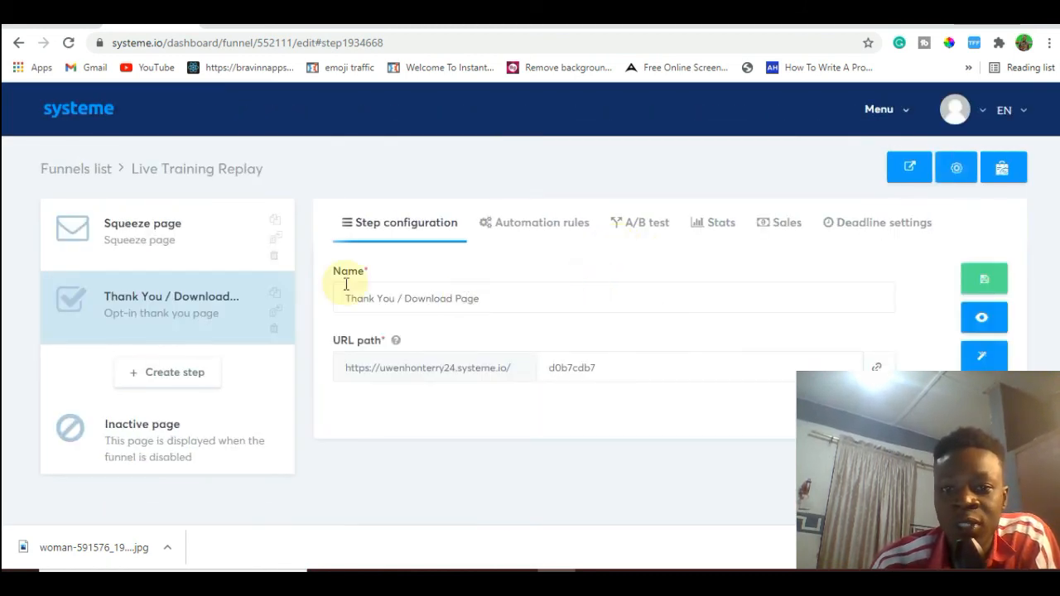
Open the funnel's Squeeze page in the editor and show its list of popups.
click(221, 262)
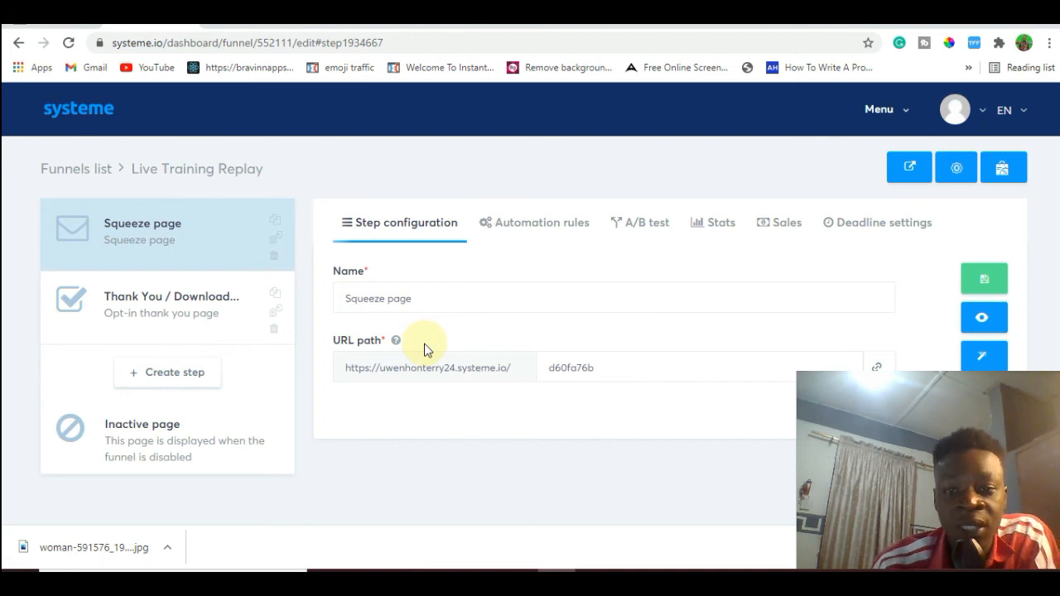
click(976, 360)
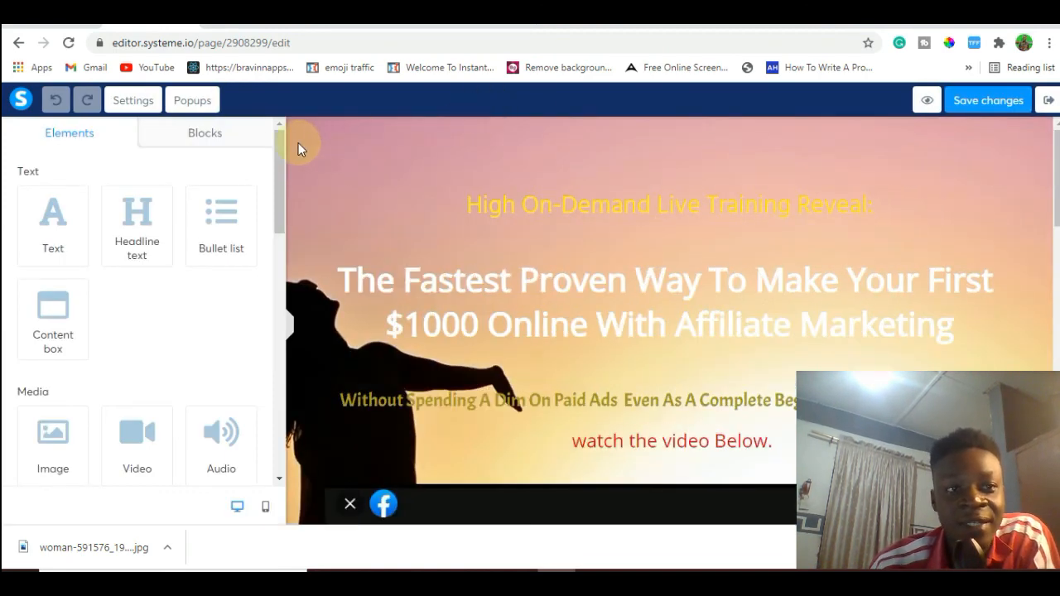
click(198, 102)
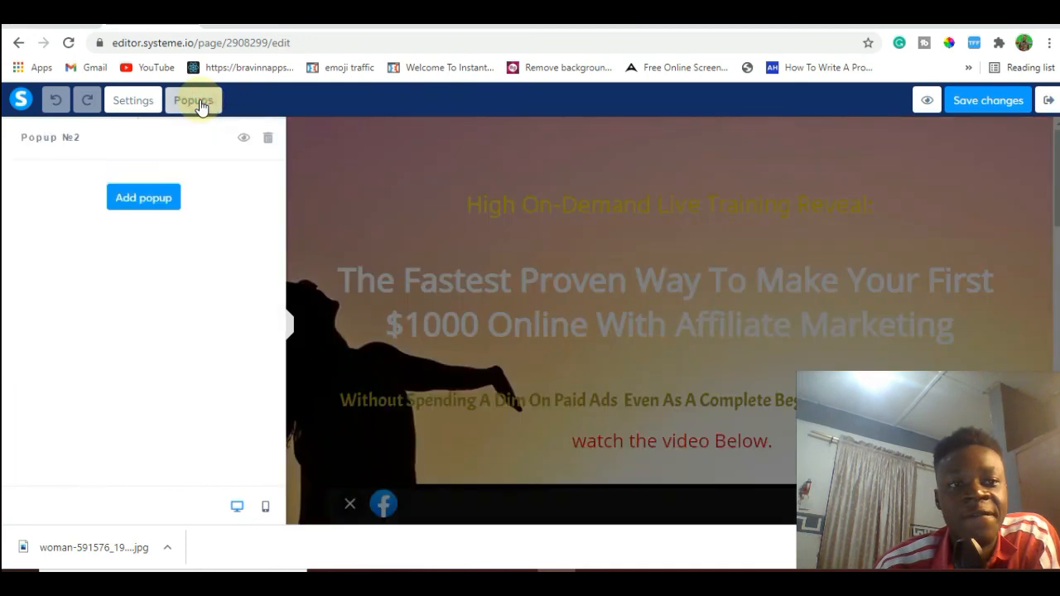
In the settings of Popup №2, turn the close button on and automatic opening off.
click(244, 143)
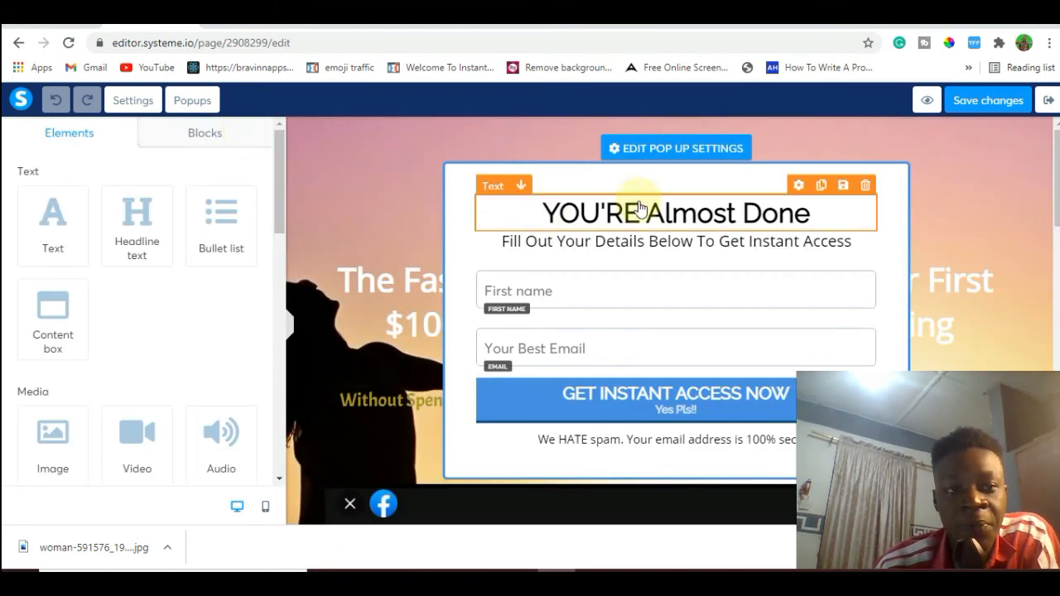
click(681, 149)
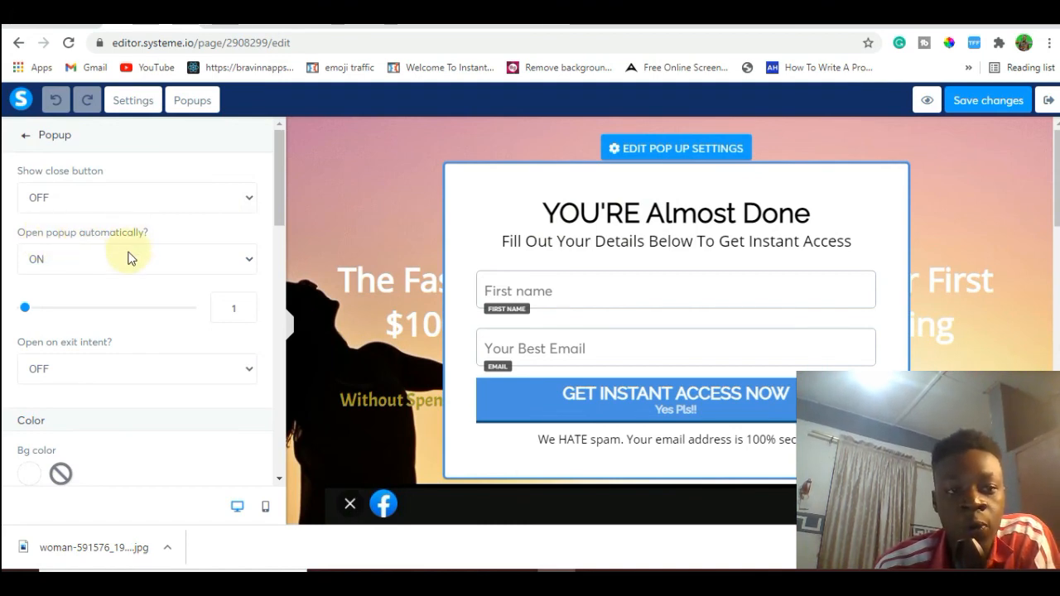
click(174, 202)
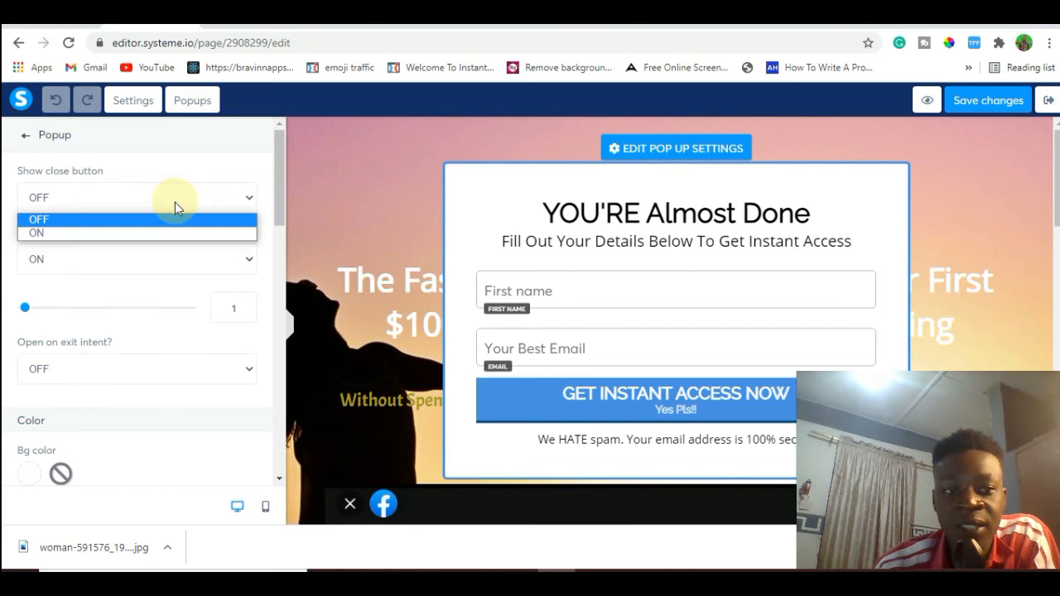
click(158, 230)
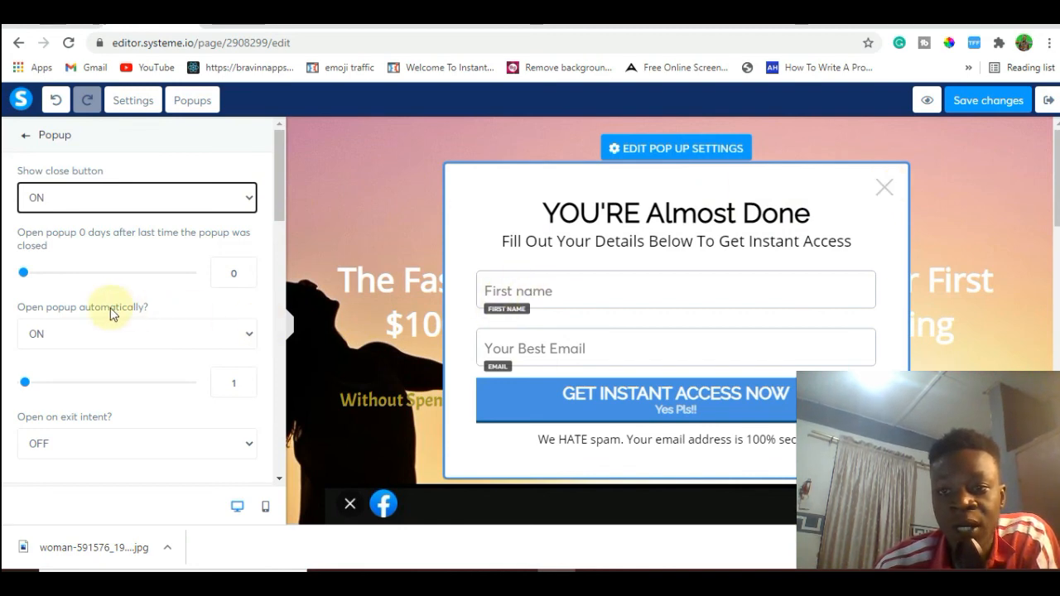
click(240, 335)
click(183, 357)
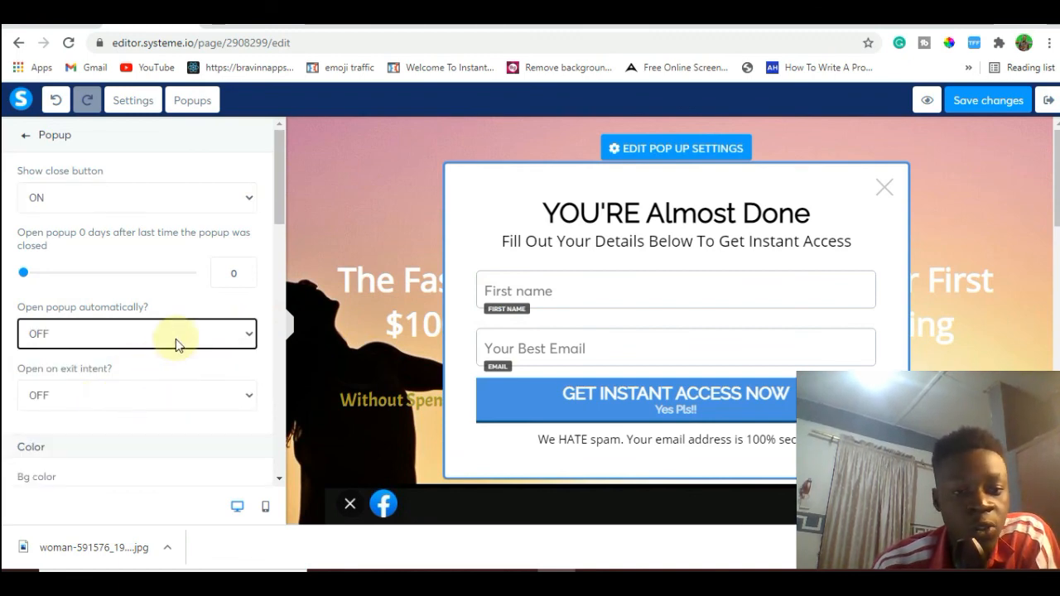
Change the popup's solid border color to a bright orange-red.
drag(276, 197, 279, 314)
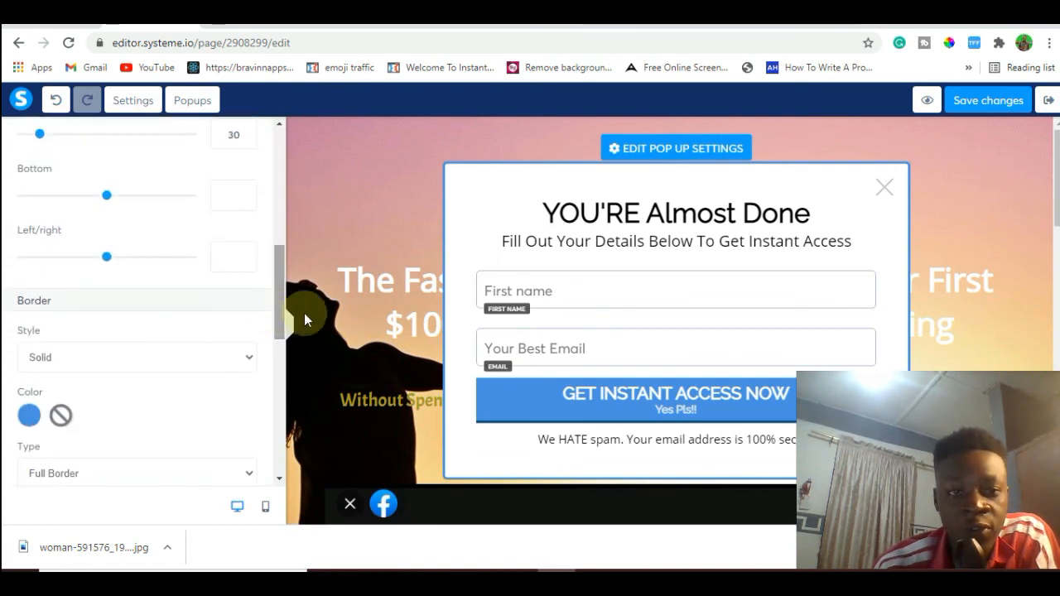
click(29, 417)
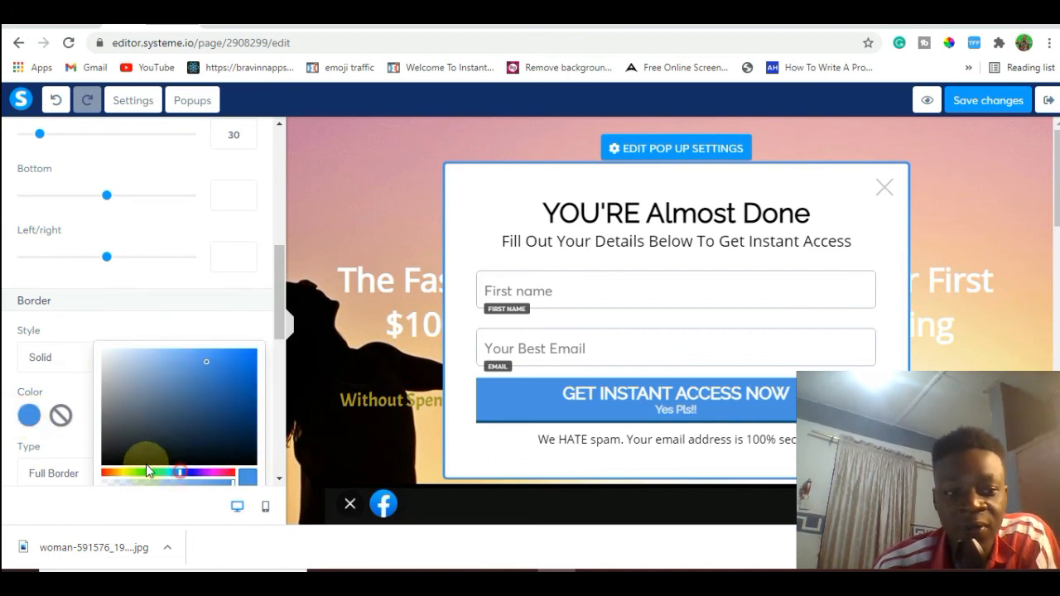
drag(146, 473, 102, 474)
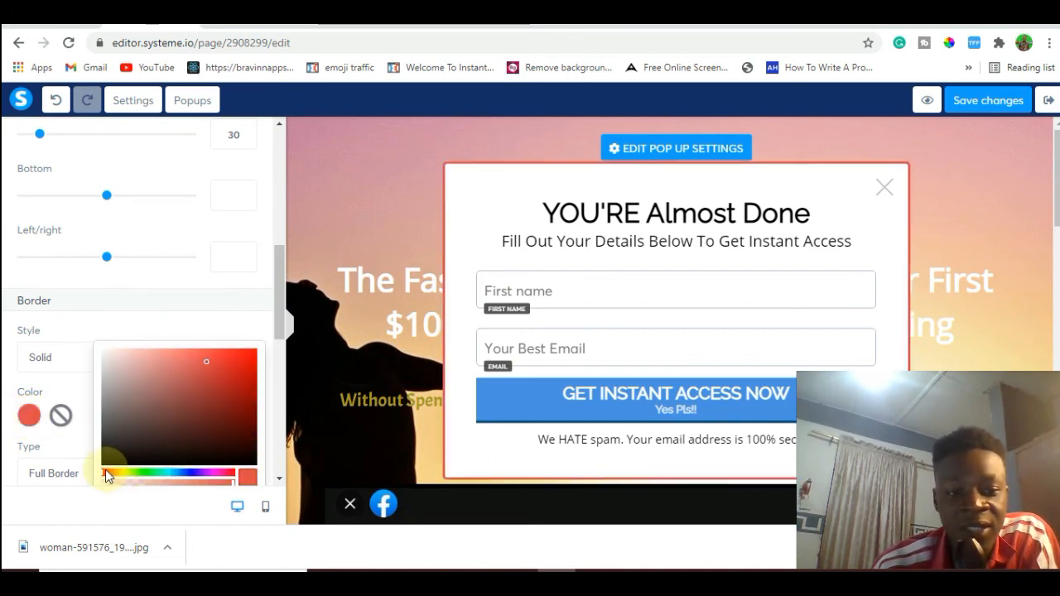
click(107, 473)
drag(182, 389, 88, 457)
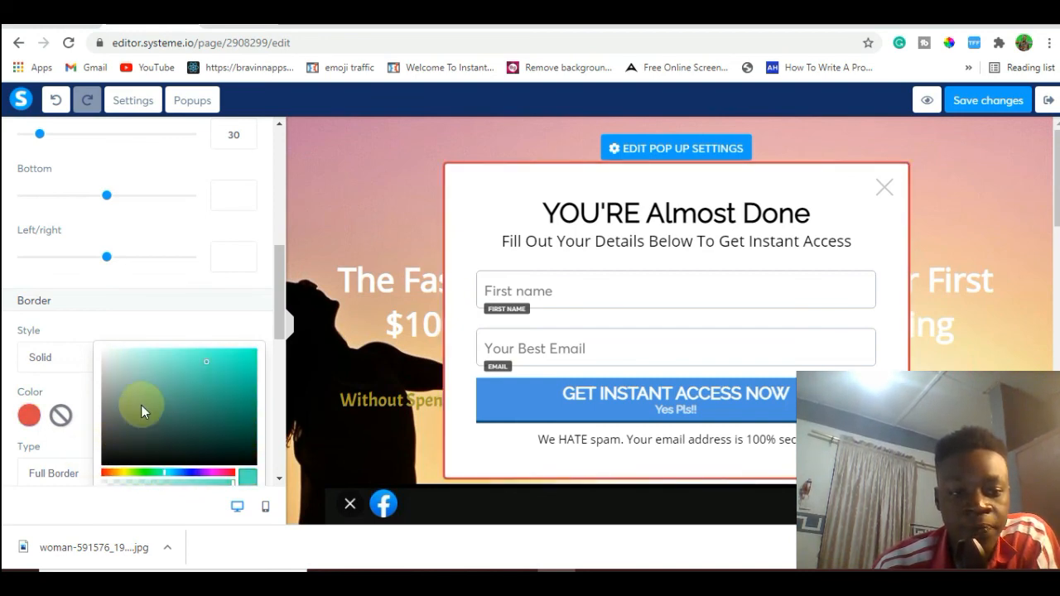
click(108, 410)
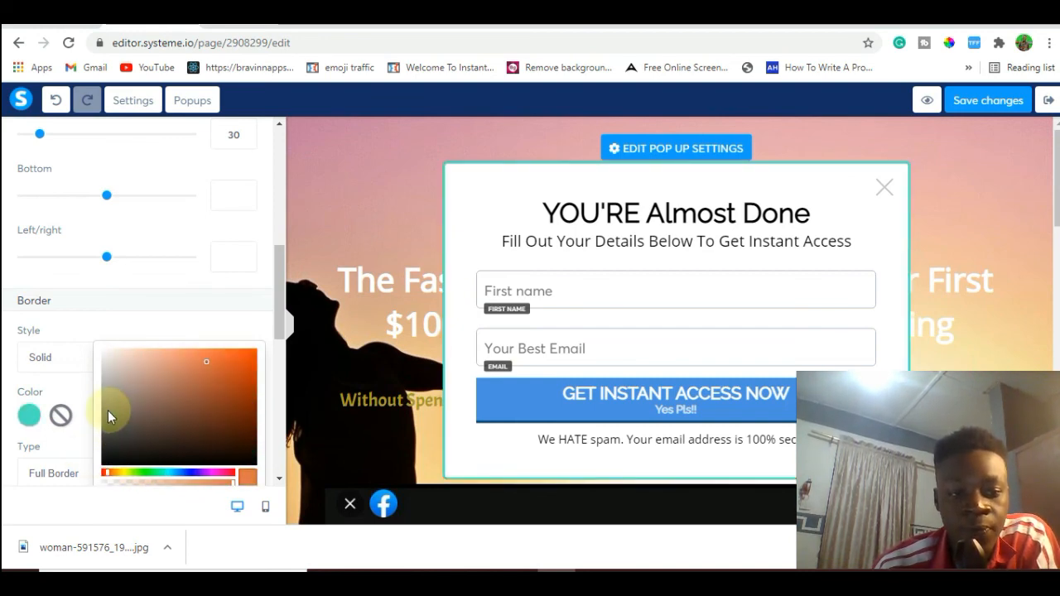
click(239, 361)
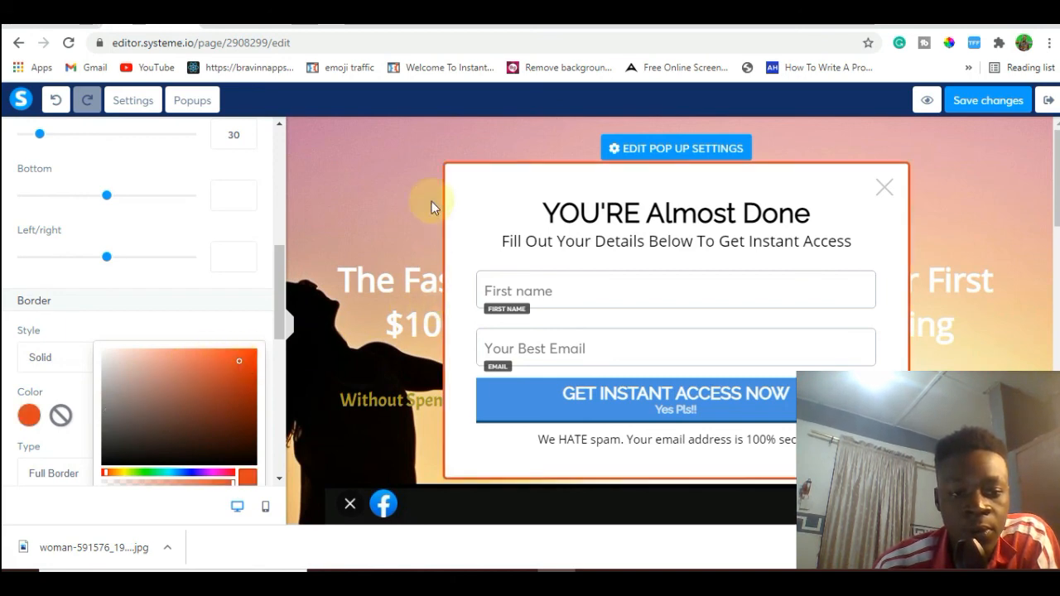
Save the squeeze page and exit the editor to the funnel's Squeeze page step configuration.
click(971, 102)
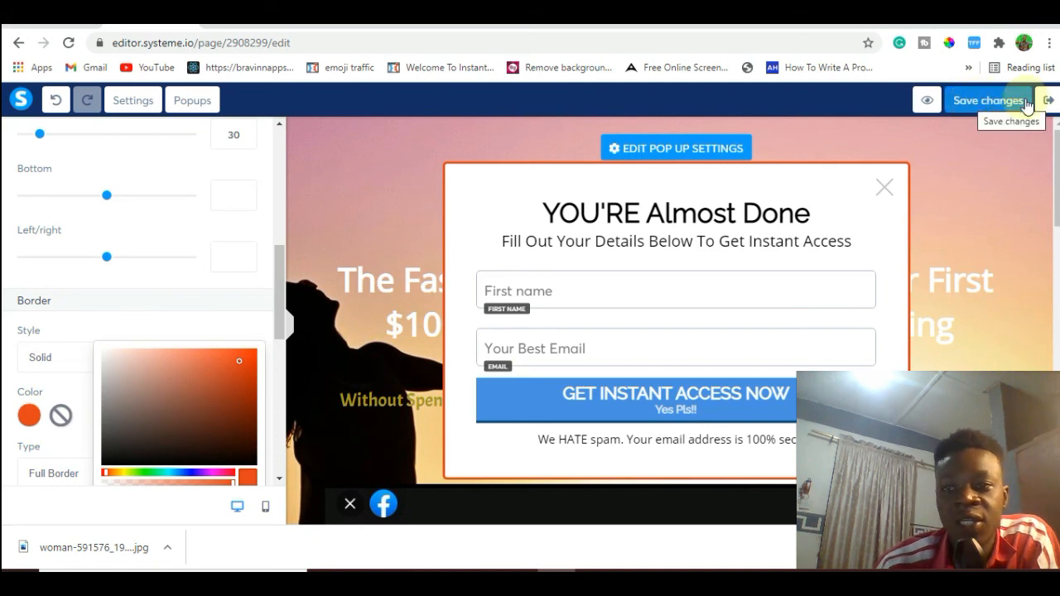
click(1046, 101)
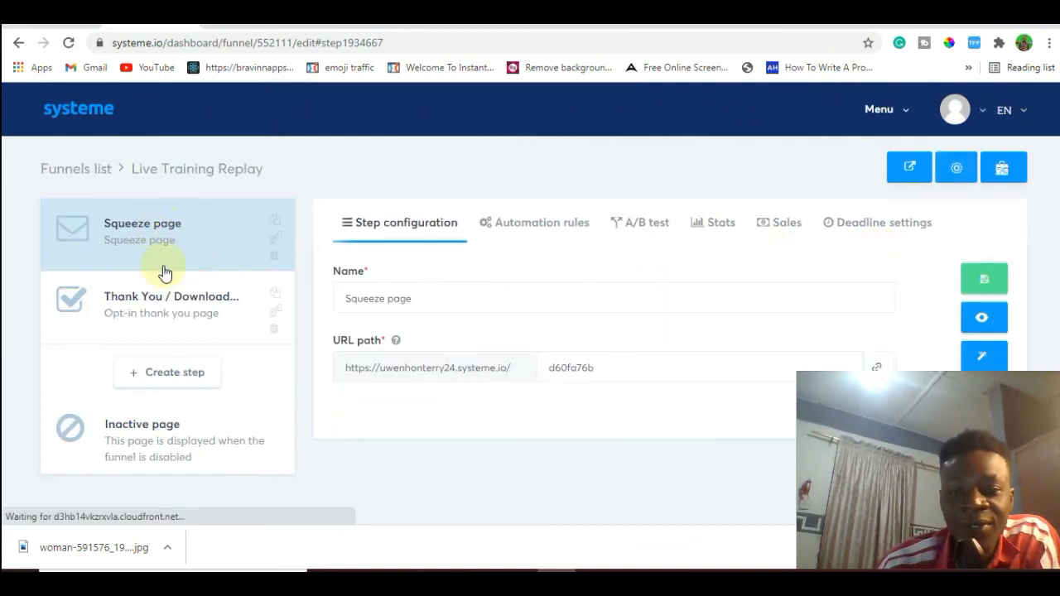
click(161, 296)
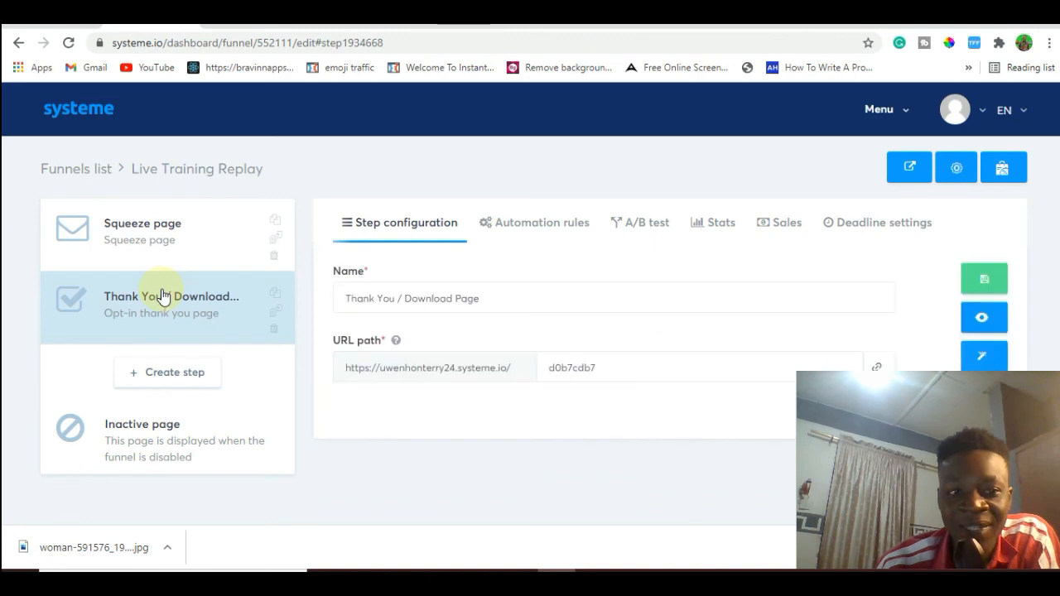
click(181, 240)
click(390, 300)
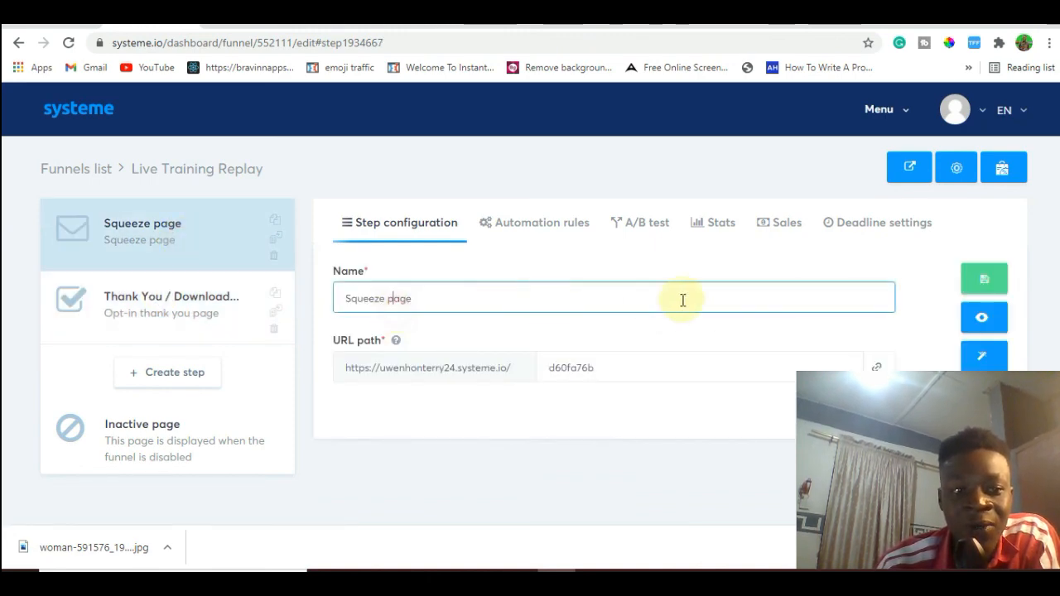
Open the live squeeze page and review its headline, video, call-to-action button and training-secrets sections.
click(909, 172)
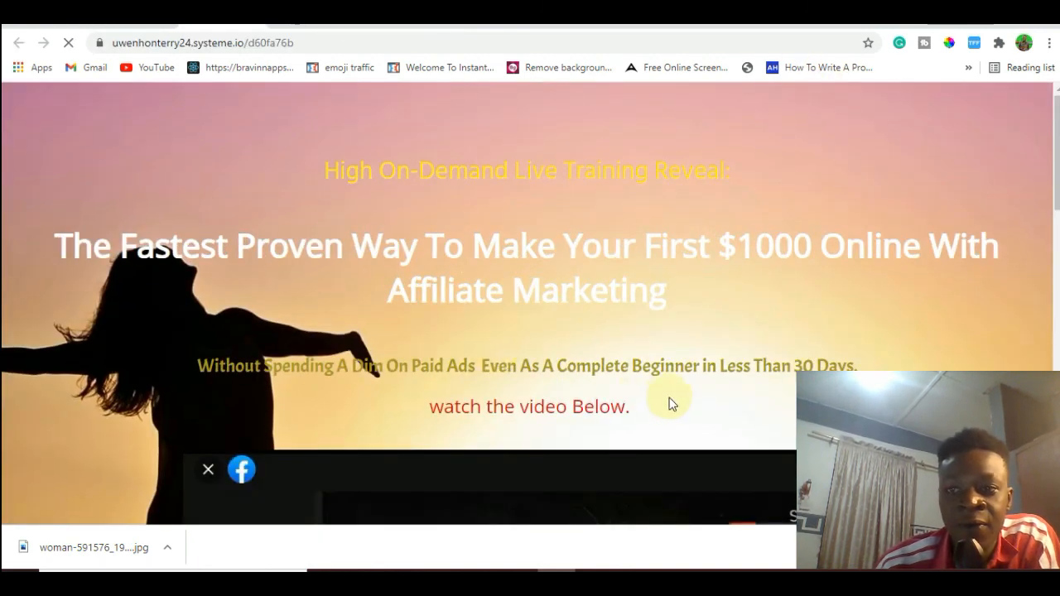
scroll(373, 373, down, 3)
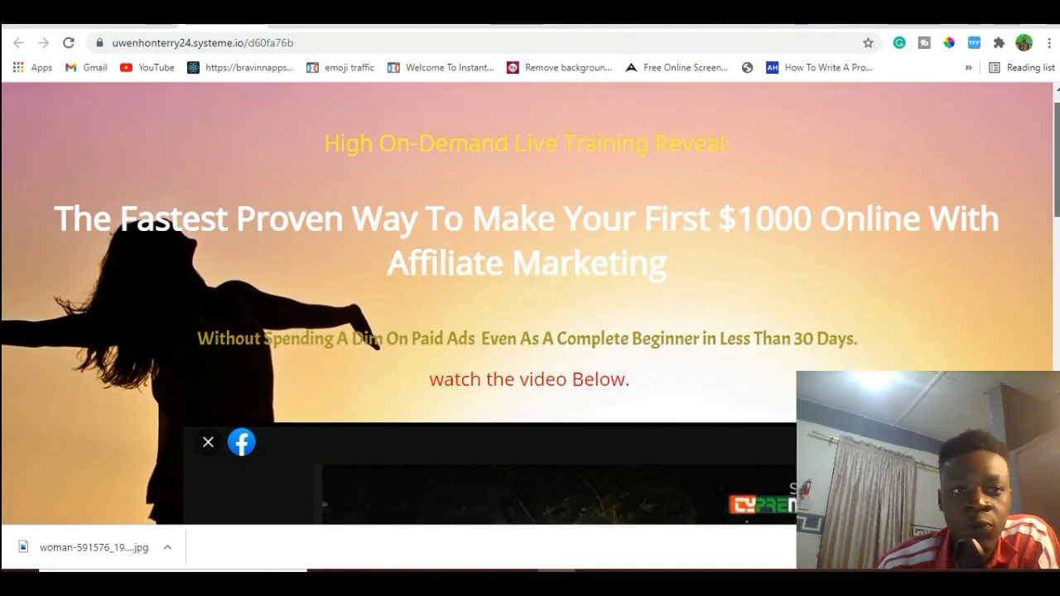
scroll(373, 373, up, 1)
scroll(373, 373, down, 5)
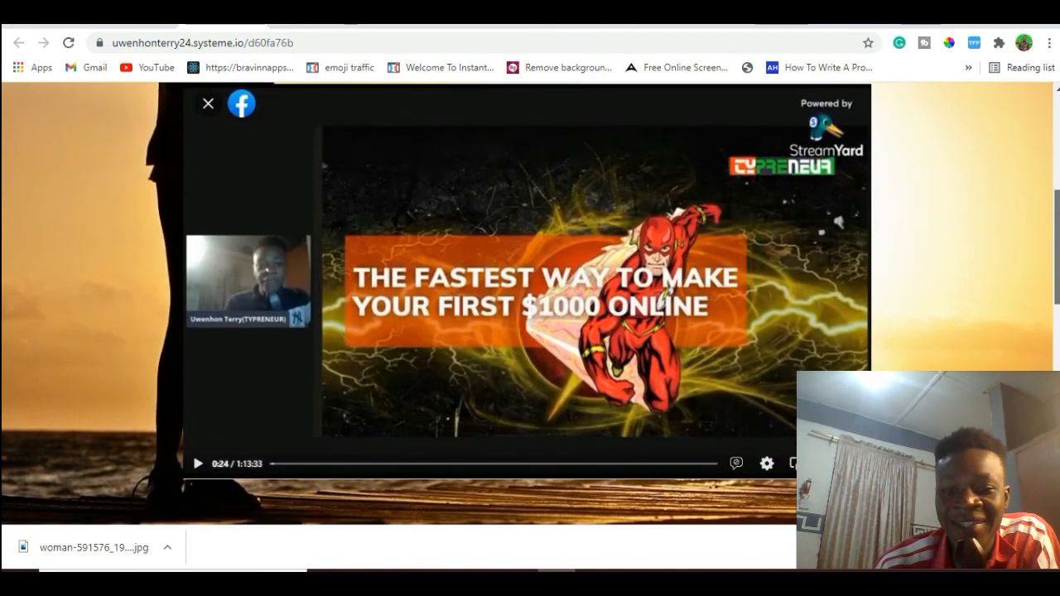
scroll(530, 303, down, 2)
scroll(530, 303, down, 5)
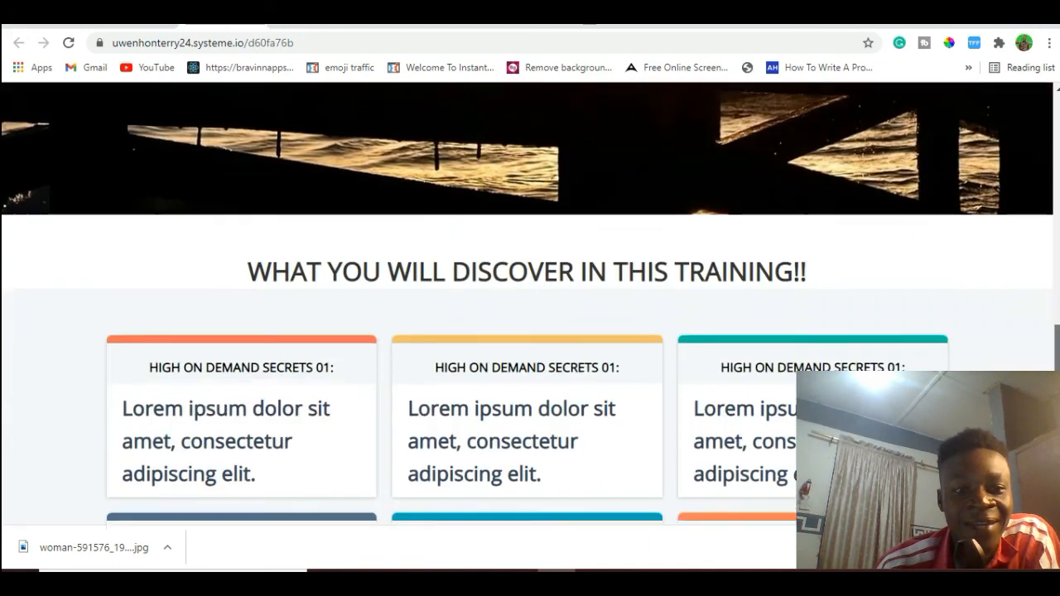
scroll(530, 303, down, 2)
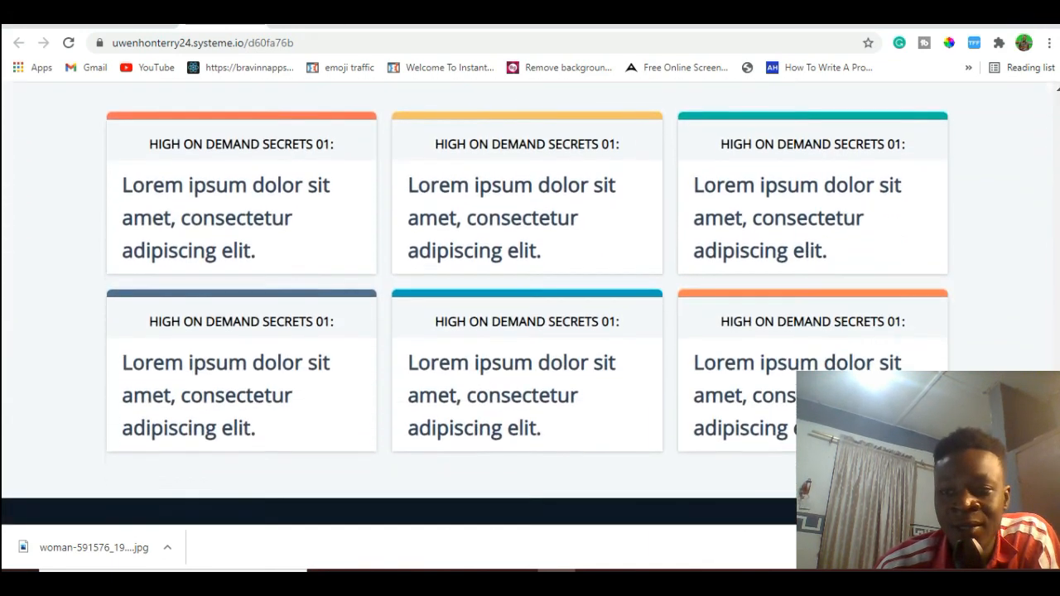
scroll(530, 303, up, 4)
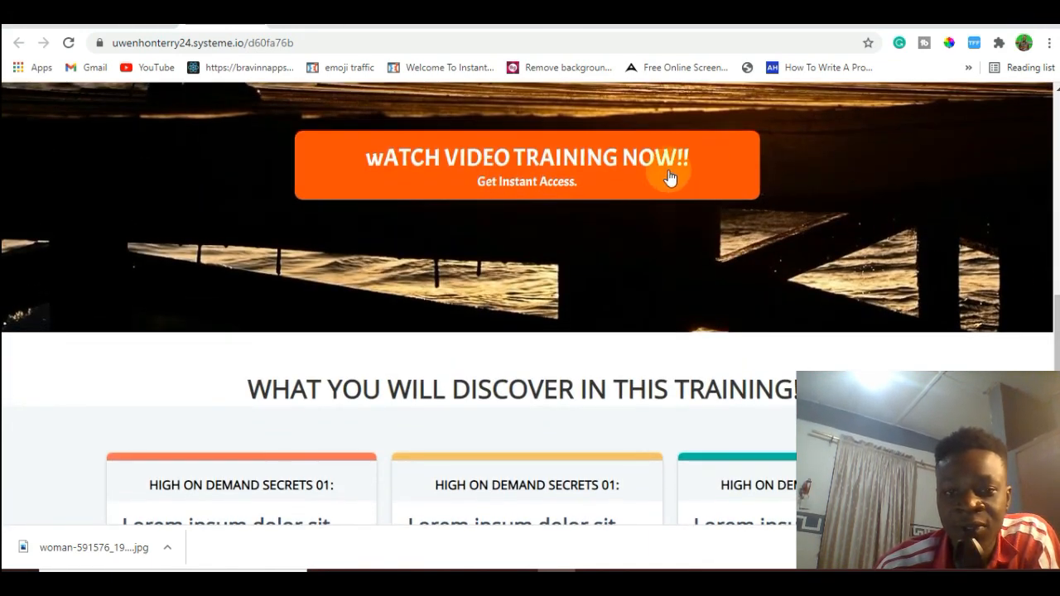
scroll(646, 438, up, 3)
Open the opt-in popup from the live page's video training button and fill in a first name and e-mail address.
click(646, 438)
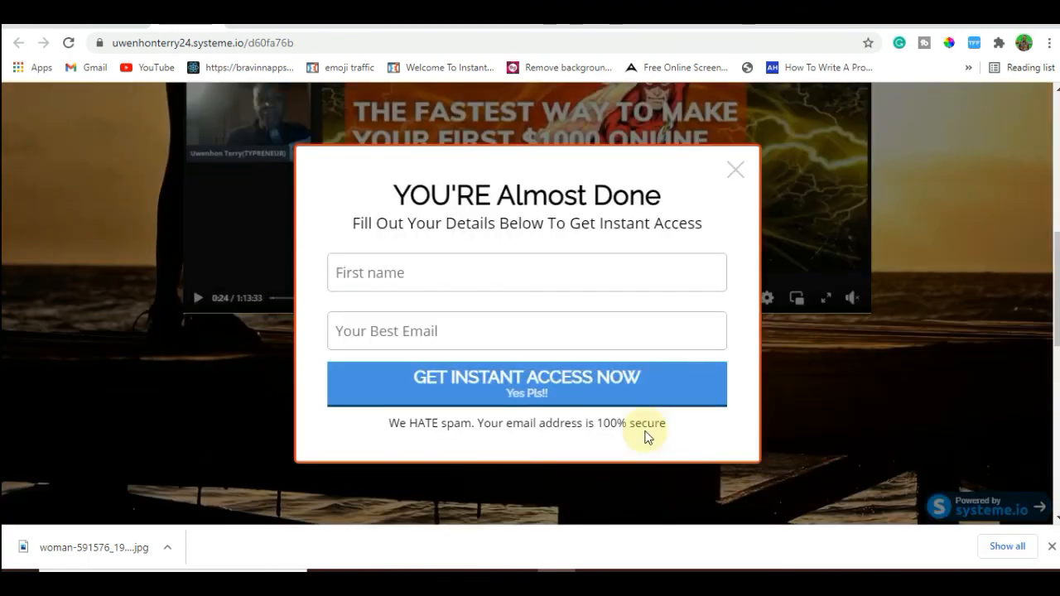
click(632, 278)
text(TERRY)
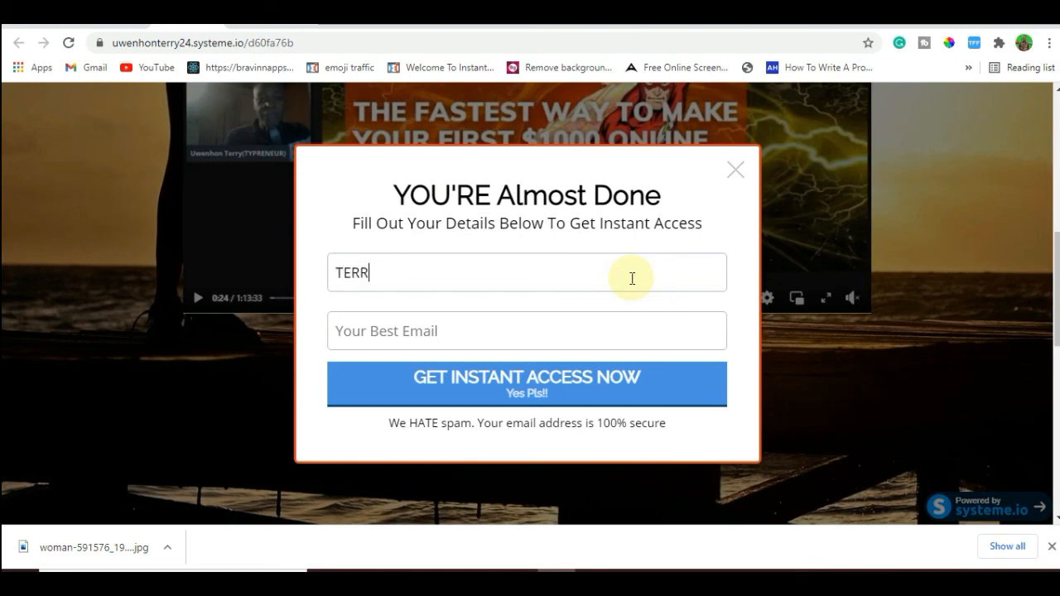
click(600, 334)
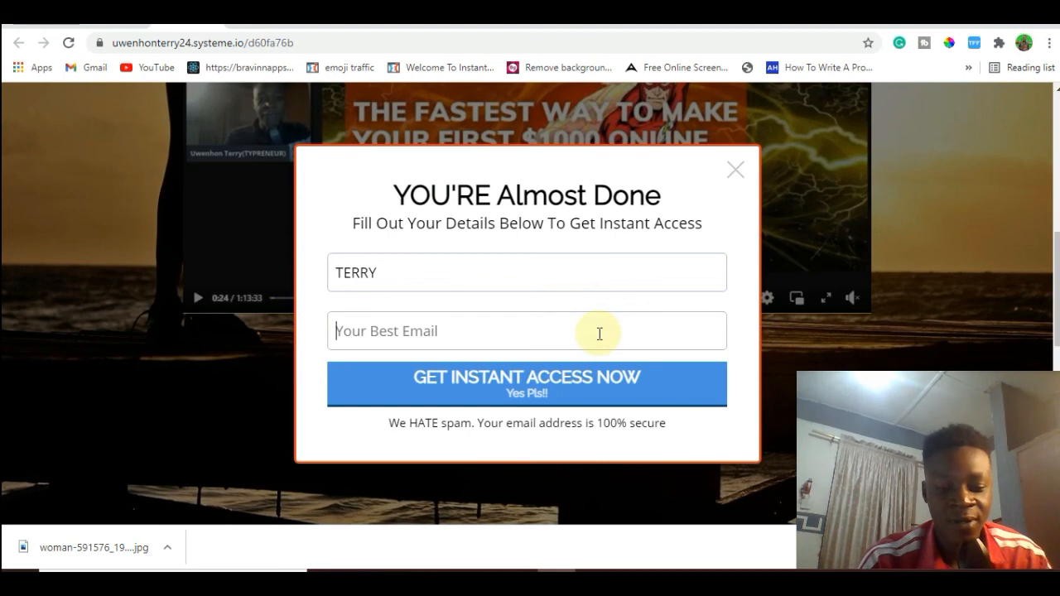
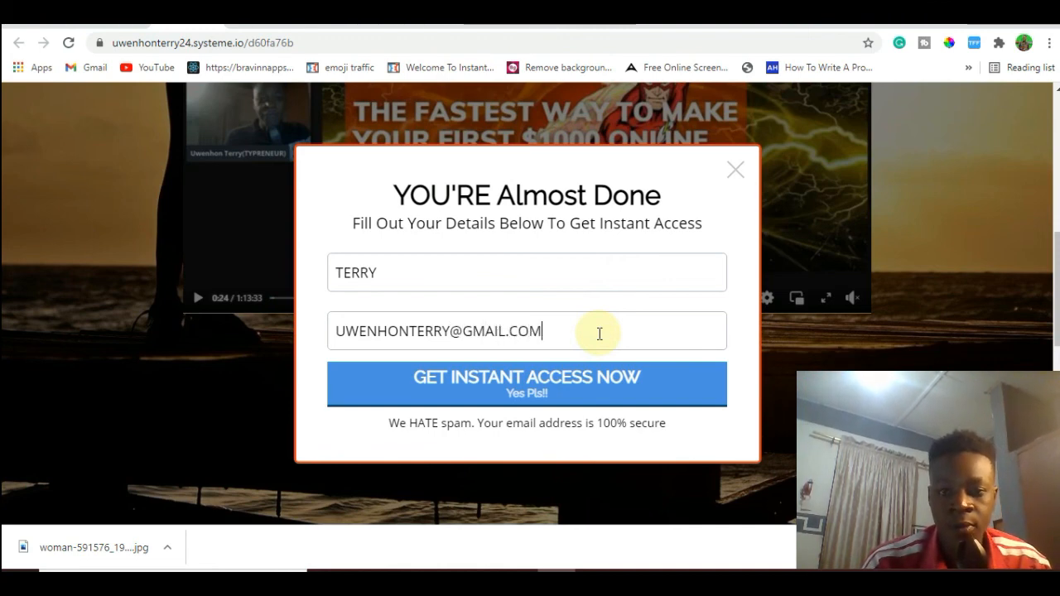
Submit the opt-in form and follow the proven marketplace button on the thank-you page.
click(545, 382)
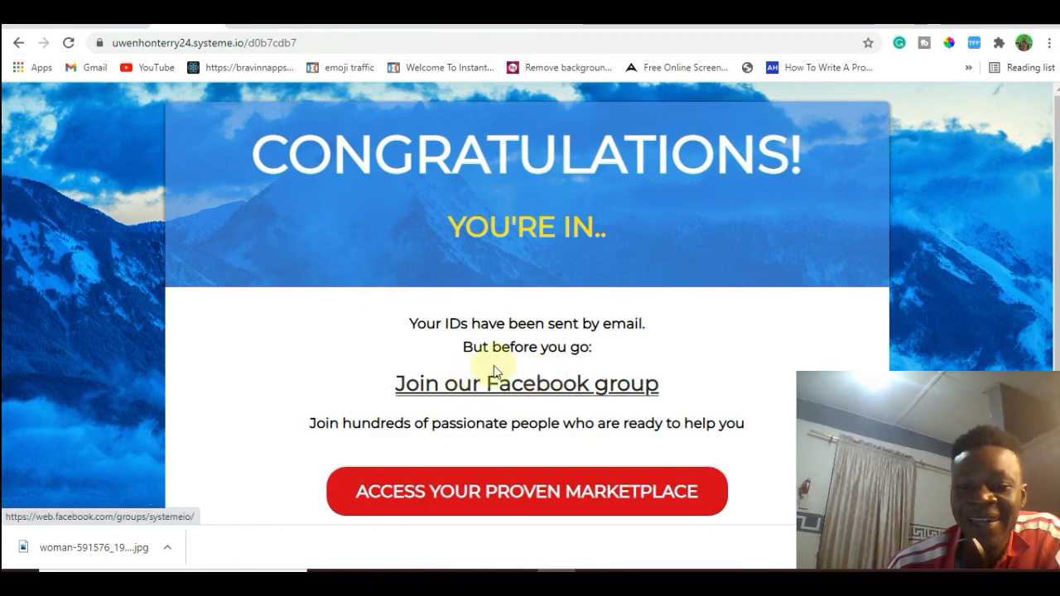
click(597, 472)
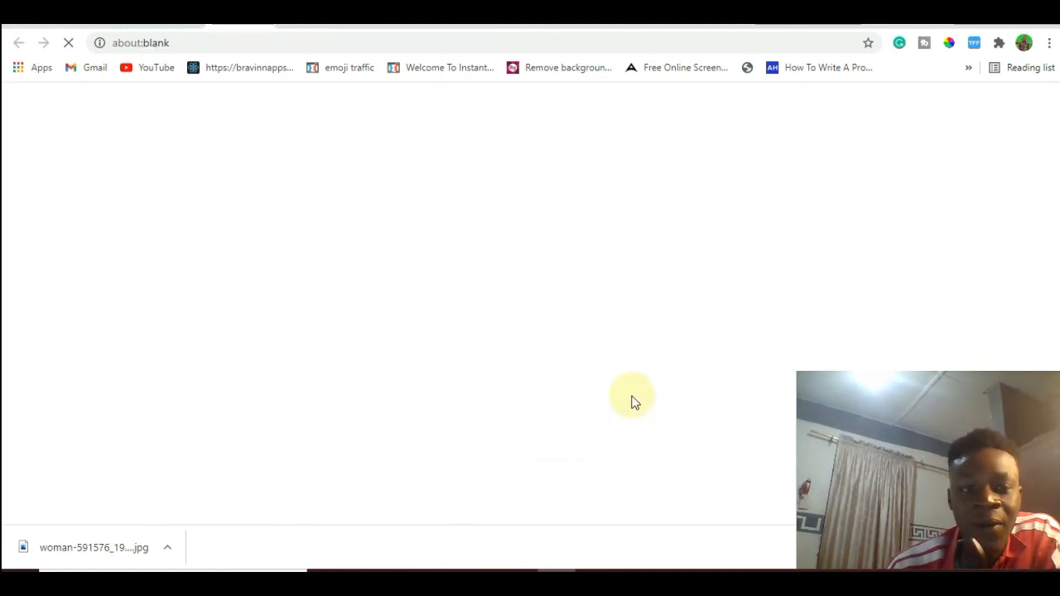